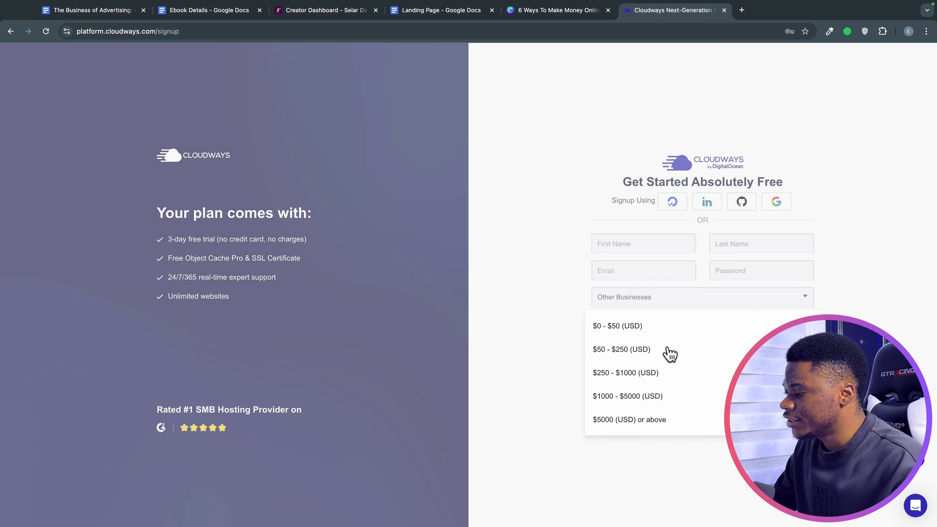
Choose the $0 - $50 (USD) budget range and paste the discount code into Promo Code.
click(642, 327)
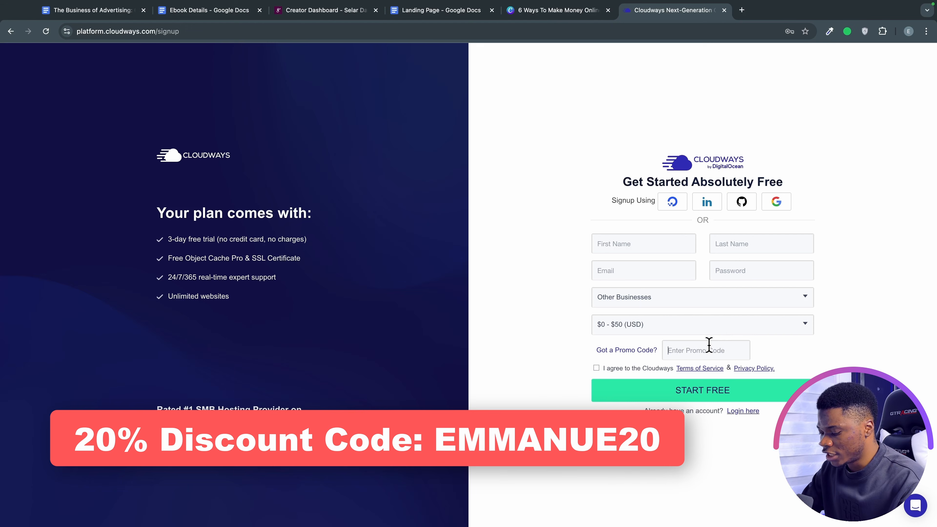
click(709, 349)
text(EMMANUE20)
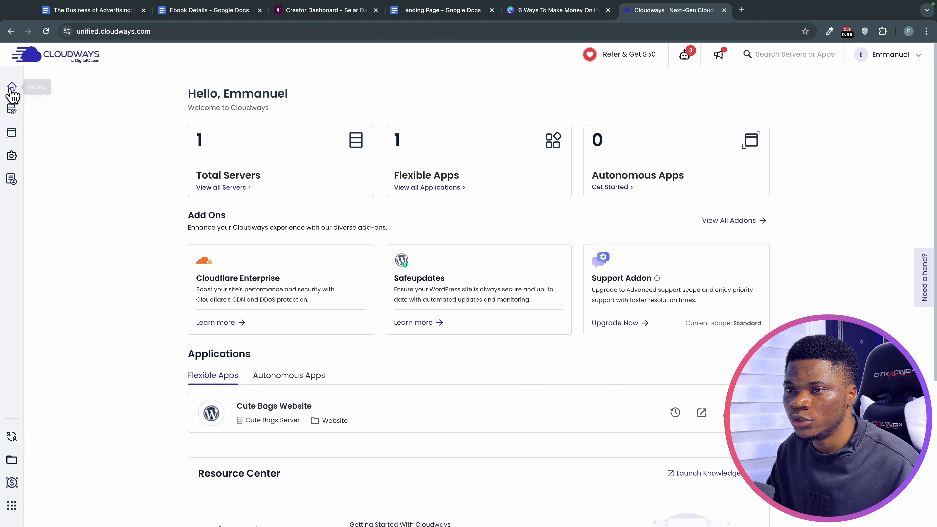
Start a new application on a new server and pick WordPress as the application.
mouse_move(11, 107)
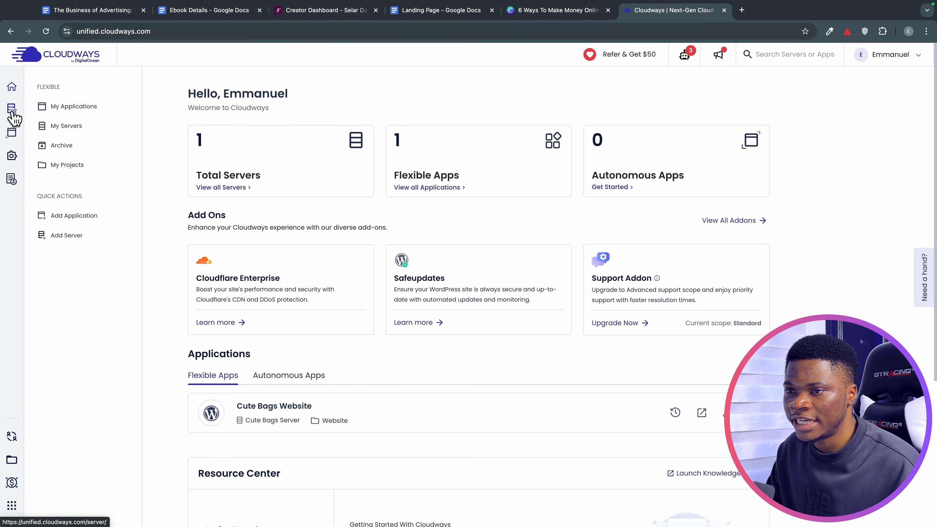
click(84, 217)
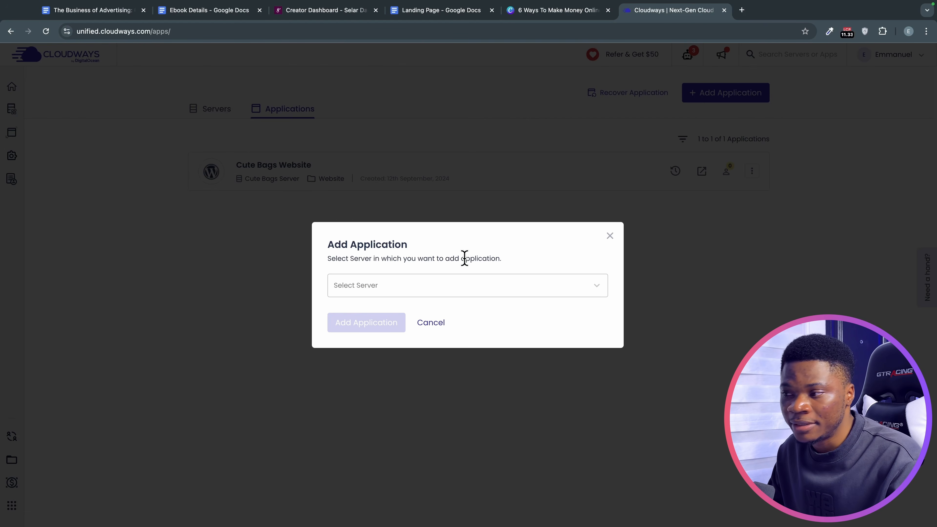
click(479, 288)
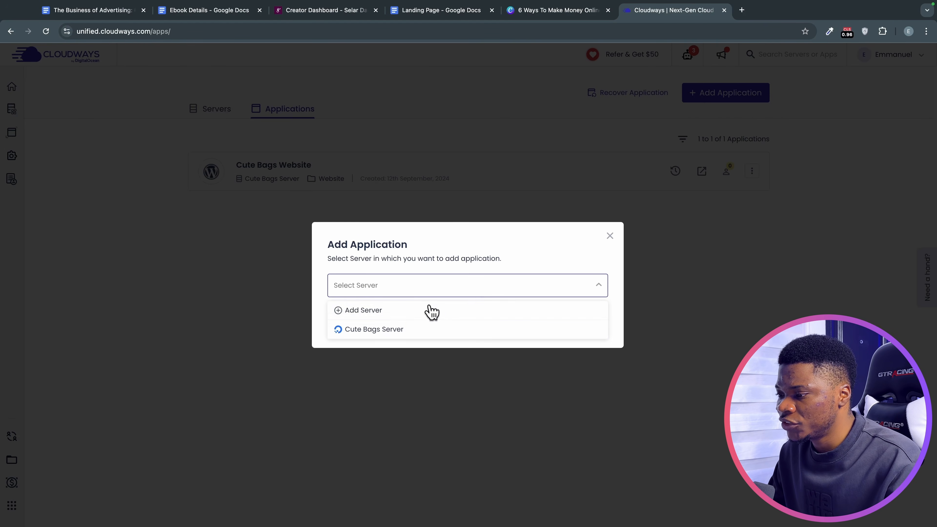
click(377, 312)
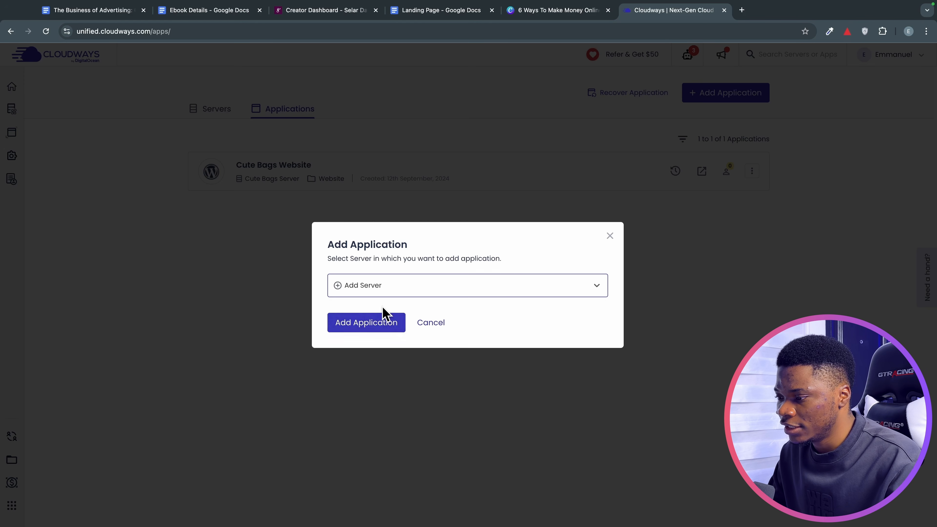
click(352, 321)
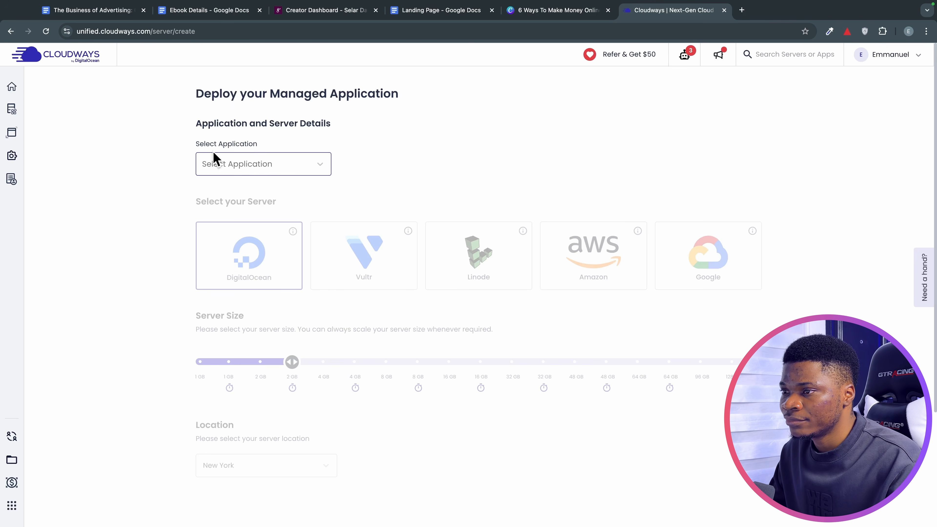
click(256, 165)
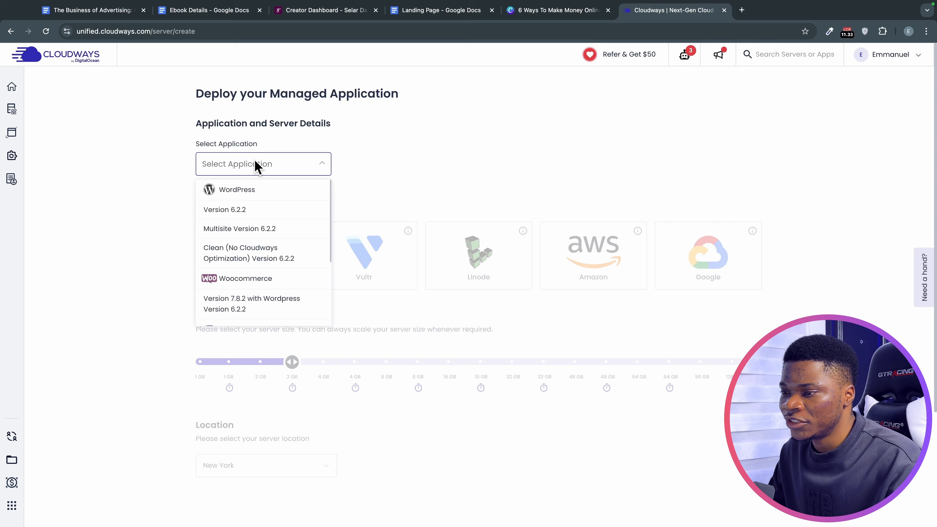
click(254, 192)
Name the app 'Landing Page' and the server 'Landing Page Server', keeping the Website project.
click(421, 163)
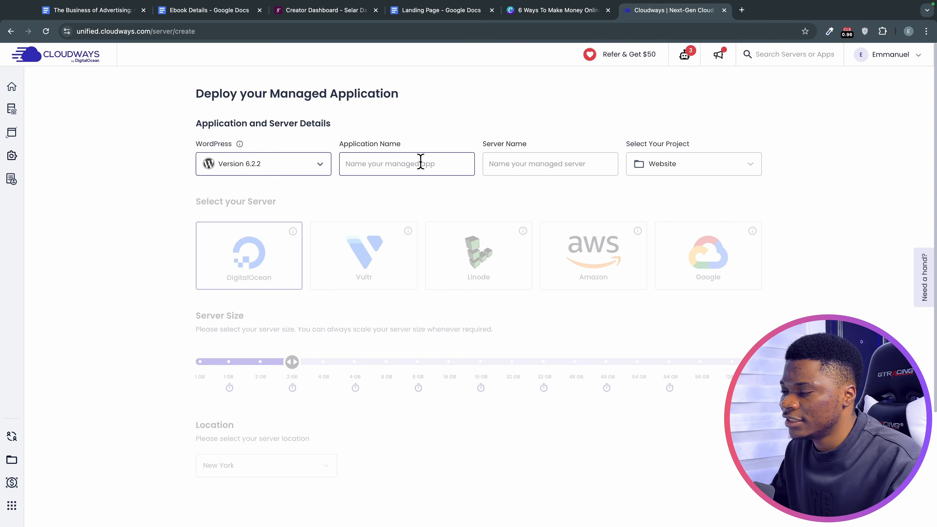
click(420, 163)
text(Landing Page)
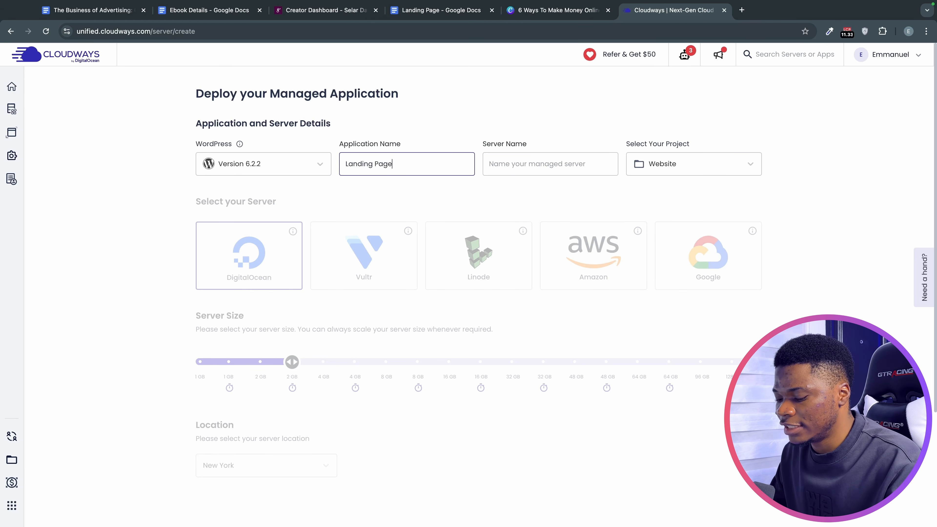
triple_click(420, 161)
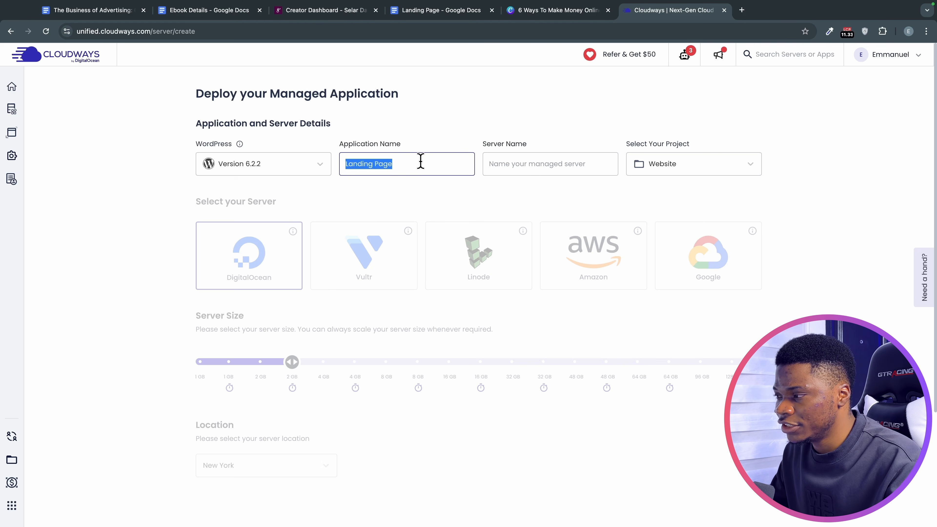
key(ctrl+c)
click(498, 158)
key(ctrl+v)
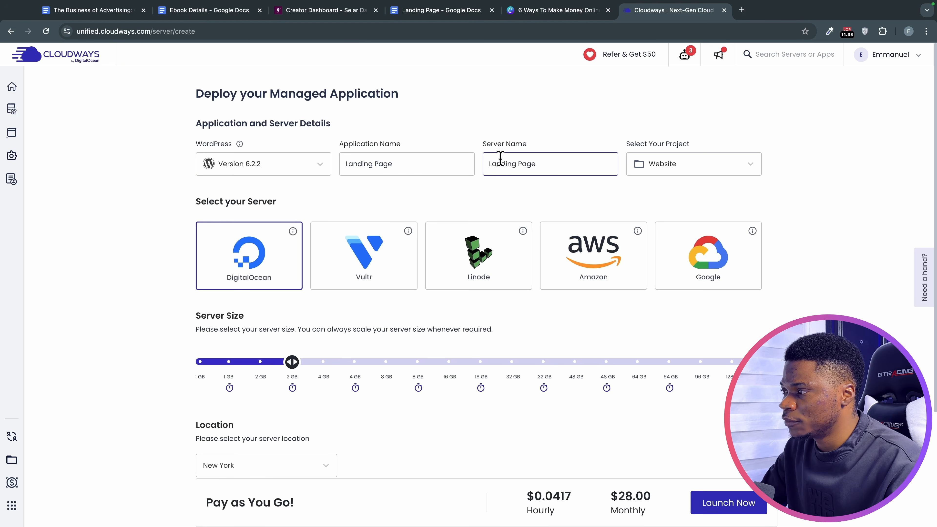
text(Server)
click(675, 167)
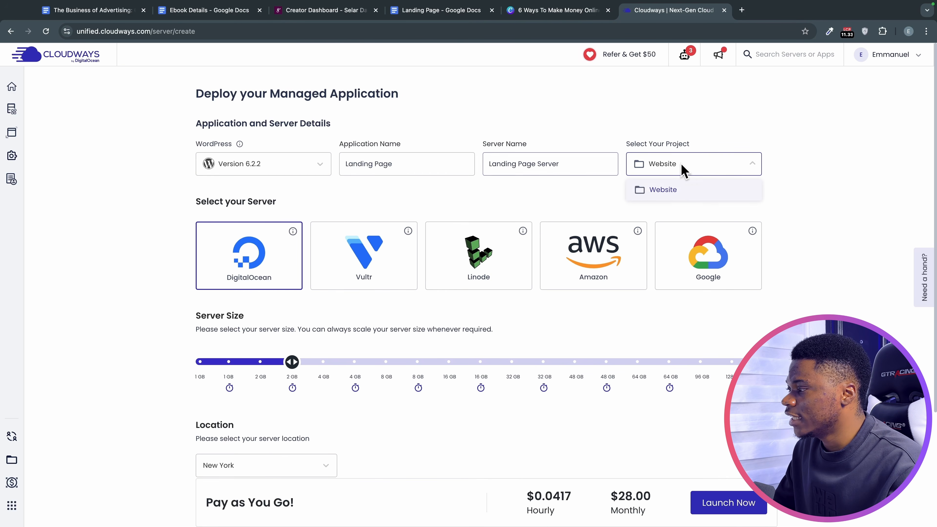
click(678, 190)
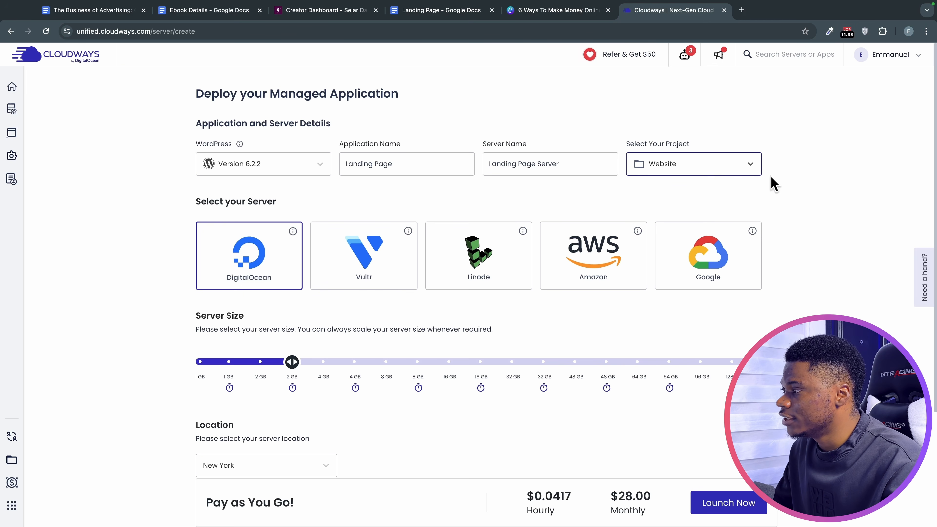
Set the DigitalOcean server size to 1 GB and keep New York as the location.
mouse_move(11, 109)
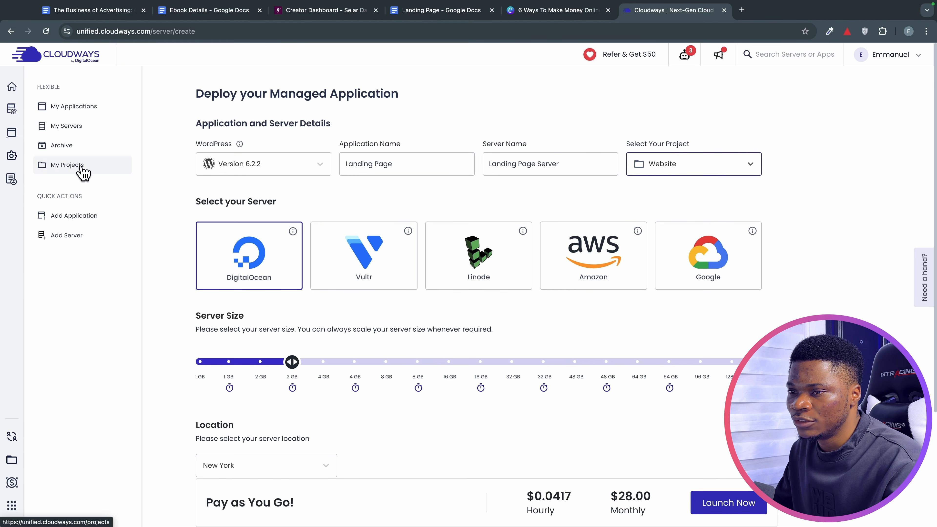
scroll(479, 293, down, 4)
scroll(368, 236, up, 2)
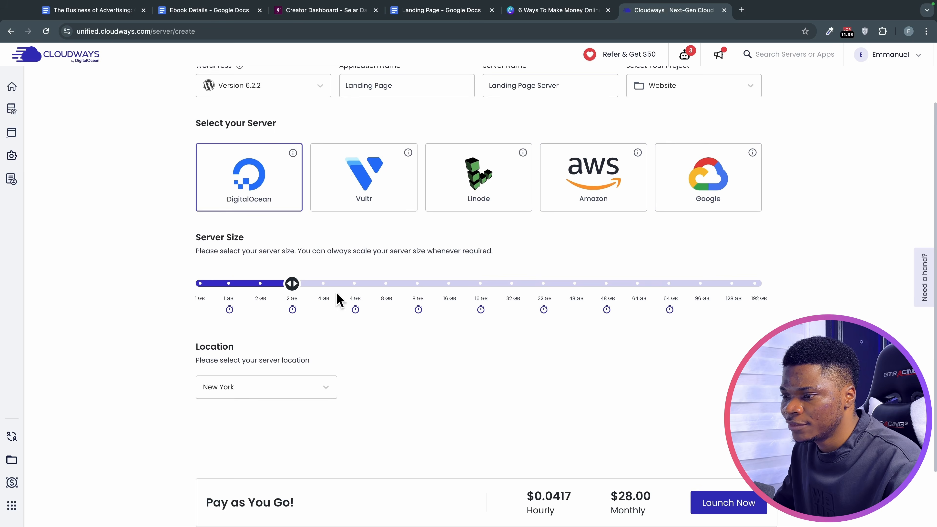
scroll(338, 299, down, 1)
drag(289, 258, 205, 252)
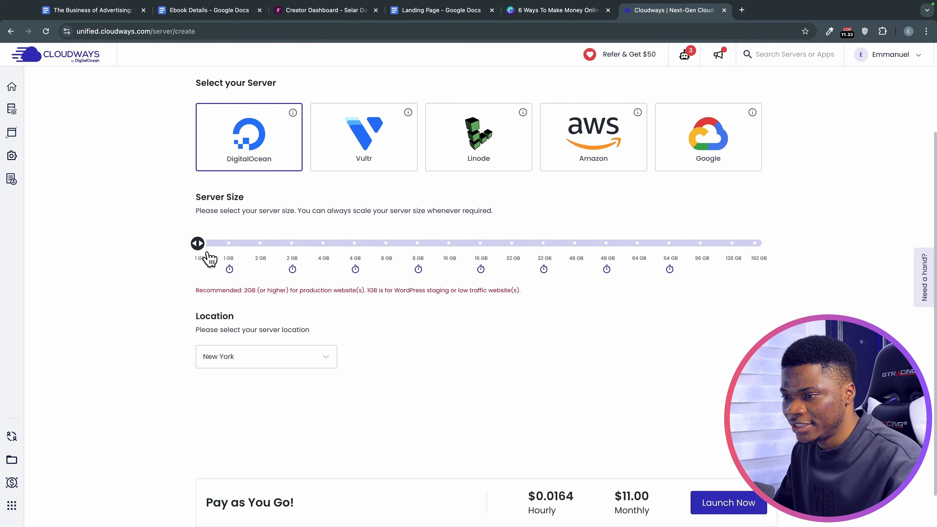
scroll(250, 289, down, 1)
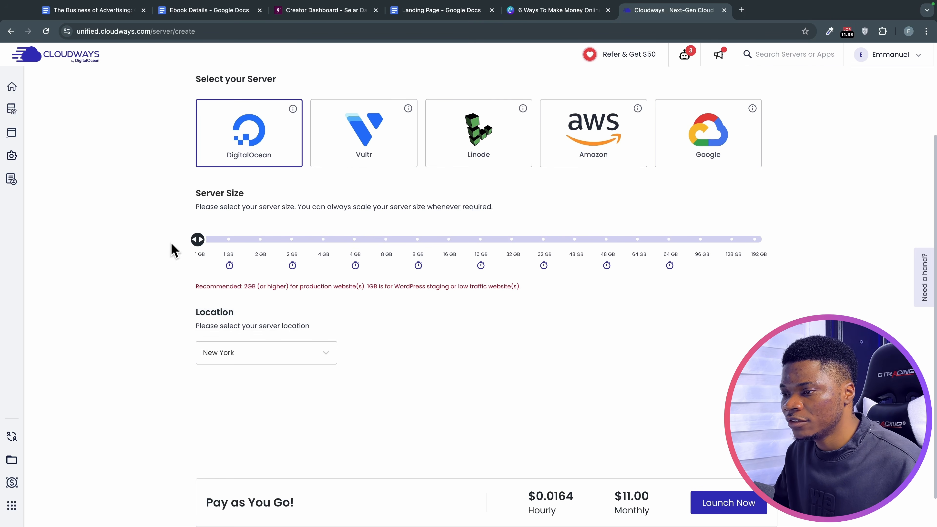
mouse_move(197, 239)
mouse_down()
mouse_move(299, 255)
mouse_move(201, 251)
mouse_up()
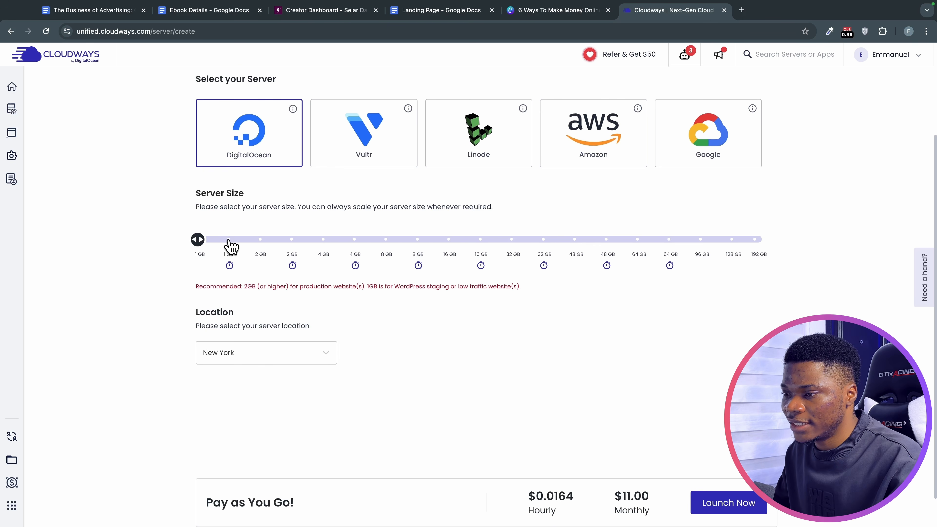
scroll(340, 331, down, 1)
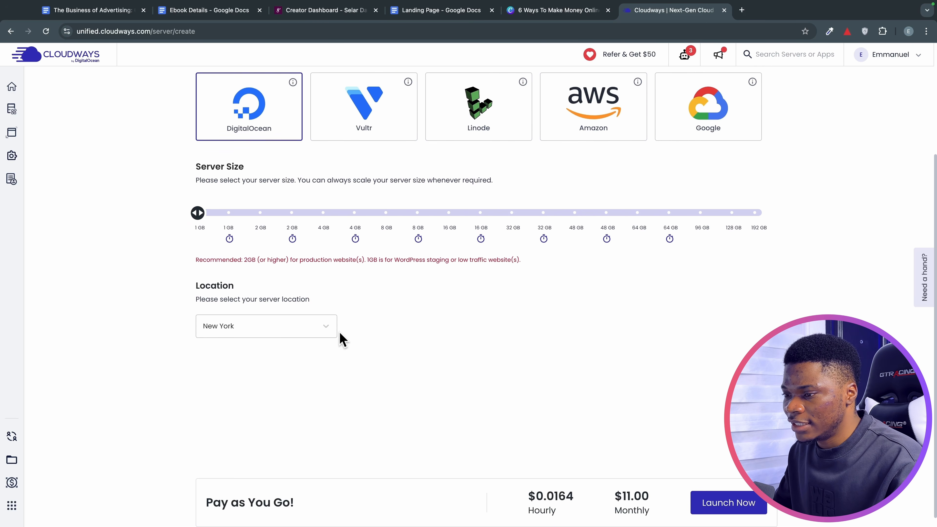
click(274, 325)
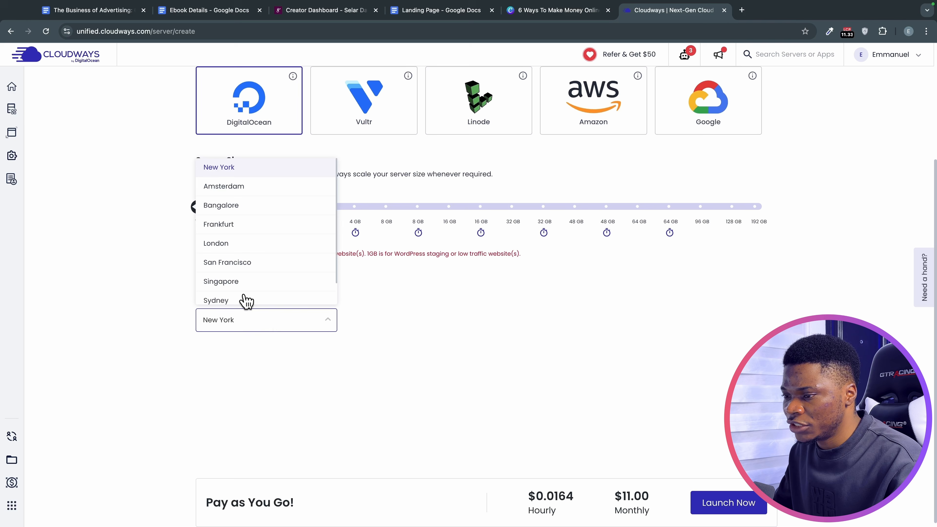
click(228, 166)
scroll(462, 314, up, 5)
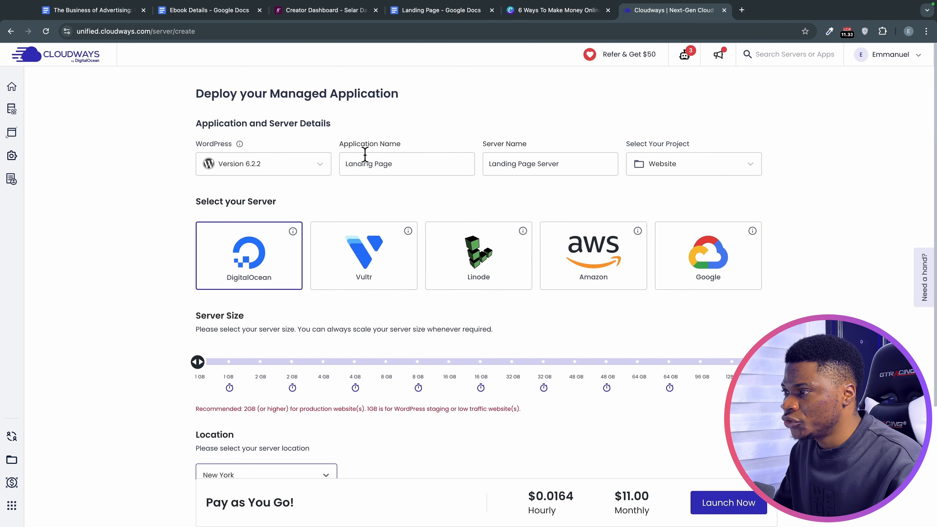
scroll(462, 328, down, 4)
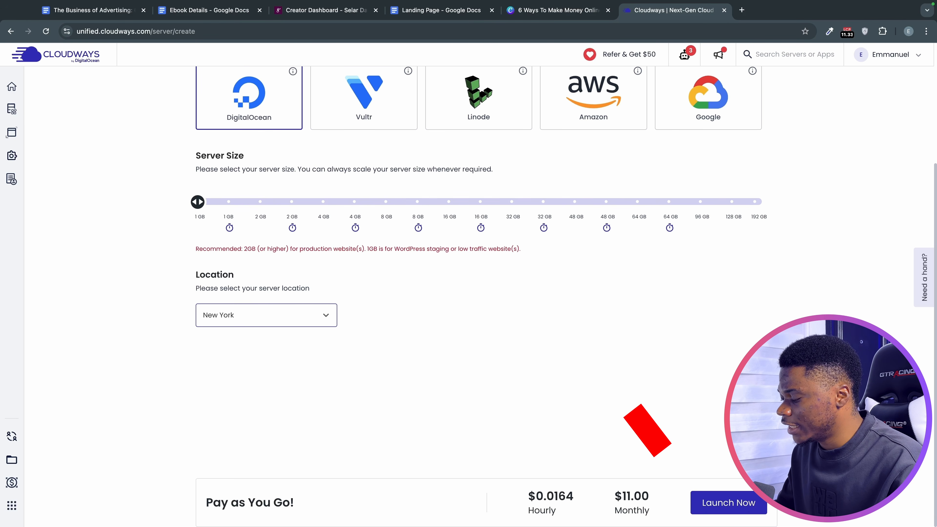
Launch the Landing Page server, then open the Landing Page app's access details from Applications.
click(703, 501)
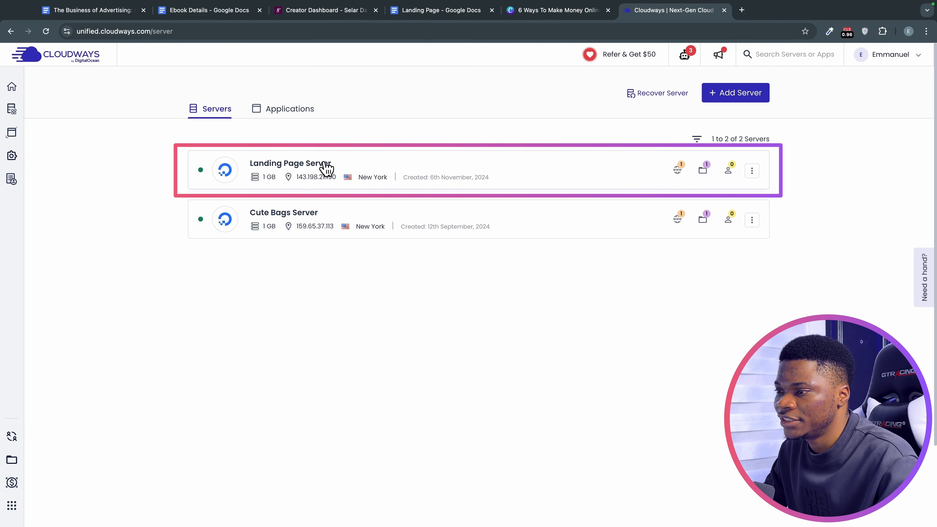
click(282, 113)
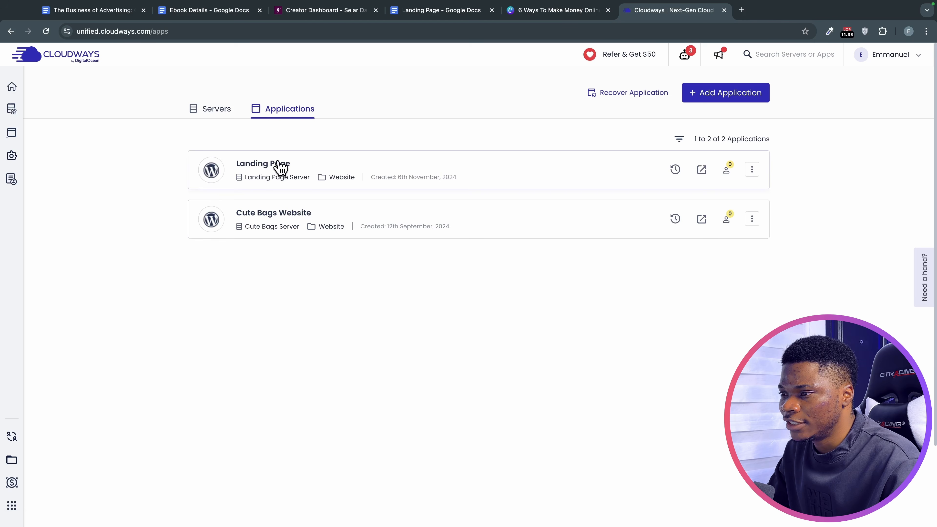
click(280, 168)
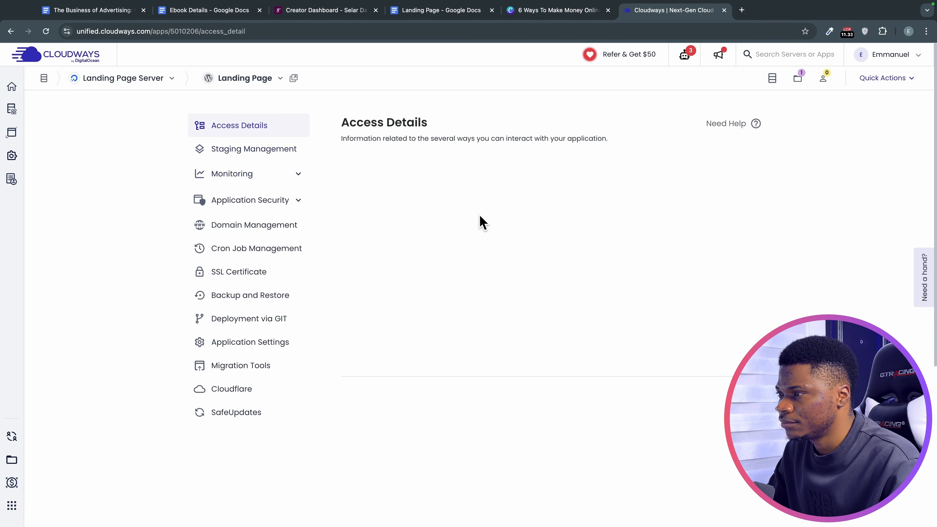
scroll(520, 176, down, 2)
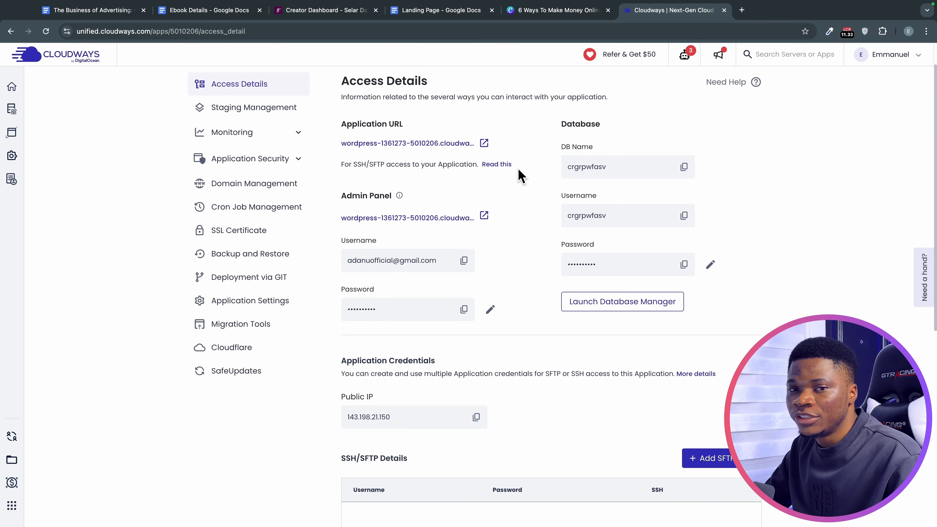
scroll(520, 175, up, 2)
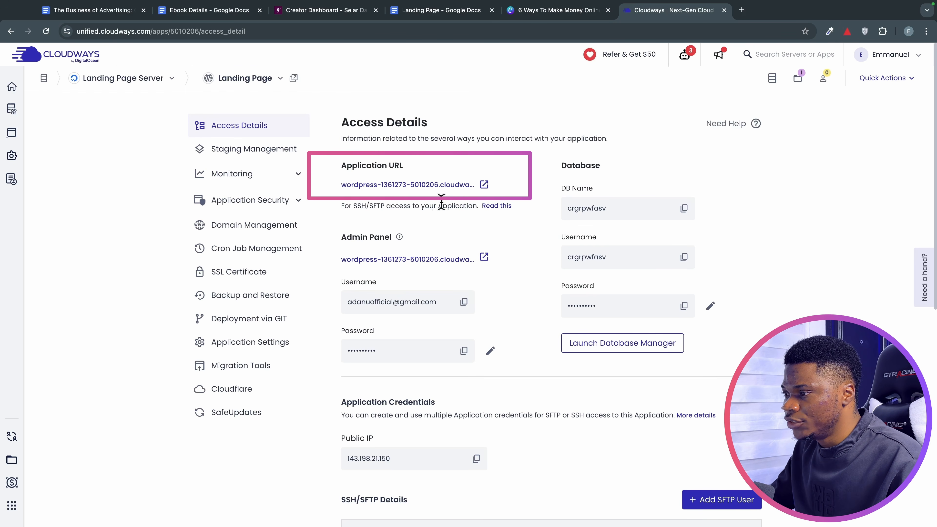
Open the live WordPress site and its admin login page in new tabs.
click(483, 184)
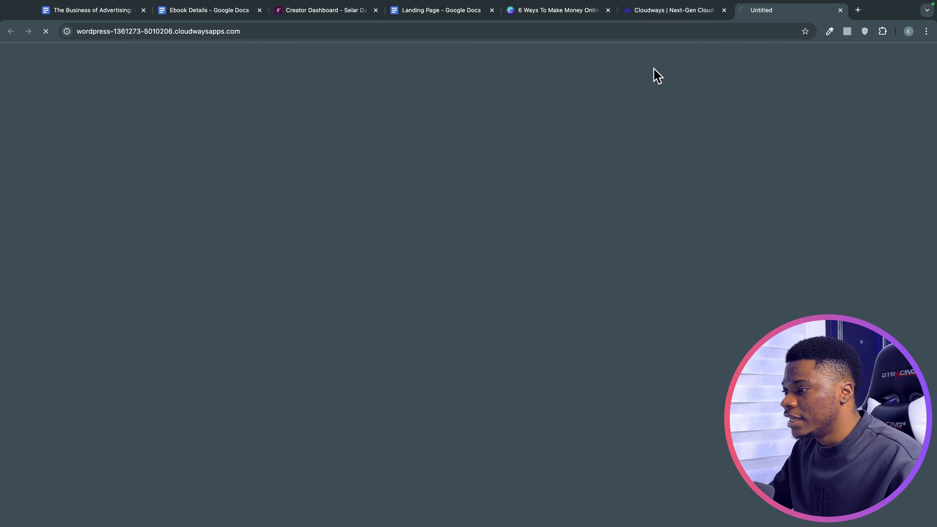
scroll(646, 292, down, 20)
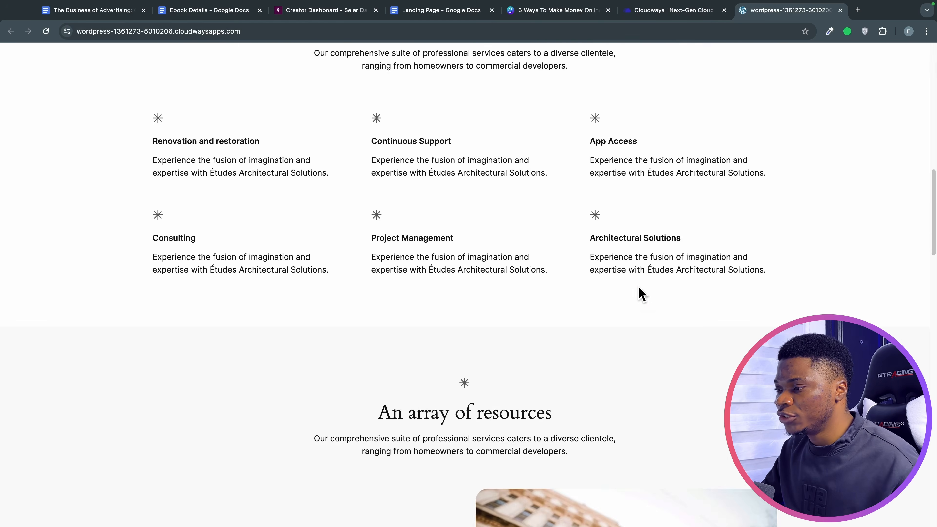
scroll(638, 277, up, 20)
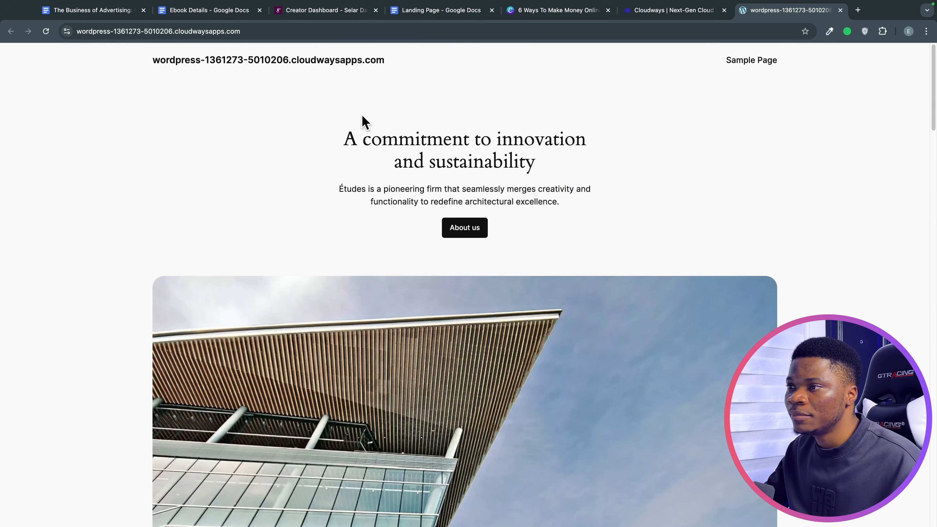
click(238, 32)
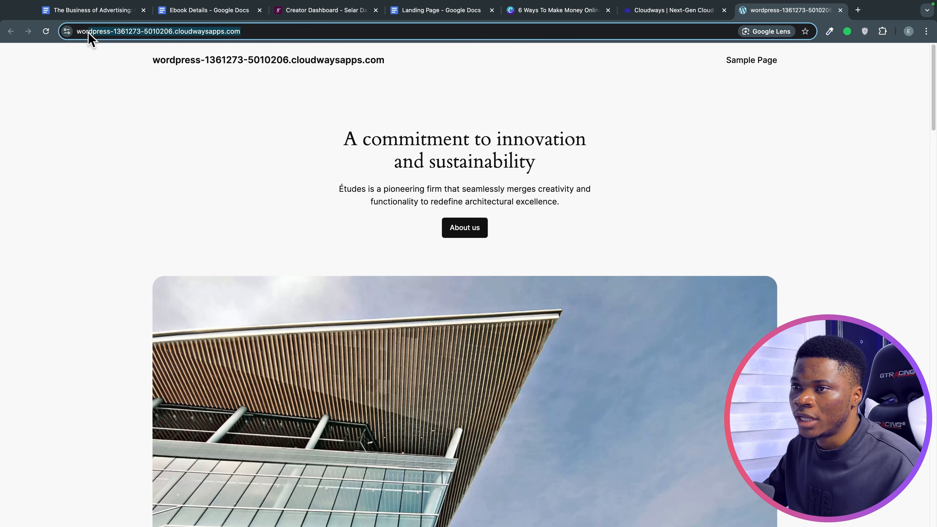
click(246, 117)
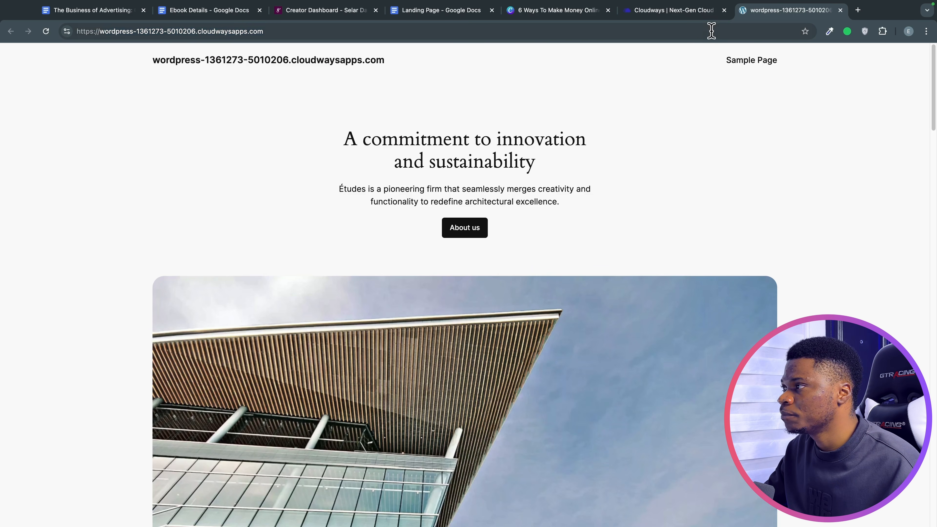
click(689, 11)
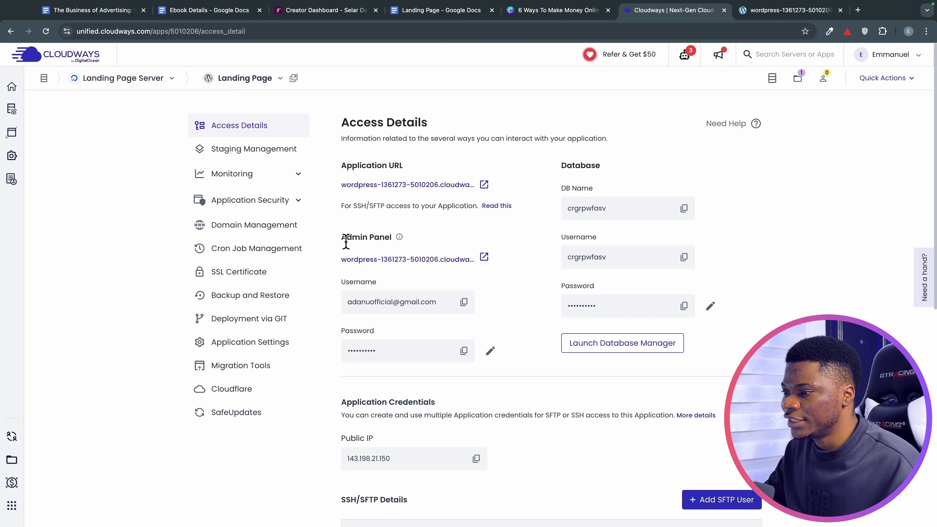
click(483, 258)
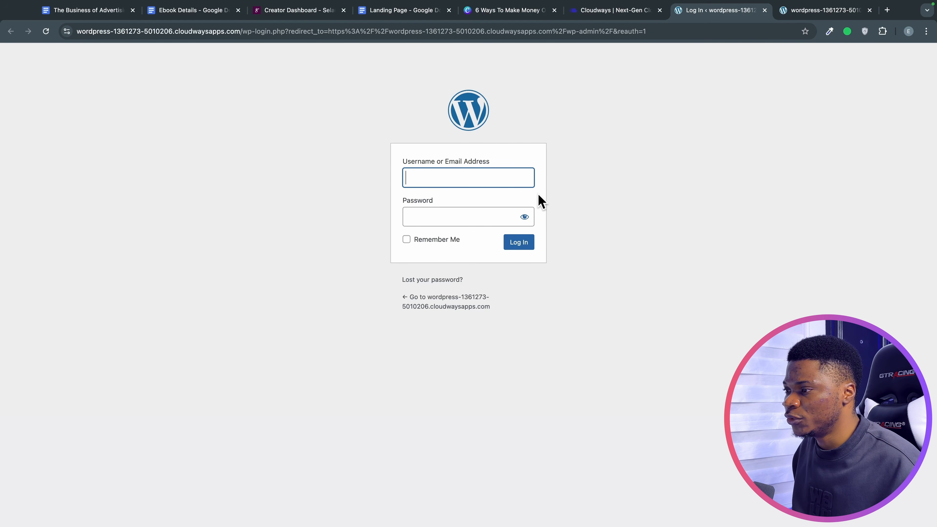
Copy the admin username and password from Cloudways into the login form and sign in.
key(ctrl+shift+Tab)
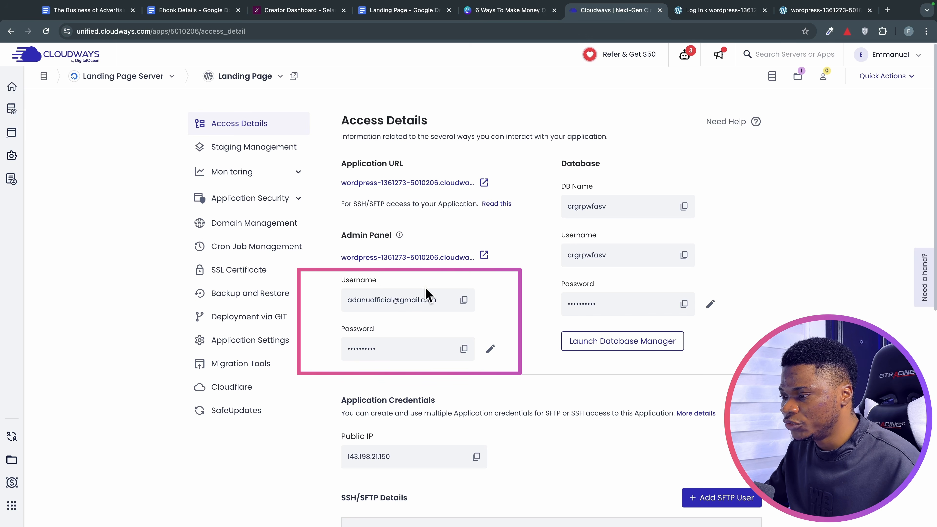
click(464, 300)
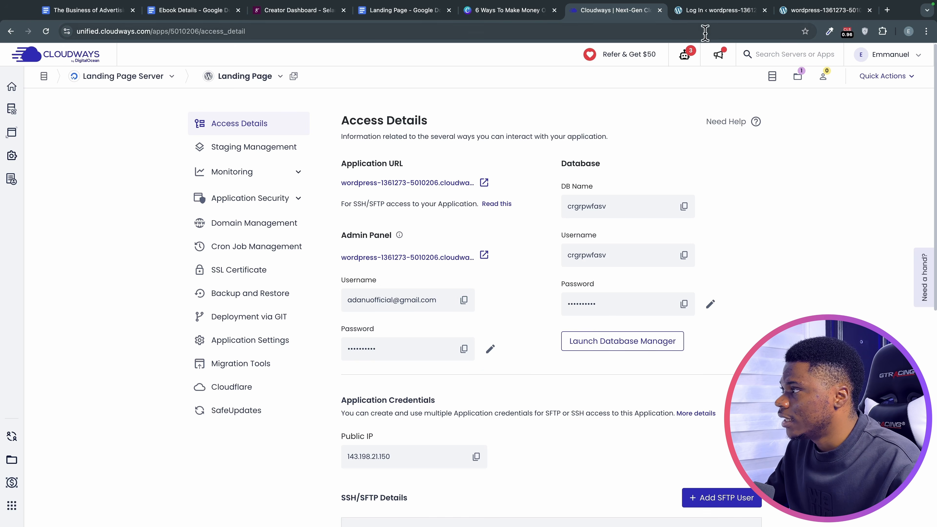
click(701, 15)
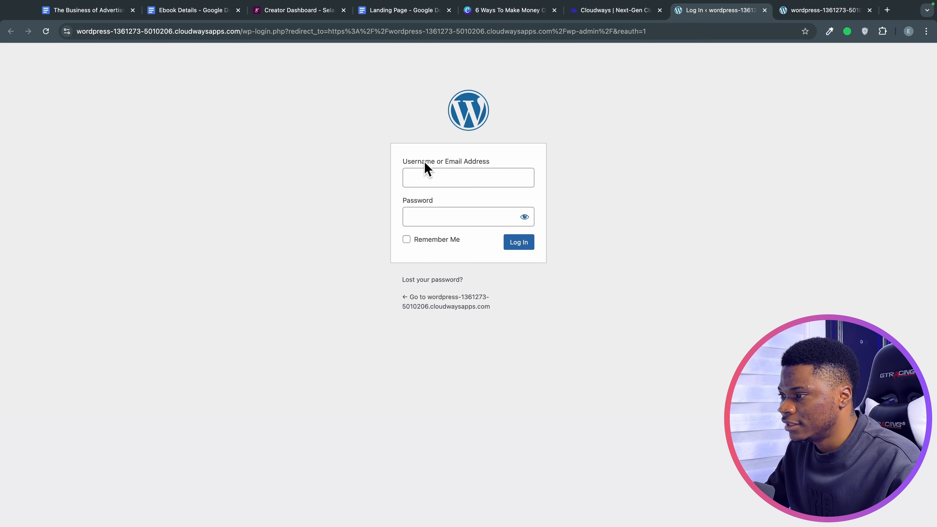
click(431, 176)
key(super+v)
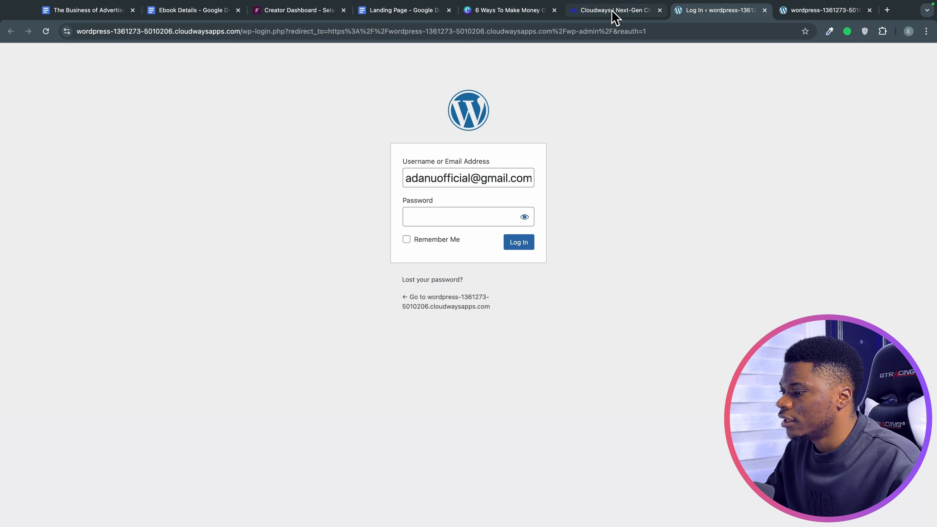
click(612, 13)
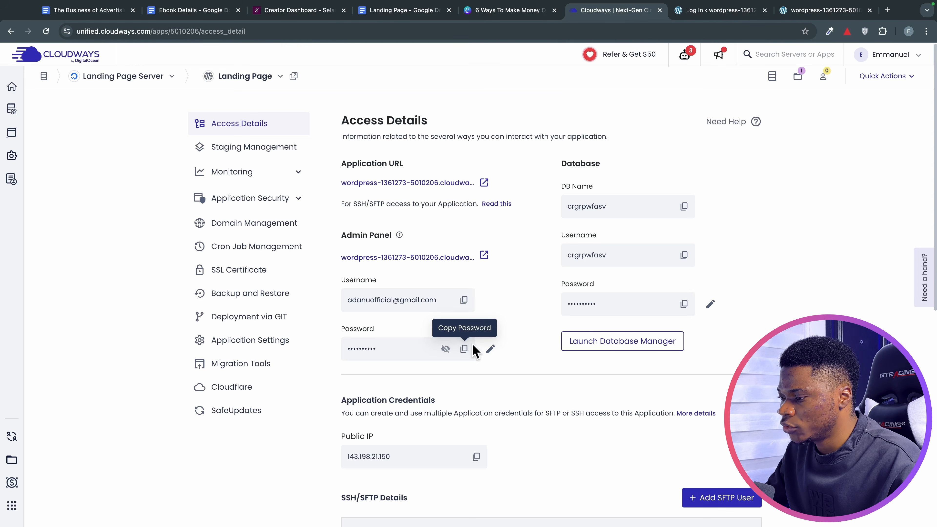
click(465, 349)
click(701, 10)
click(485, 217)
key(super+v)
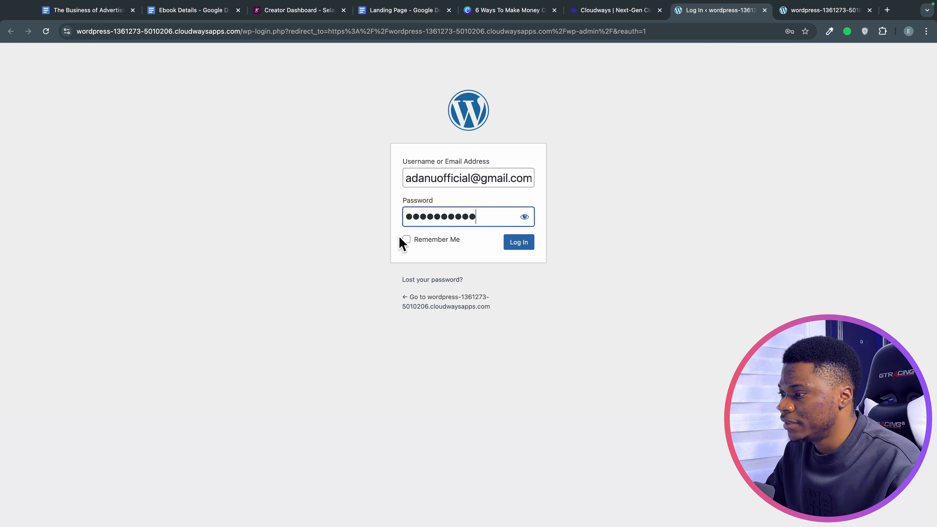
click(520, 244)
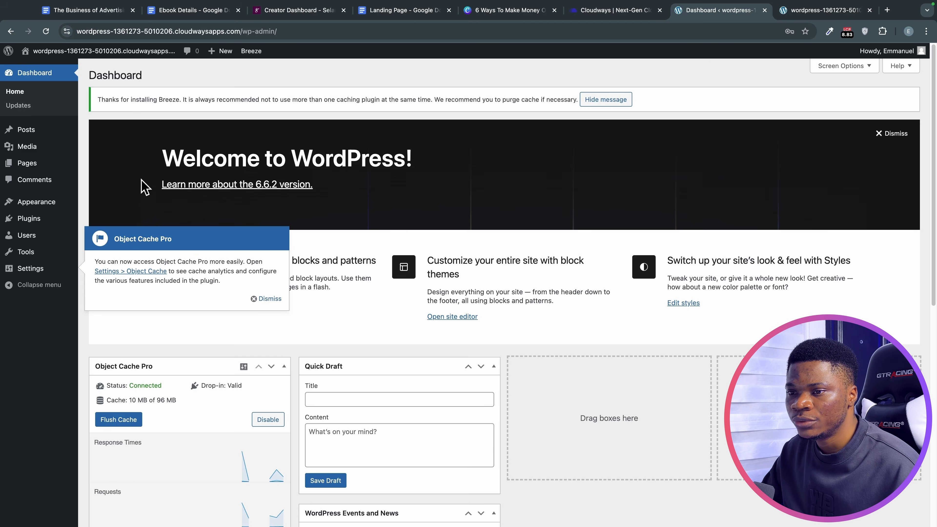
Install and activate Astra from Appearance > Themes > Add New Theme, then view the front page.
mouse_move(5, 202)
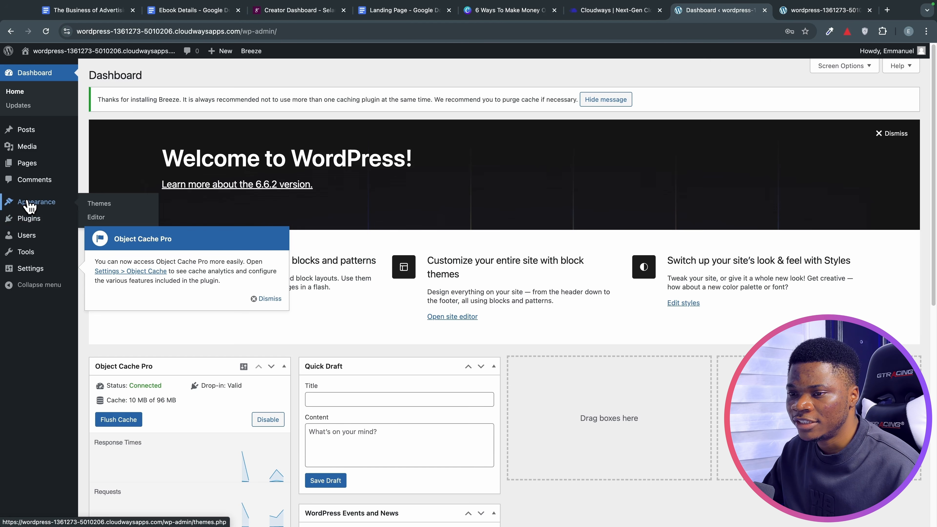
click(30, 207)
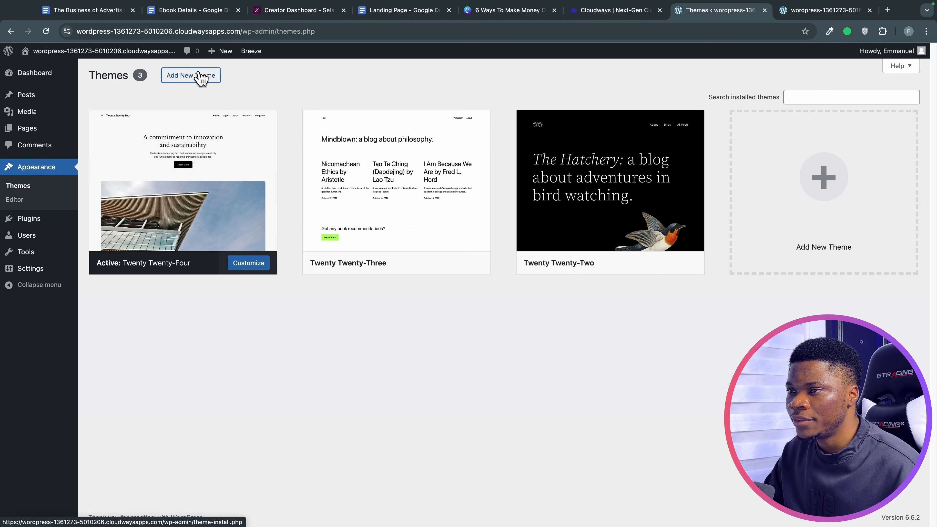
click(201, 76)
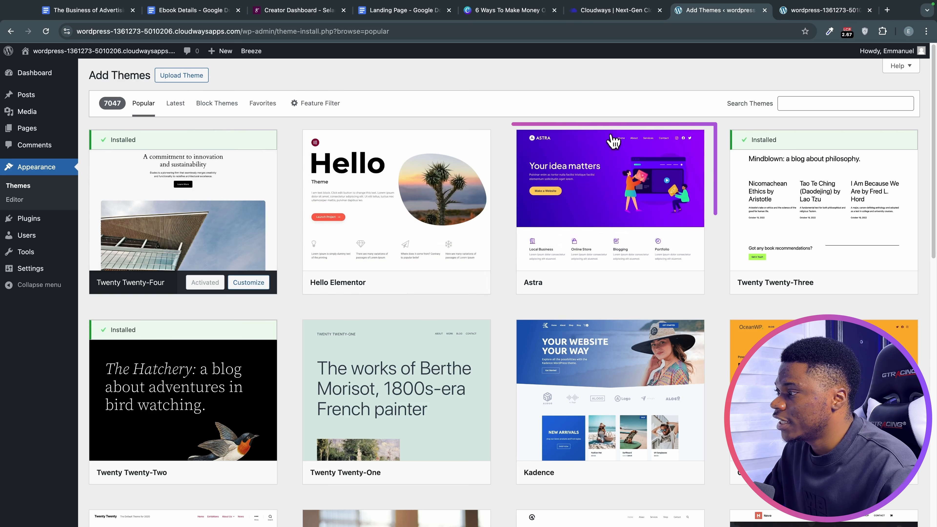
mouse_move(578, 250)
click(646, 283)
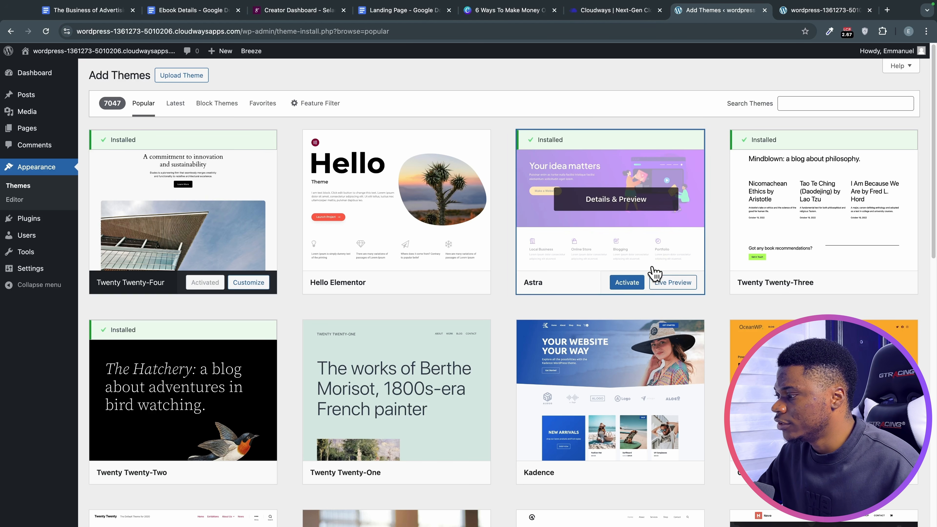
click(627, 282)
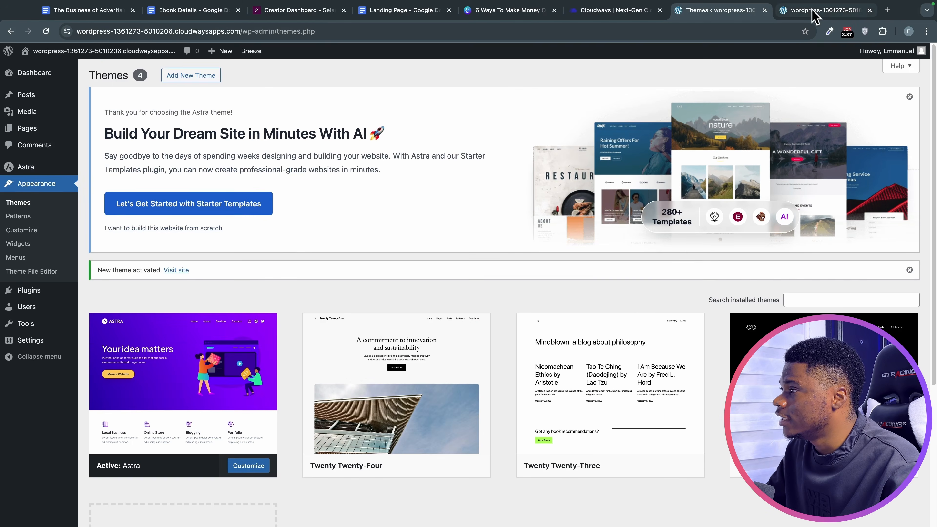
click(814, 13)
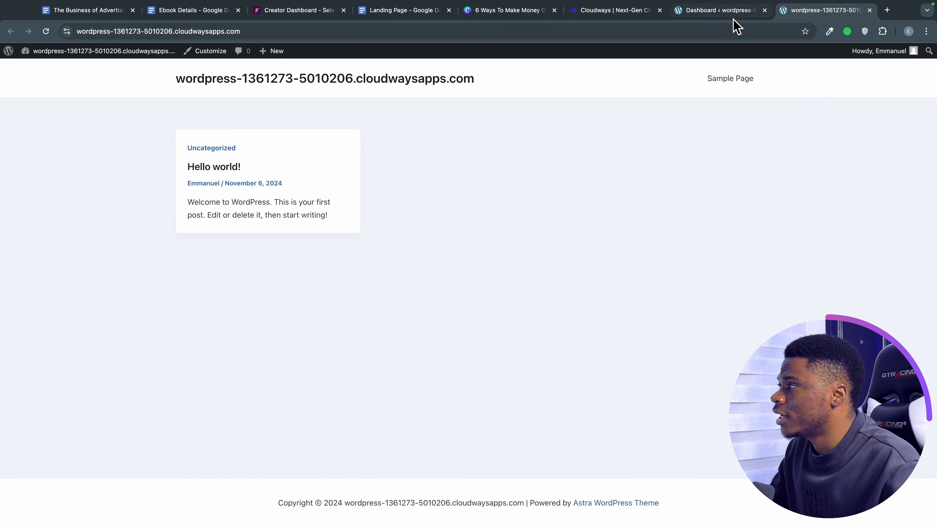
Dismiss the Object Cache Pro notice and trash the Hello world! post from All Posts.
click(732, 14)
click(267, 316)
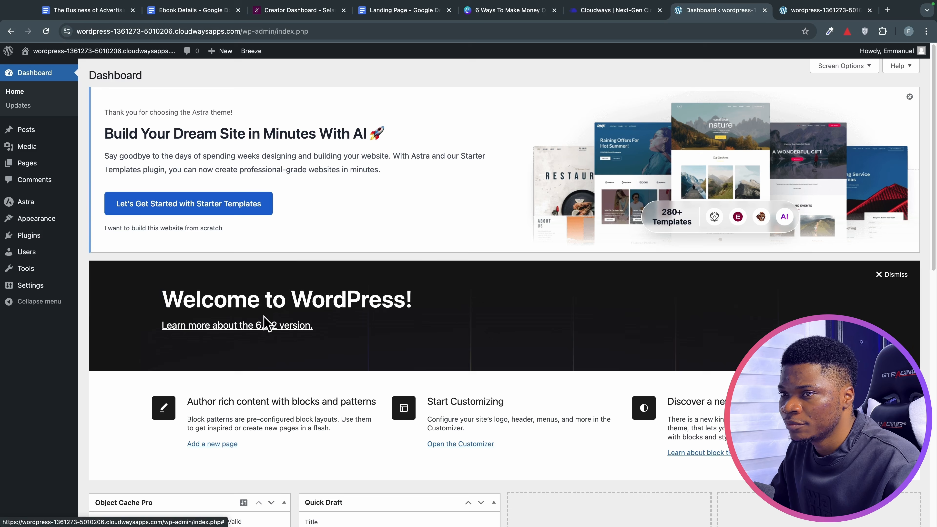
mouse_move(47, 139)
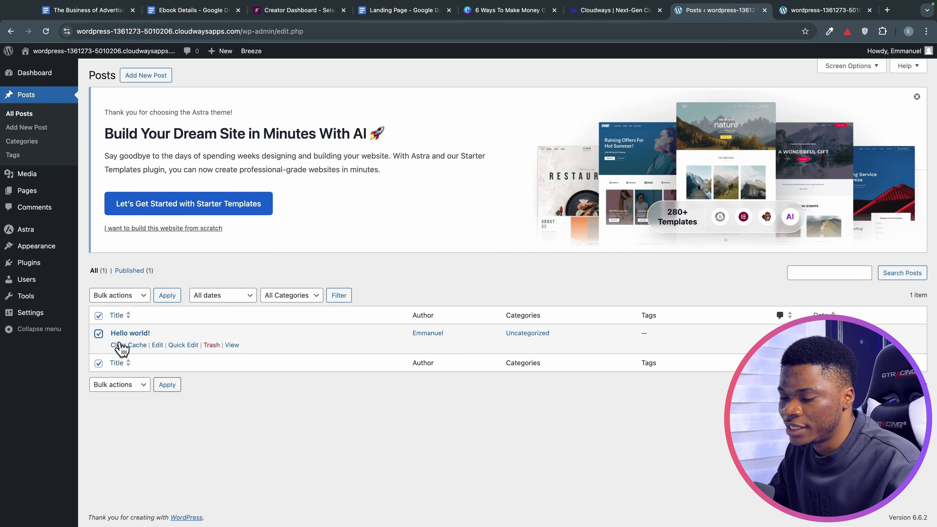
click(789, 11)
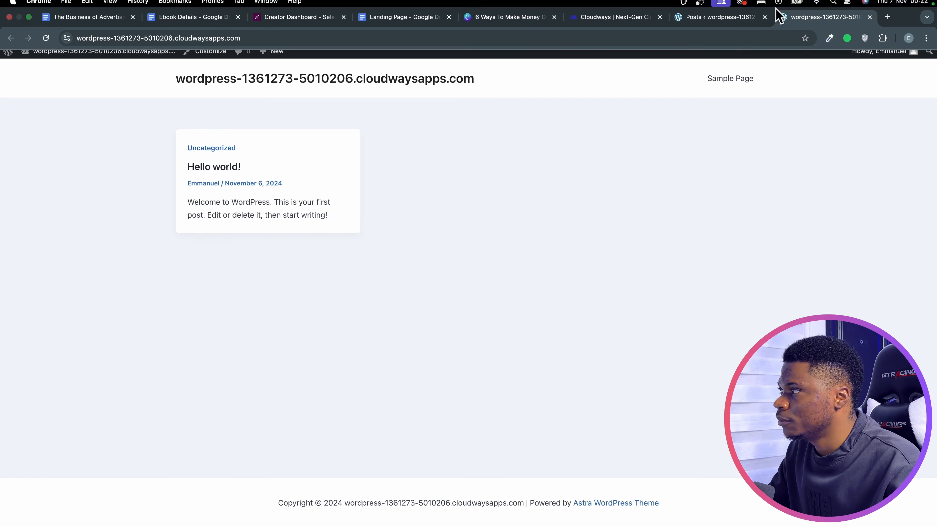
click(706, 10)
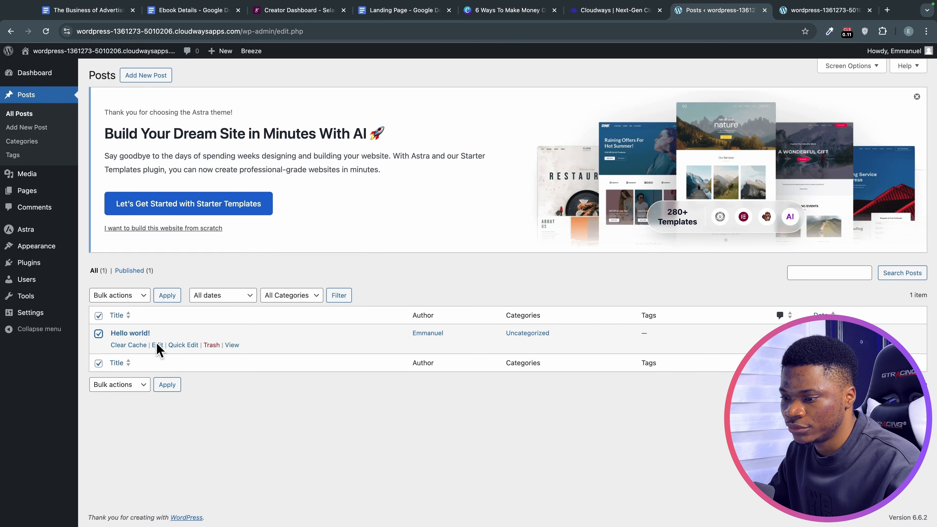
click(208, 345)
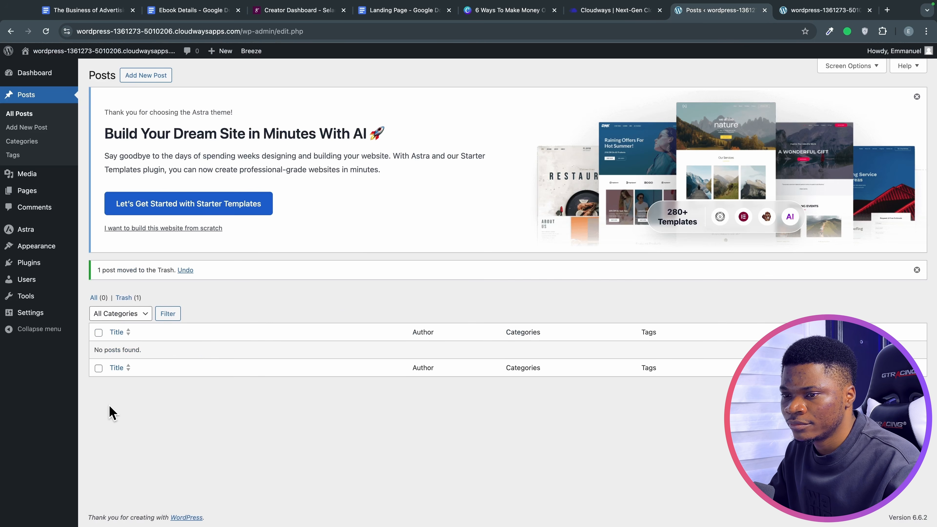
Delete Akismet Anti-spam and Hello Dolly from Installed Plugins, confirming each deletion.
click(27, 262)
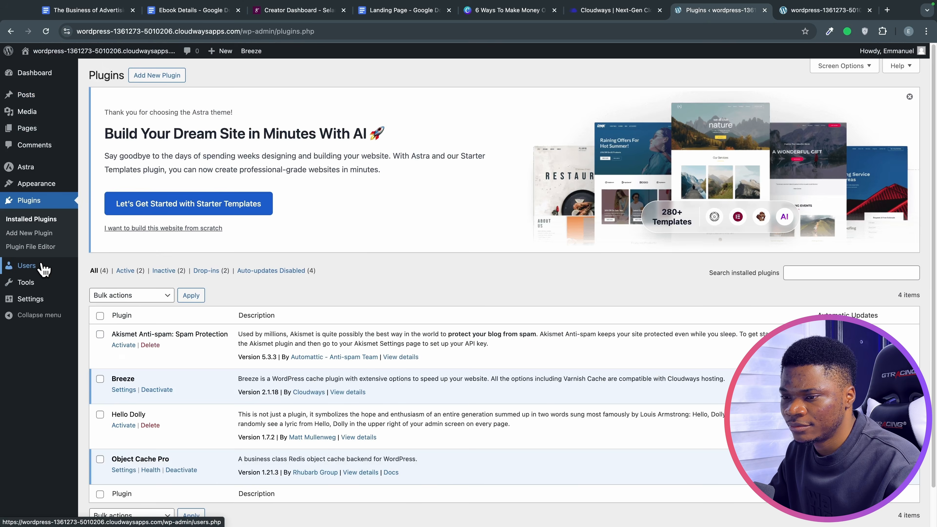
scroll(298, 399, down, 2)
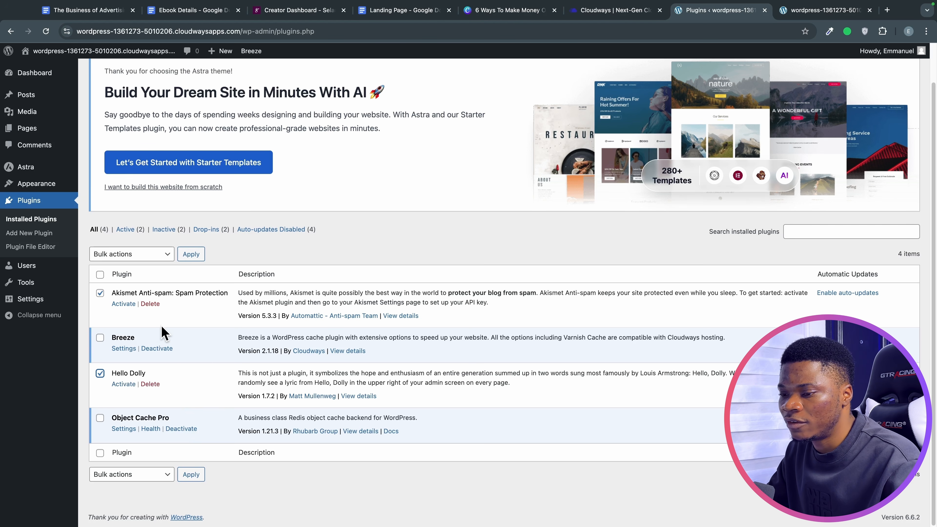
click(151, 304)
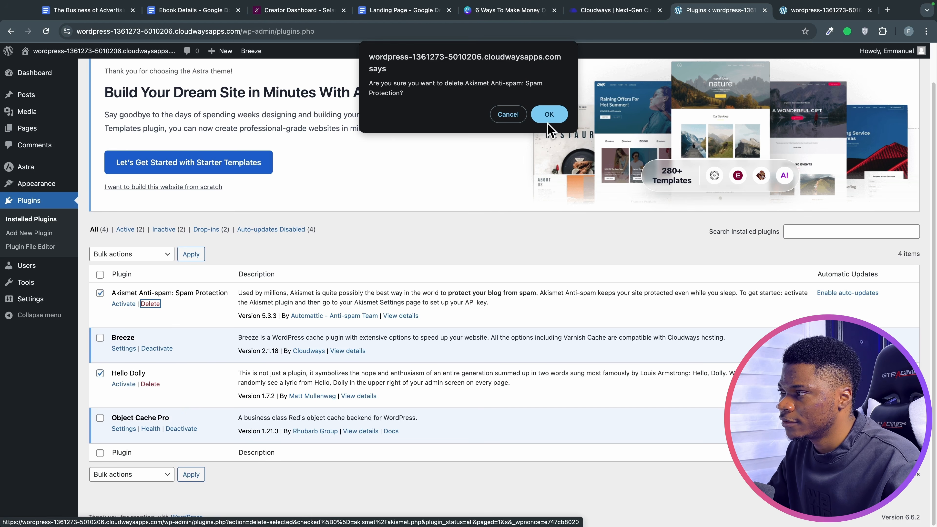
click(548, 115)
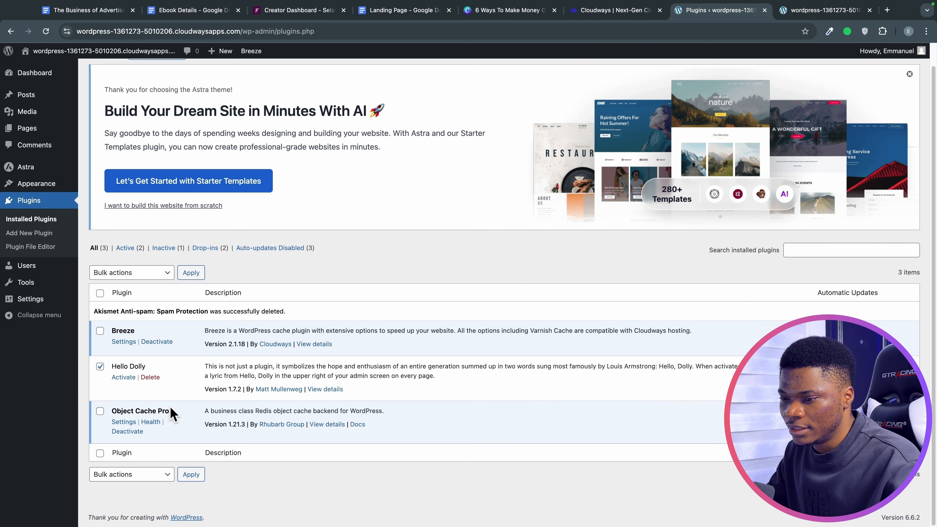
click(151, 379)
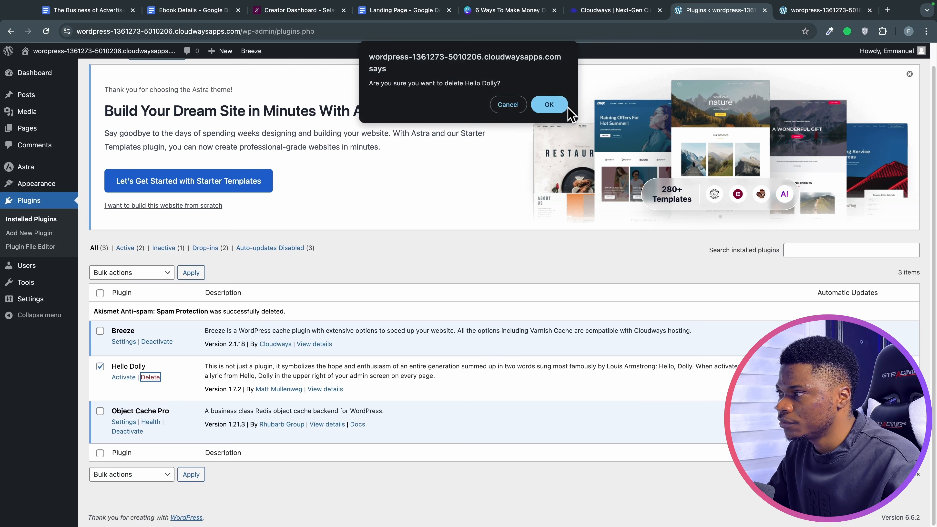
click(559, 107)
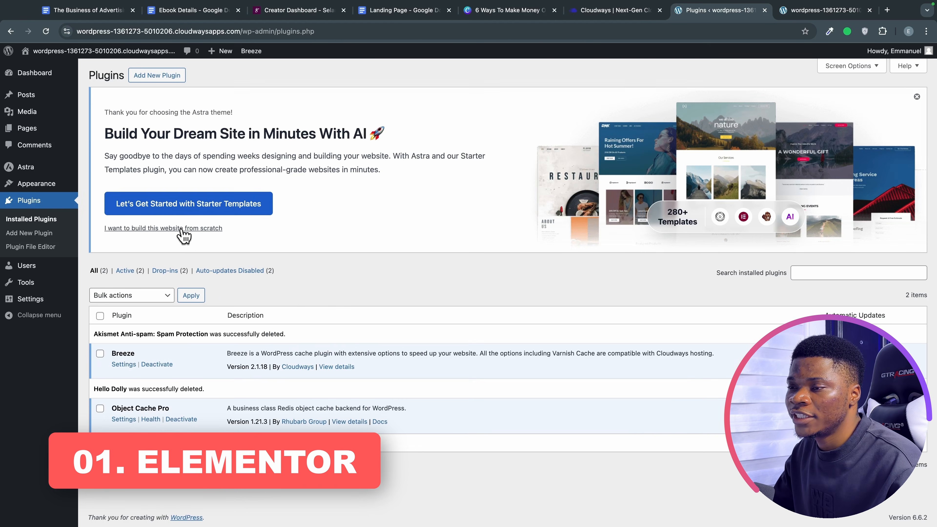
click(185, 232)
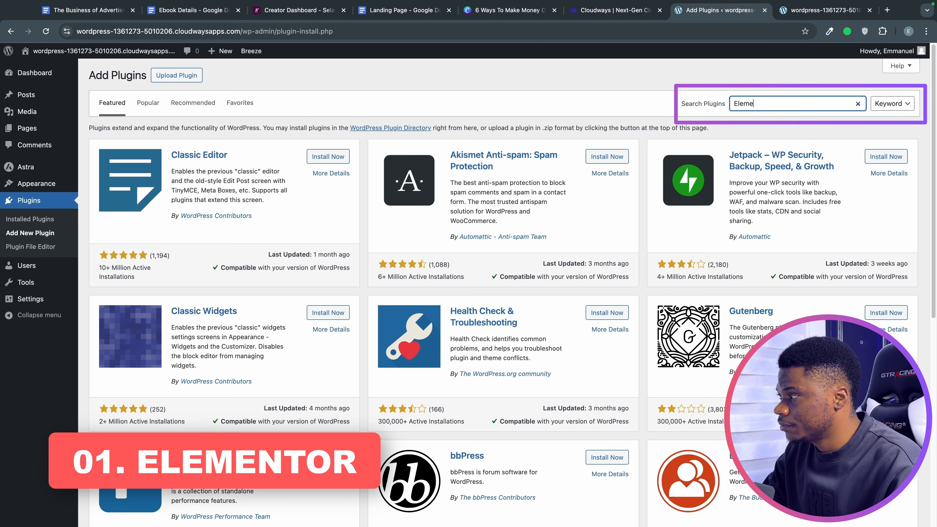
text(r)
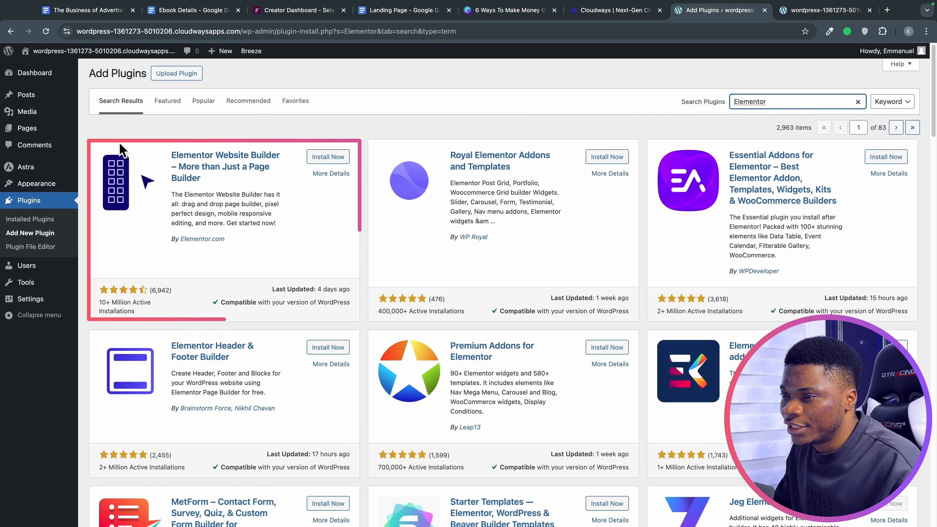
click(333, 158)
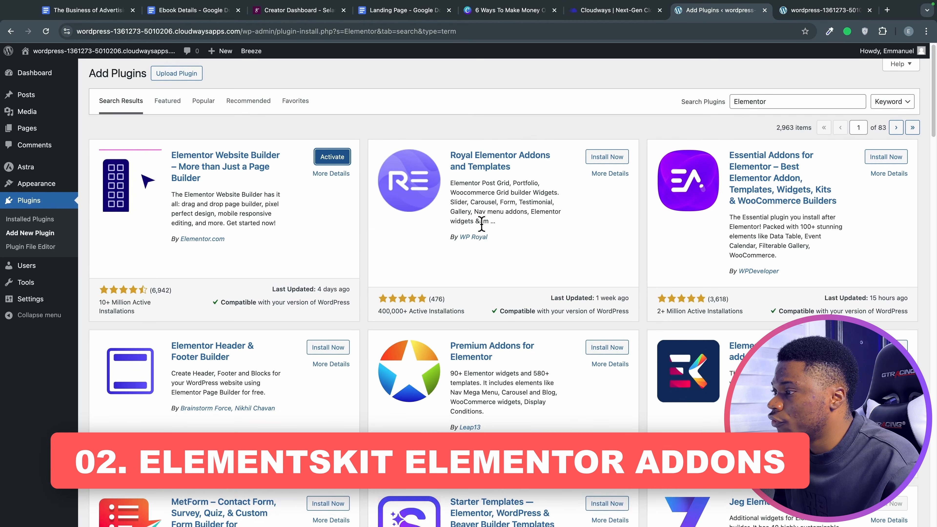
scroll(481, 223, down, 1)
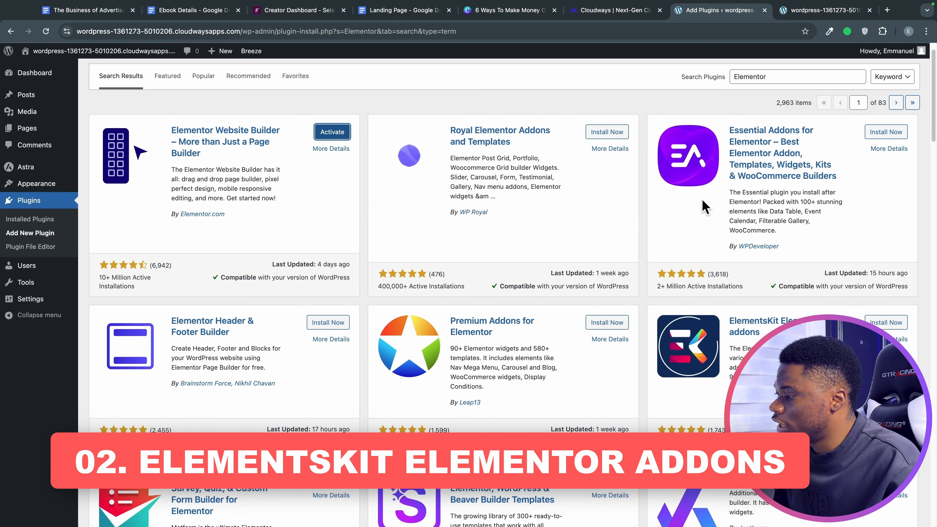
Find ElementsKit Elementor addons in the Elementor search results and install it.
scroll(639, 274, down, 1)
scroll(569, 295, down, 4)
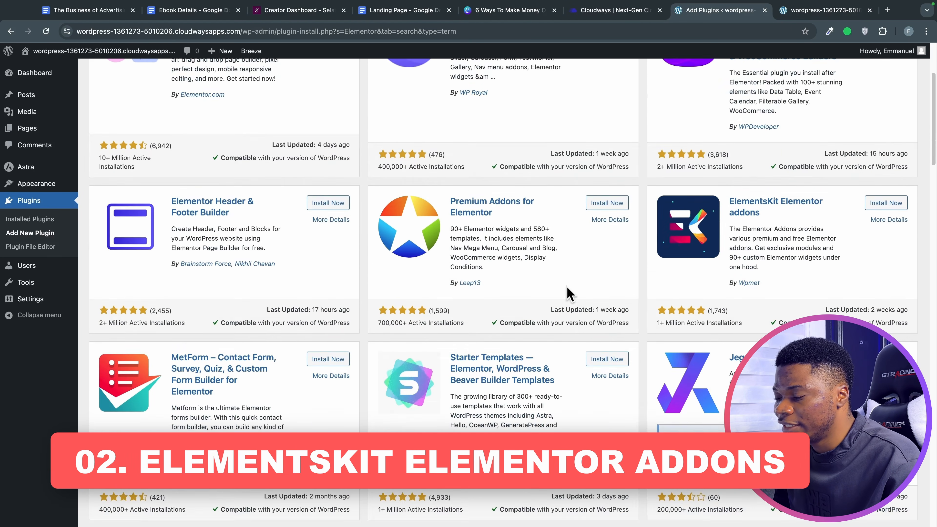
scroll(568, 294, down, 2)
scroll(567, 293, up, 7)
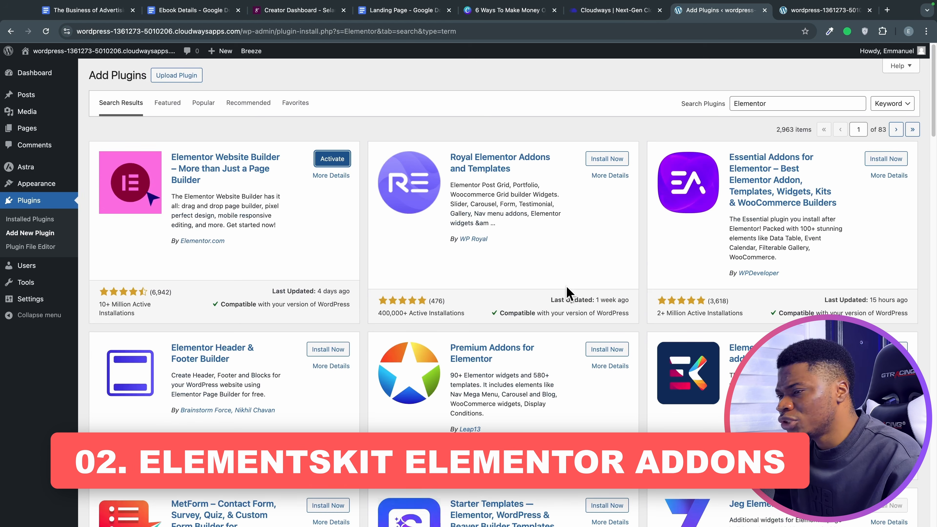
scroll(583, 298, down, 2)
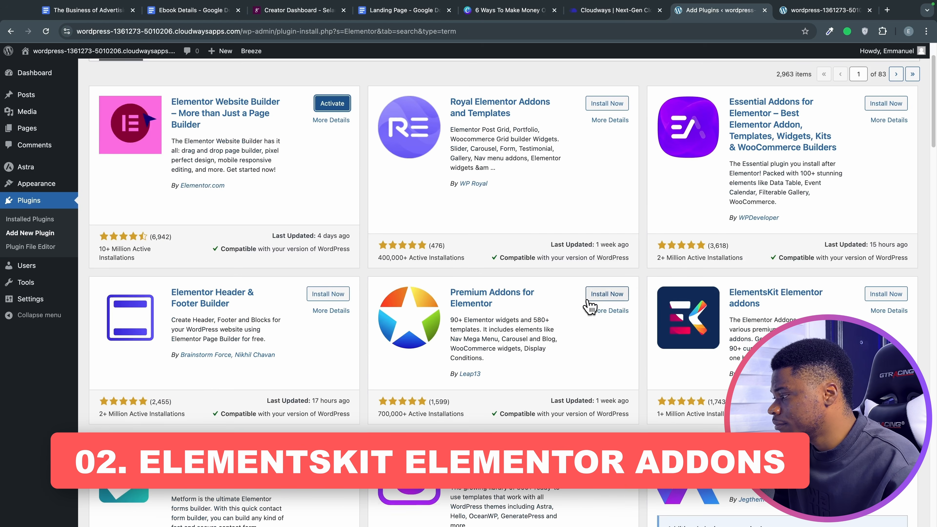
scroll(734, 325, down, 1)
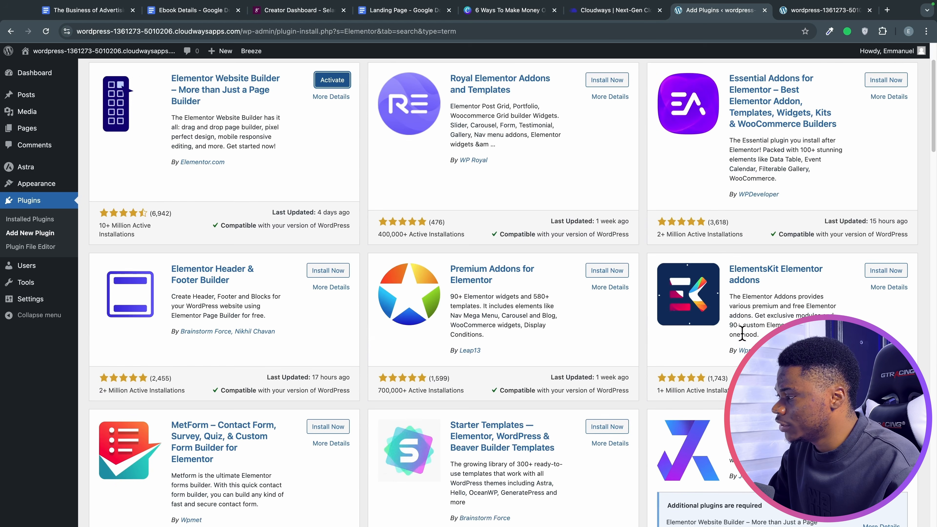
scroll(763, 233, down, 3)
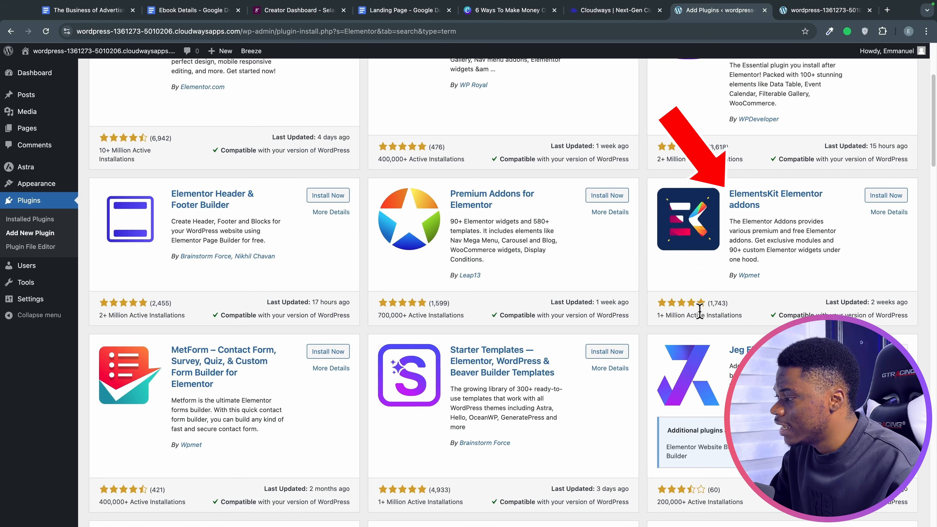
click(881, 198)
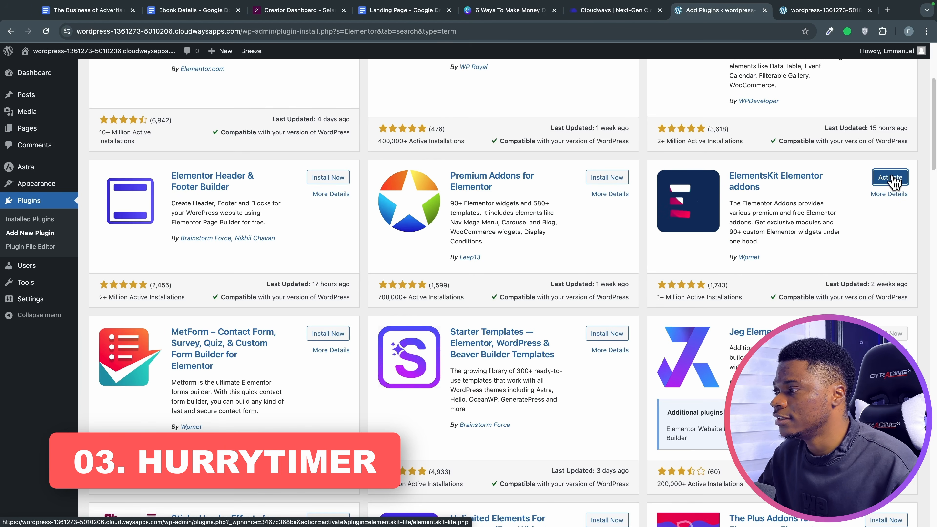
Search plugins for 'Hurrytimer' and install the HurryTimer countdown plugin.
scroll(582, 216, up, 5)
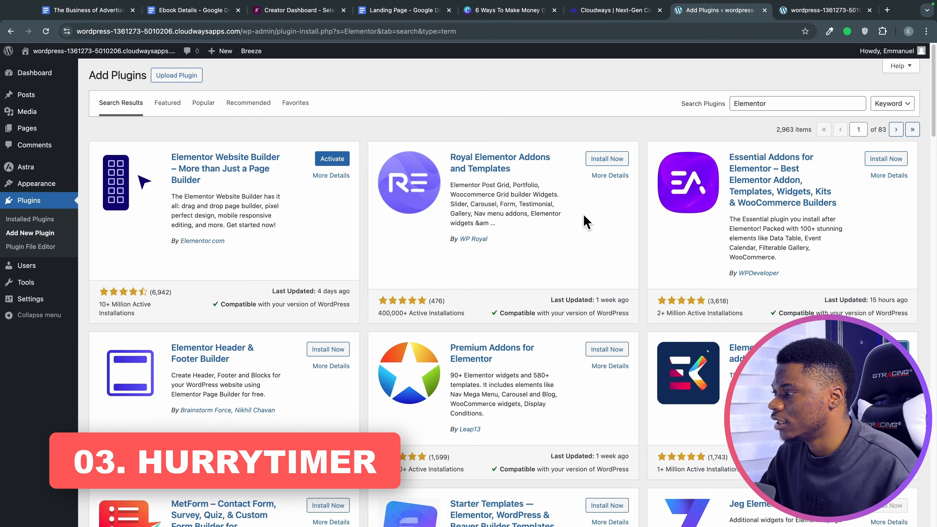
click(745, 105)
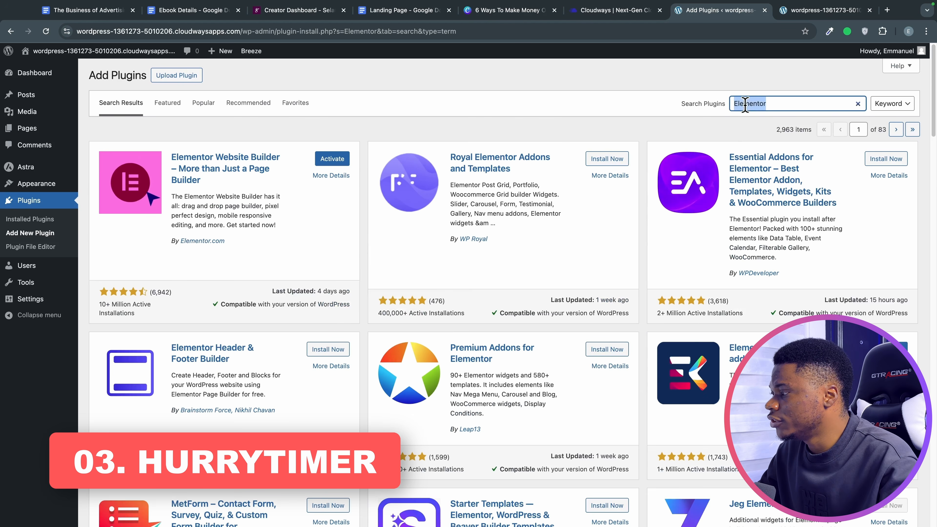
text(Hurrytimer)
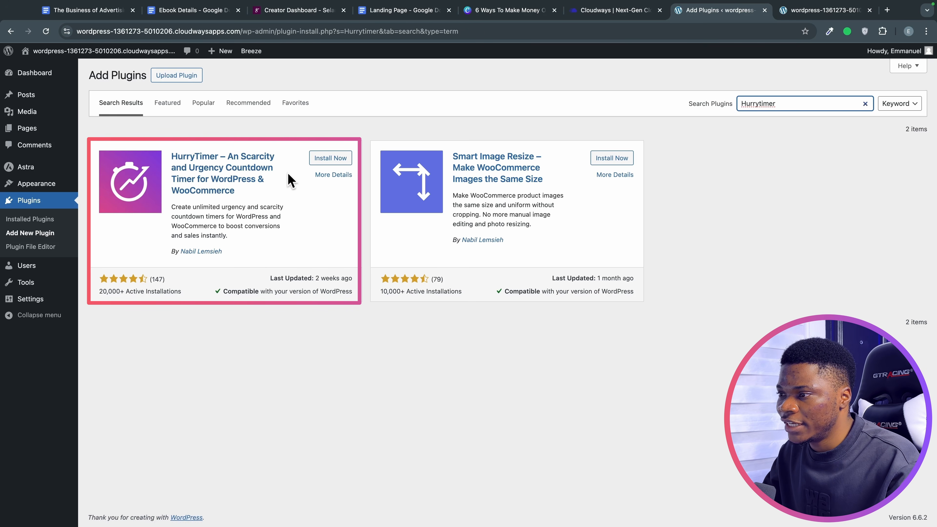
click(314, 160)
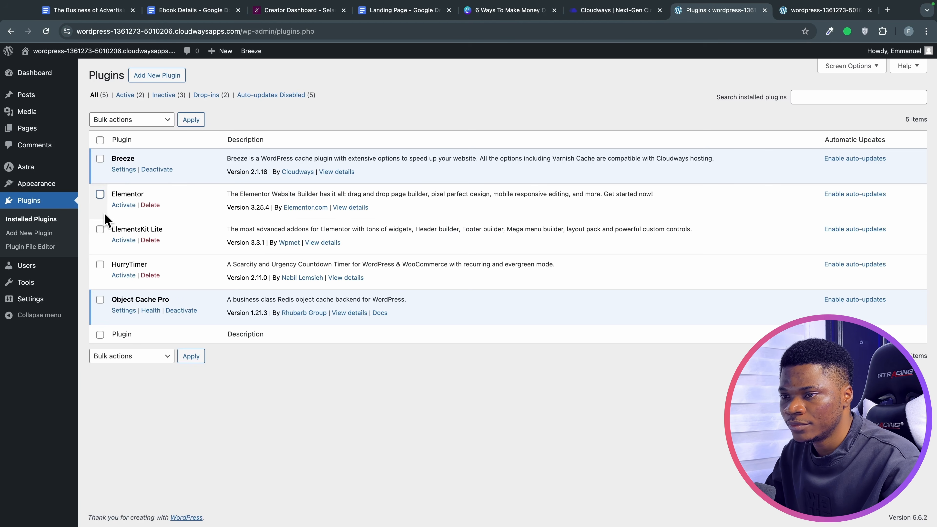
Tick Elementor, ElementsKit Lite and HurryTimer, then apply the Activate bulk action.
click(100, 194)
click(100, 230)
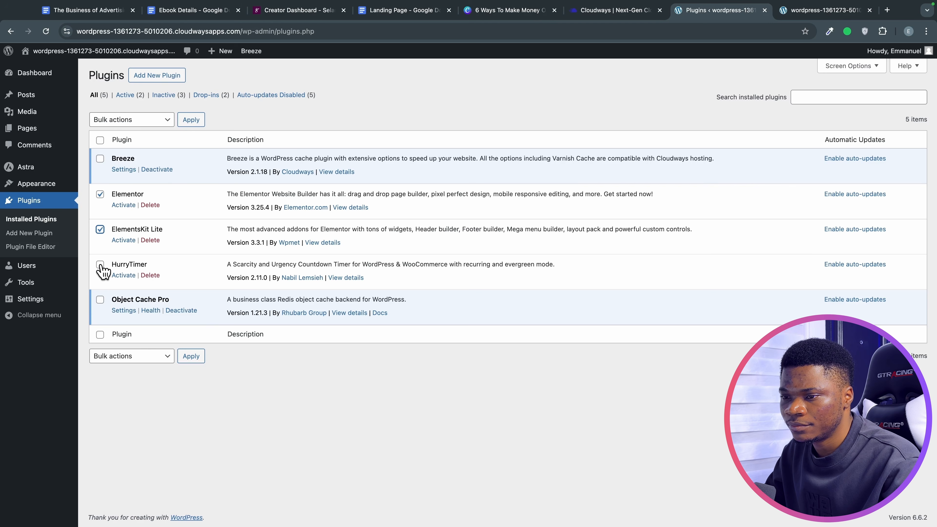
click(100, 264)
click(129, 120)
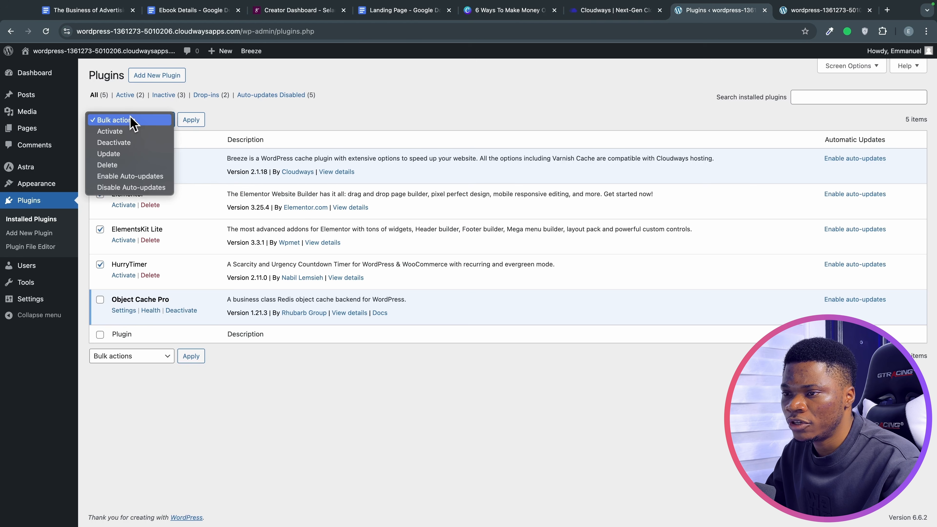
click(148, 134)
click(199, 126)
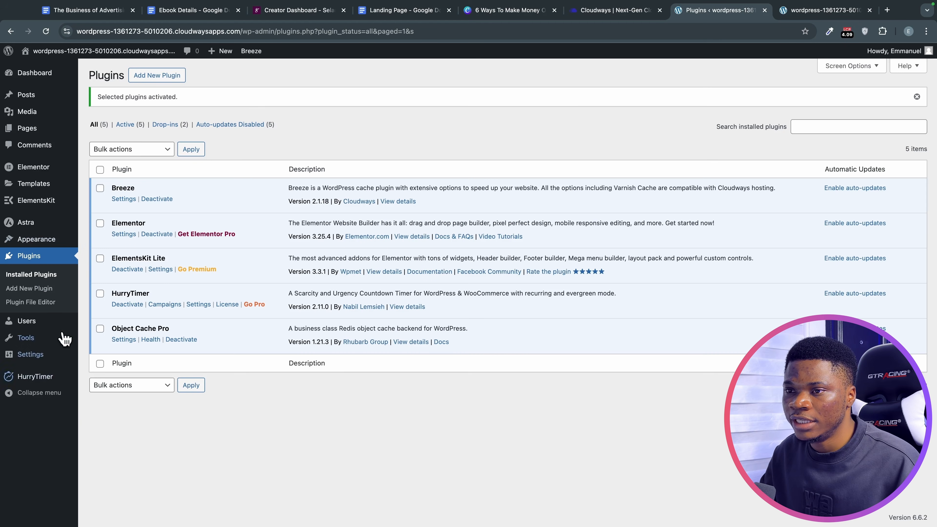
From the Pages list, start a new blank WordPress page.
mouse_move(30, 129)
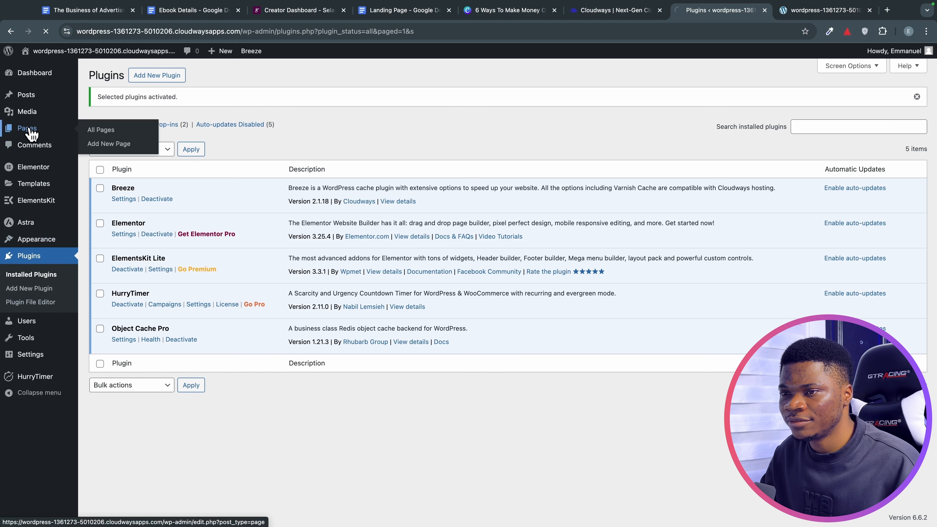
click(30, 129)
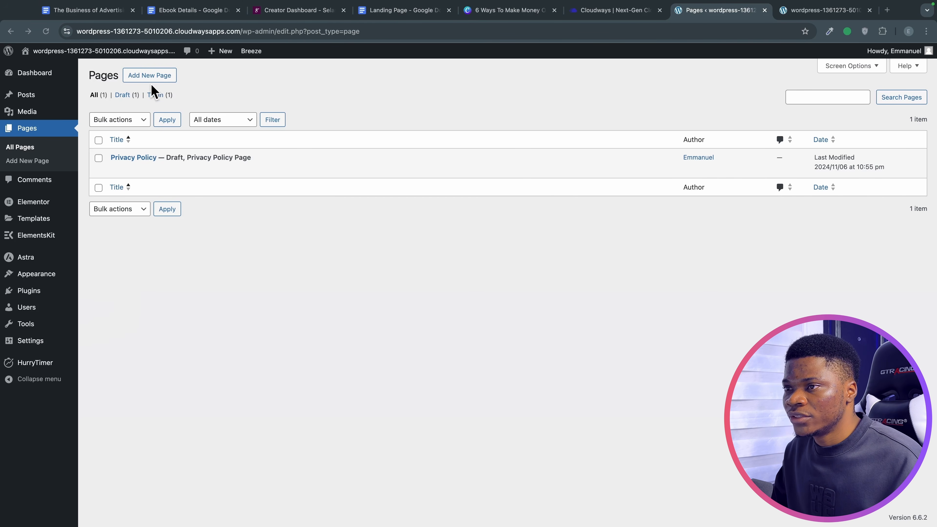
click(157, 76)
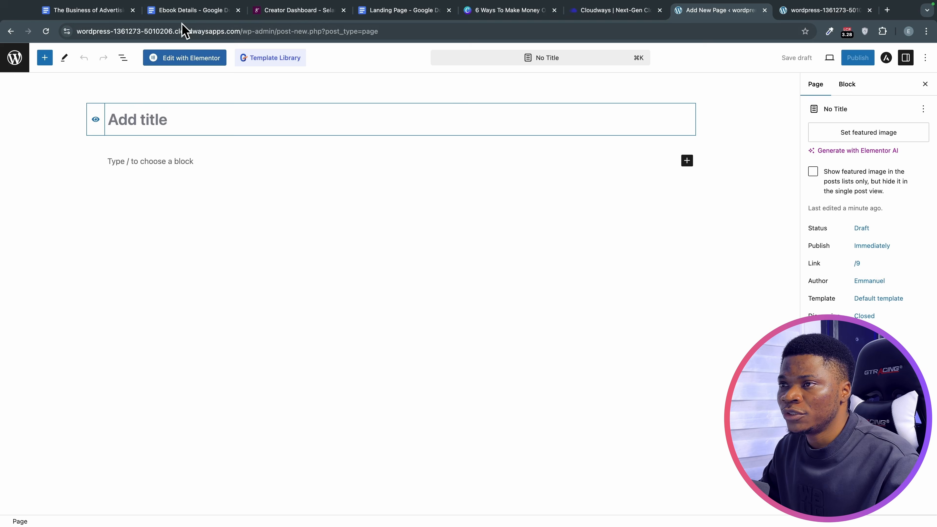
Copy the title 'The Business of Advertising' from Ebook Details and return to the WordPress editor.
click(181, 12)
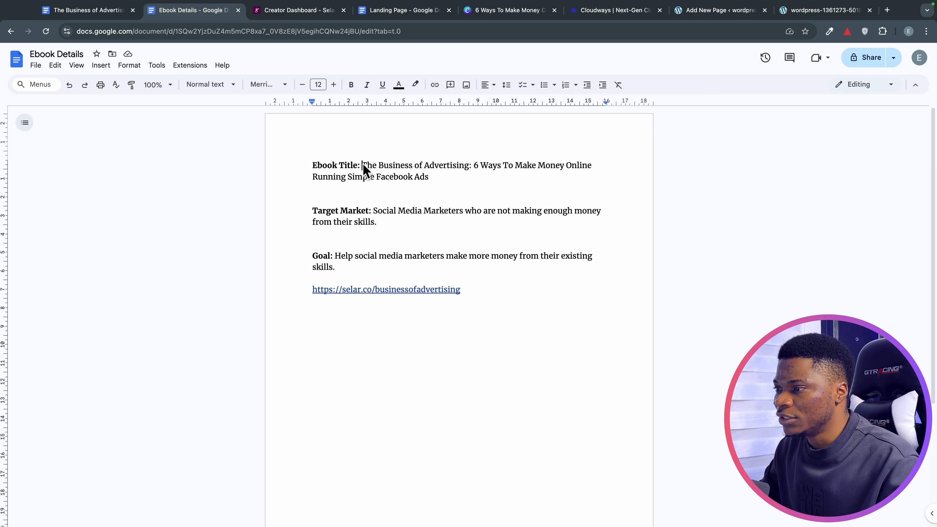
drag(363, 165, 459, 168)
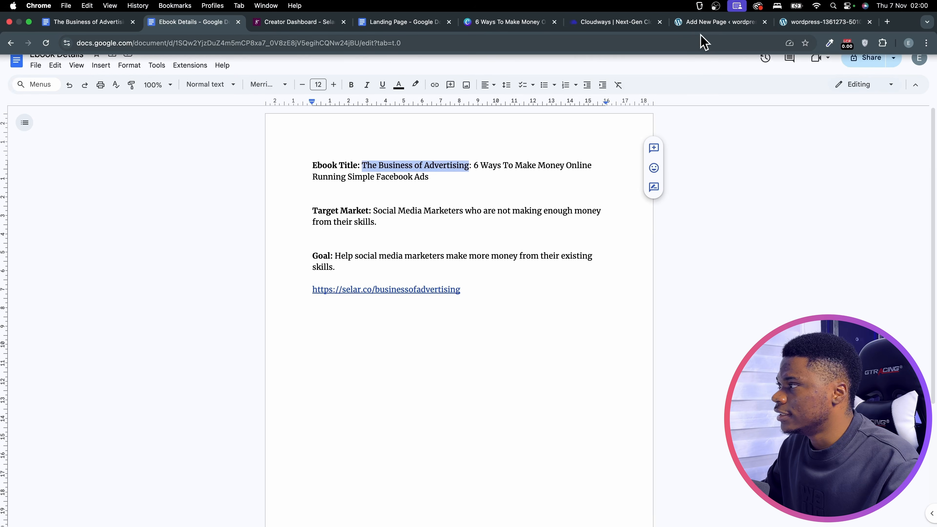
click(698, 22)
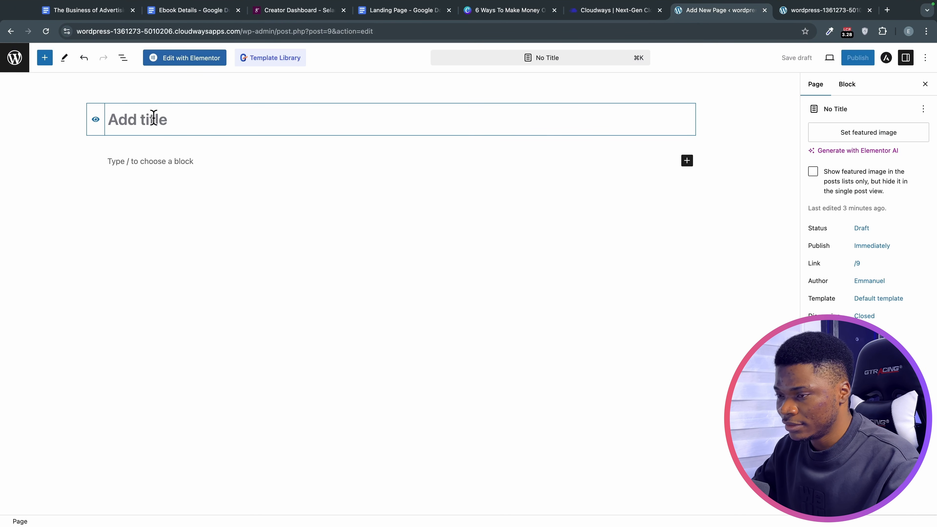
Paste 'The Business of Advertising' as the page title, publish, and open the live view in a new tab.
click(153, 118)
text(The Business of Advertising)
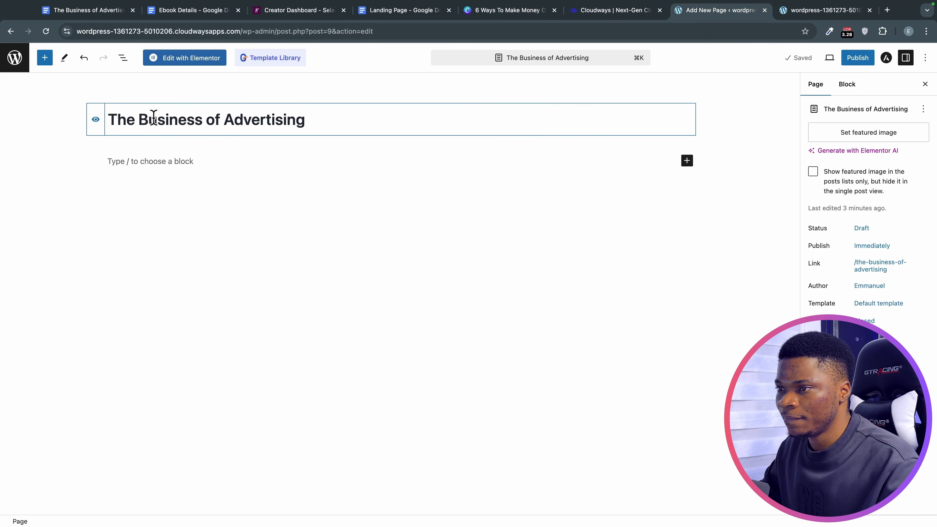
click(857, 59)
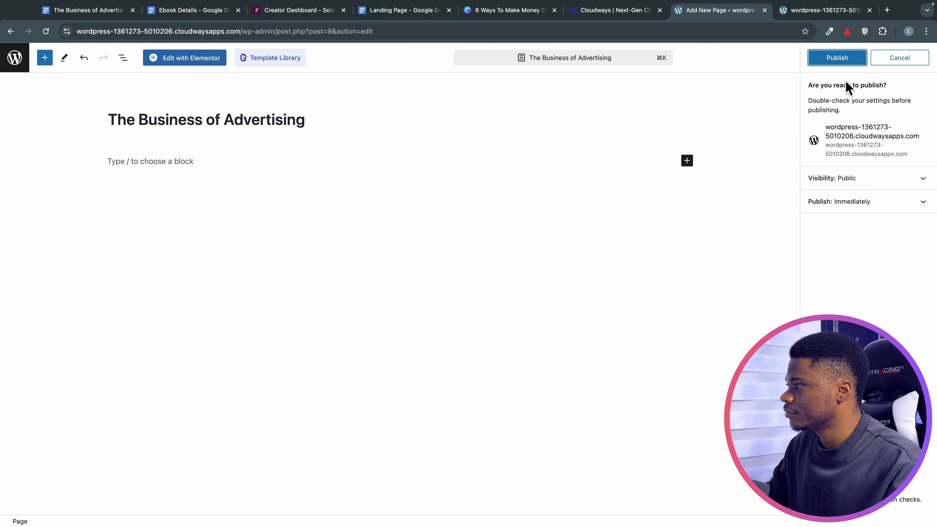
click(841, 61)
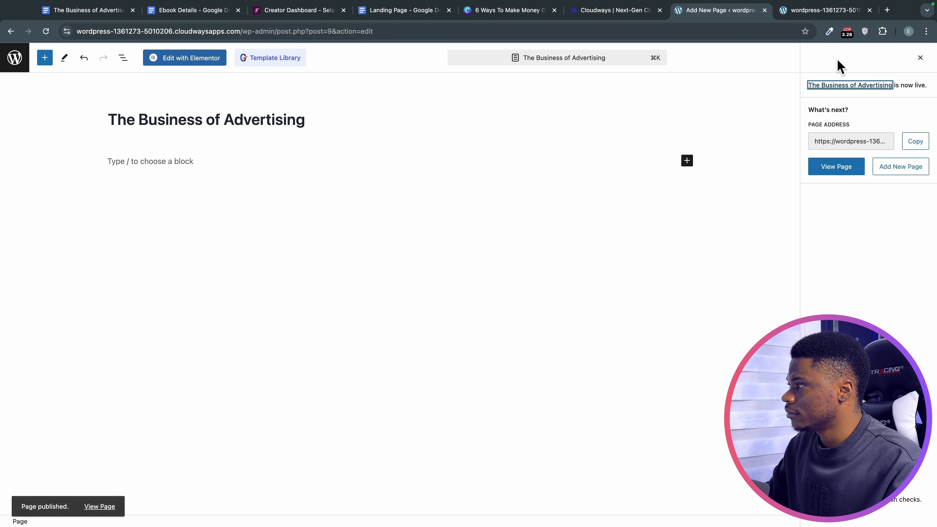
right_click(835, 173)
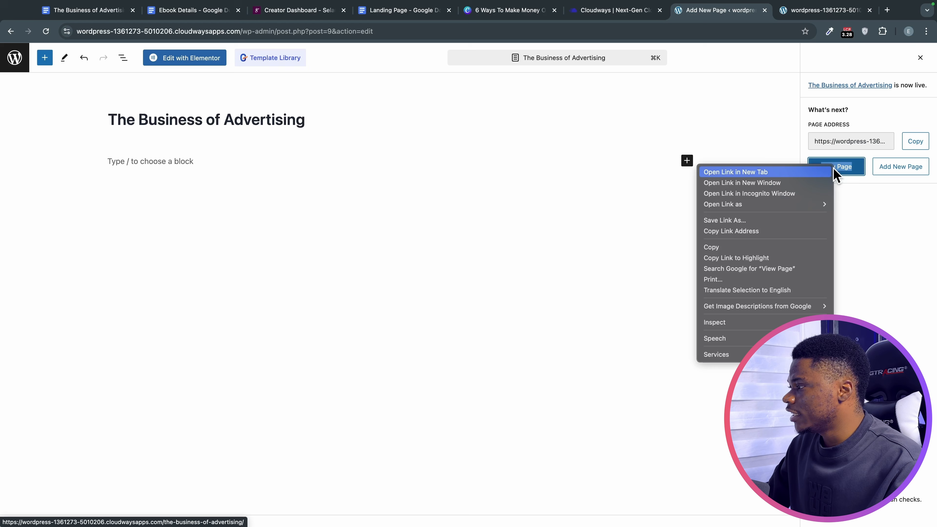
click(816, 173)
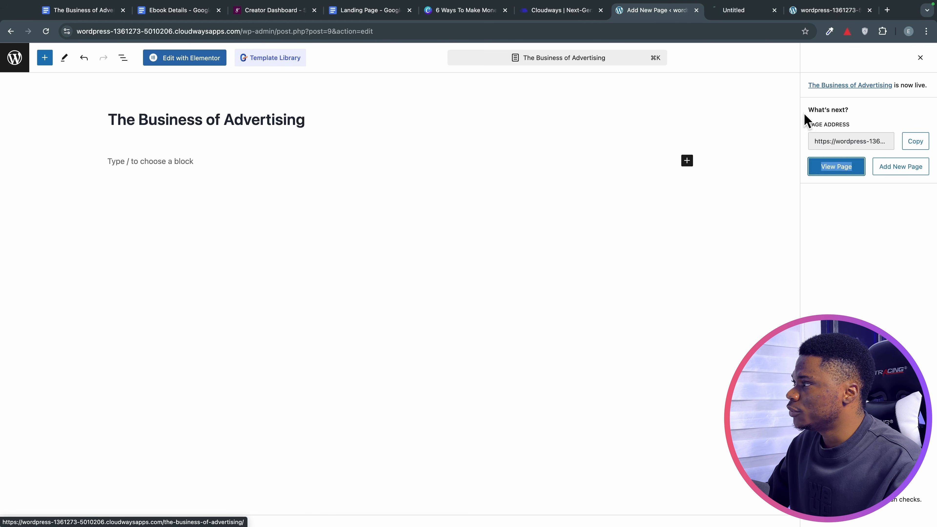
Examine the live page's address, selecting its domain and slug, then return to the editor.
click(729, 17)
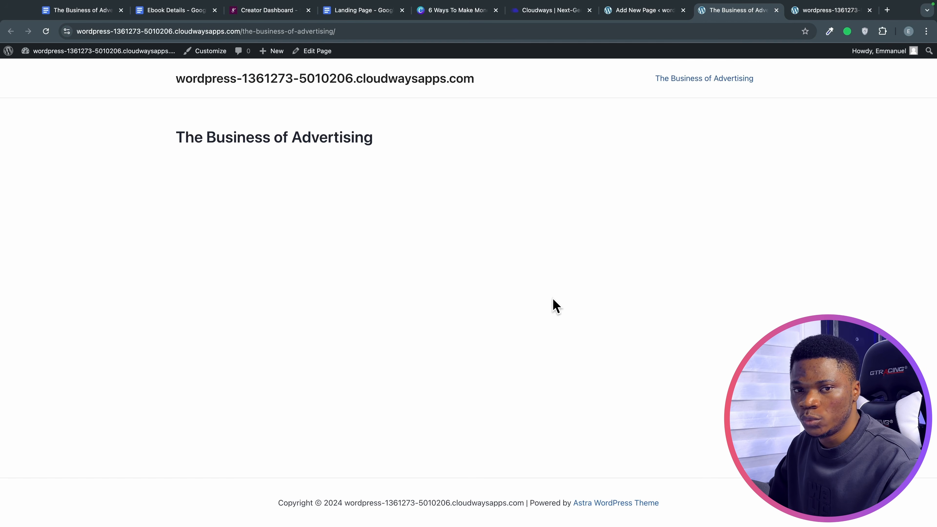
click(360, 33)
click(352, 31)
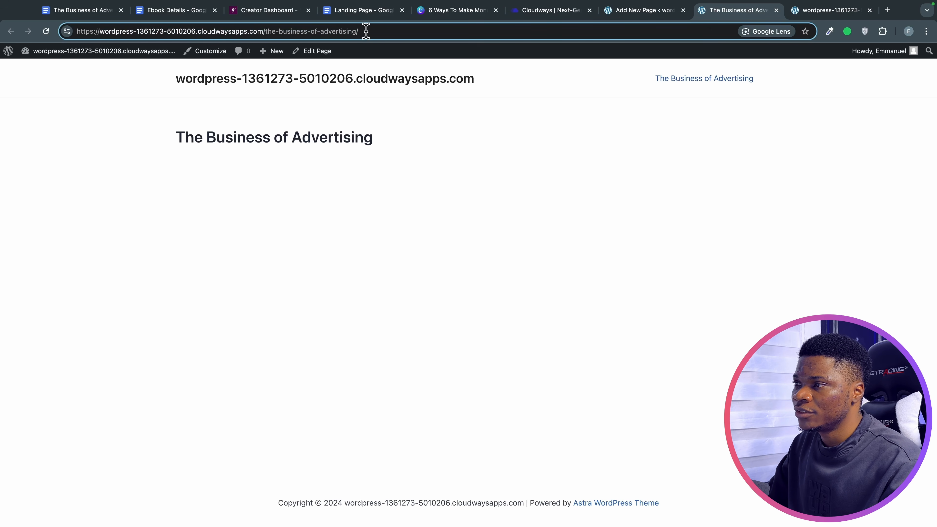
drag(366, 31, 273, 32)
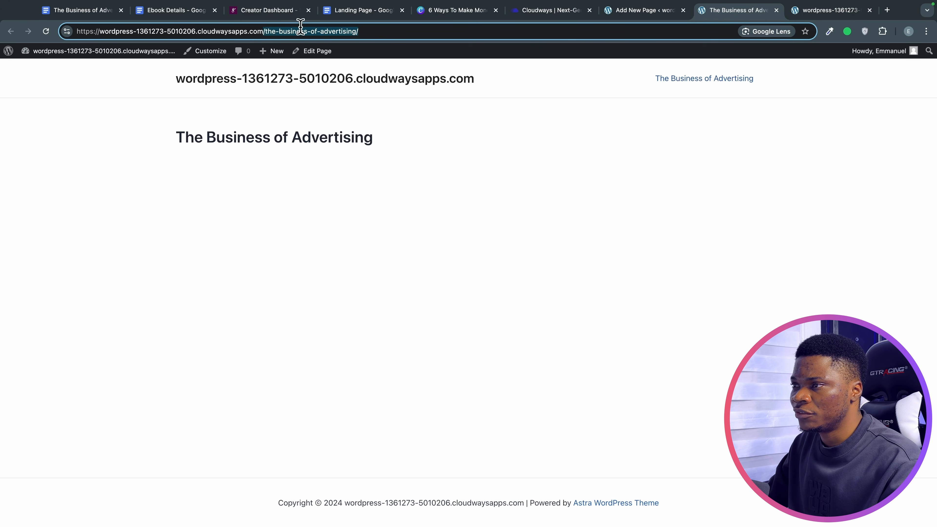
click(99, 31)
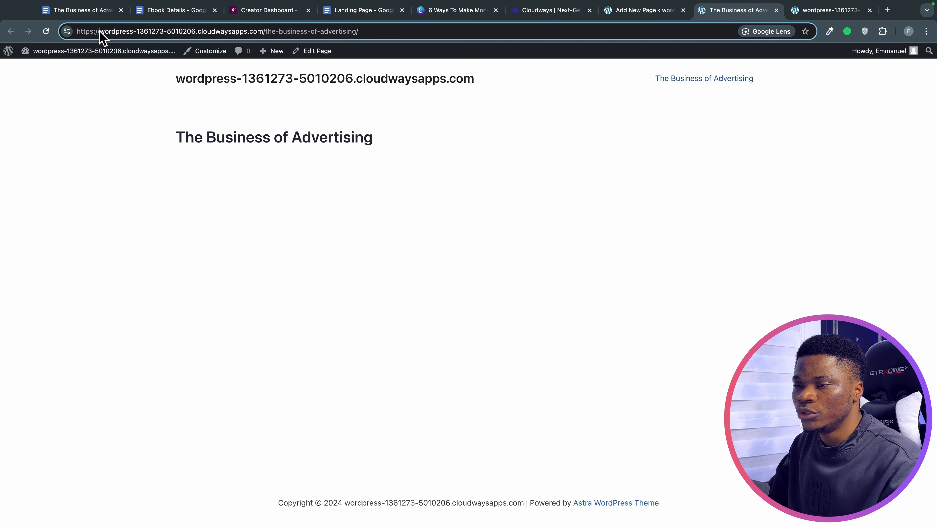
drag(116, 31, 263, 31)
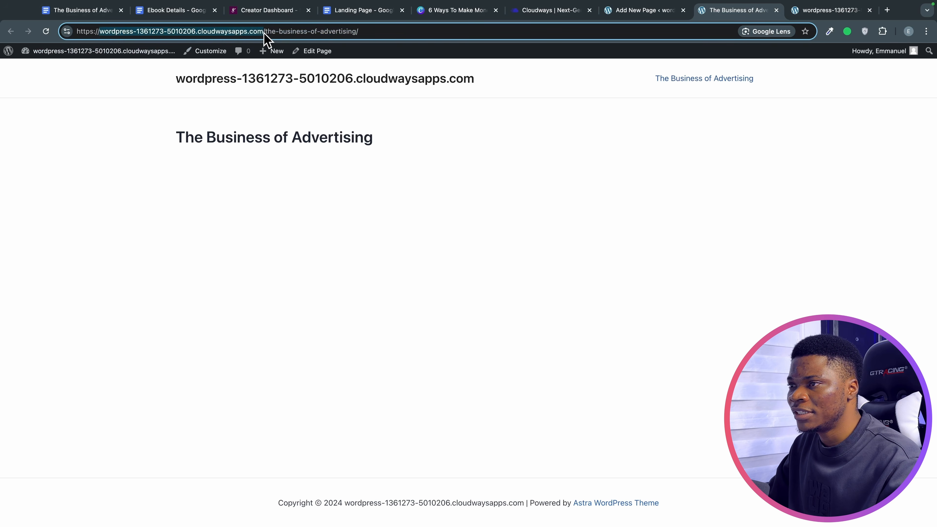
drag(373, 31, 264, 31)
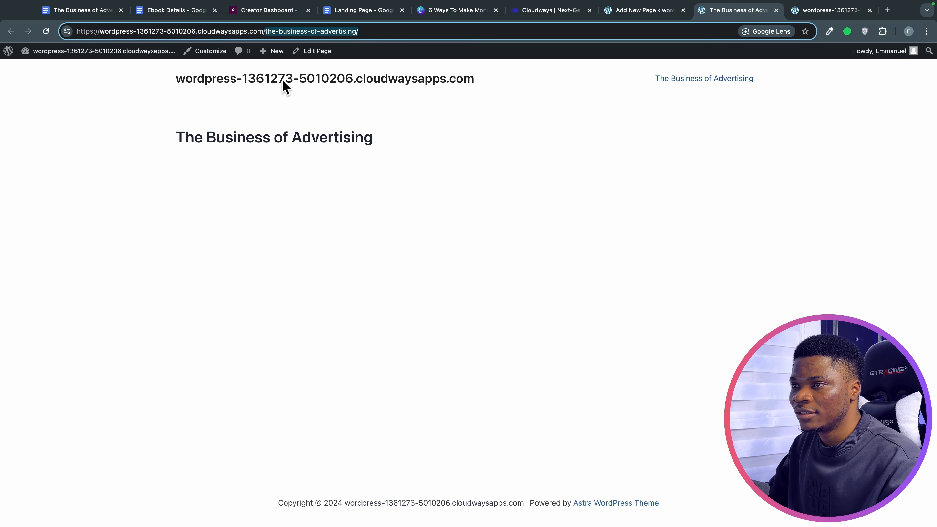
drag(100, 31, 250, 34)
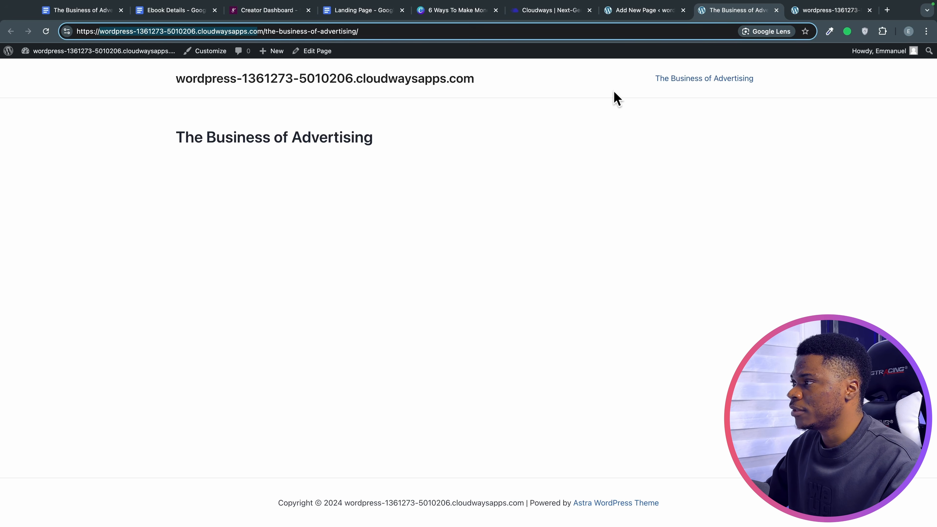
click(645, 12)
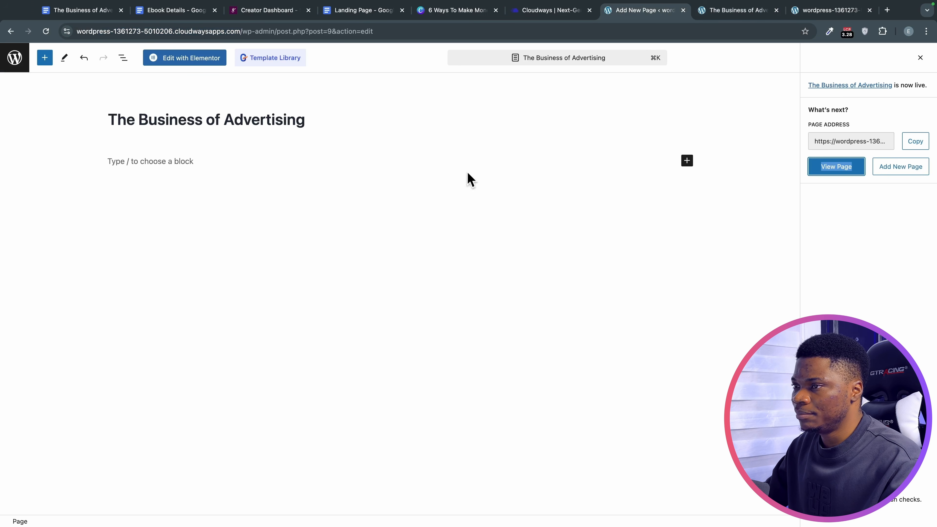
Switch the page template to Elementor Full Width, save the update, and view the live page.
click(921, 58)
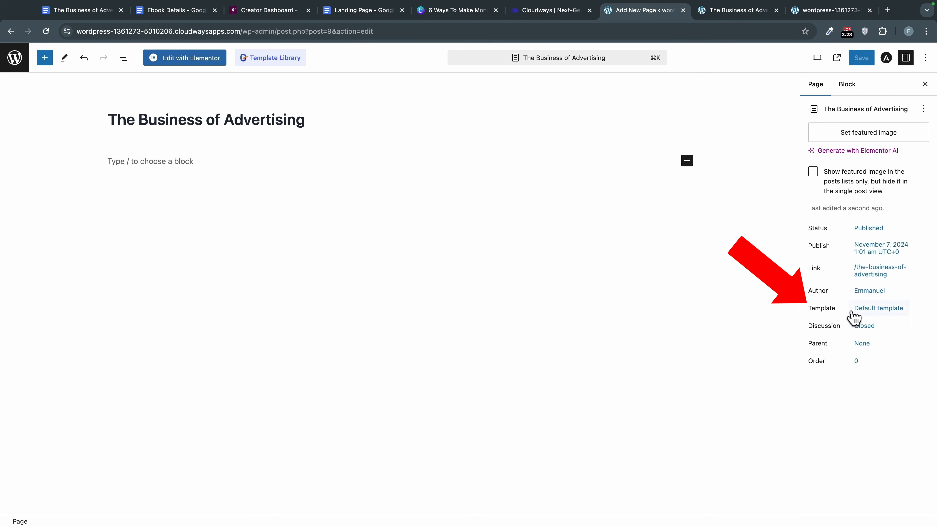
click(865, 308)
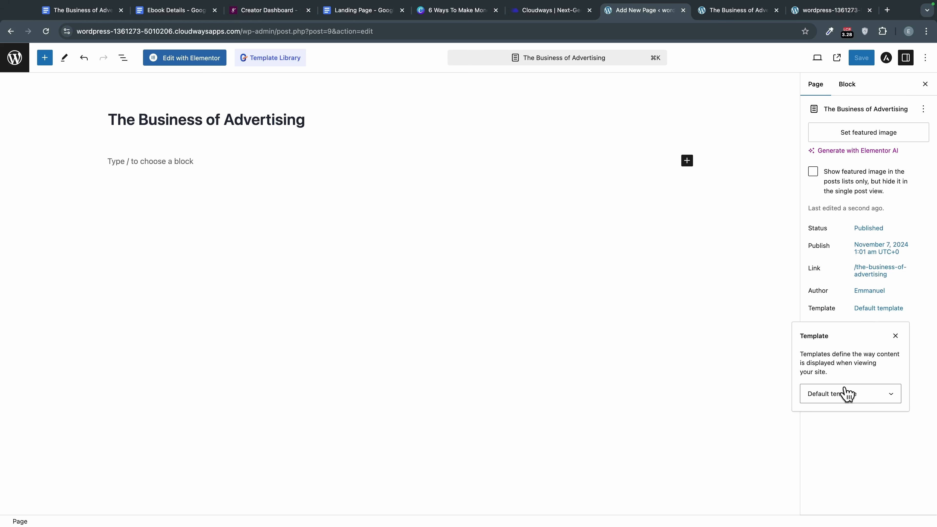
click(846, 394)
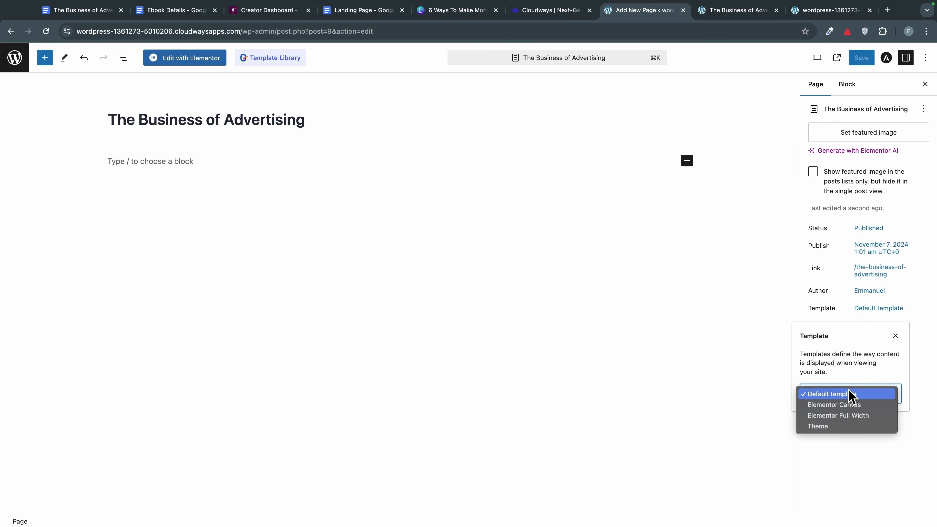
click(856, 416)
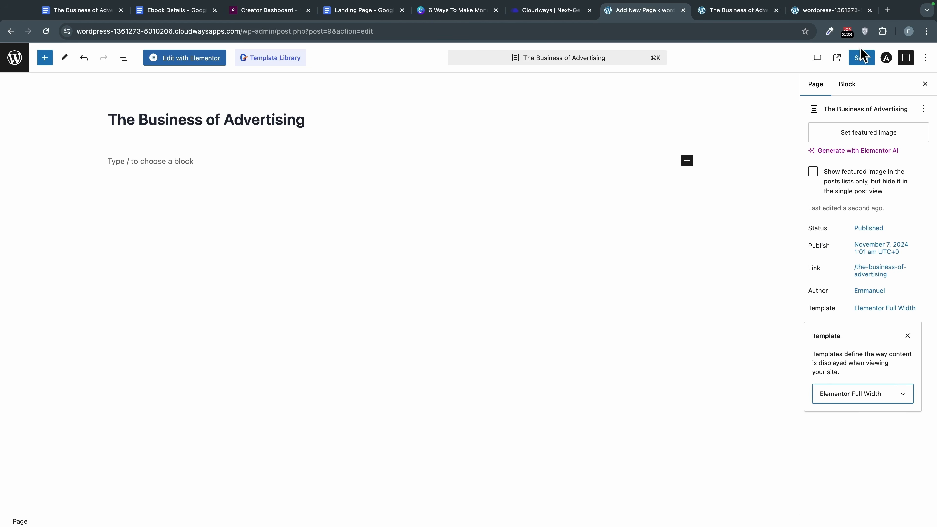
click(859, 59)
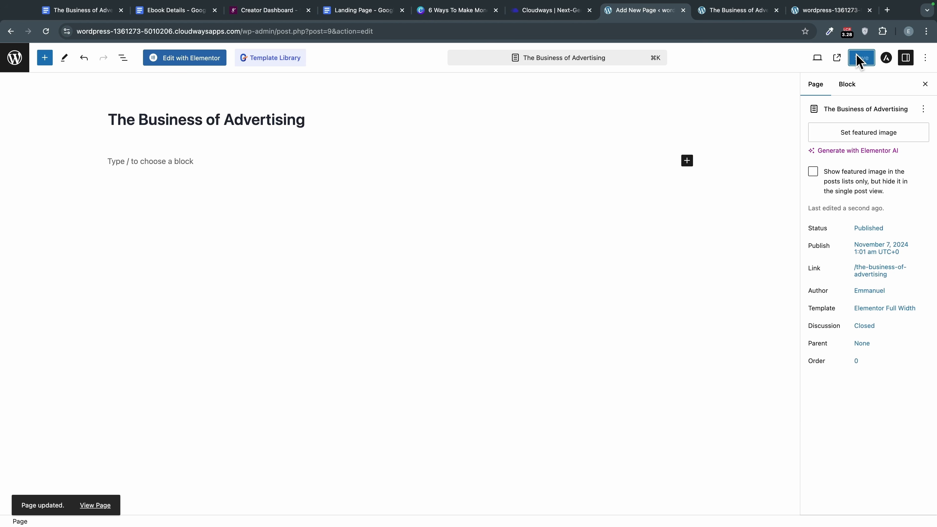
click(739, 12)
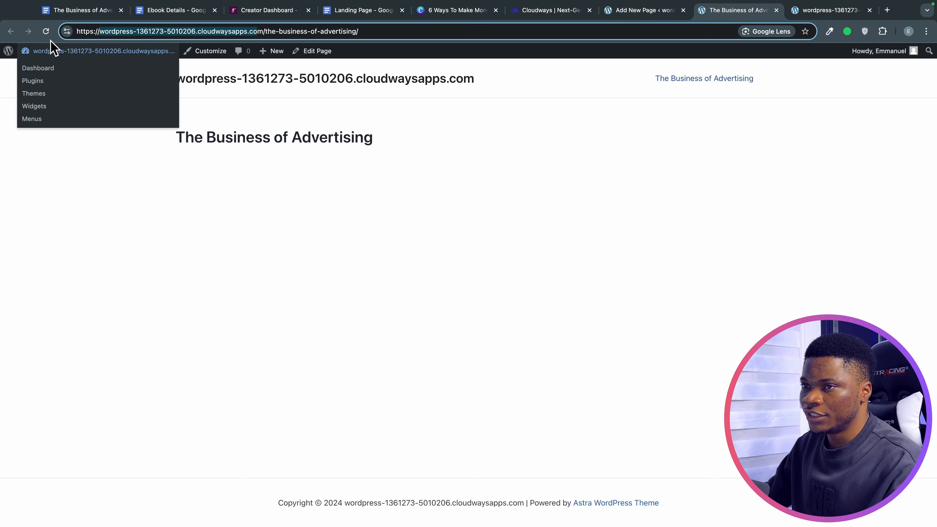
Reload the live page to check the full-width layout, then go back to the editor.
click(46, 31)
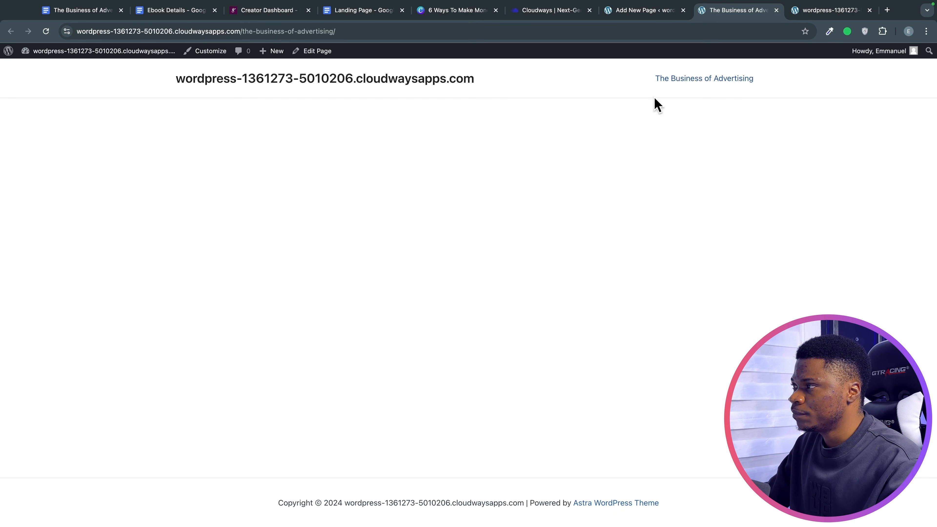
click(652, 11)
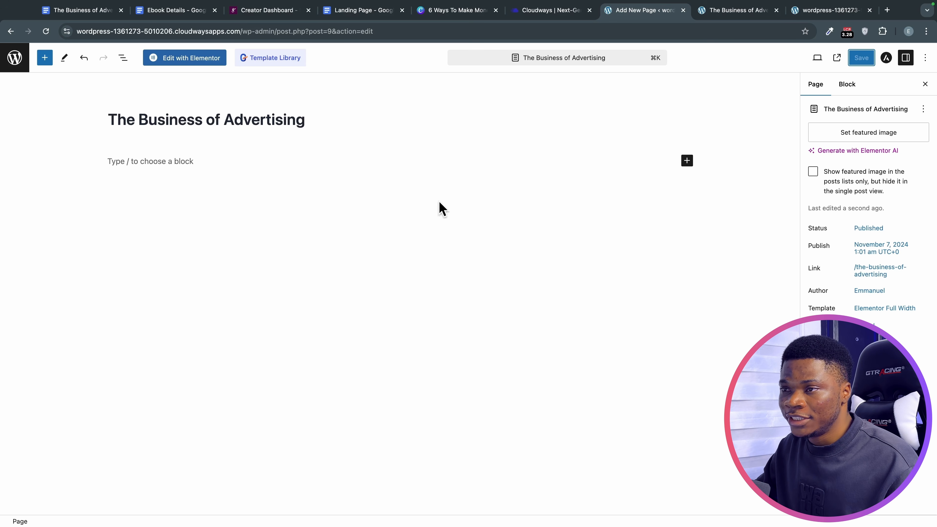
Launch Edit with Elementor, dismiss the AI popup and Structure navigator, and drop an Image widget onto the canvas.
click(197, 59)
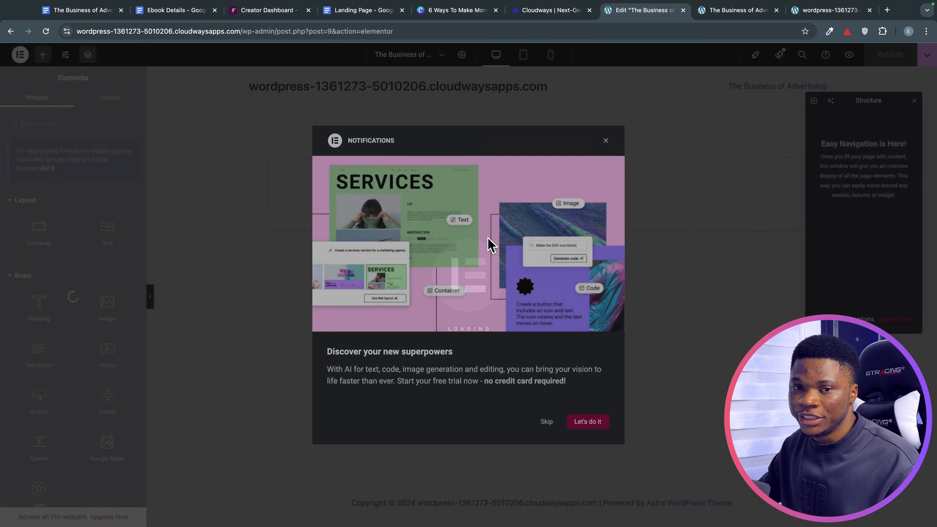
click(672, 144)
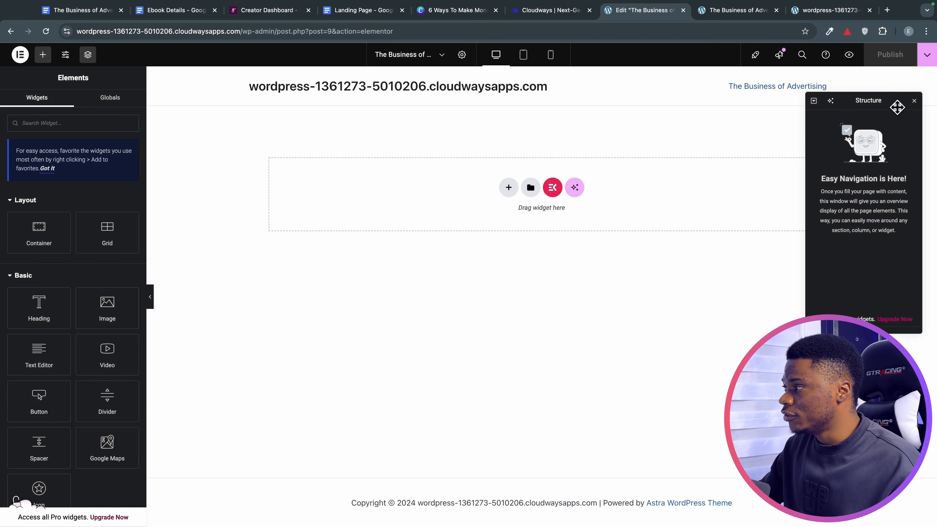
click(913, 101)
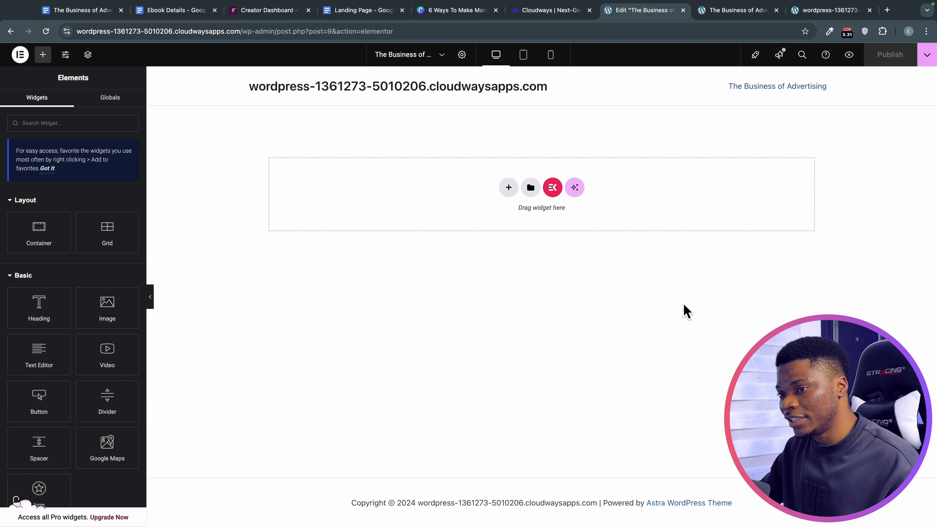
scroll(53, 218, down, 2)
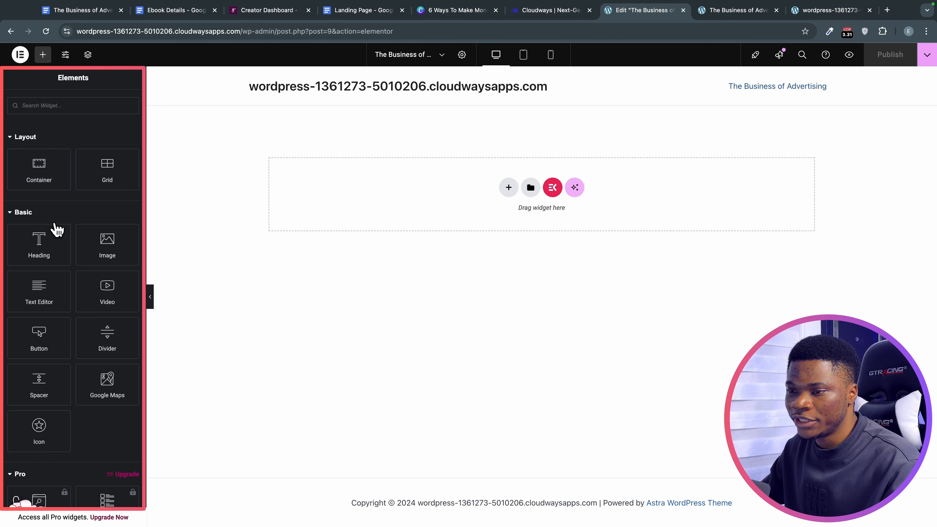
scroll(55, 229, down, 6)
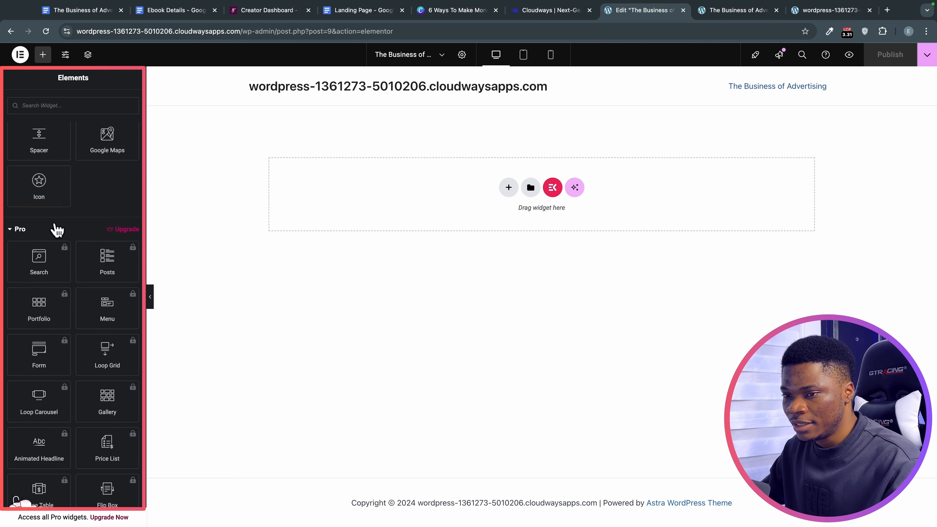
scroll(55, 227, up, 6)
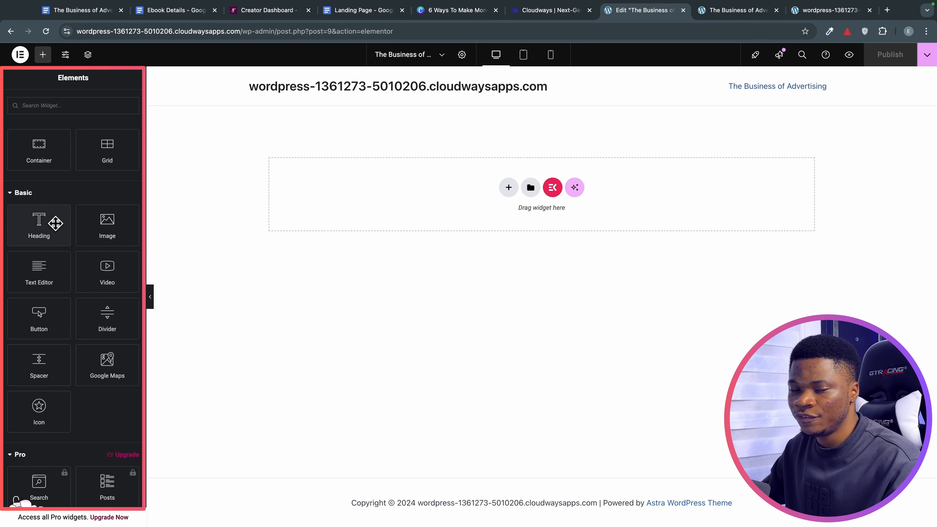
scroll(55, 223, up, 1)
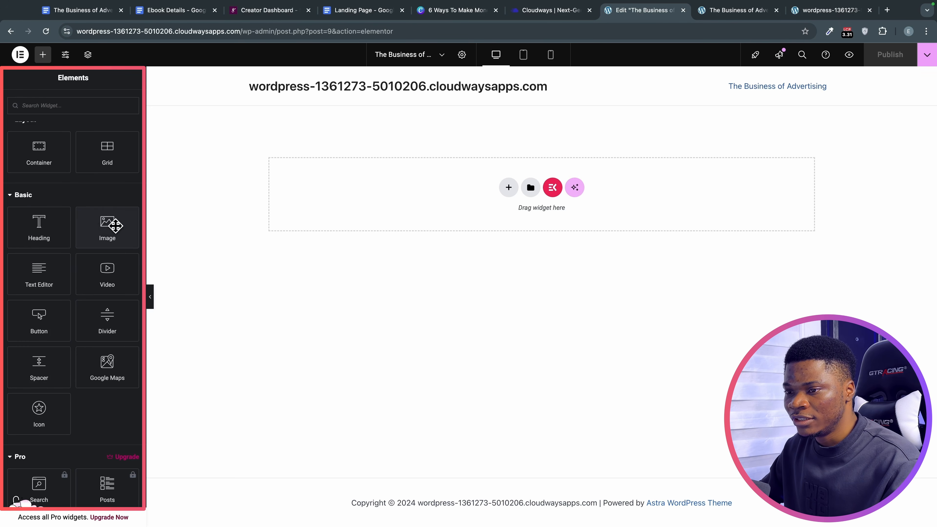
mouse_move(116, 226)
mouse_down()
mouse_move(487, 201)
mouse_move(112, 216)
mouse_move(162, 230)
mouse_move(455, 190)
mouse_move(470, 192)
mouse_move(111, 225)
mouse_up()
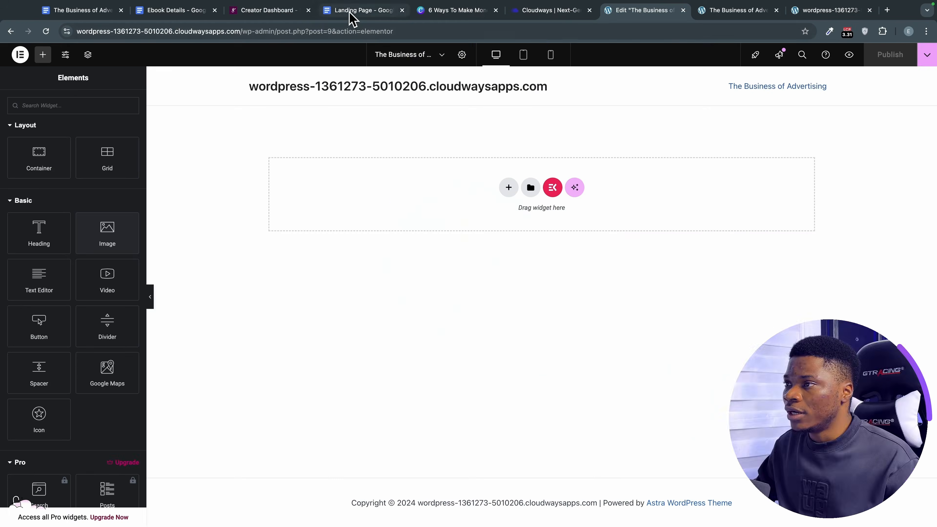
click(353, 11)
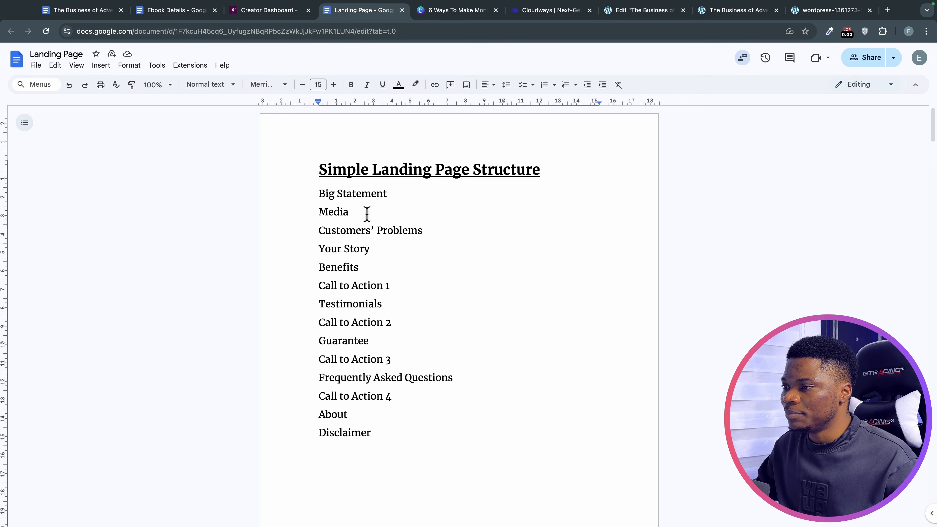
drag(319, 170, 422, 320)
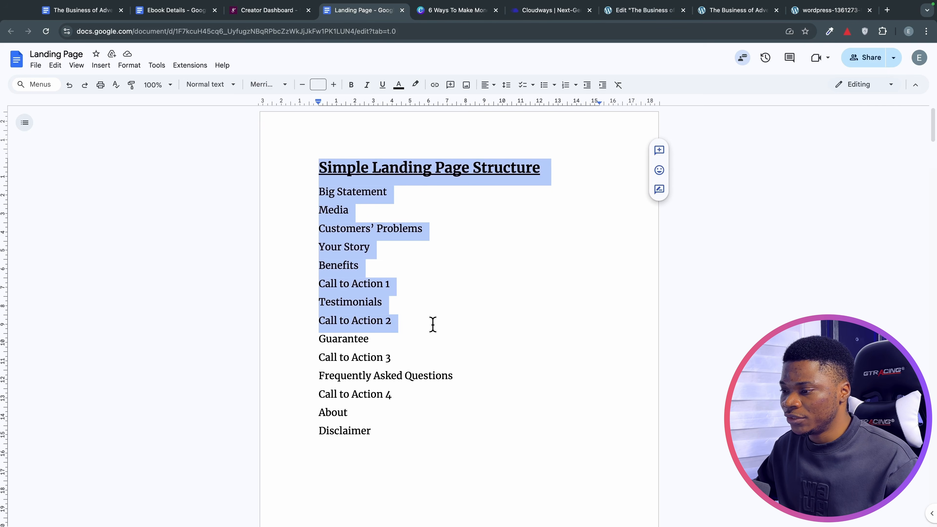
scroll(432, 323, down, 1)
drag(413, 347, 318, 182)
click(311, 176)
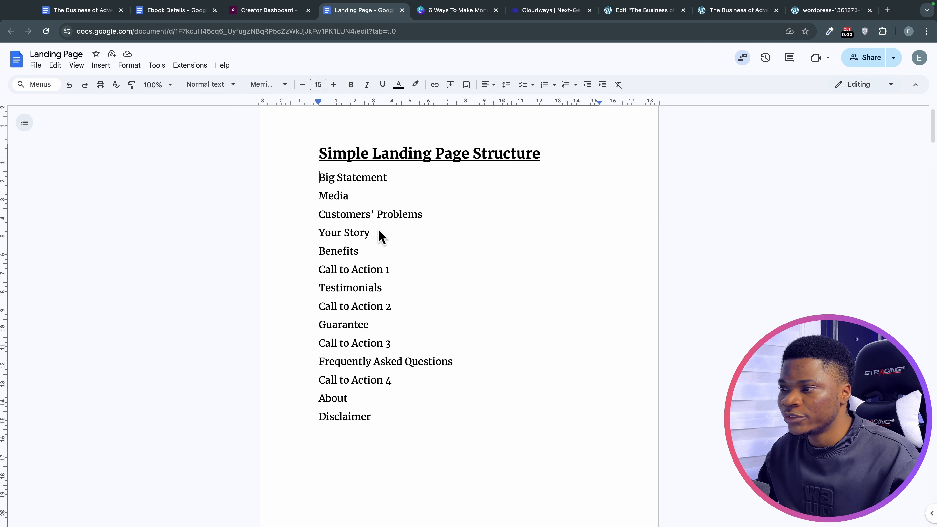
scroll(396, 290, down, 1)
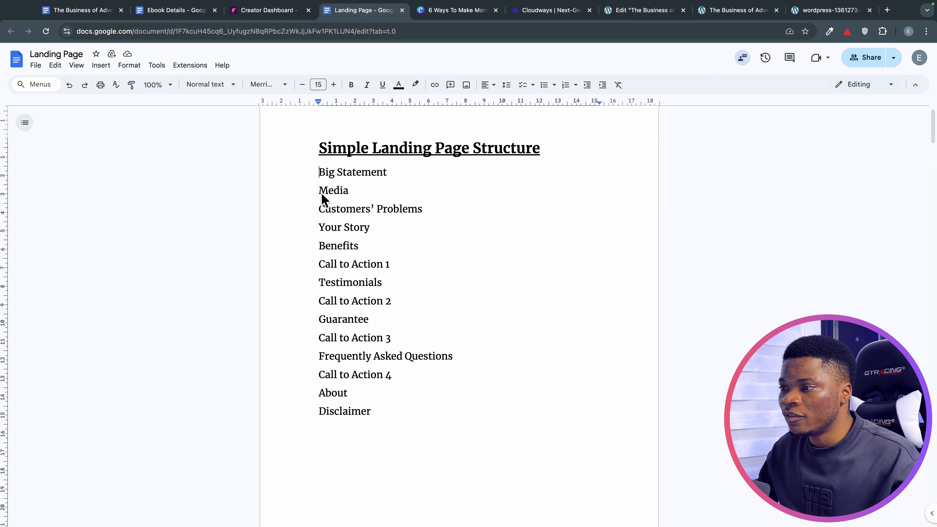
drag(316, 180, 387, 186)
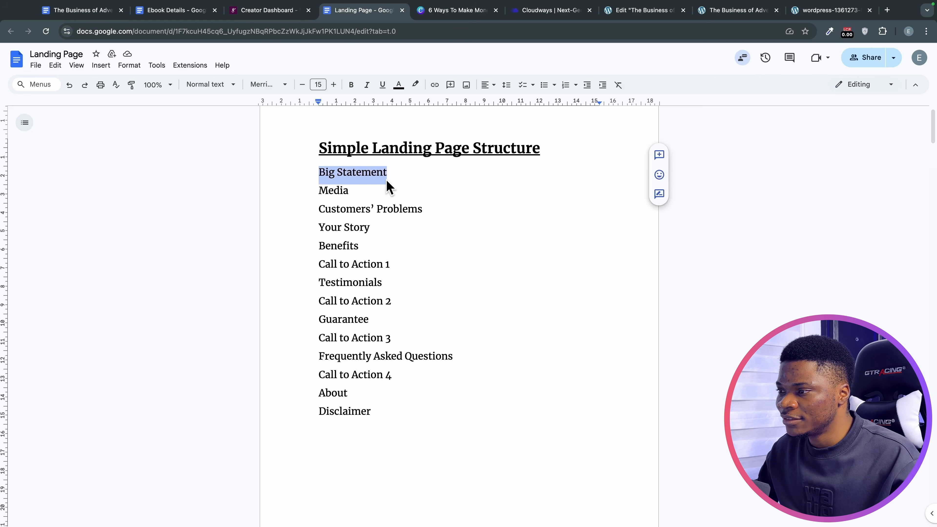
drag(309, 191, 356, 192)
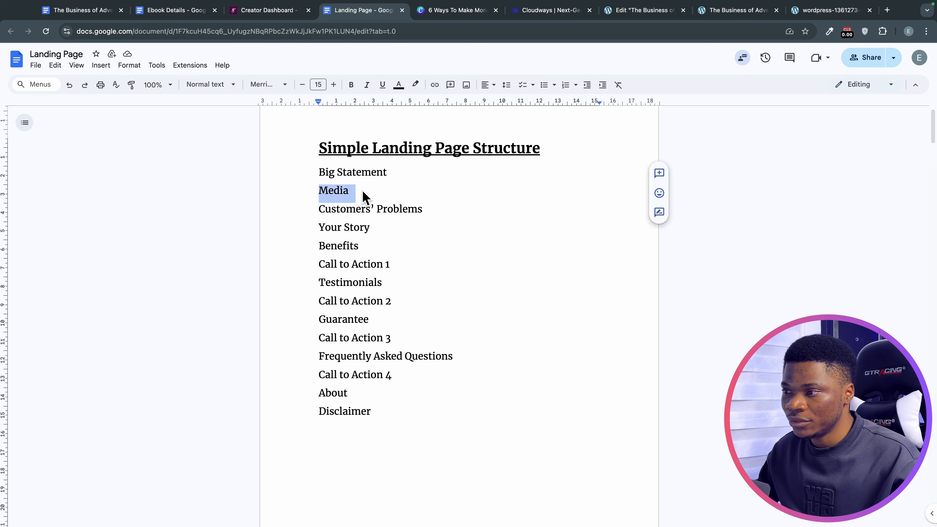
drag(436, 216, 322, 211)
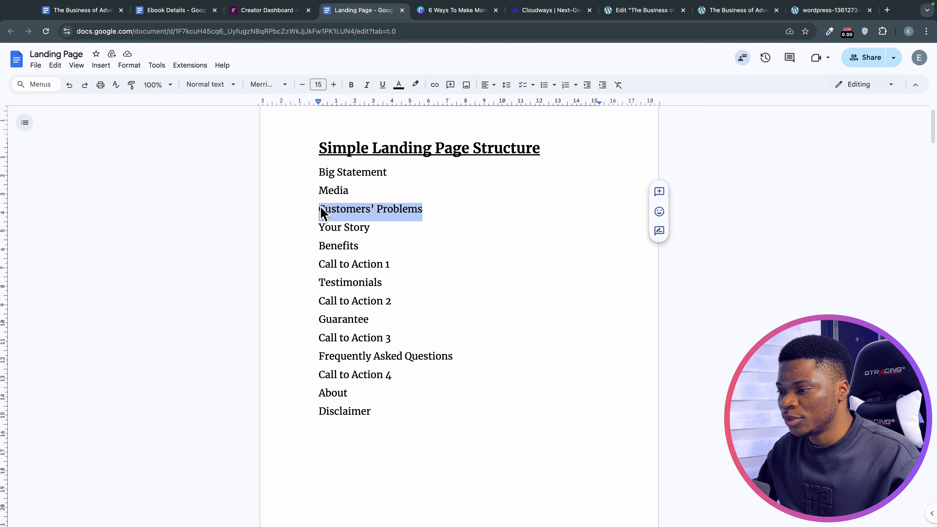
drag(380, 232, 323, 232)
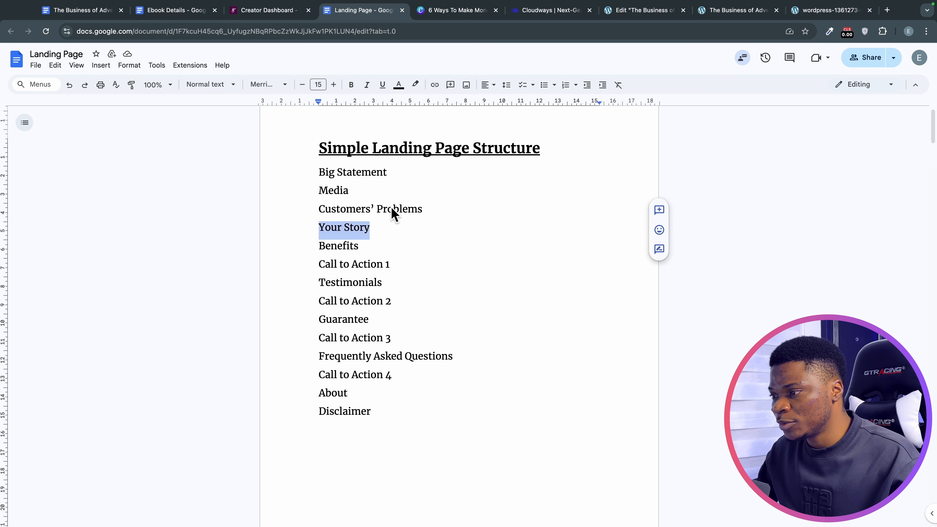
click(382, 233)
drag(382, 233, 363, 252)
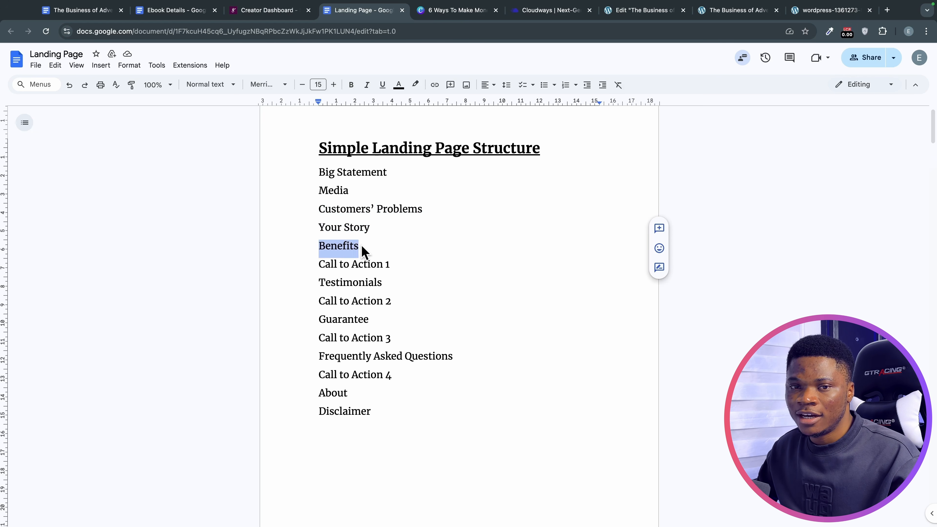
scroll(383, 278, down, 2)
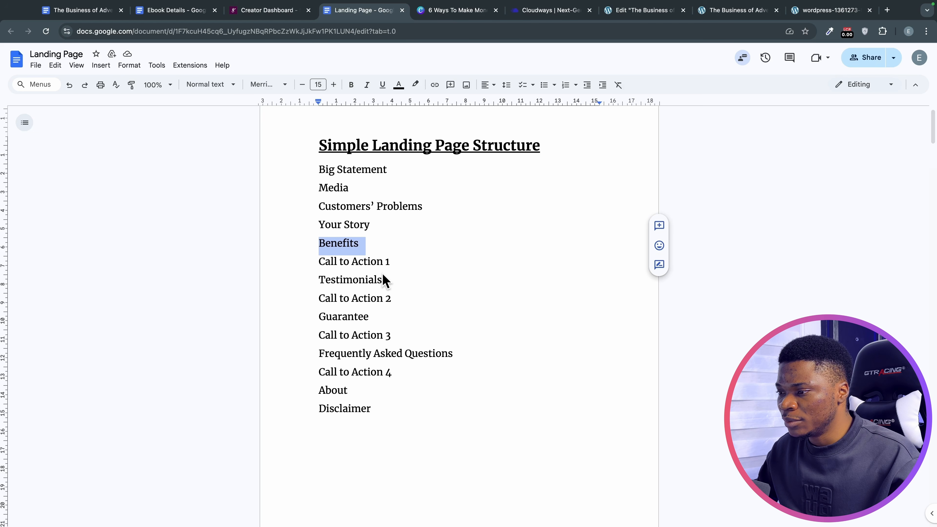
click(392, 245)
drag(394, 245, 318, 239)
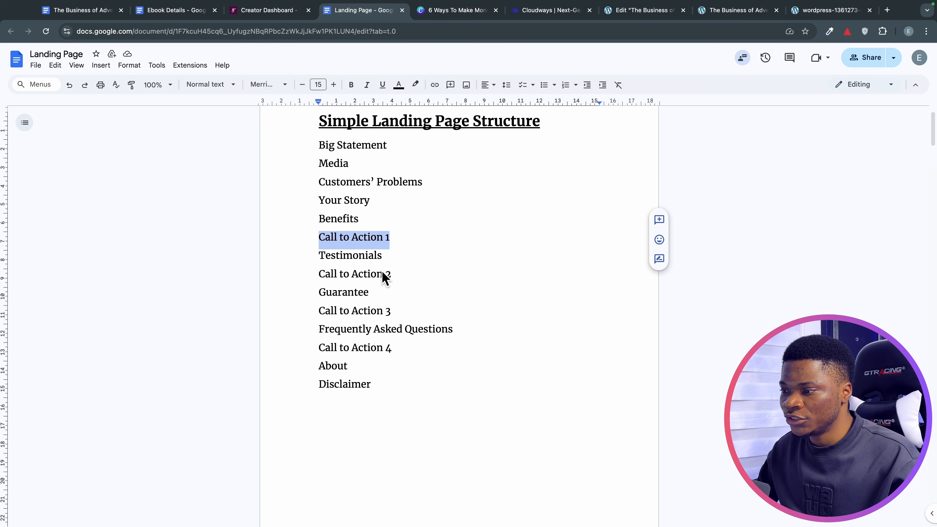
scroll(385, 258, down, 1)
drag(387, 242, 343, 238)
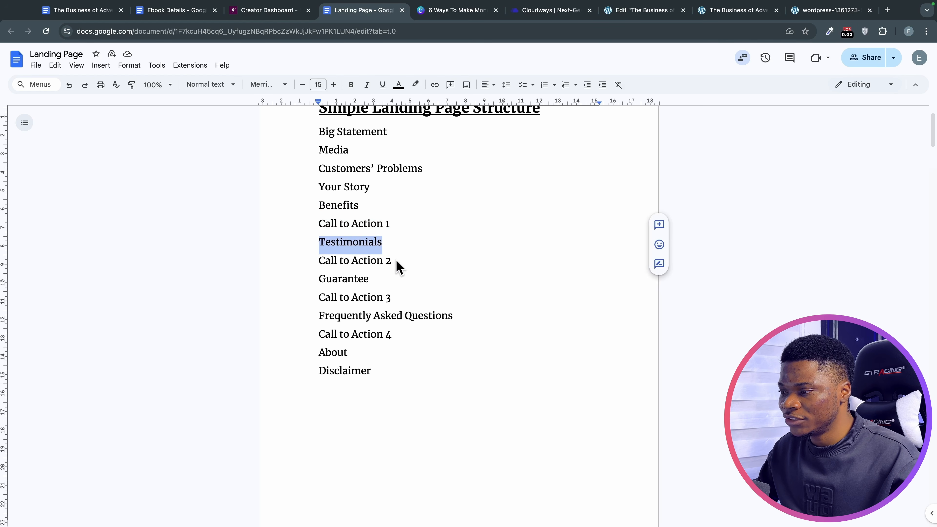
drag(394, 260, 320, 260)
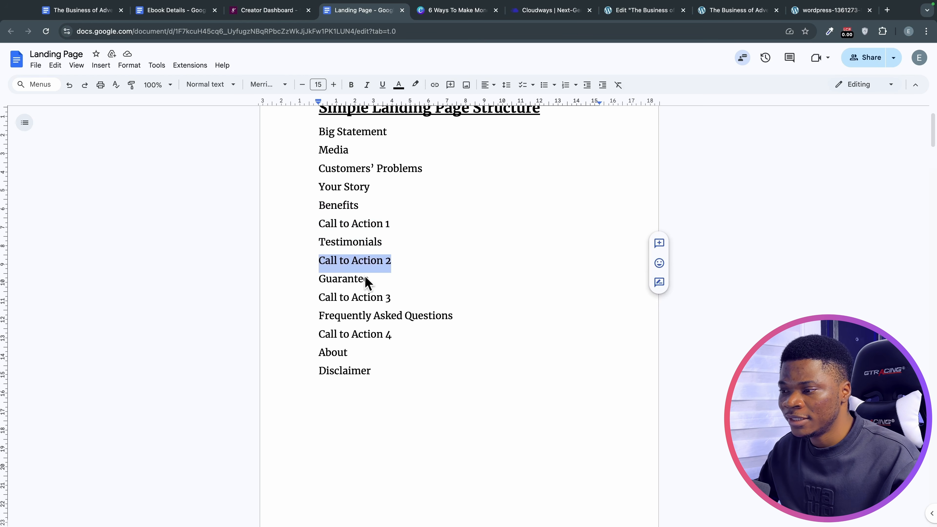
drag(369, 277, 378, 278)
scroll(377, 278, down, 1)
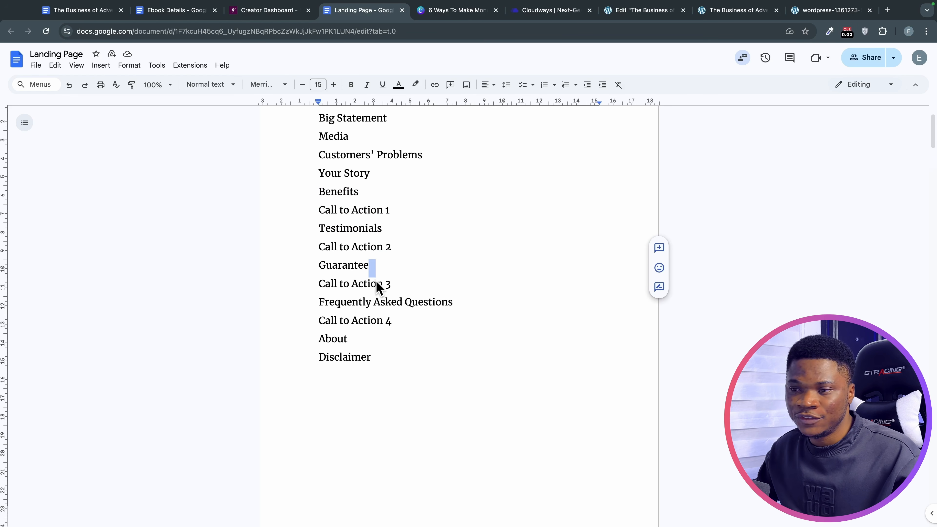
scroll(374, 279, down, 1)
drag(315, 260, 374, 264)
drag(318, 282, 386, 283)
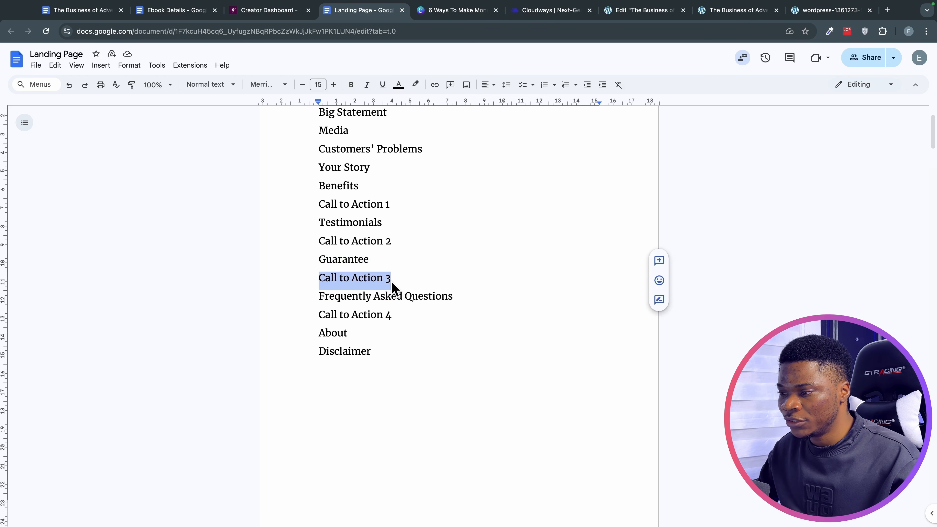
scroll(443, 323, down, 2)
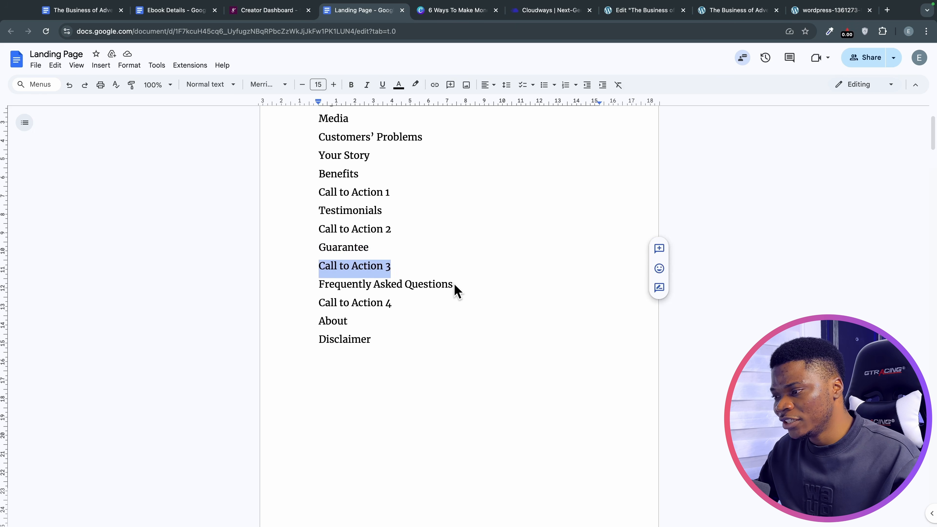
drag(454, 285, 310, 284)
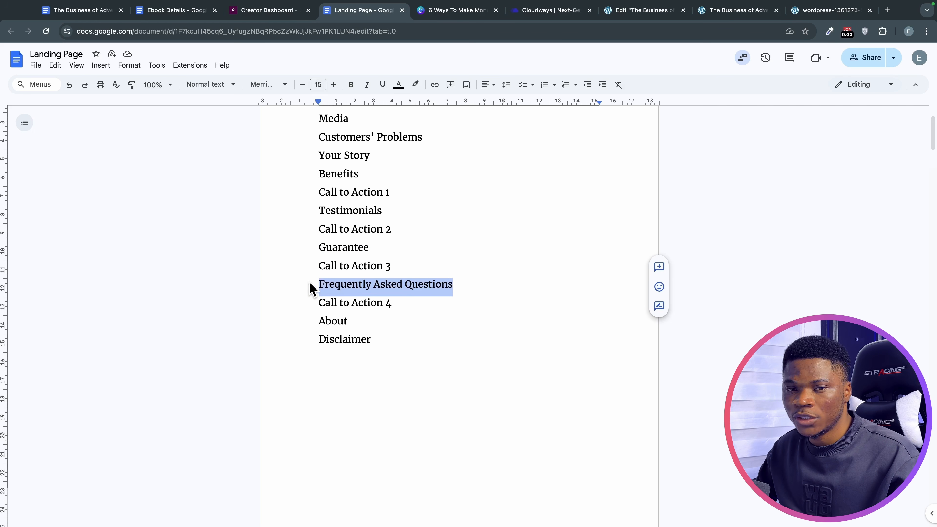
scroll(355, 314, down, 2)
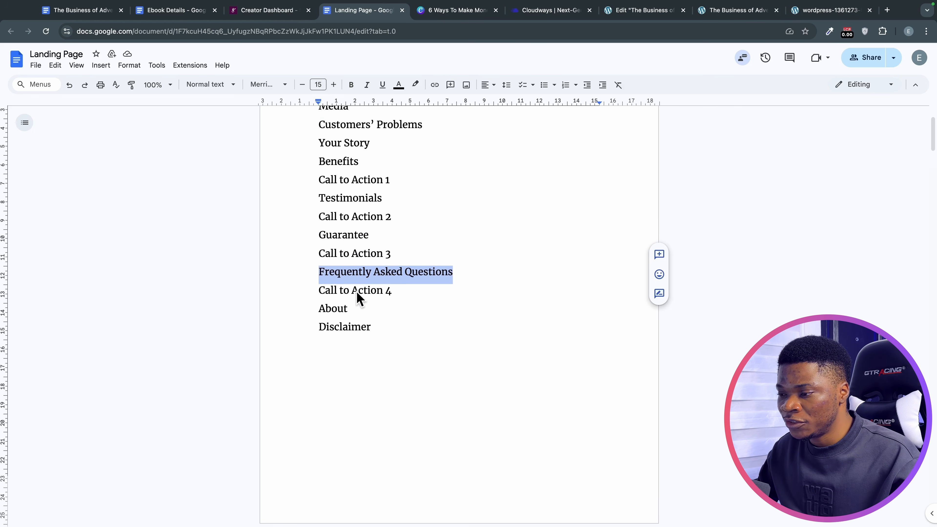
scroll(377, 277, down, 3)
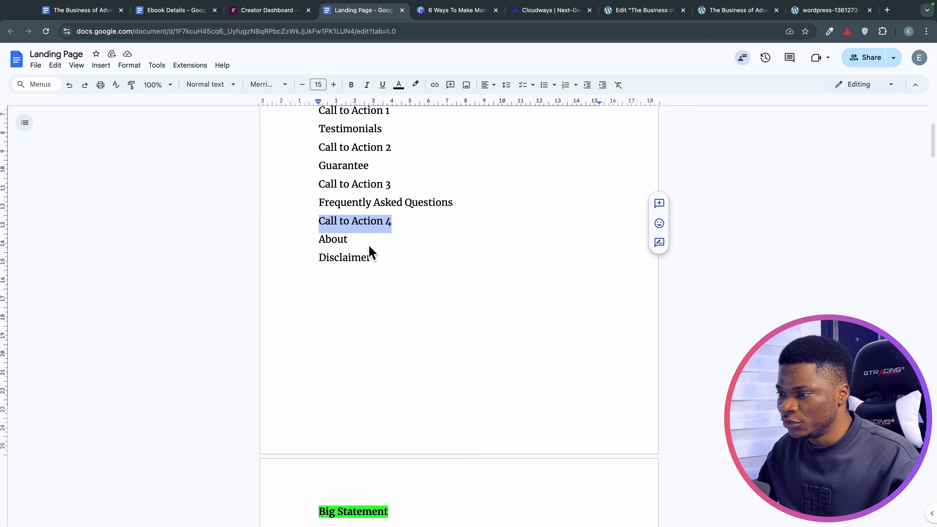
double_click(368, 244)
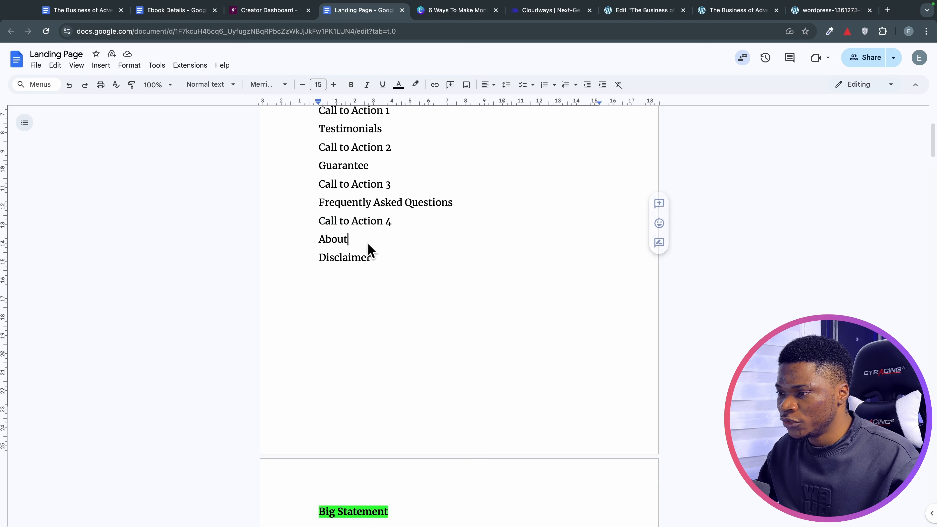
drag(368, 244, 320, 245)
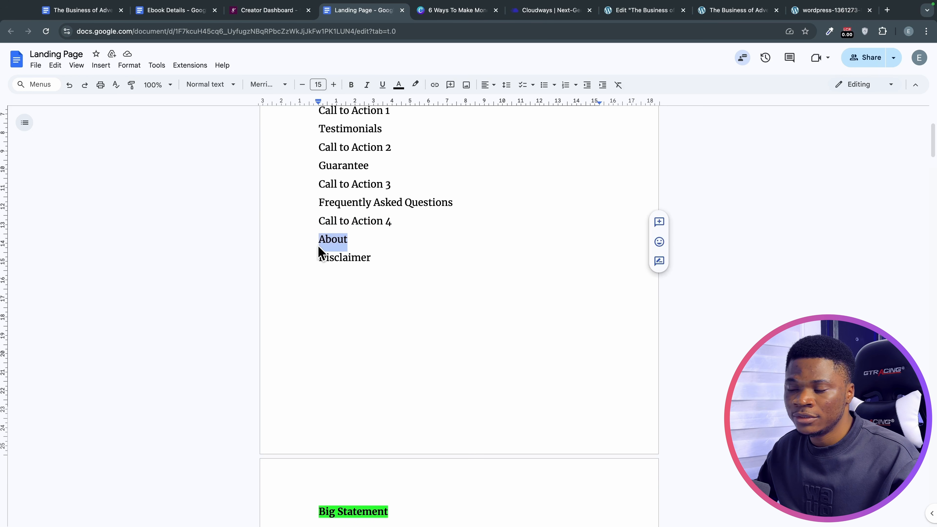
drag(319, 263, 373, 265)
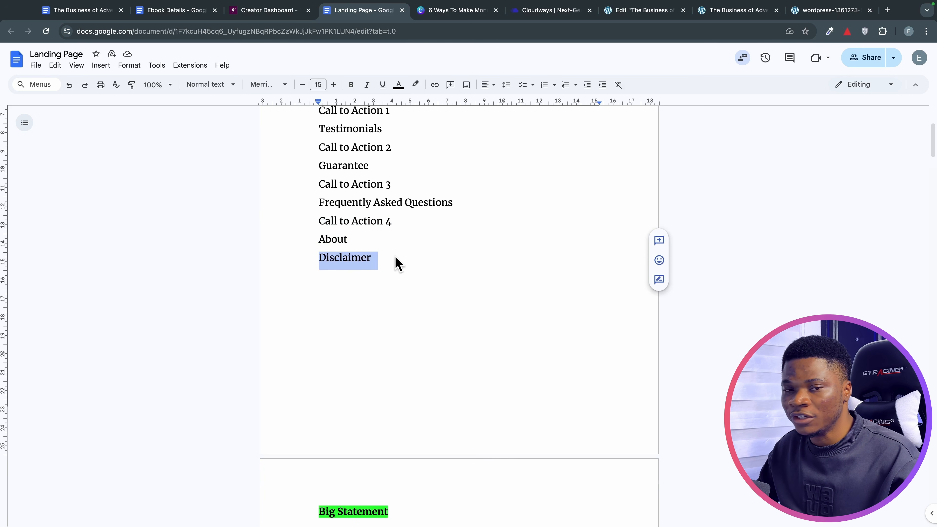
scroll(397, 269, down, 2)
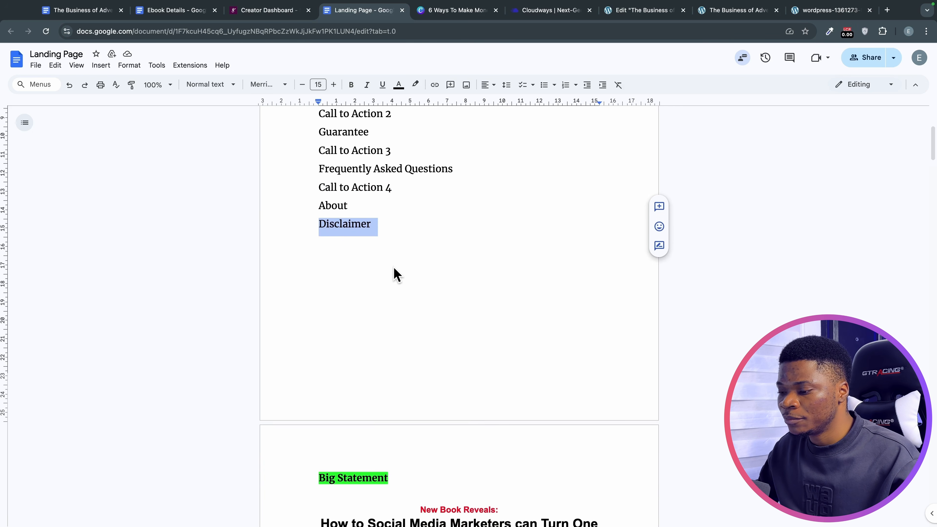
scroll(400, 282, up, 6)
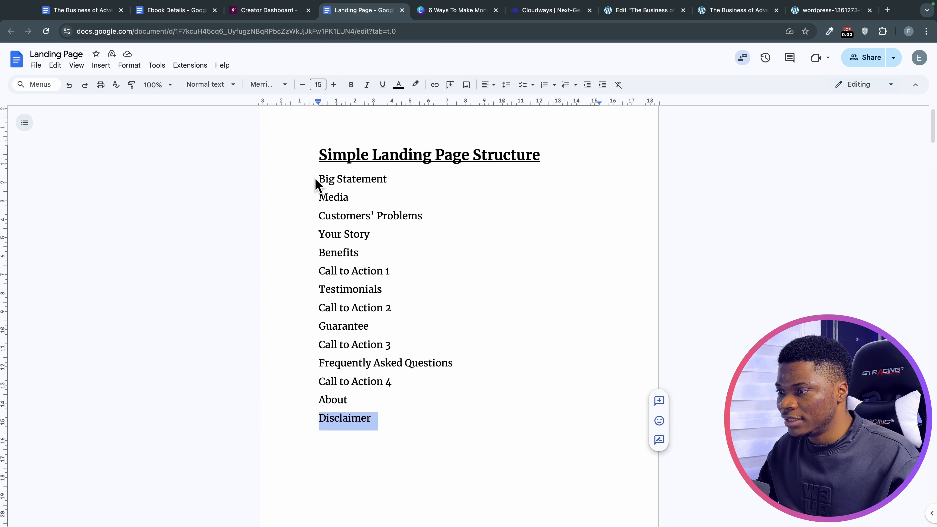
drag(316, 180, 445, 408)
scroll(445, 403, down, 12)
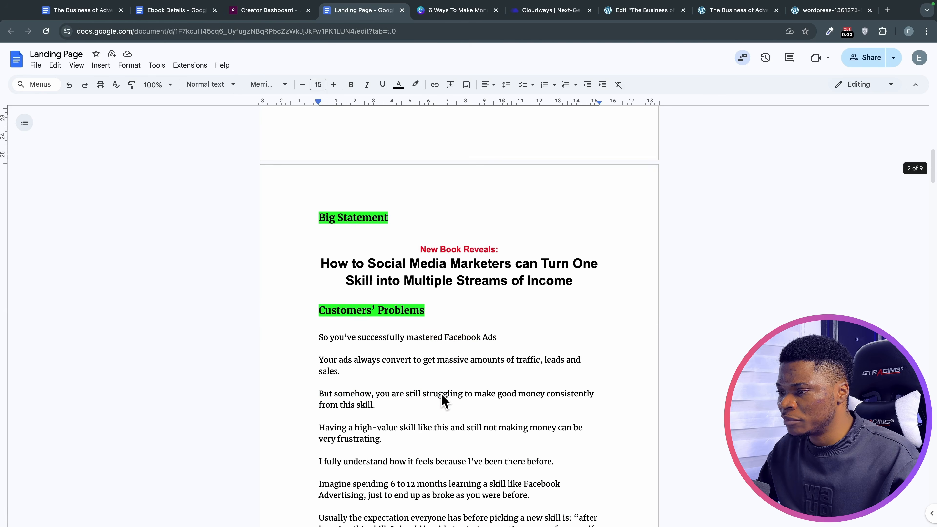
scroll(440, 394, down, 1)
scroll(439, 393, up, 1)
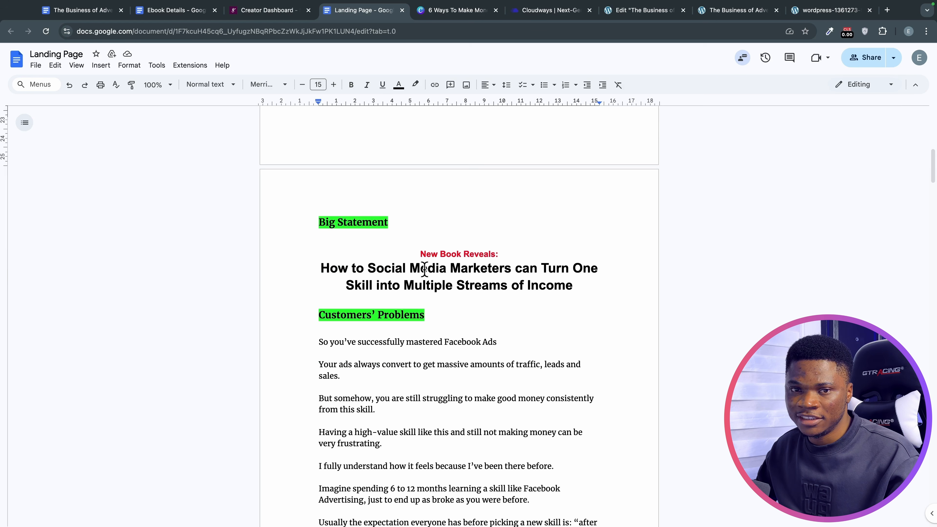
scroll(437, 289, down, 1)
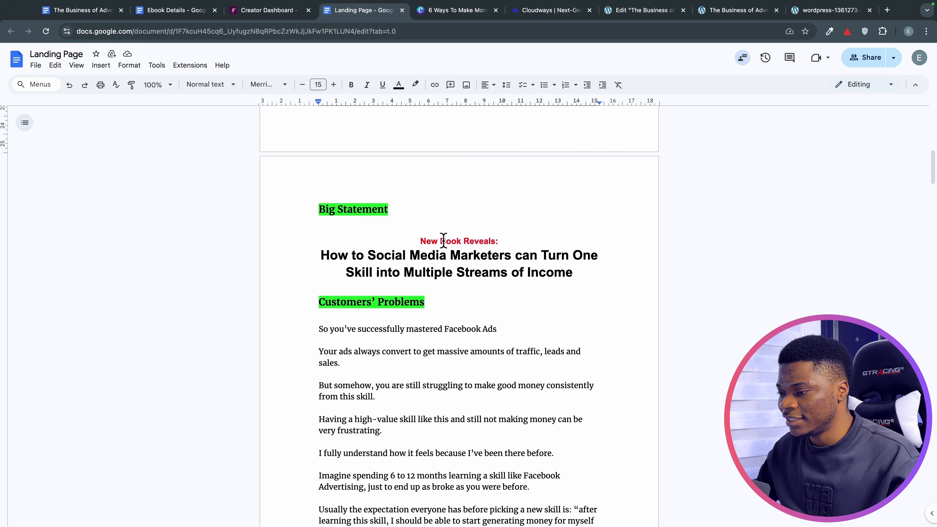
scroll(452, 297, down, 2)
scroll(453, 299, down, 1)
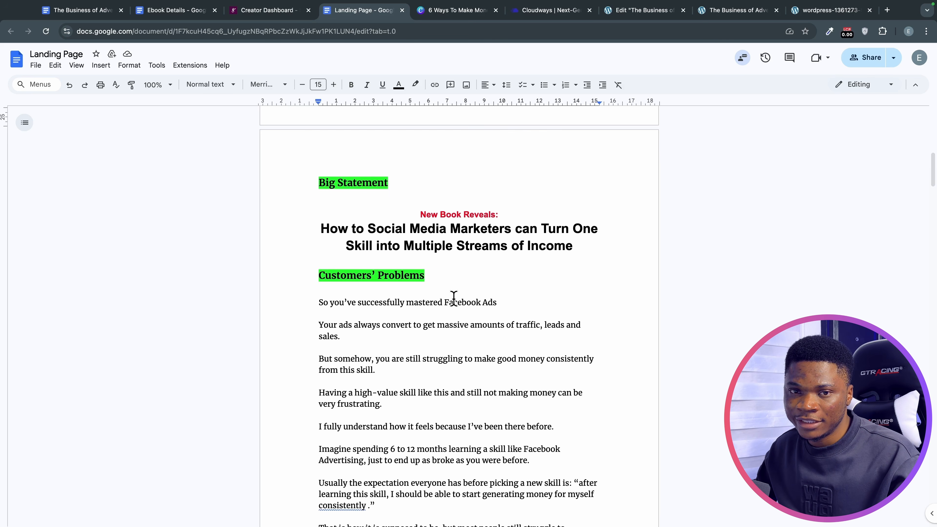
scroll(453, 298, down, 1)
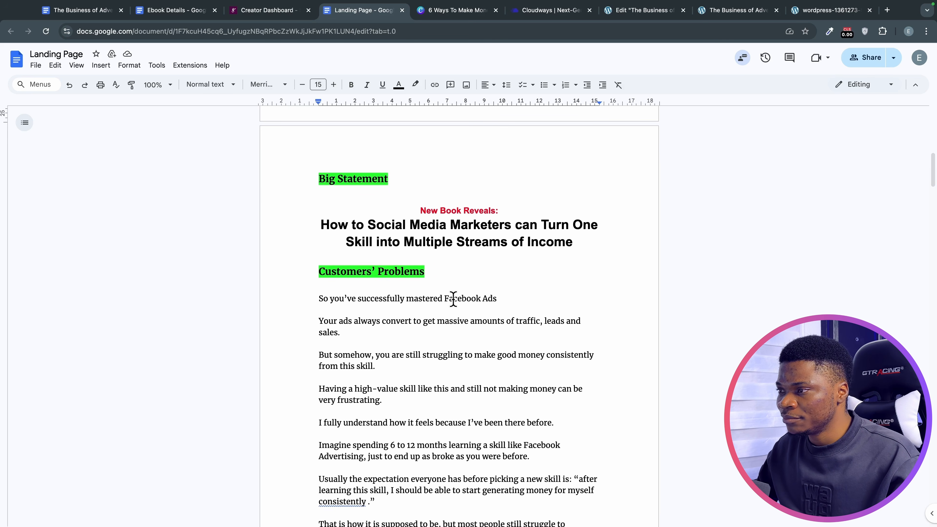
scroll(453, 298, down, 1)
click(308, 193)
scroll(437, 238, down, 2)
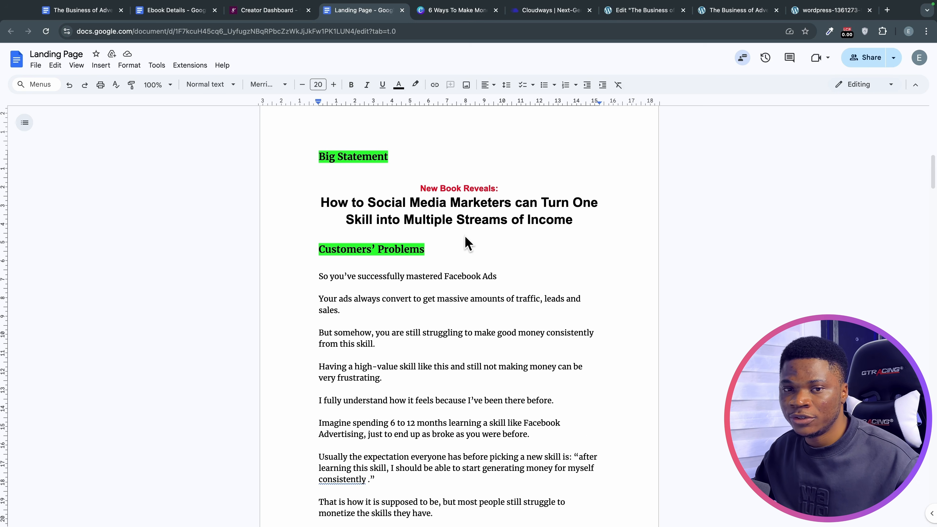
scroll(467, 244, down, 2)
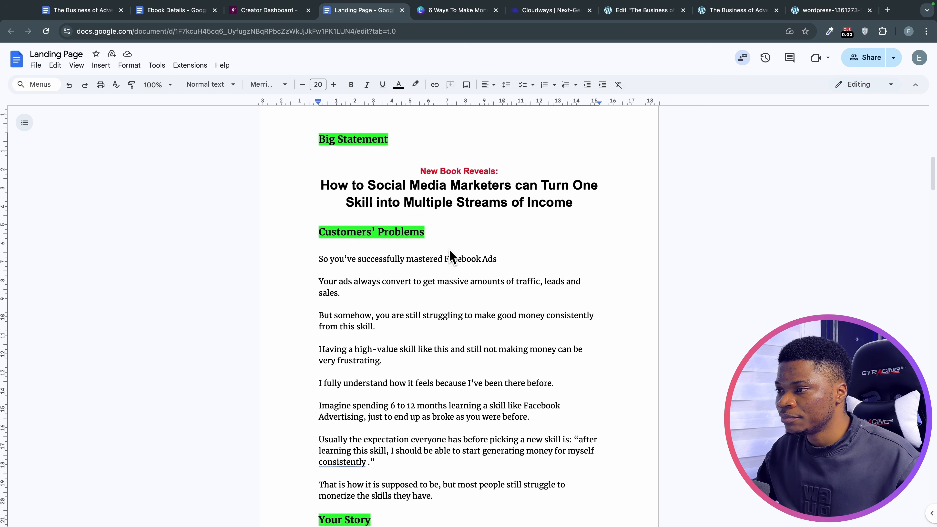
scroll(425, 249, up, 1)
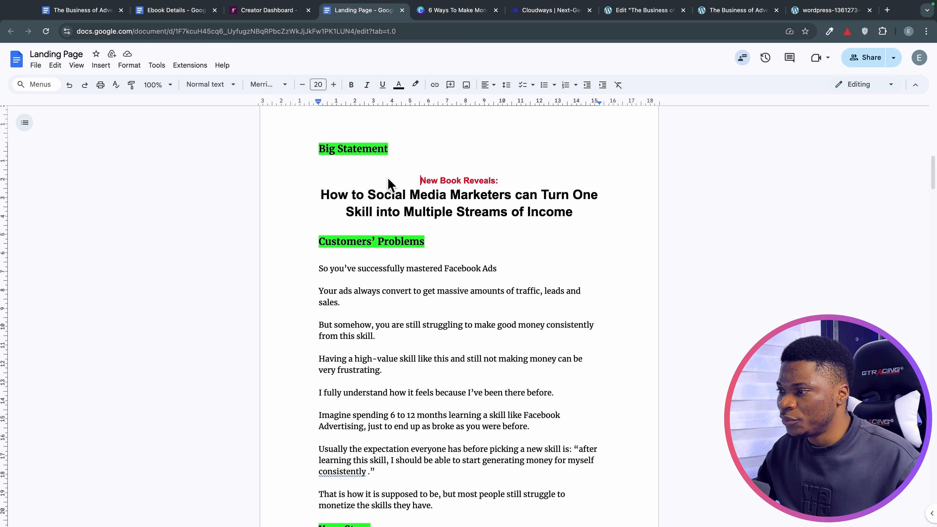
drag(387, 184, 580, 232)
scroll(533, 310, down, 4)
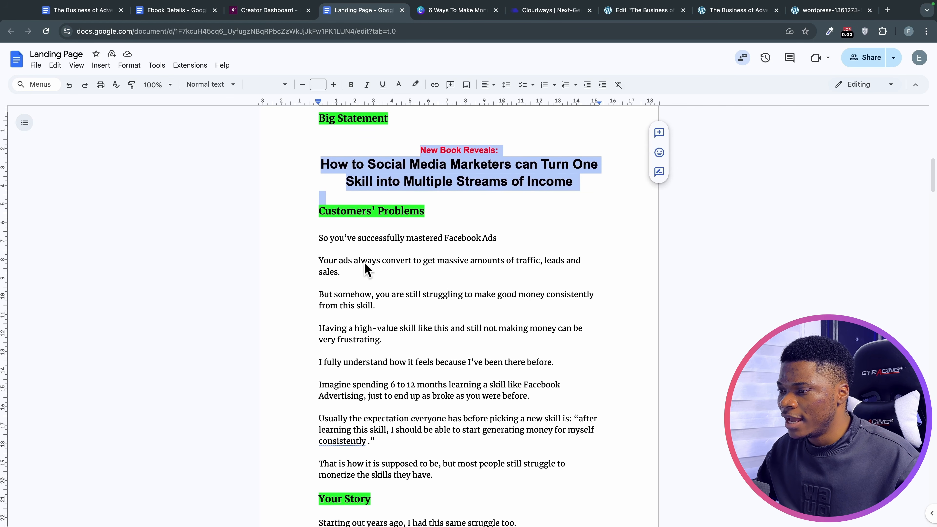
drag(310, 238, 452, 464)
scroll(437, 441, down, 10)
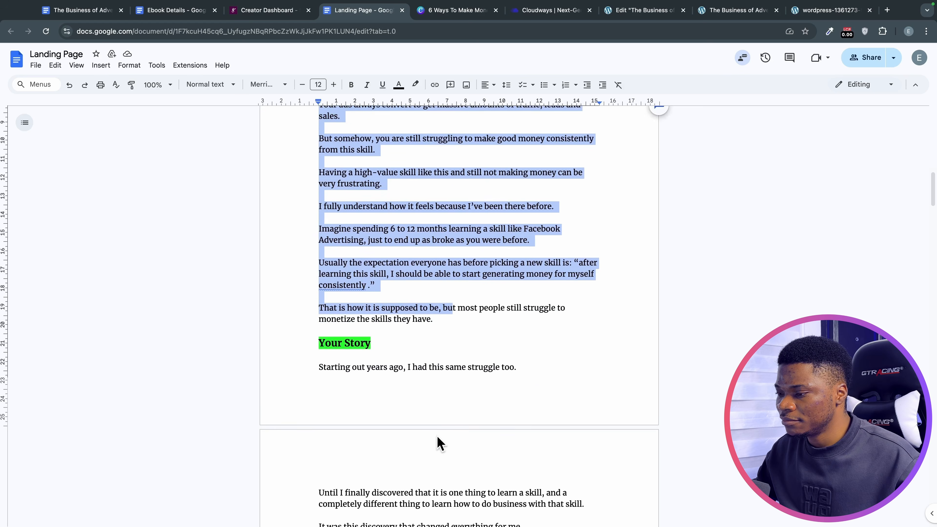
scroll(404, 389, down, 12)
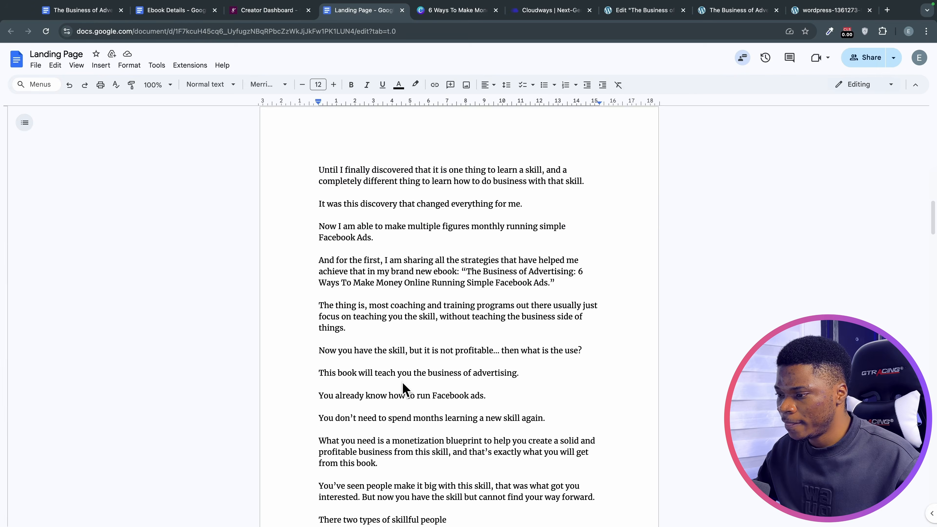
scroll(402, 384, down, 13)
scroll(387, 340, up, 1)
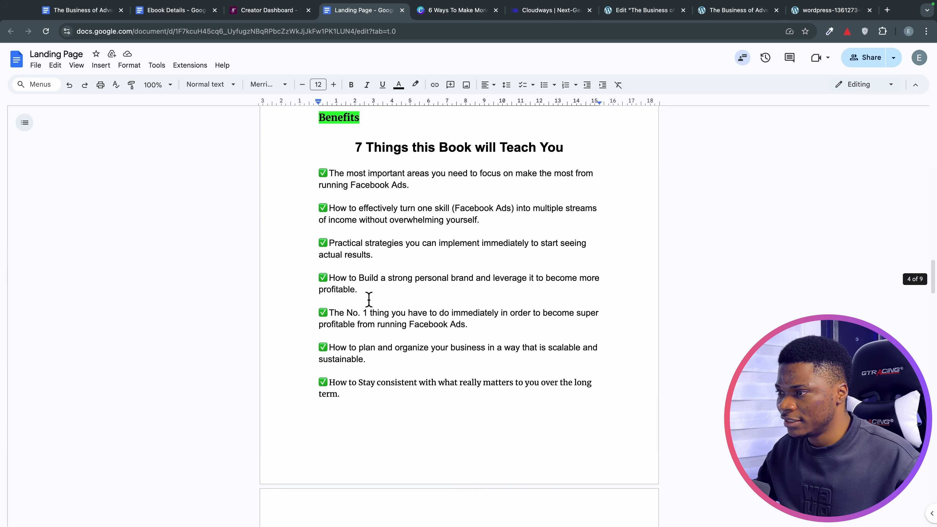
drag(332, 144, 402, 384)
scroll(422, 364, down, 7)
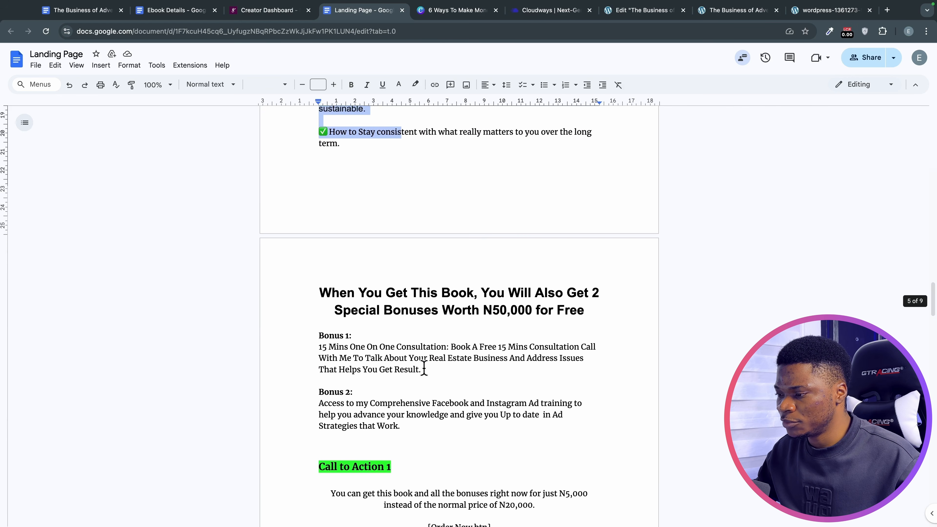
drag(317, 288, 439, 439)
scroll(439, 439, down, 4)
drag(329, 327, 516, 412)
scroll(516, 412, down, 5)
click(379, 240)
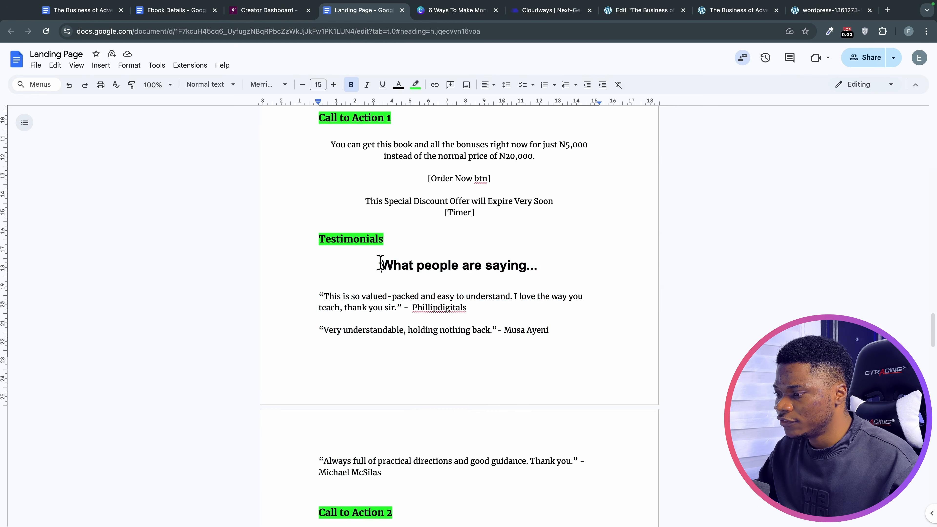
drag(378, 263, 417, 444)
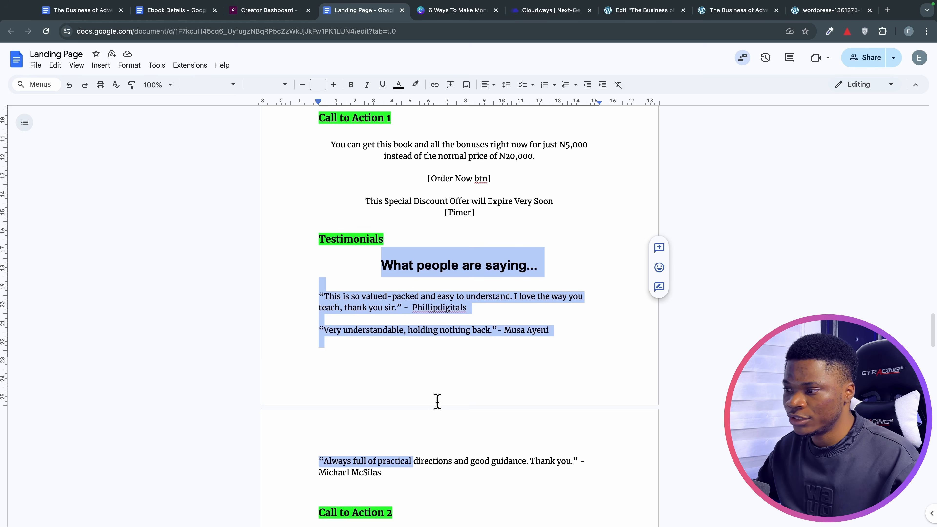
scroll(438, 417, down, 3)
scroll(441, 417, down, 4)
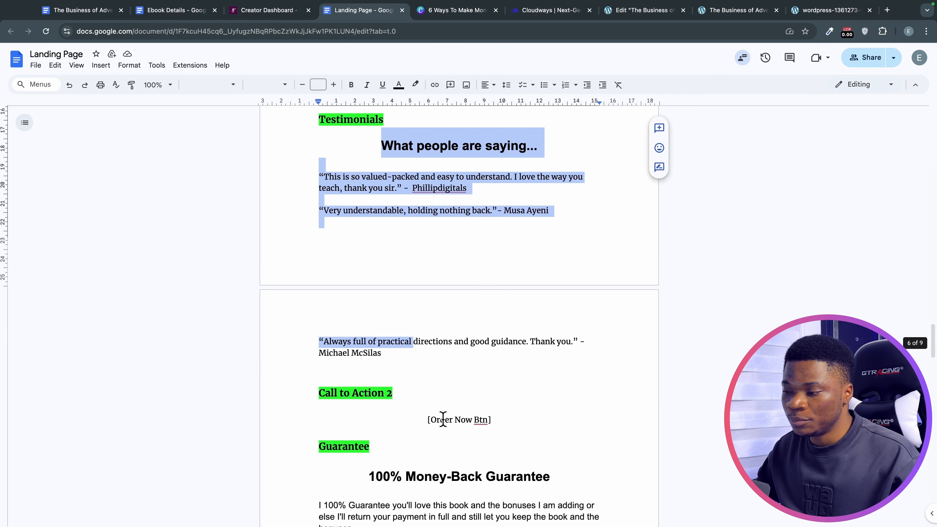
scroll(443, 418, down, 10)
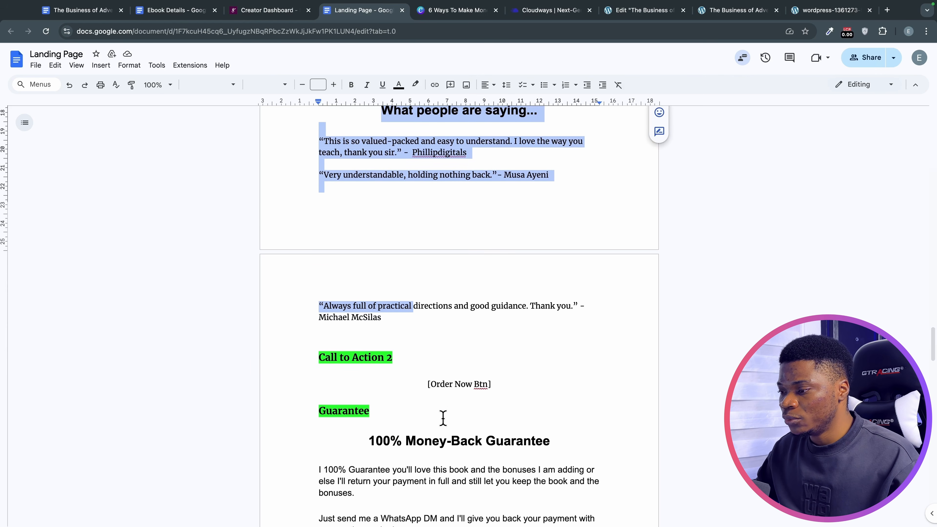
scroll(439, 416, down, 2)
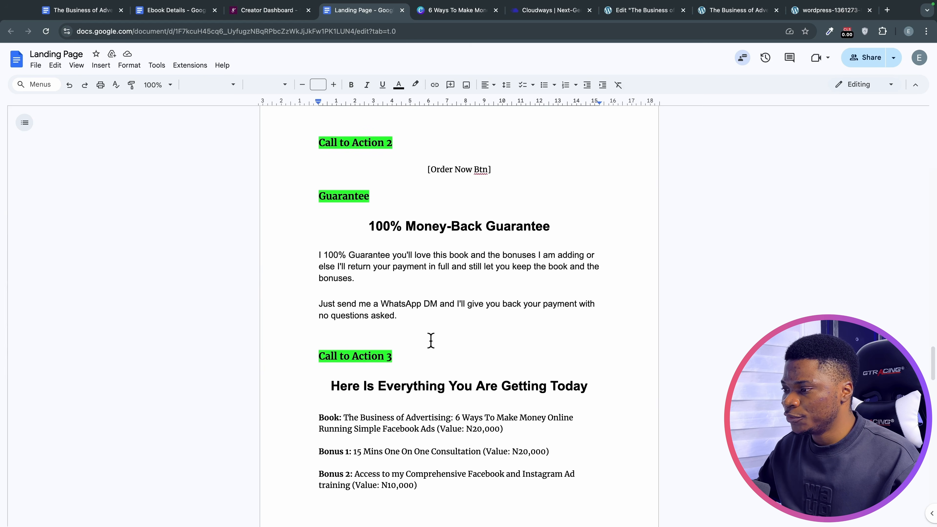
scroll(420, 383, down, 20)
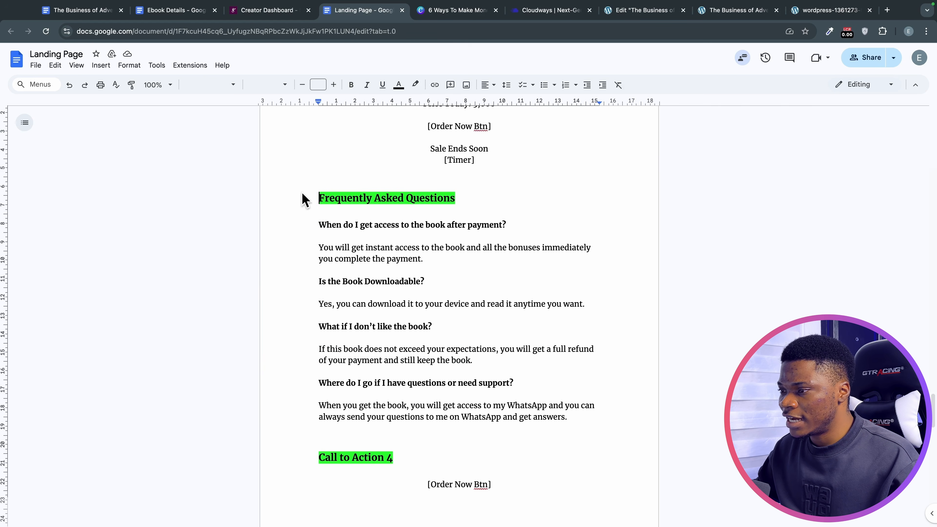
drag(307, 199, 530, 397)
scroll(534, 395, down, 2)
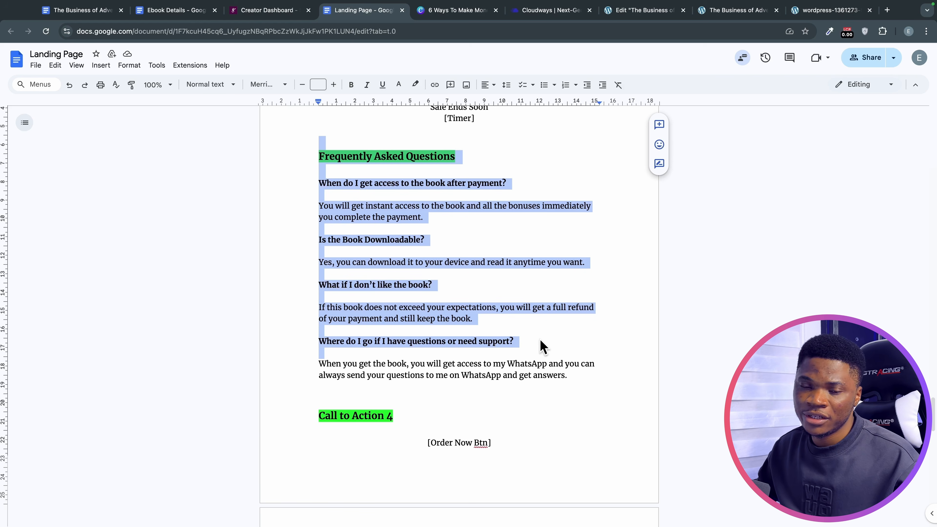
scroll(540, 344, down, 2)
scroll(536, 343, down, 15)
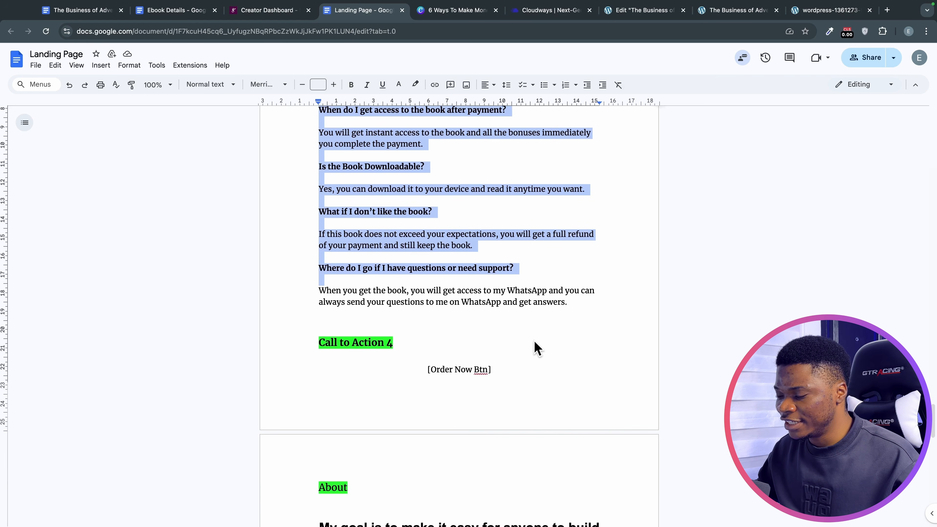
scroll(514, 330, down, 2)
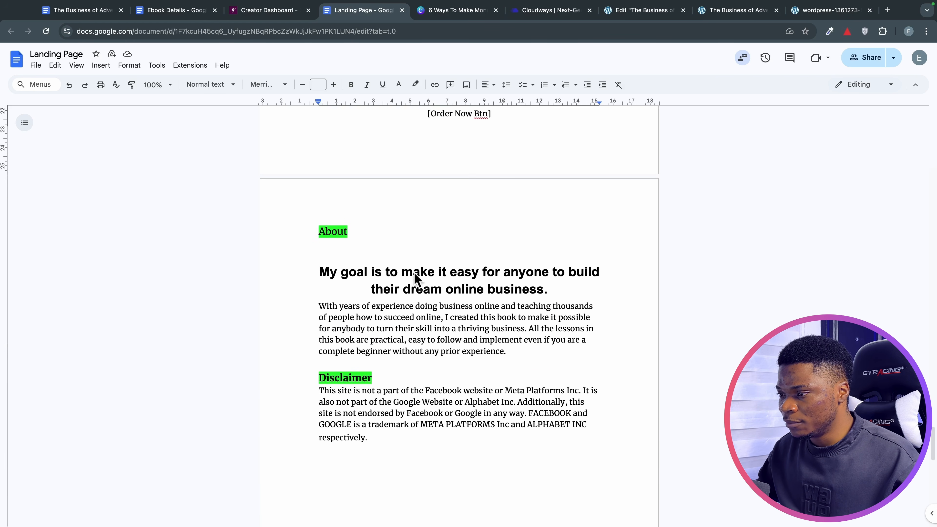
drag(316, 232, 550, 378)
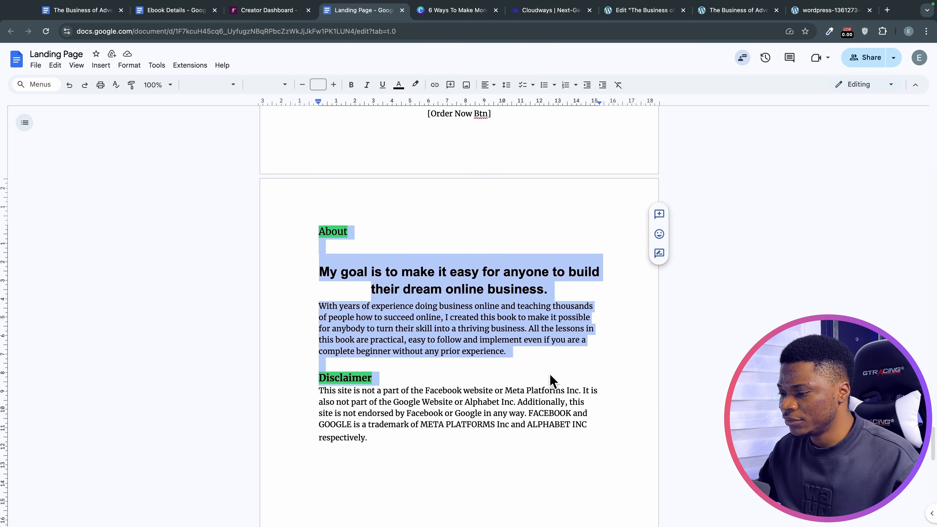
scroll(546, 382, down, 3)
scroll(517, 387, down, 1)
click(376, 356)
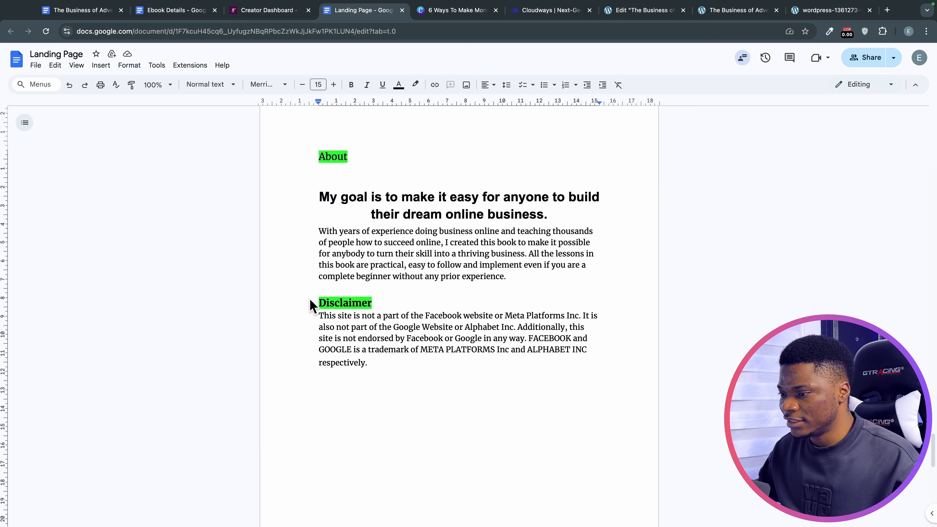
drag(312, 303, 413, 378)
drag(308, 308, 373, 366)
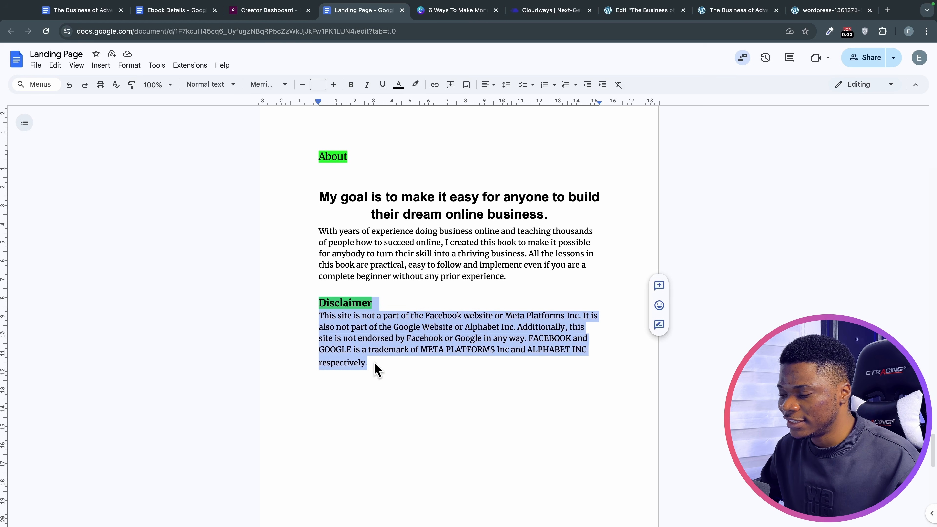
scroll(390, 370, down, 1)
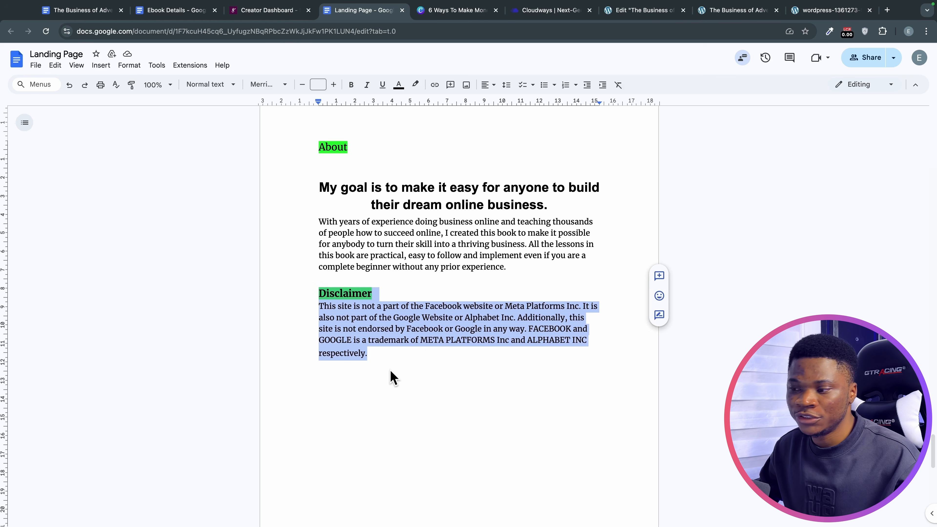
scroll(393, 376, down, 5)
scroll(391, 373, down, 8)
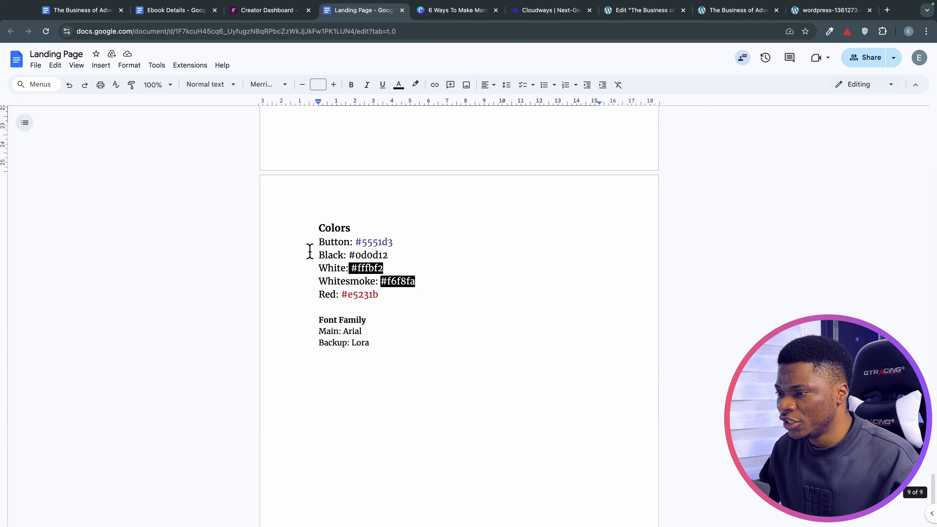
drag(310, 229, 391, 302)
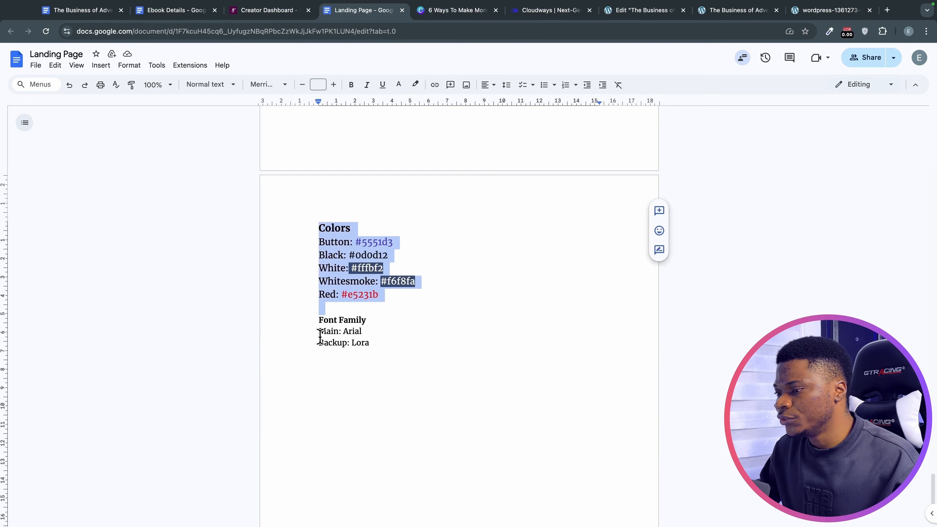
click(313, 320)
drag(318, 320, 366, 345)
scroll(370, 328, up, 2)
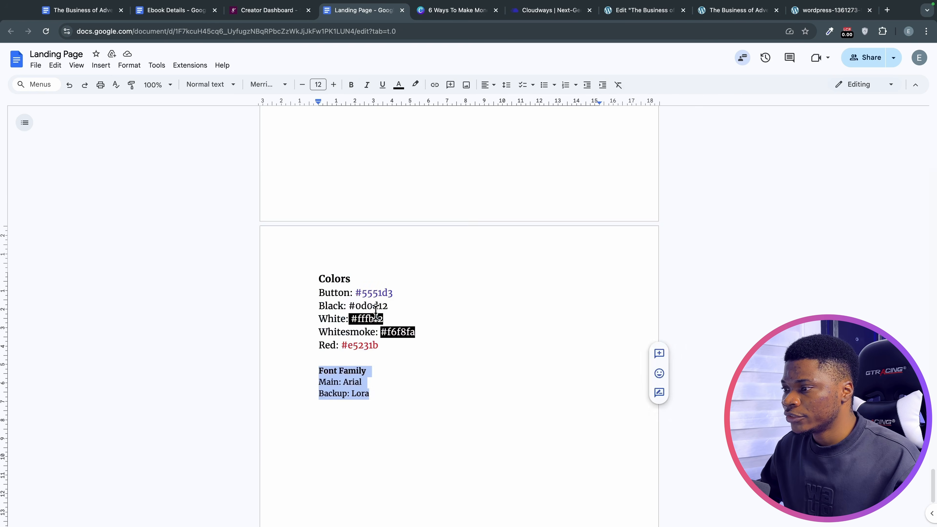
scroll(376, 312, up, 20)
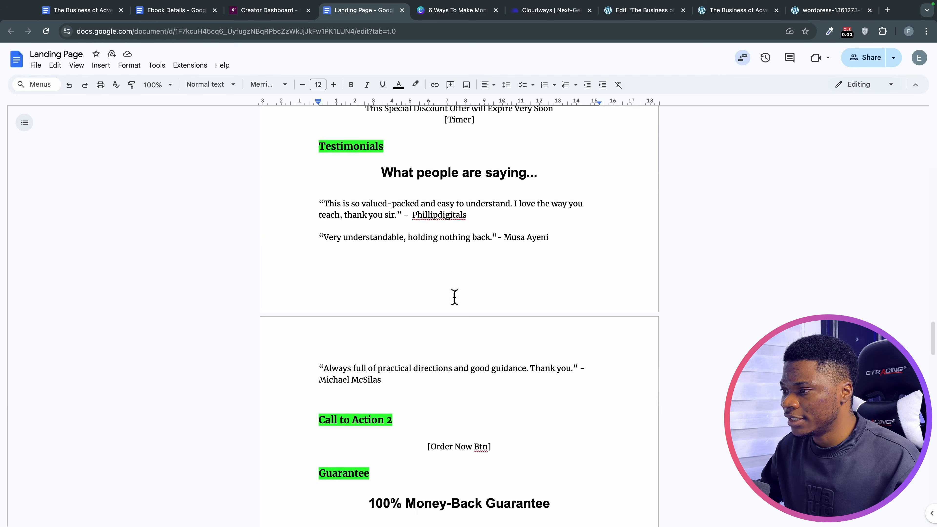
scroll(452, 295, up, 20)
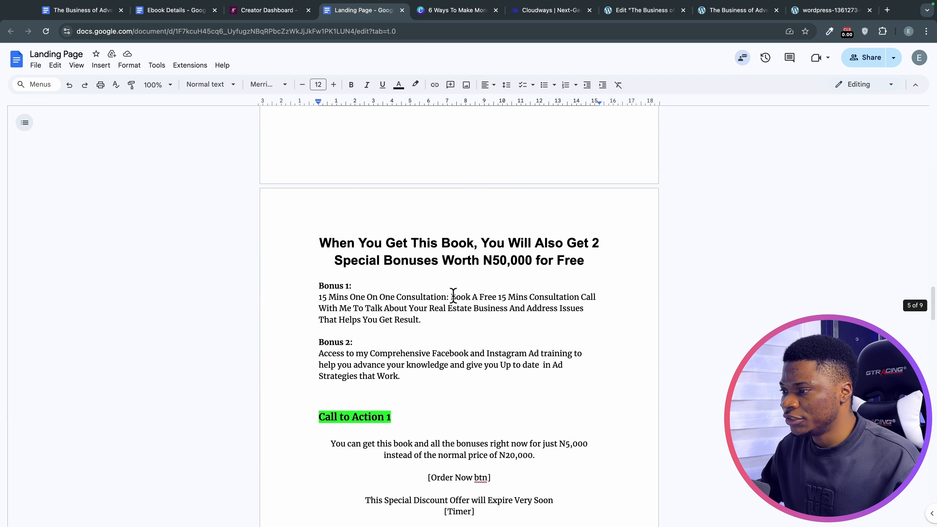
click(633, 12)
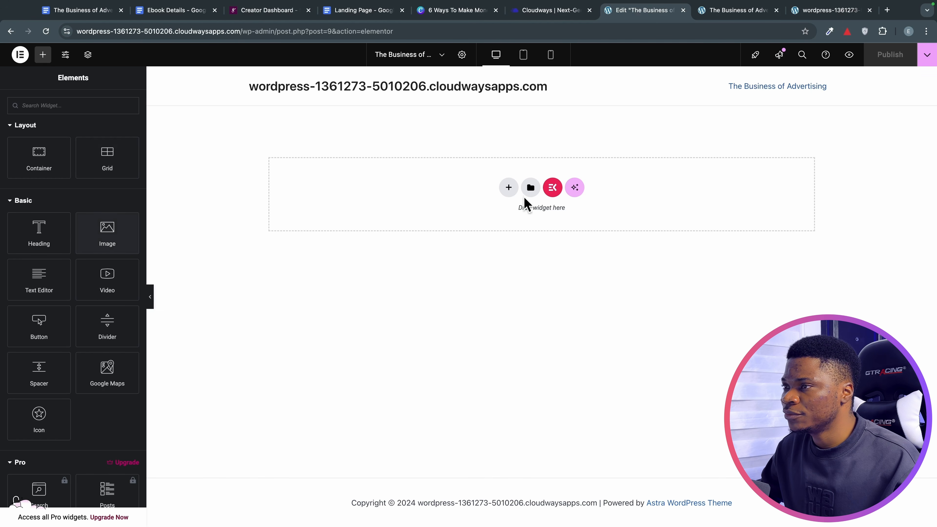
click(373, 11)
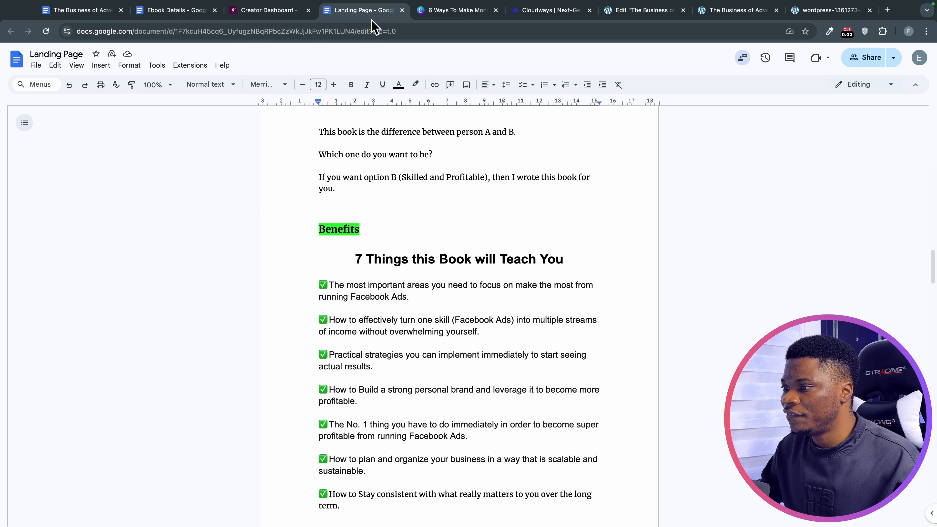
scroll(468, 320, up, 15)
Select the Big Statement headline copy in the document and switch to Elementor.
scroll(464, 319, down, 14)
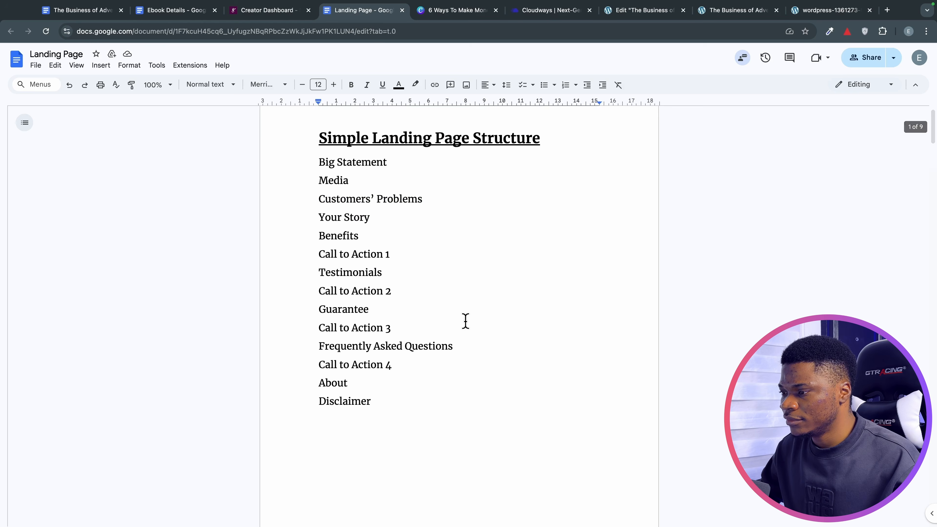
drag(298, 203, 609, 268)
click(632, 11)
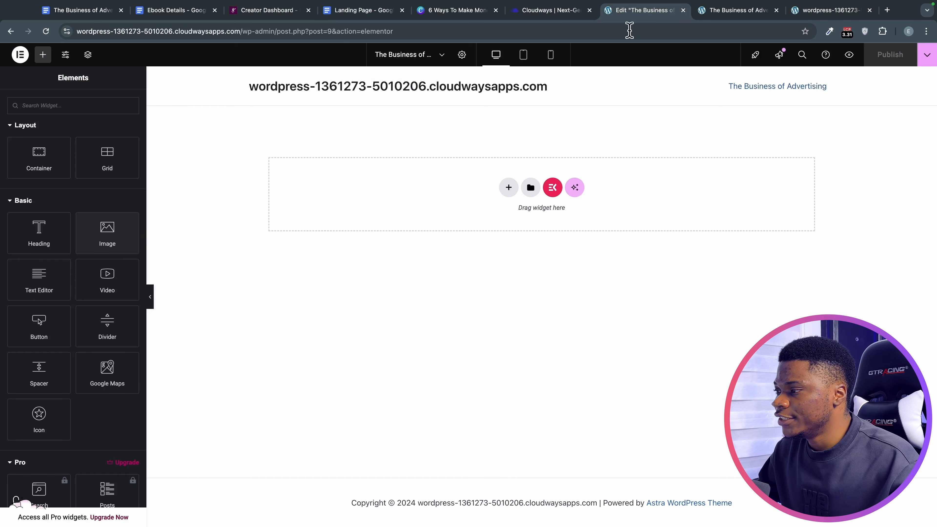
Try a flexbox container and an Image widget on the page, then delete both.
click(508, 188)
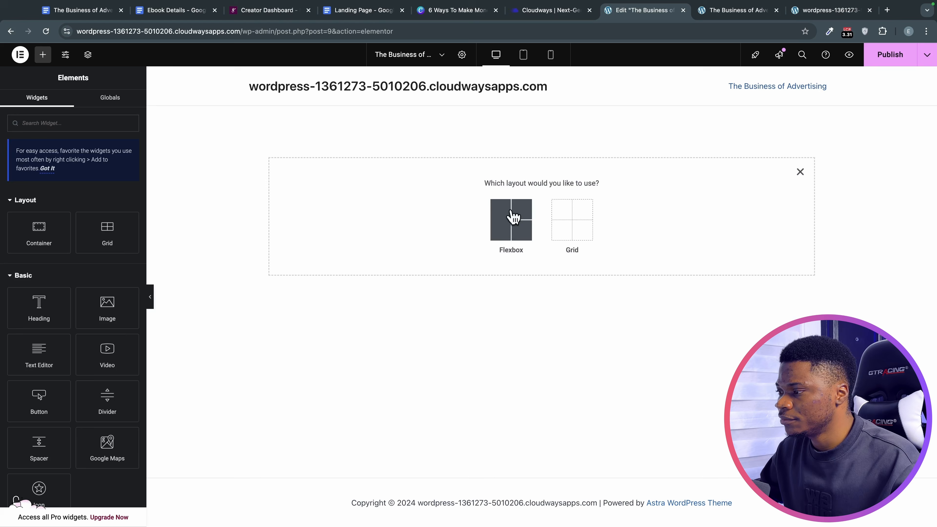
click(516, 222)
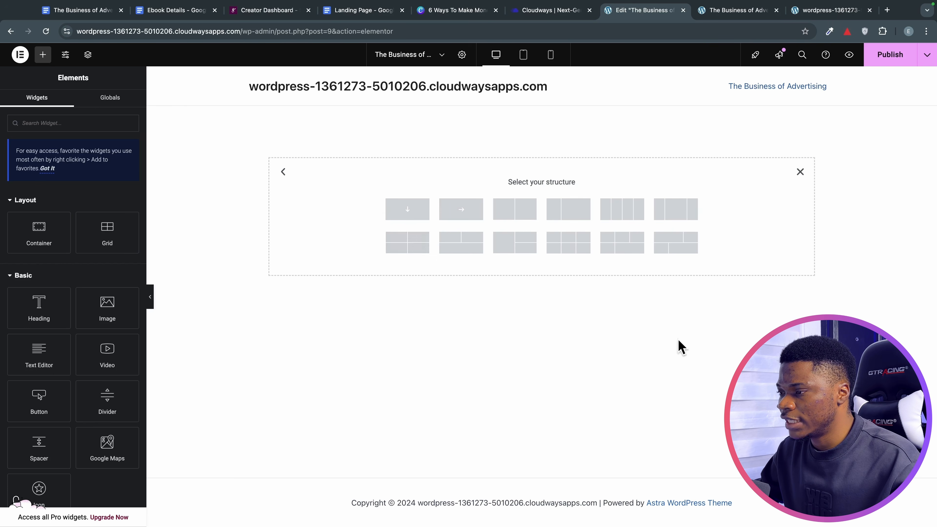
click(417, 212)
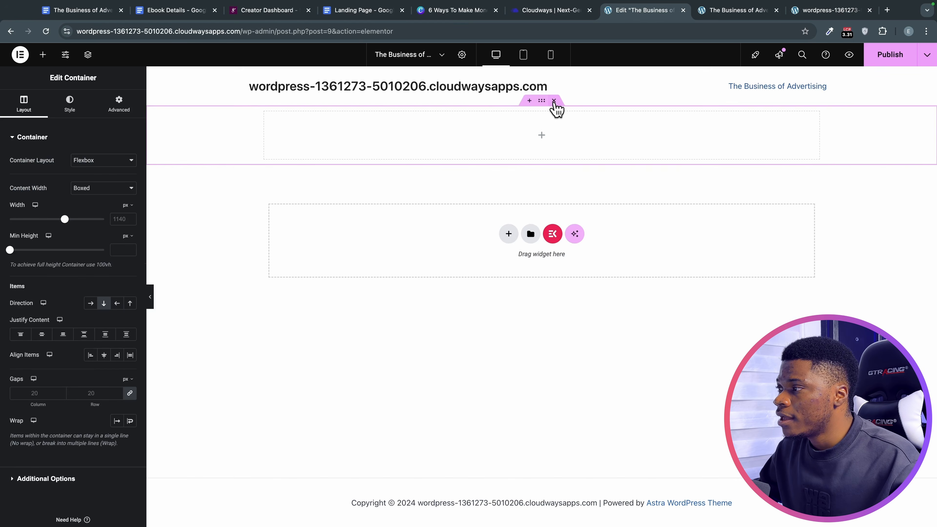
click(553, 101)
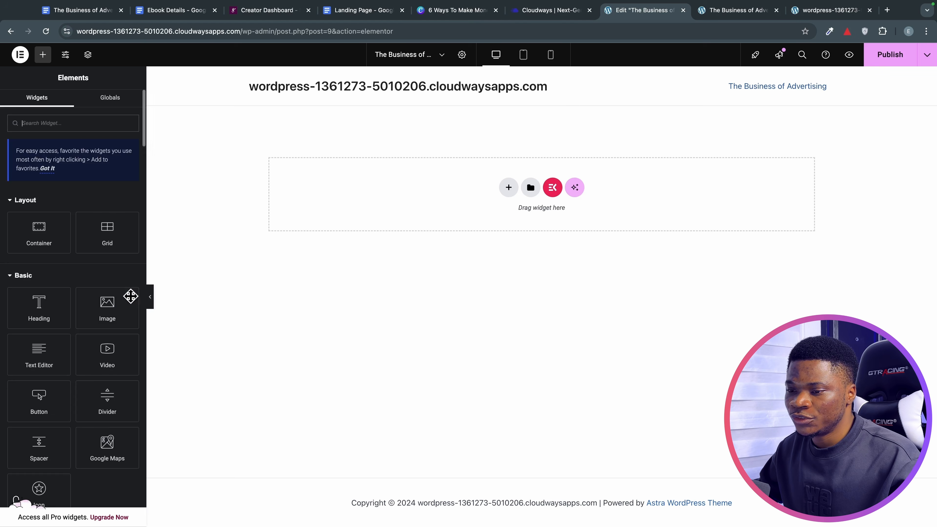
drag(100, 308, 107, 314)
drag(483, 201, 486, 199)
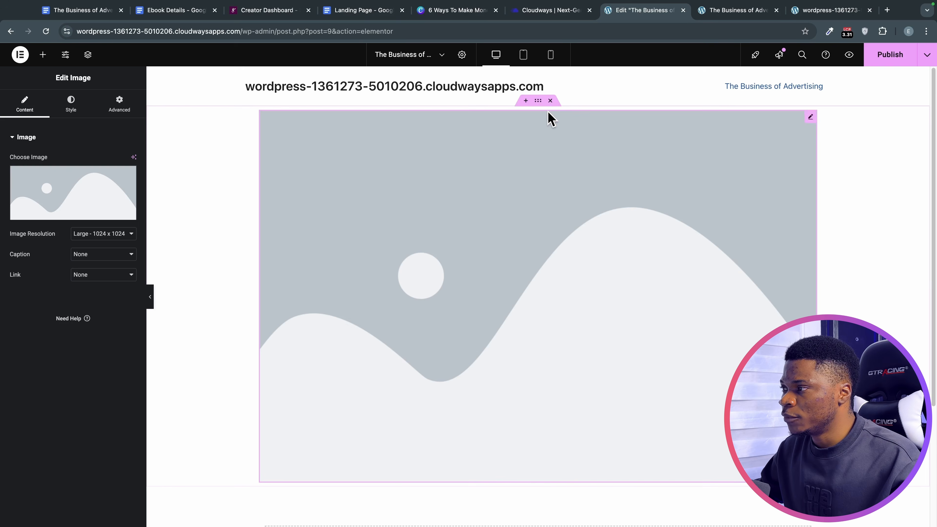
click(552, 100)
Add a single-column flexbox container at the top and place a Heading widget in it.
click(509, 188)
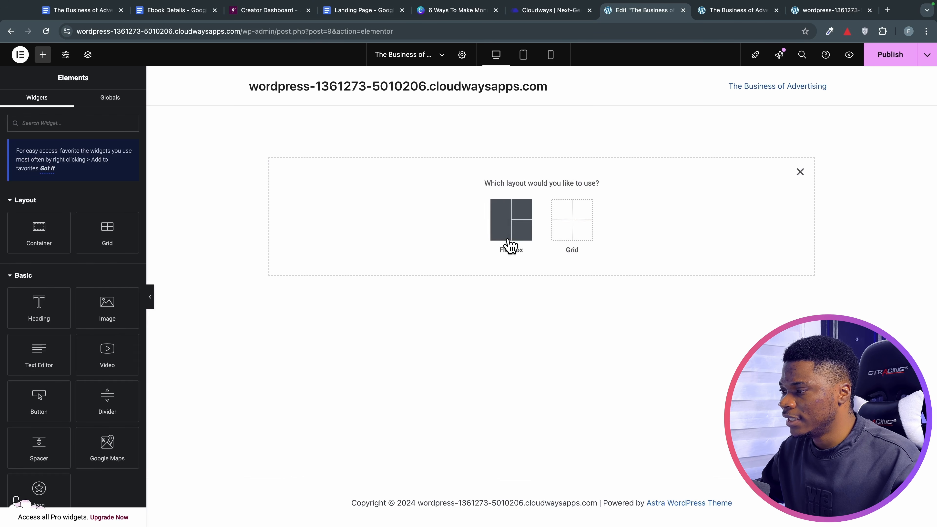
click(512, 231)
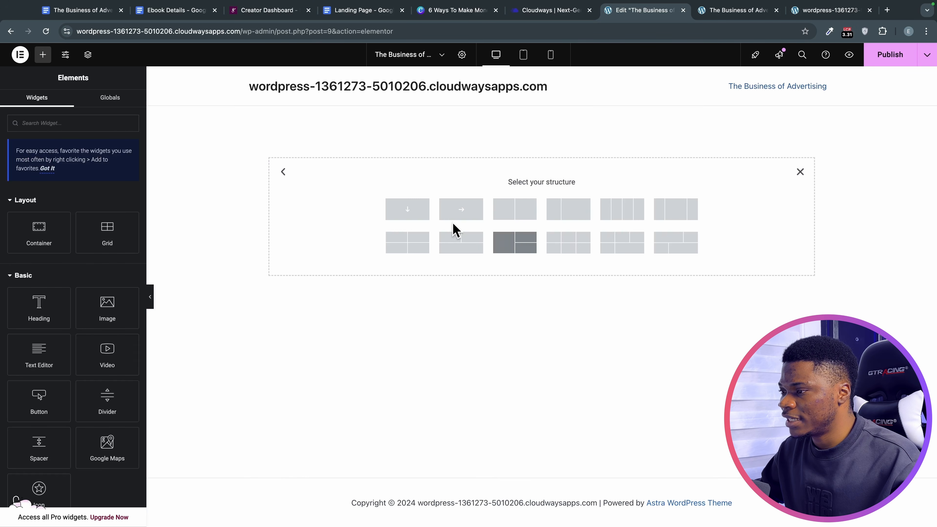
click(411, 209)
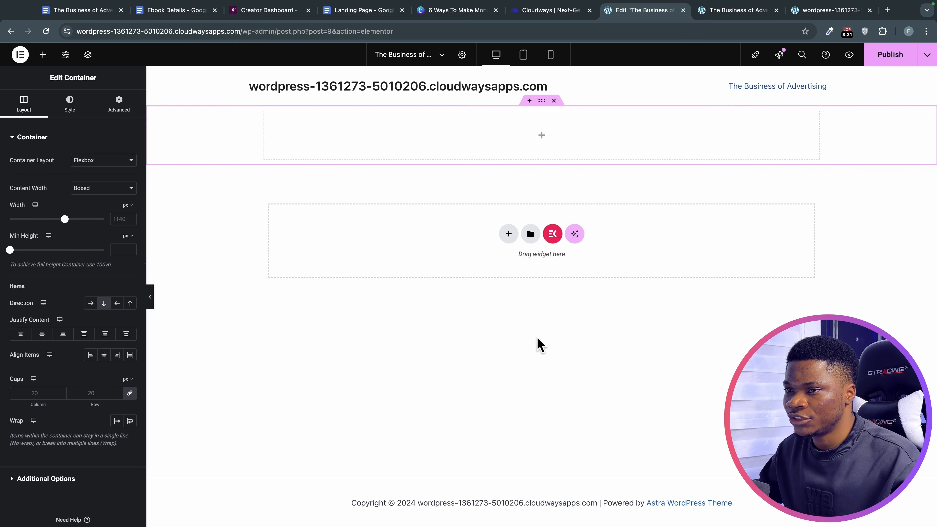
click(42, 55)
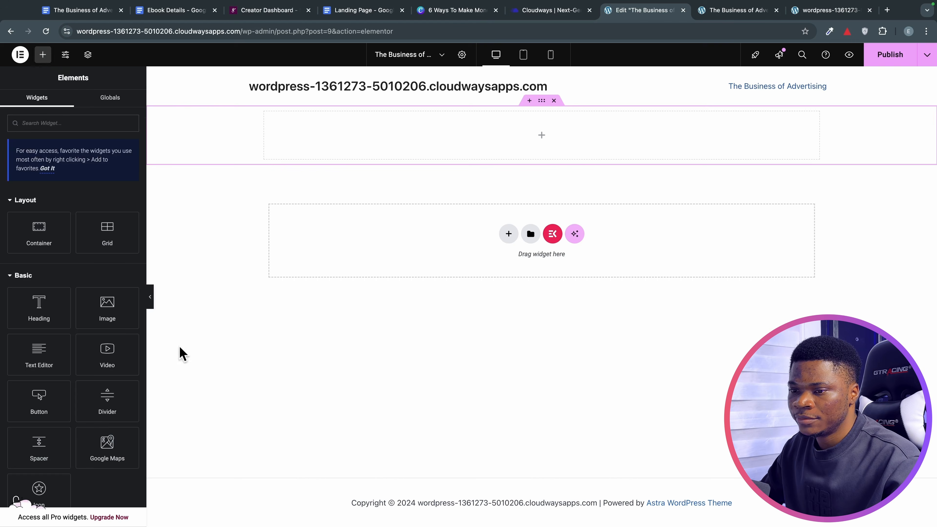
drag(58, 311, 503, 140)
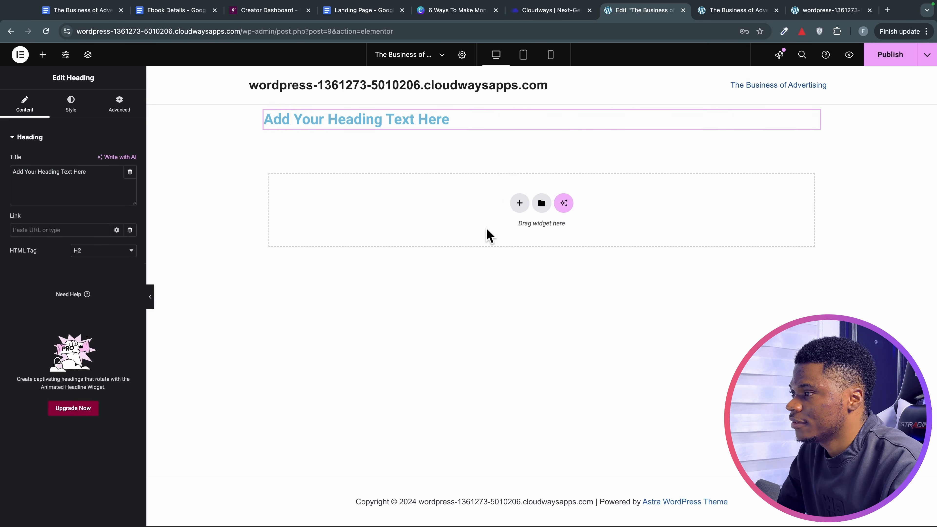
Copy 'New Book Reveals:' from the Landing Page document into the heading title and set its tag to H4.
click(363, 11)
drag(420, 199, 503, 199)
key(super+c)
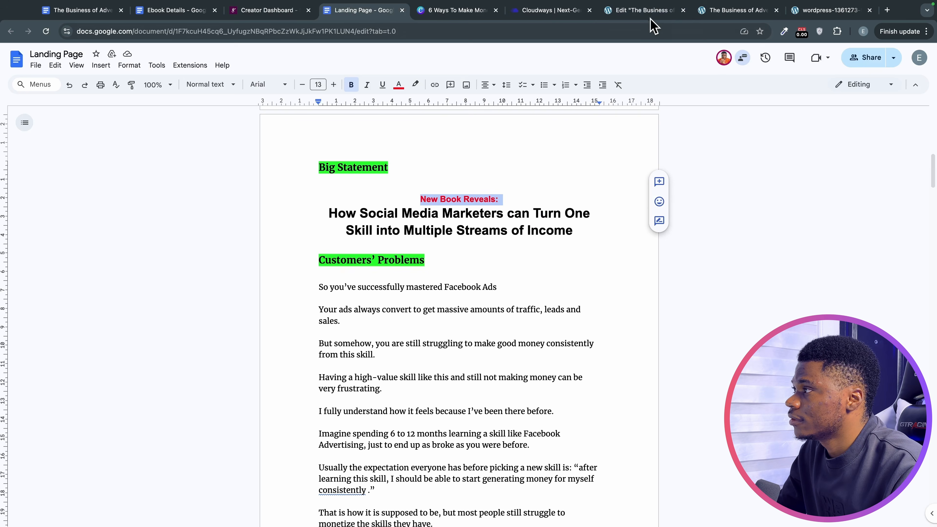
click(645, 10)
triple_click(49, 174)
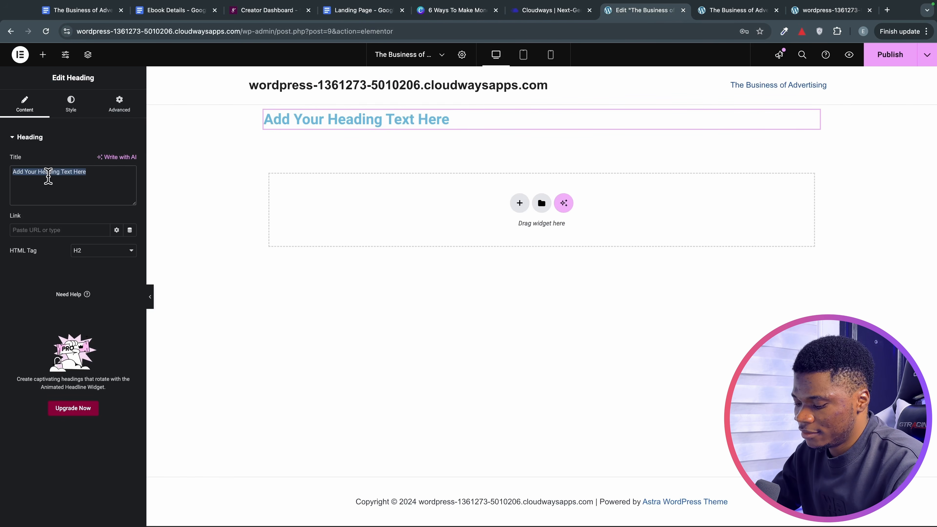
key(super+v)
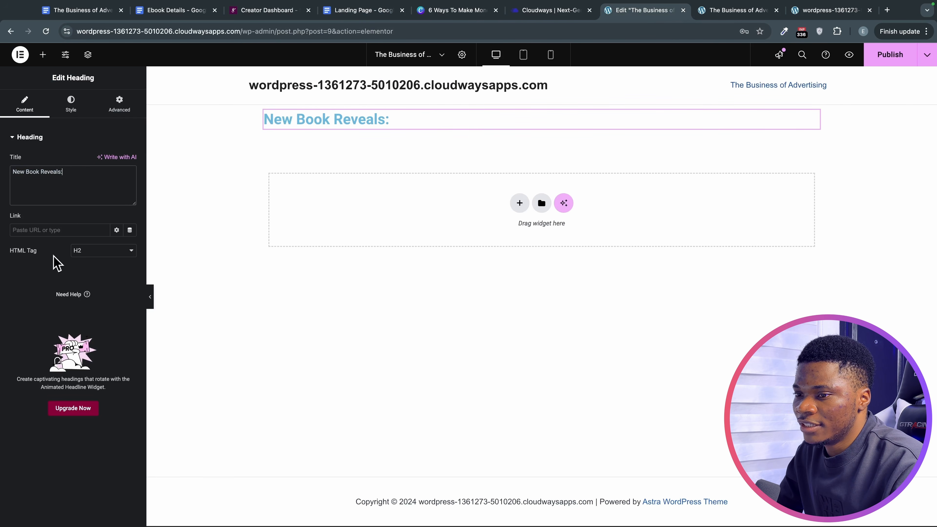
click(88, 254)
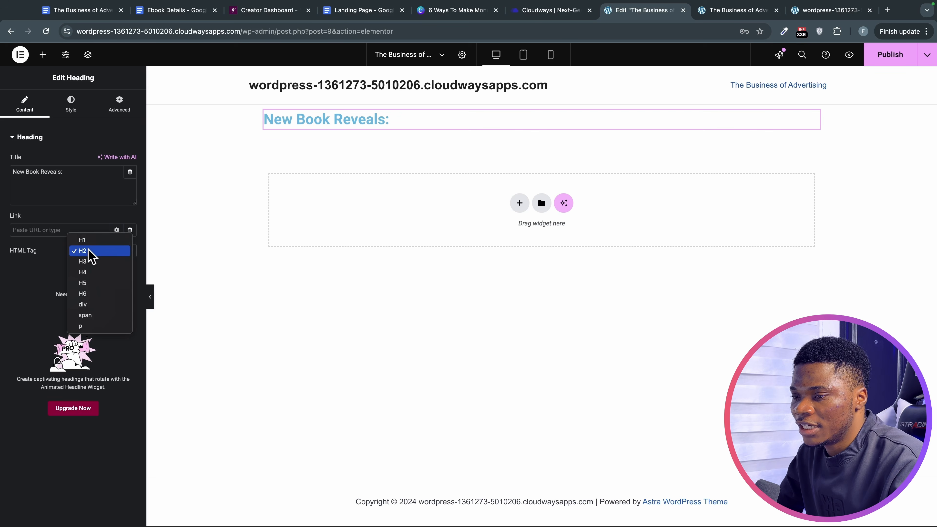
click(101, 274)
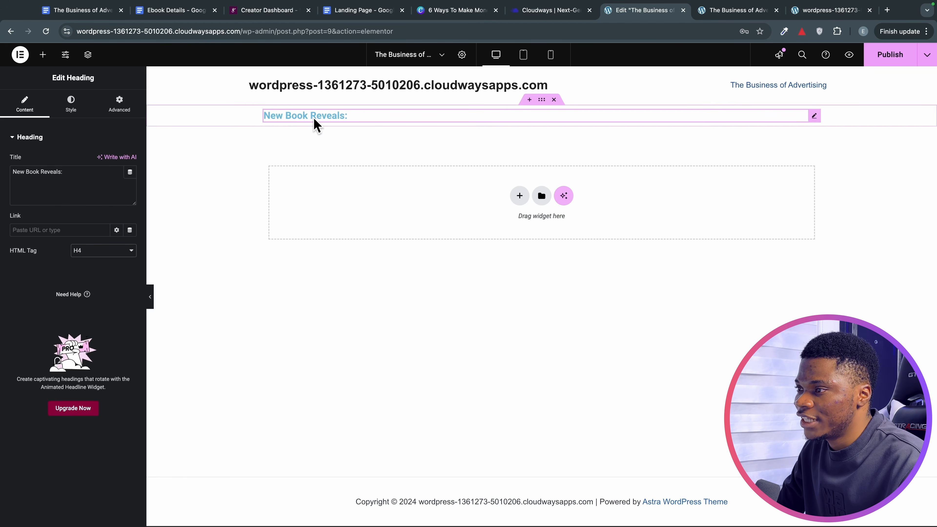
Select the main two-line headline copy in the Landing Page document and return to Elementor.
click(357, 10)
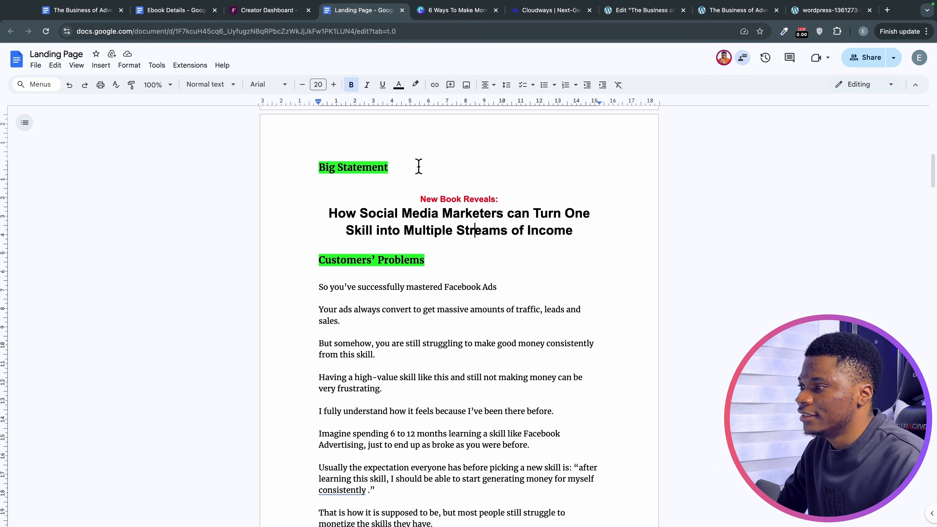
drag(320, 211, 572, 243)
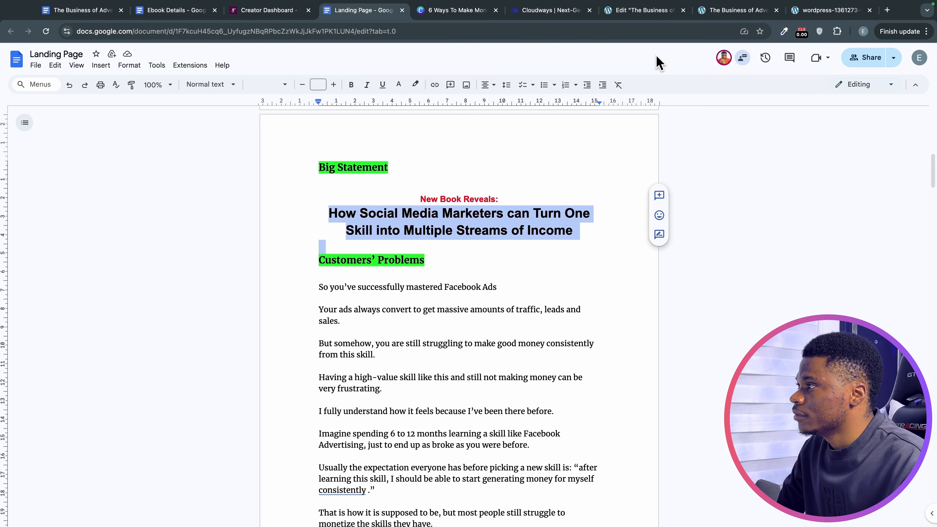
click(646, 11)
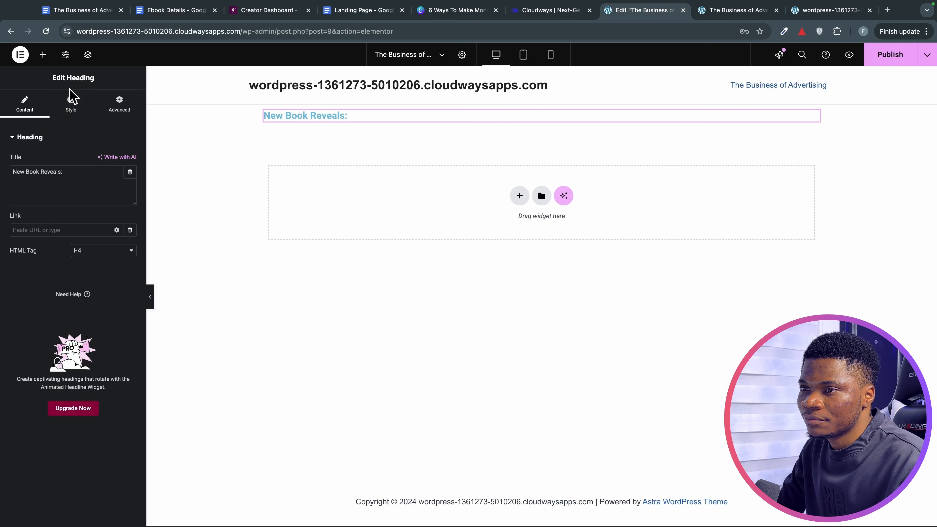
Browse the heading's Content, Style and Advanced settings and select its title text.
click(72, 104)
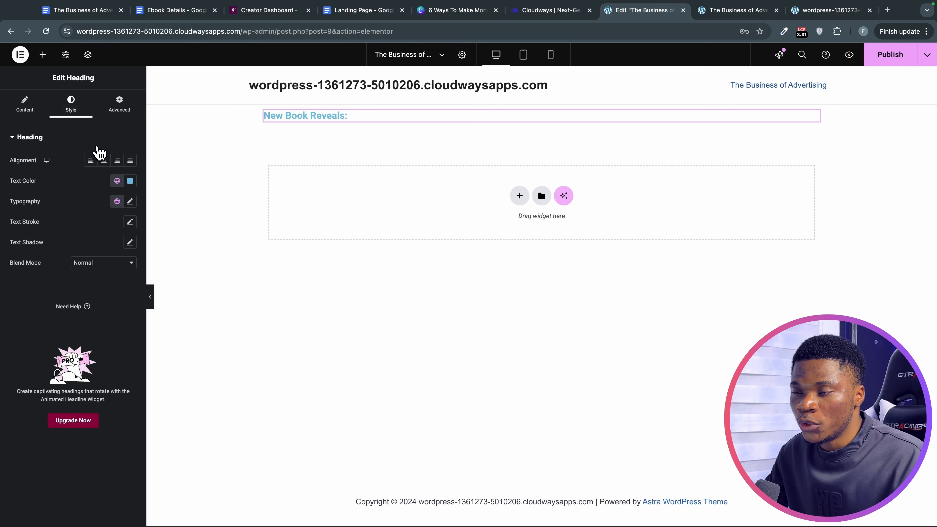
click(28, 108)
click(70, 104)
click(119, 105)
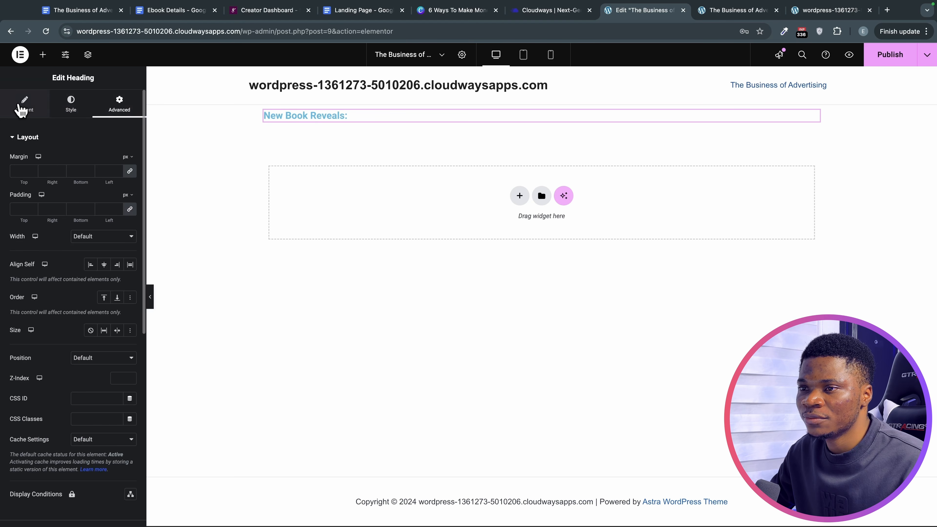
click(23, 107)
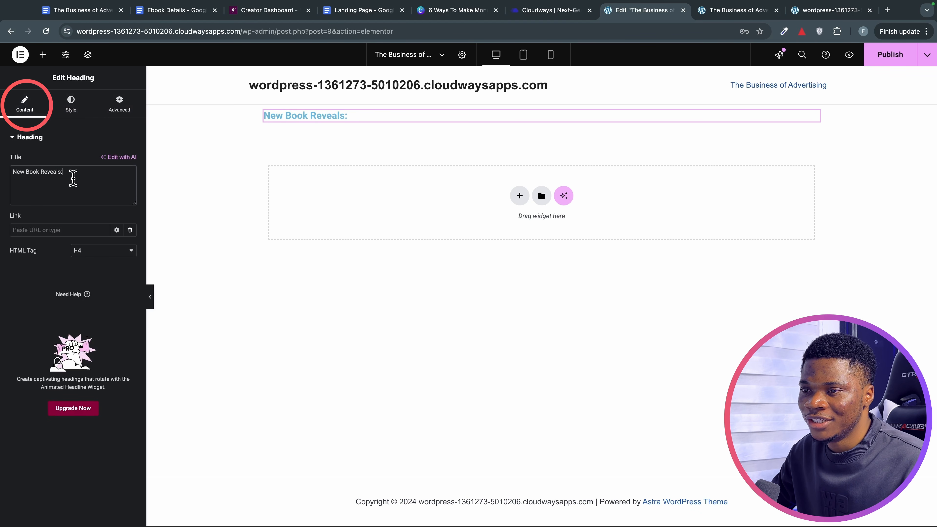
drag(56, 173, 22, 171)
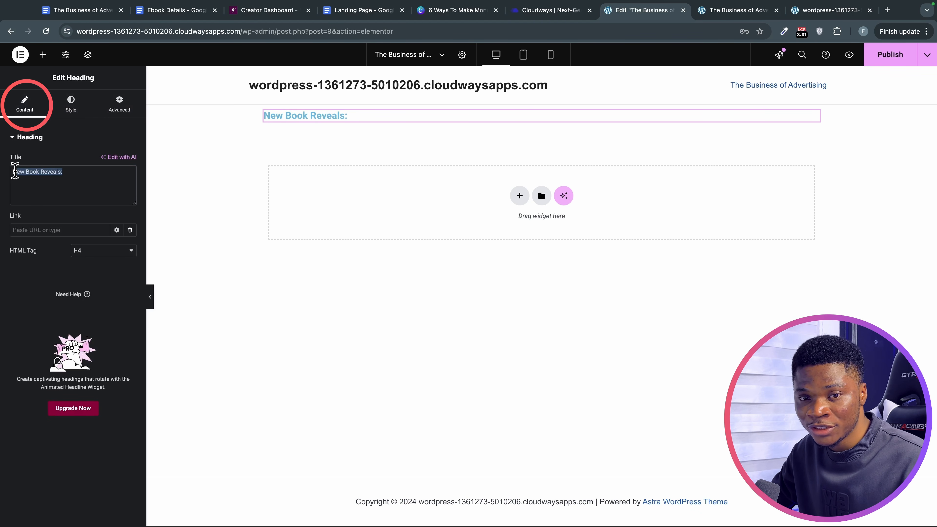
Set the 'New Book Reveals:' heading's alignment to Center in the Style settings.
click(71, 104)
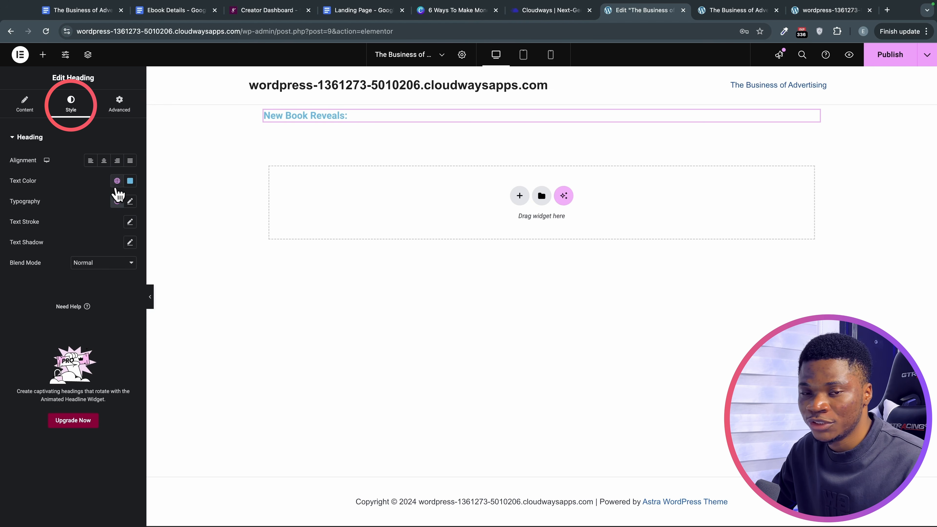
click(119, 103)
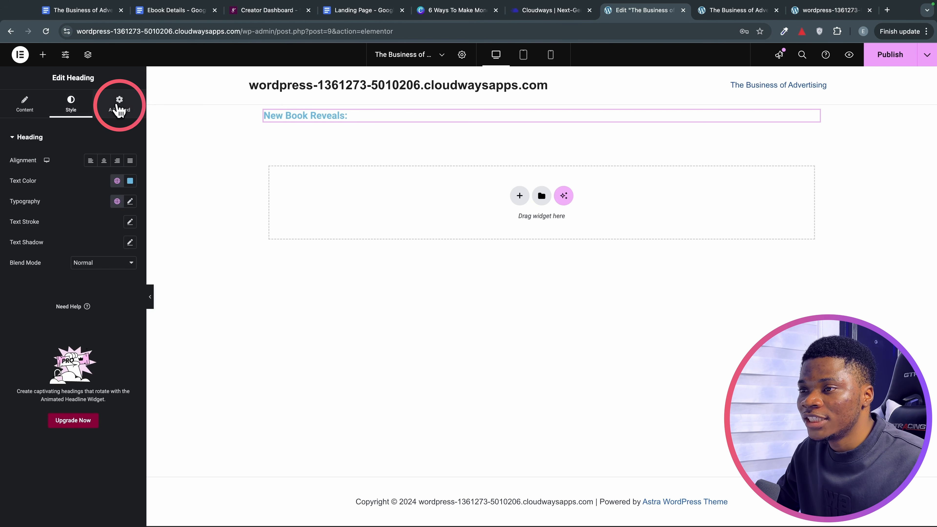
scroll(77, 207, down, 1)
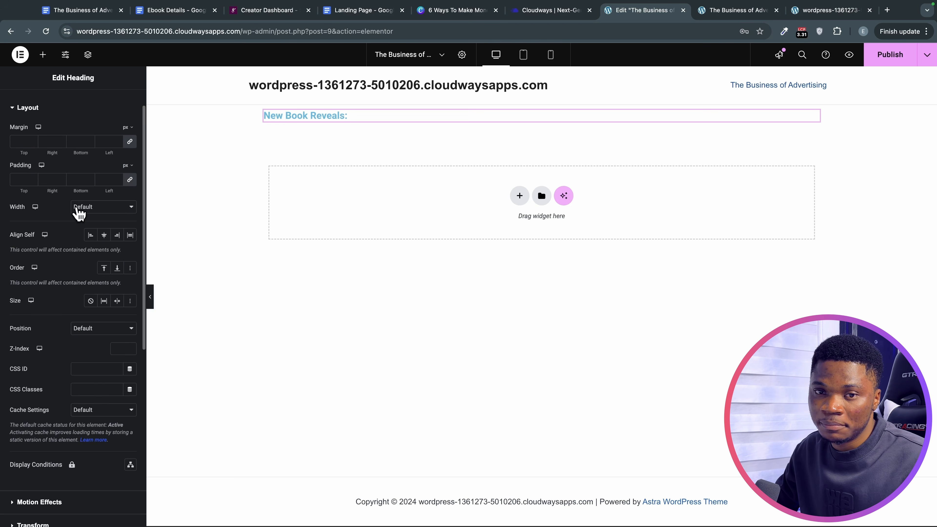
scroll(79, 213, down, 3)
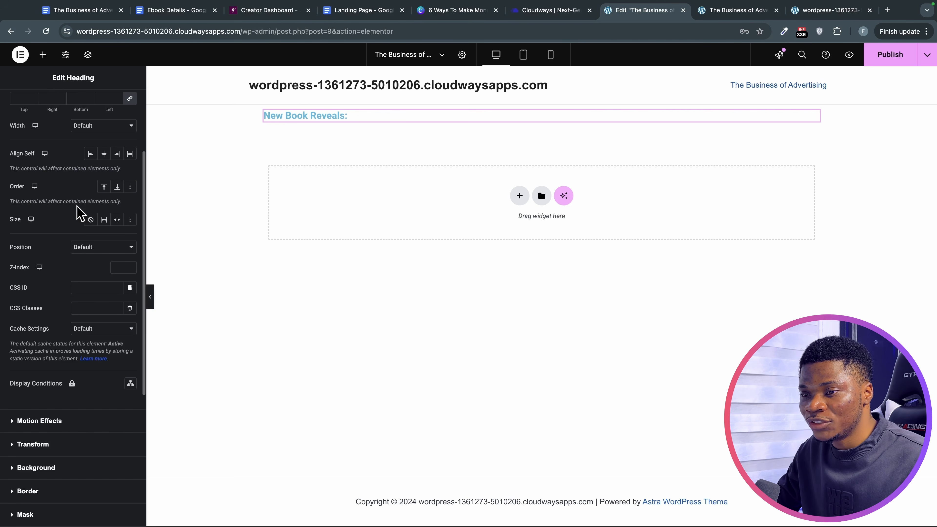
scroll(79, 213, down, 1)
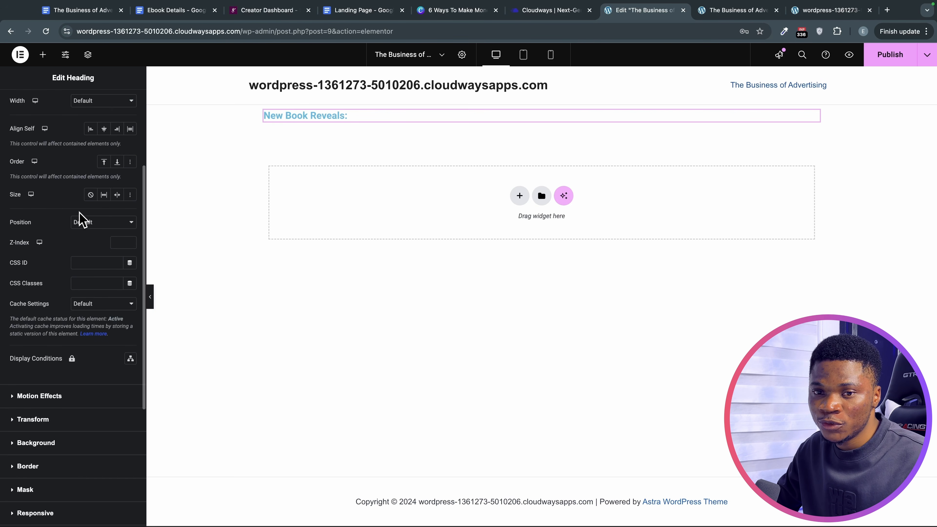
scroll(82, 220, down, 7)
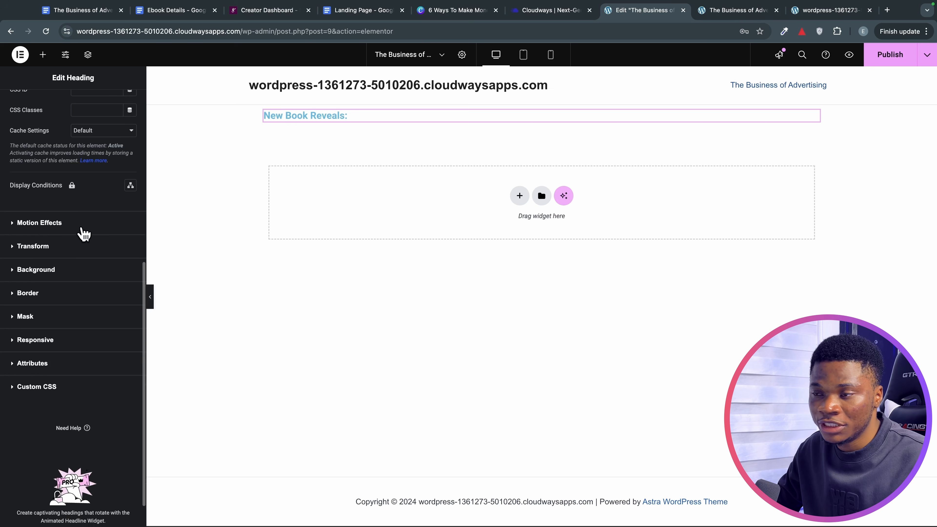
scroll(79, 200, up, 12)
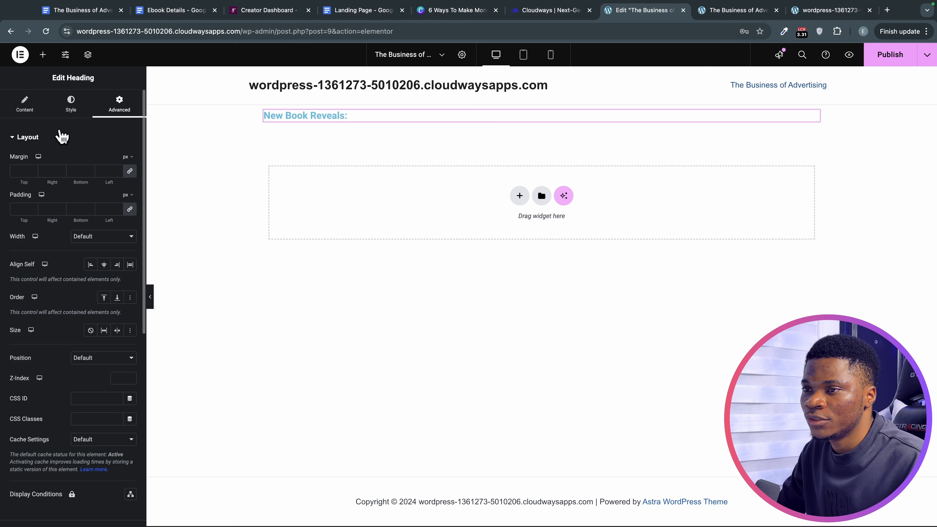
click(81, 103)
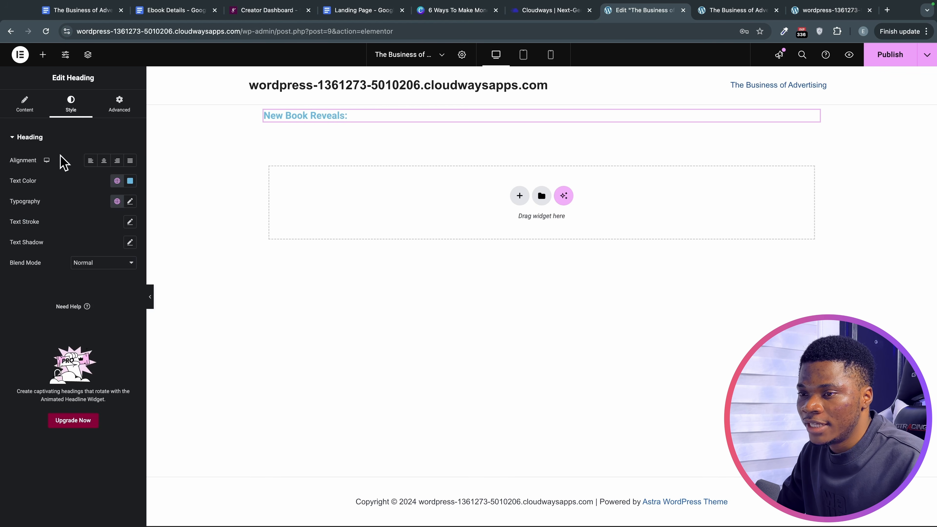
click(104, 161)
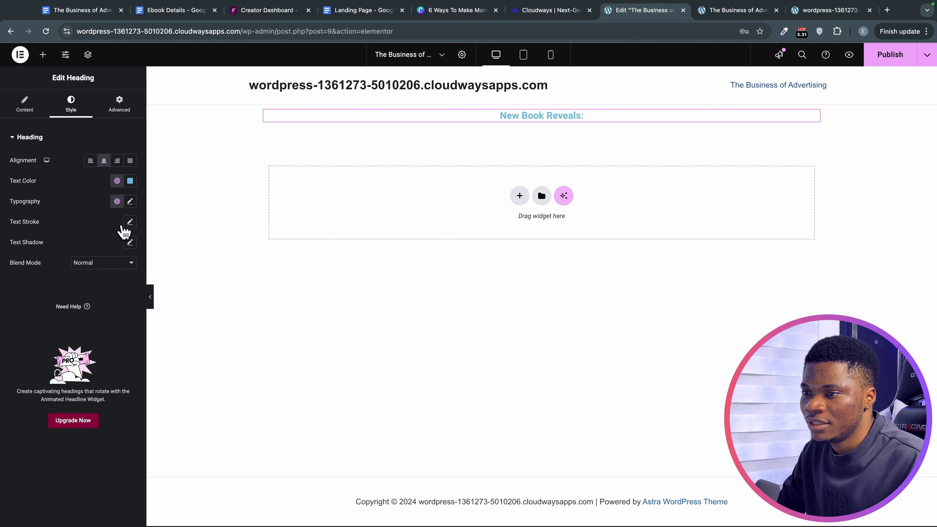
Change the 'New Book Reveals:' heading colour from blue to a bright, fully saturated red.
click(130, 181)
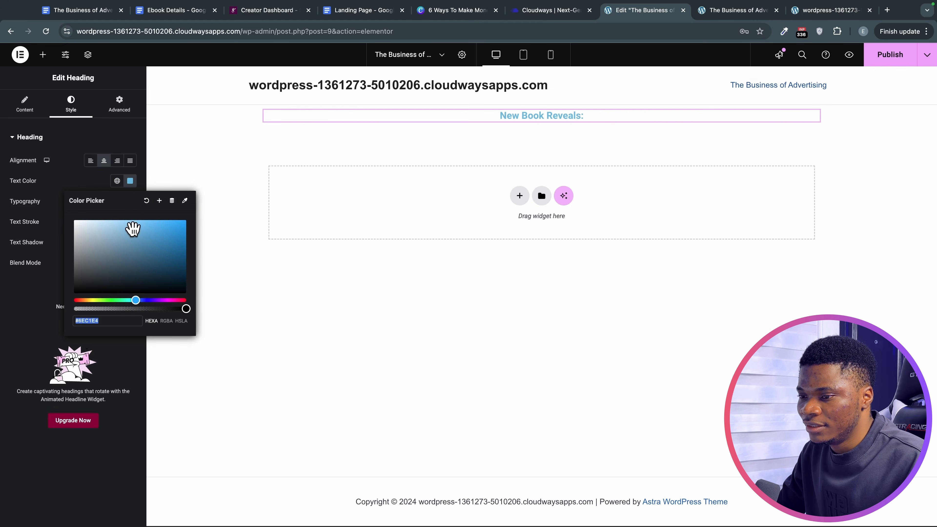
drag(134, 300, 61, 300)
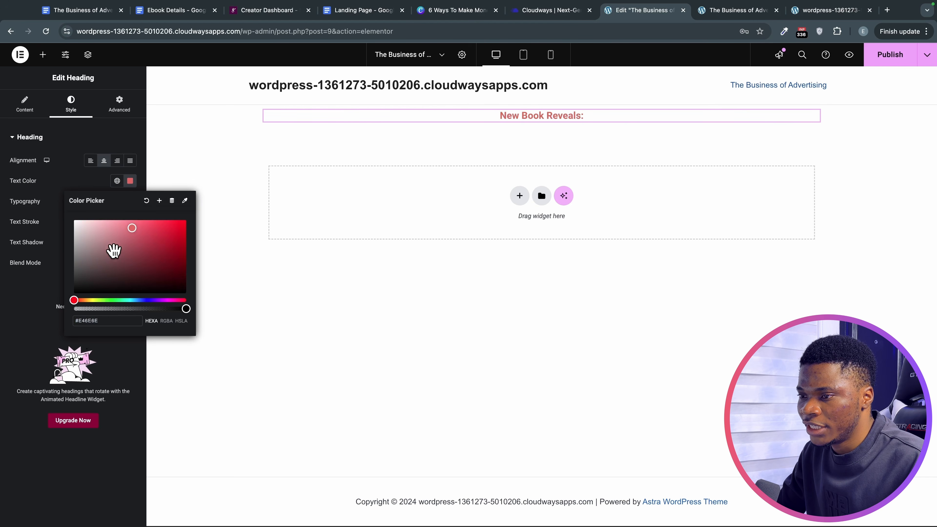
click(185, 224)
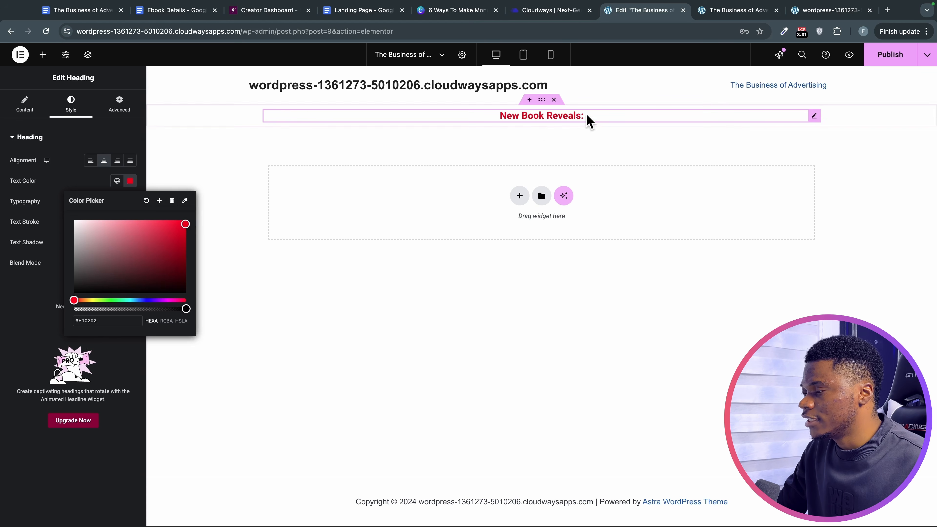
Check the red colour code in the landing page notes, then close the colour picker and open Typography.
click(363, 11)
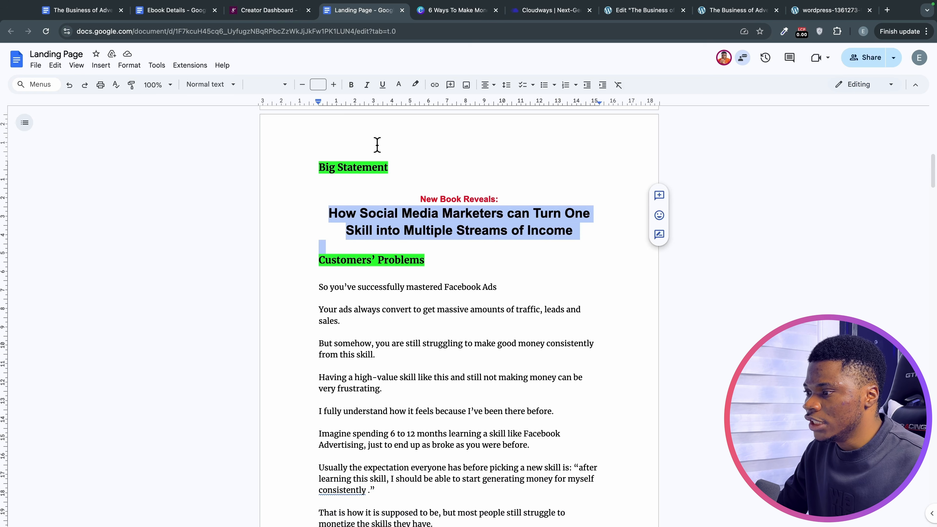
scroll(406, 222, down, 15)
scroll(417, 260, down, 20)
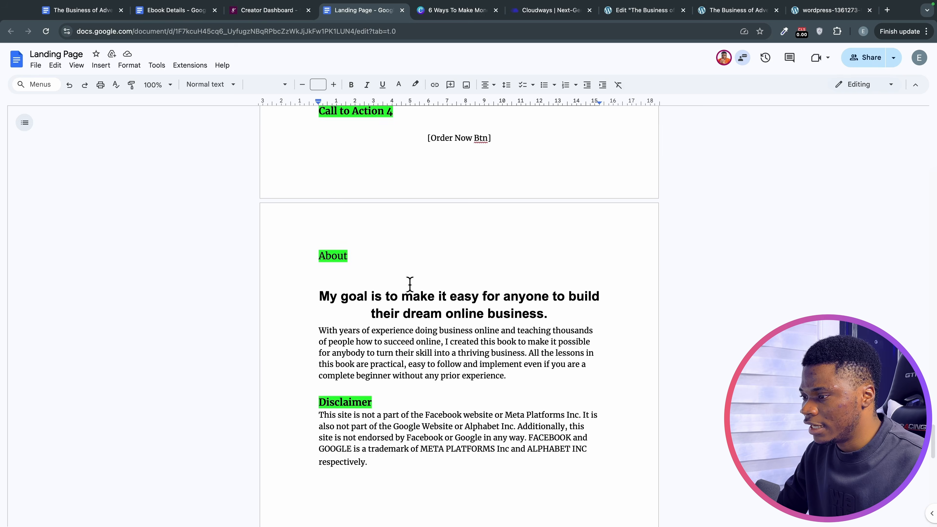
scroll(409, 284, down, 6)
scroll(408, 282, up, 5)
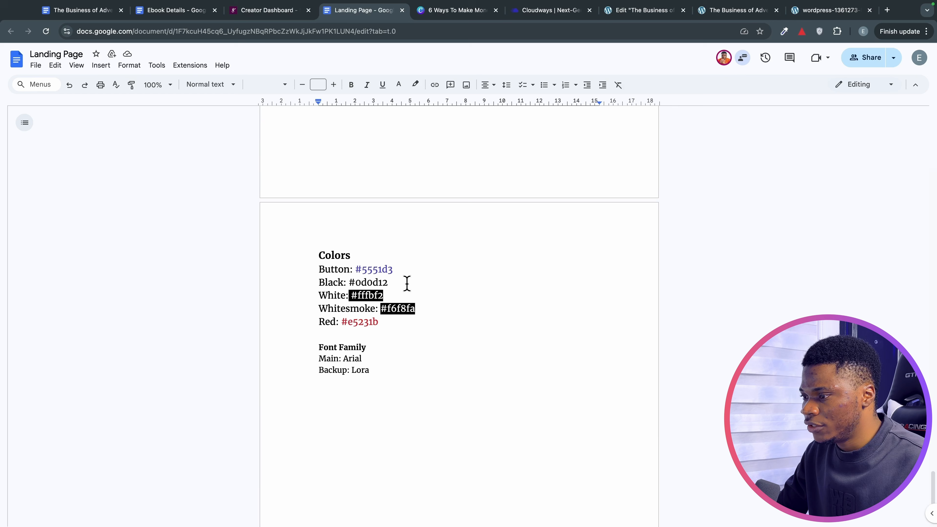
click(346, 281)
scroll(347, 276, down, 2)
drag(342, 255, 371, 257)
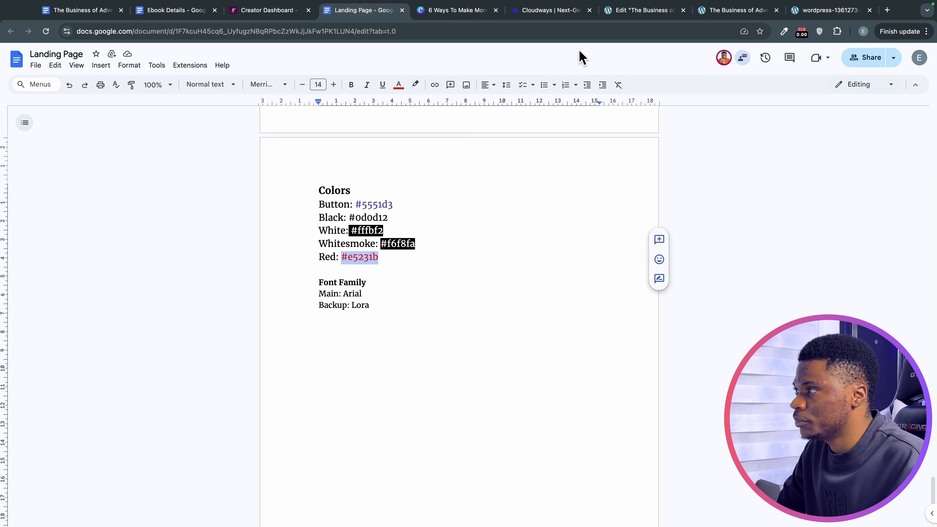
click(640, 21)
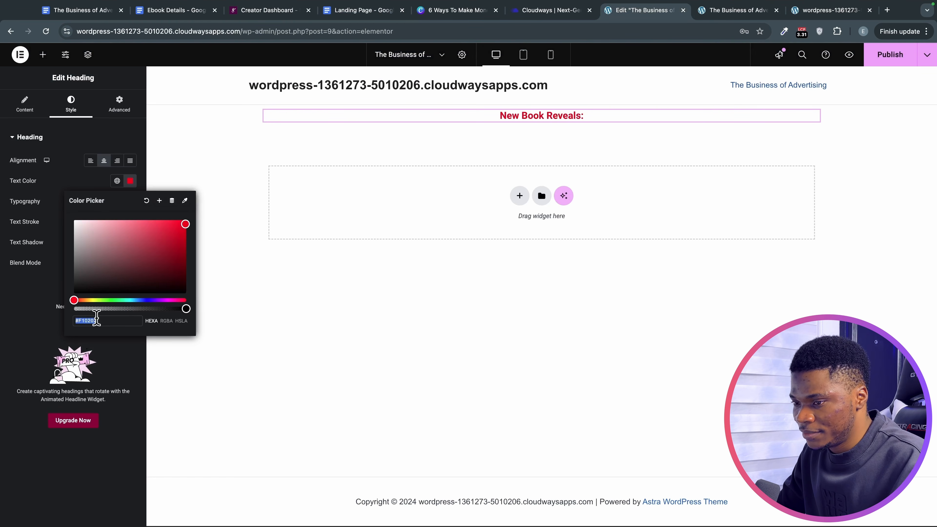
click(21, 300)
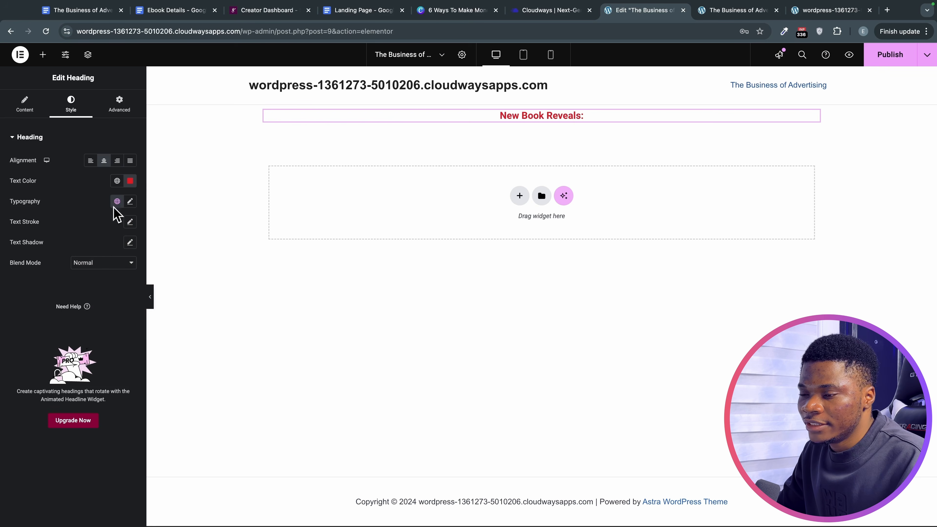
click(130, 202)
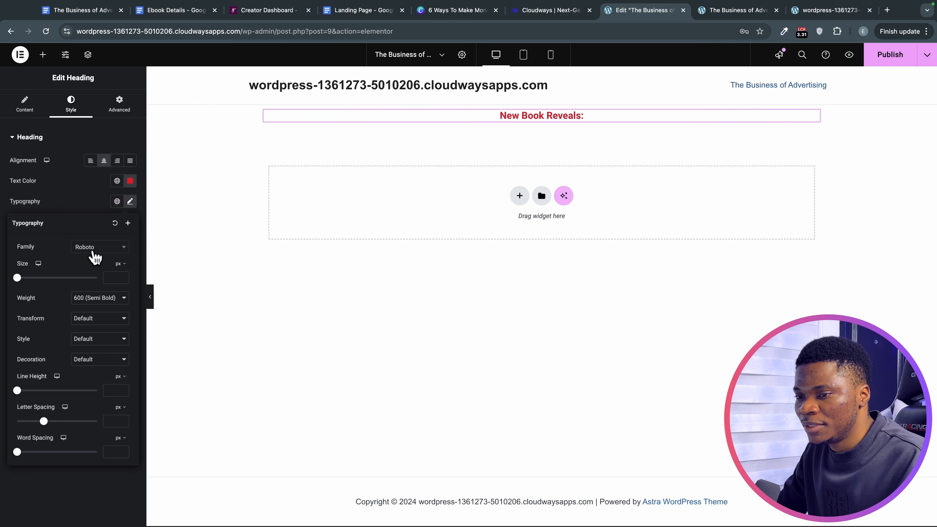
Set the kicker font to Arial at 22 px, keeping 600 Semi Bold weight and the default letter case.
click(101, 247)
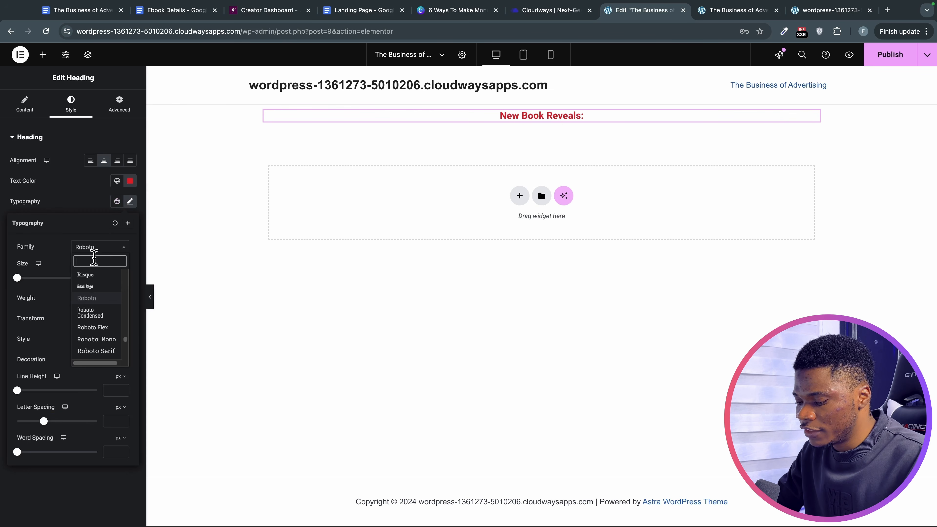
text(ari)
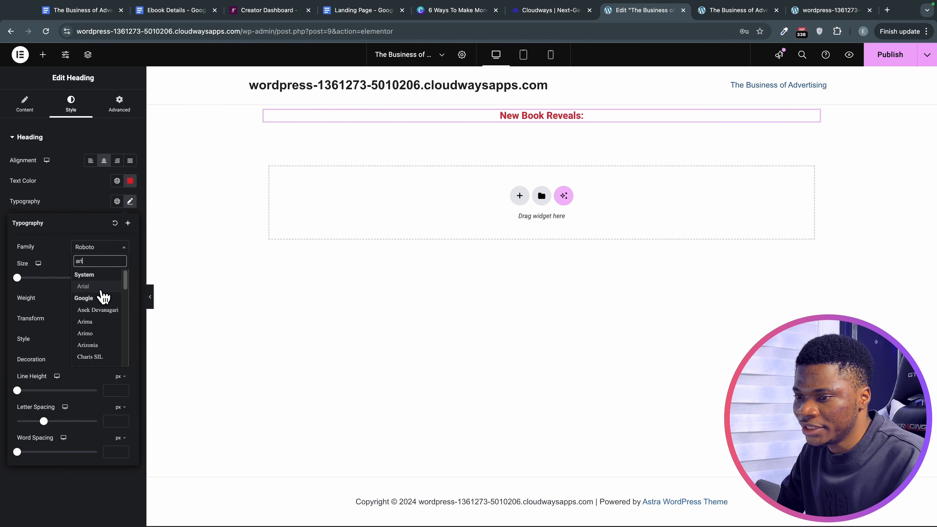
click(98, 287)
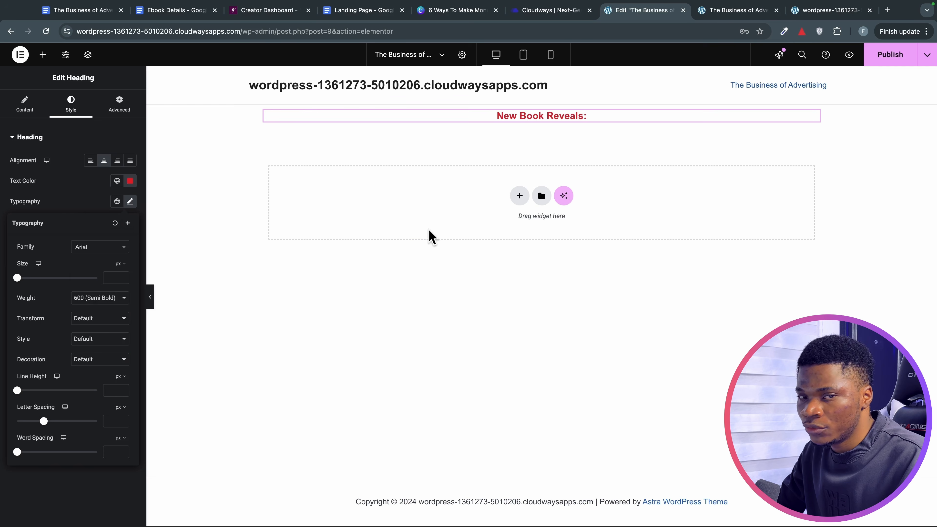
drag(19, 279, 26, 281)
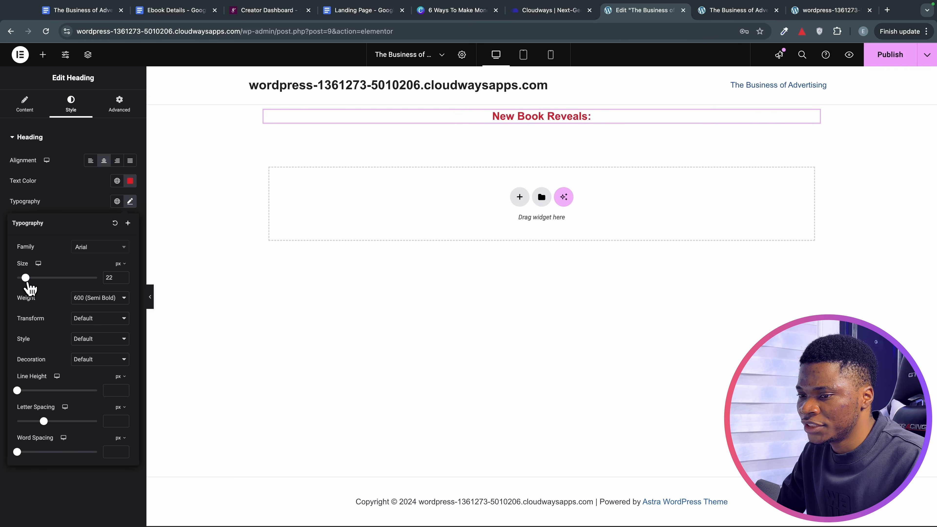
click(88, 298)
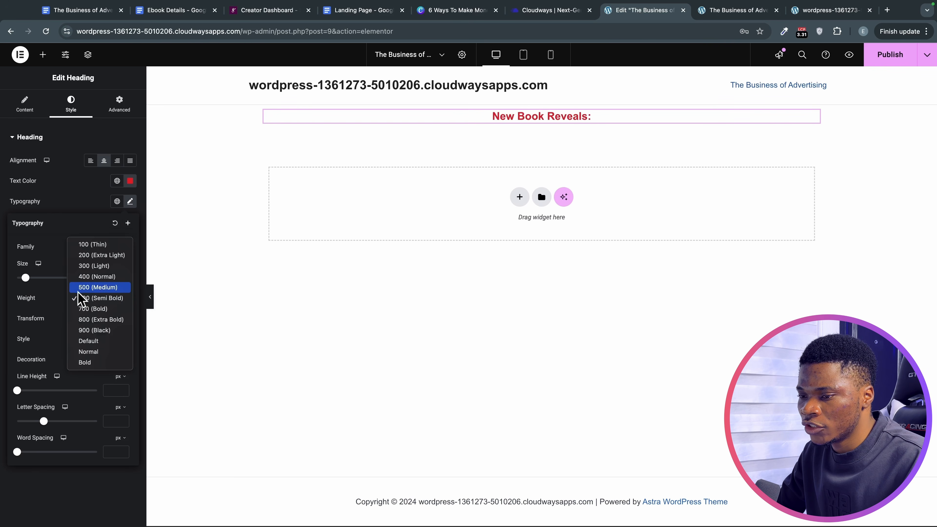
click(59, 299)
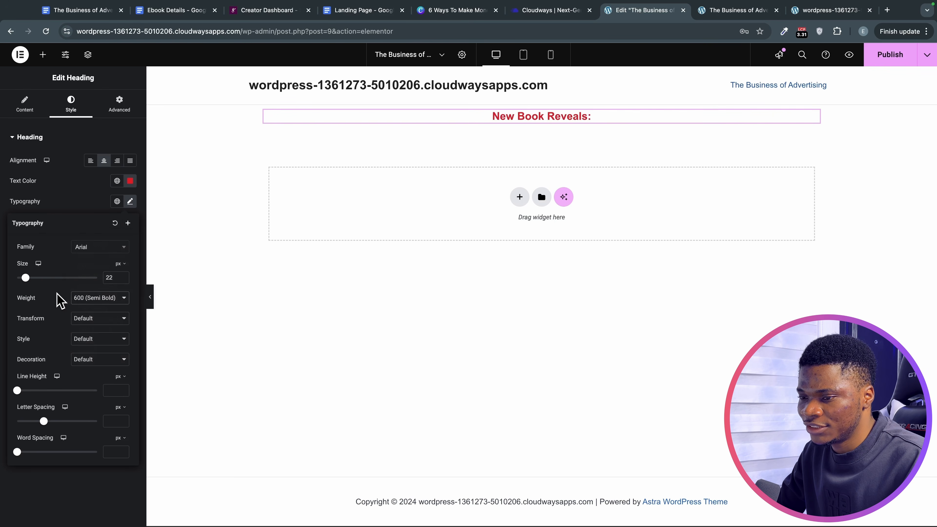
click(95, 318)
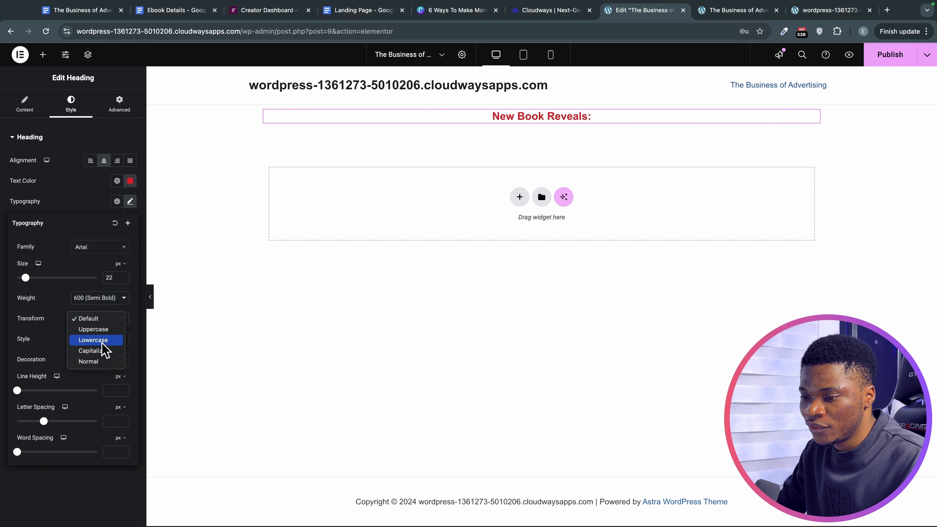
click(48, 332)
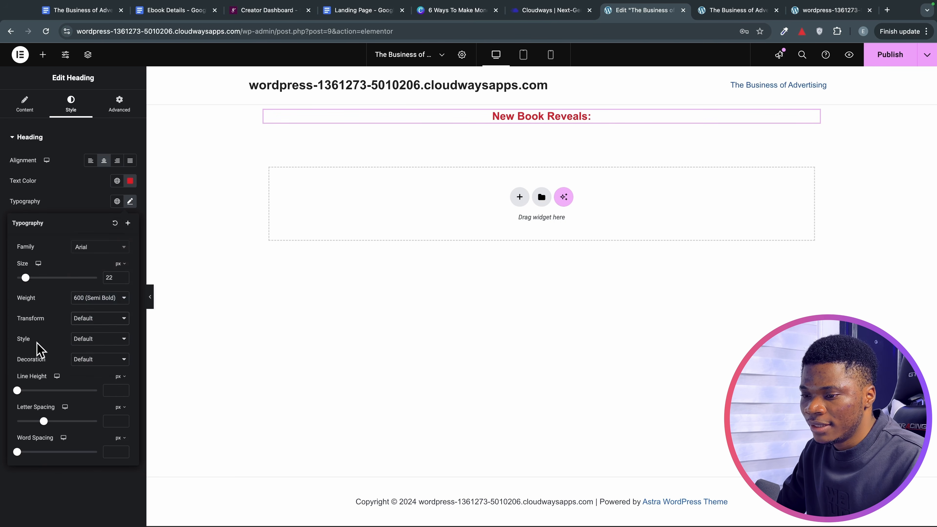
Make the kicker italic and underlined with letter spacing set to 0.
click(83, 340)
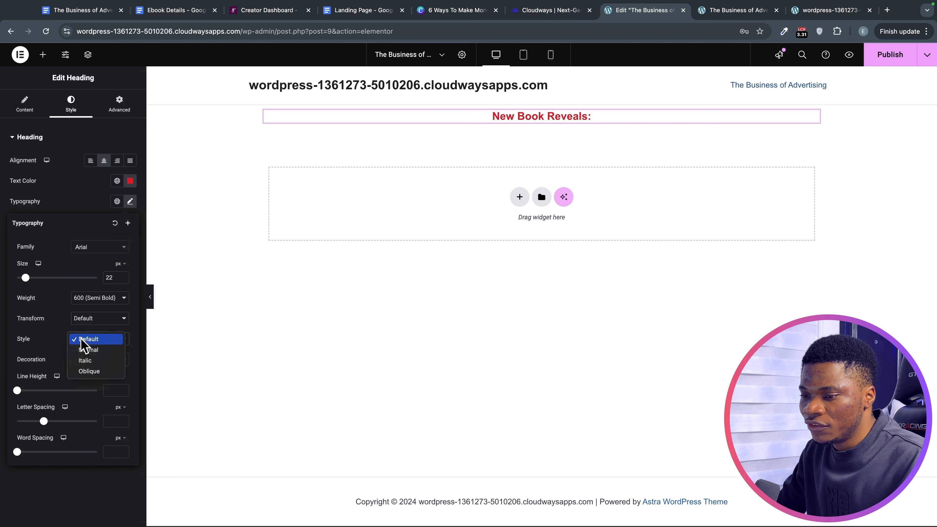
click(99, 360)
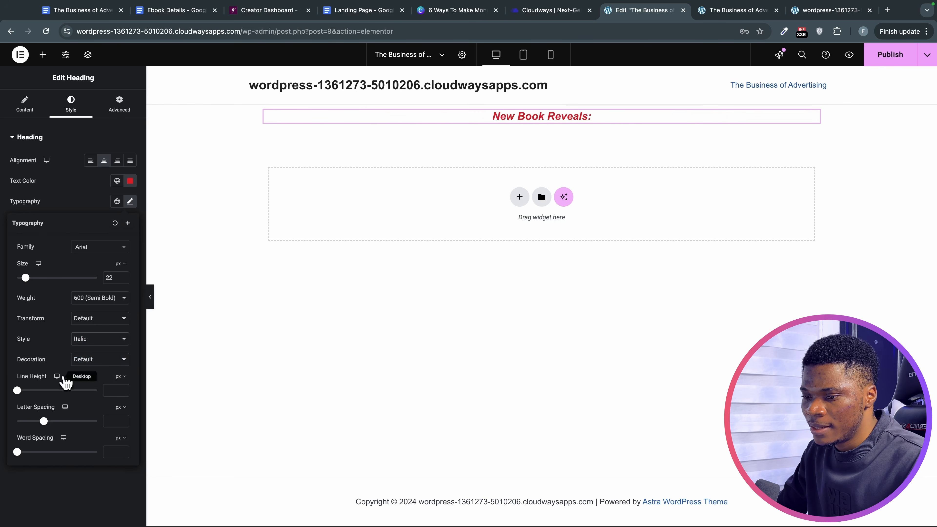
click(79, 359)
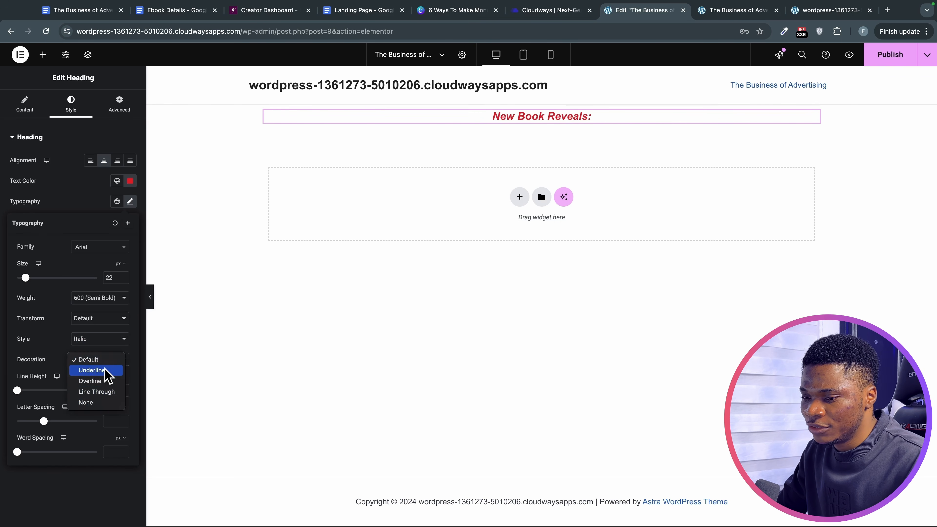
click(105, 370)
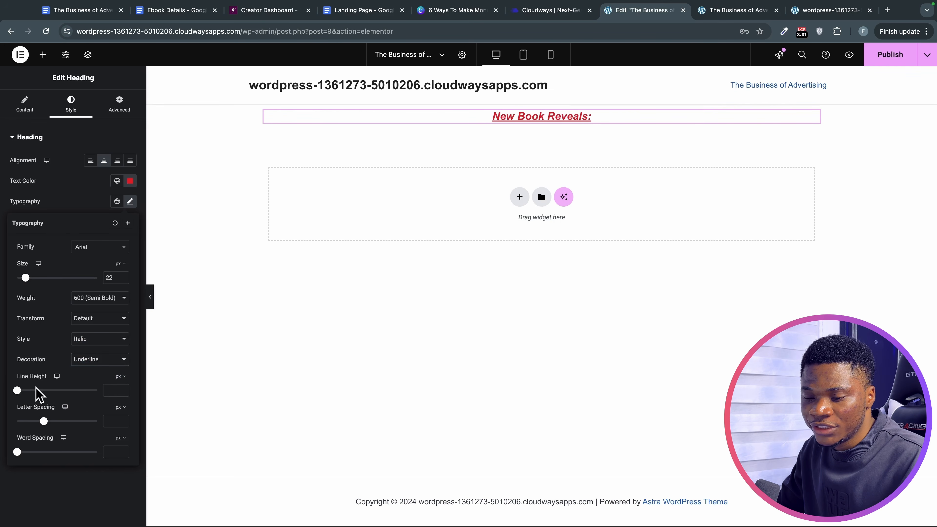
mouse_move(44, 421)
mouse_down()
mouse_move(92, 423)
mouse_move(48, 423)
mouse_up()
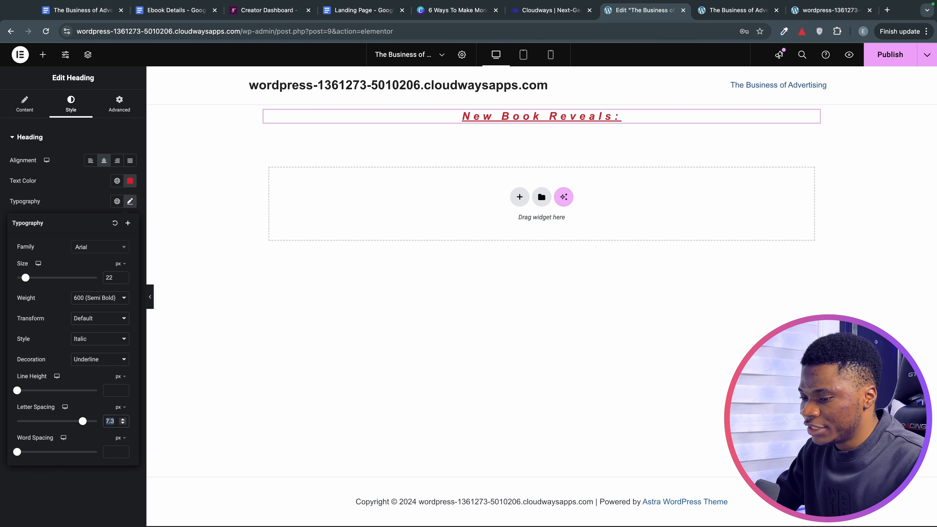
text(0)
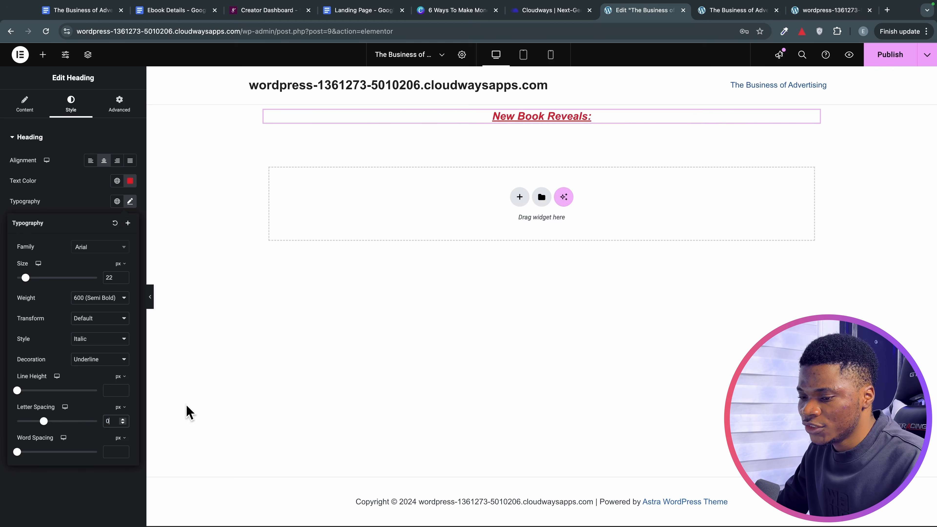
click(87, 473)
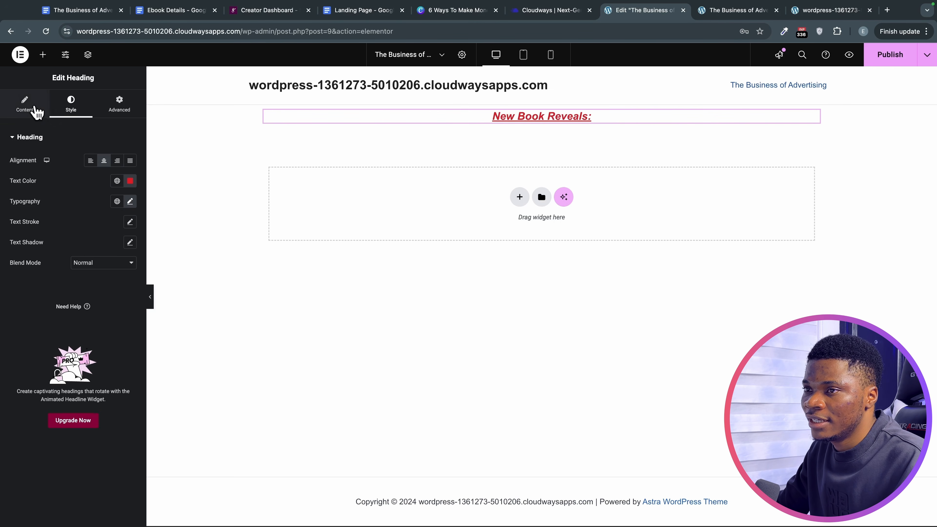
Add a Heading widget below the kicker and paste in the headline copied from the Landing Page document.
click(40, 56)
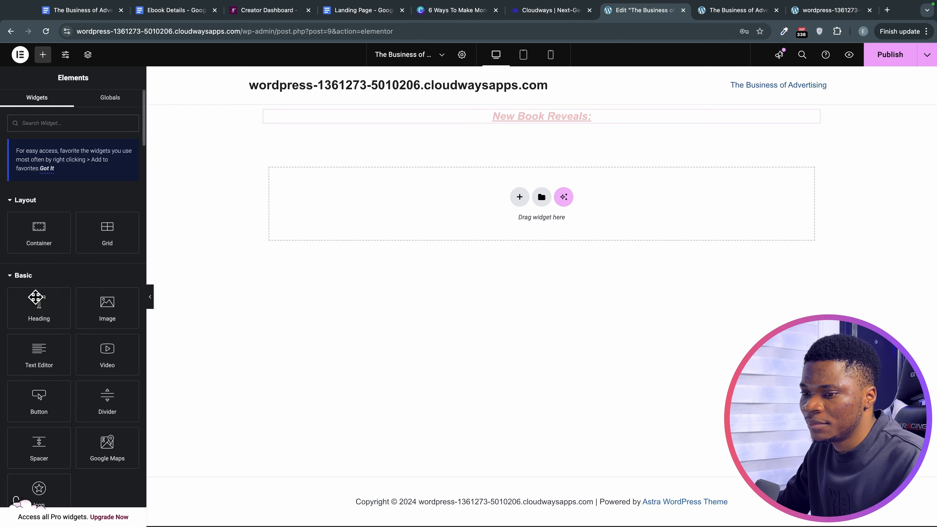
drag(38, 308, 545, 129)
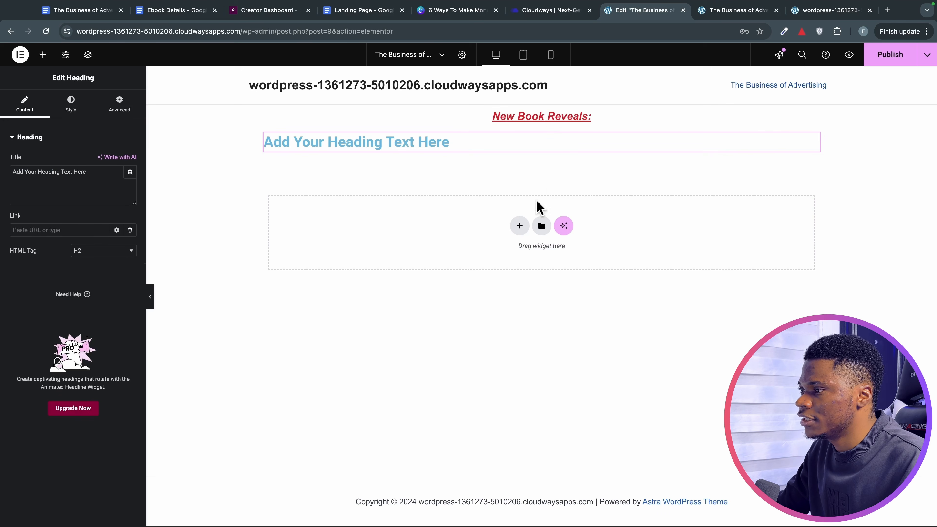
click(345, 22)
scroll(524, 326, up, 10)
drag(329, 167, 574, 188)
key(super+c)
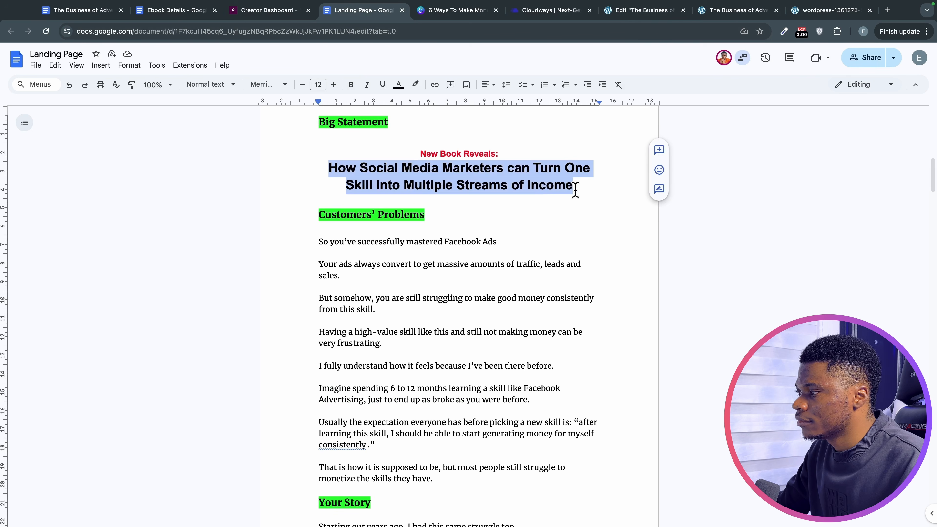
click(629, 12)
key(super+a)
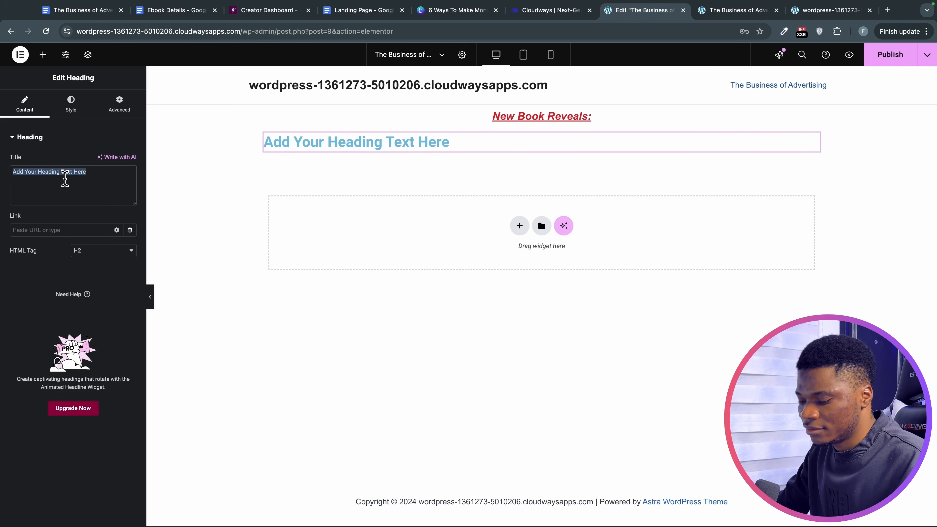
key(super+v)
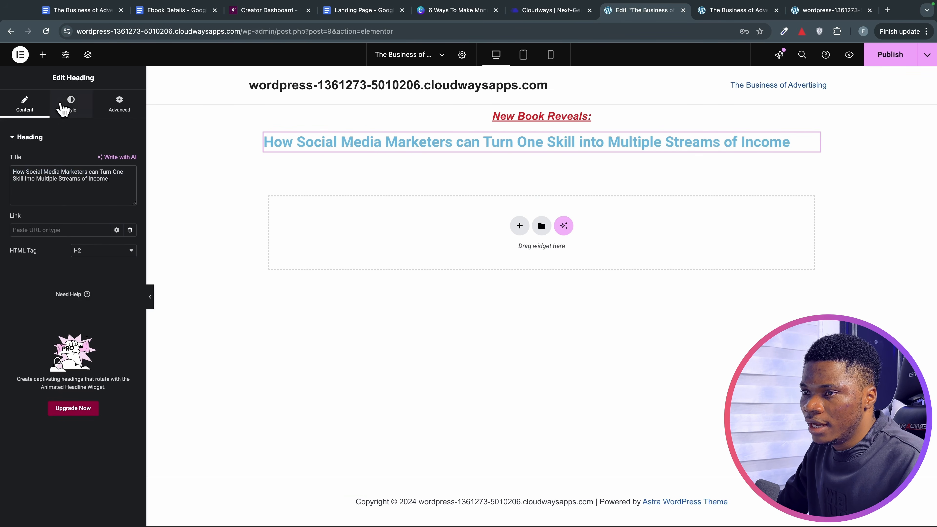
Centre the new headline and copy the black colour code #0d0d12 from the notes.
click(70, 107)
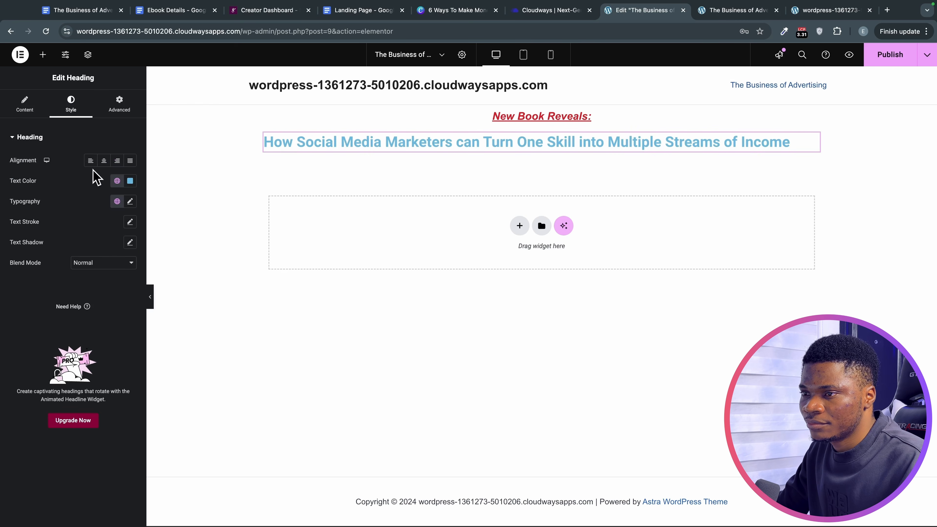
click(105, 160)
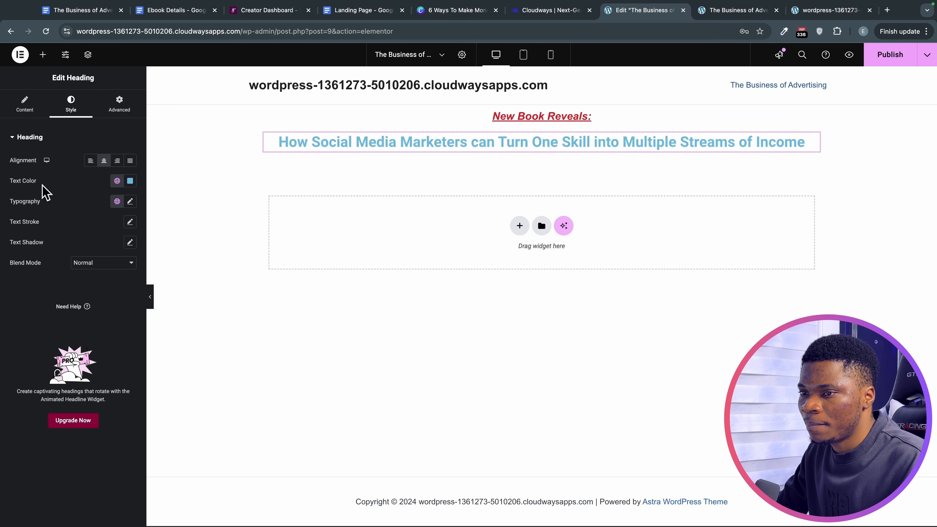
click(359, 11)
scroll(414, 339, down, 20)
scroll(410, 351, up, 8)
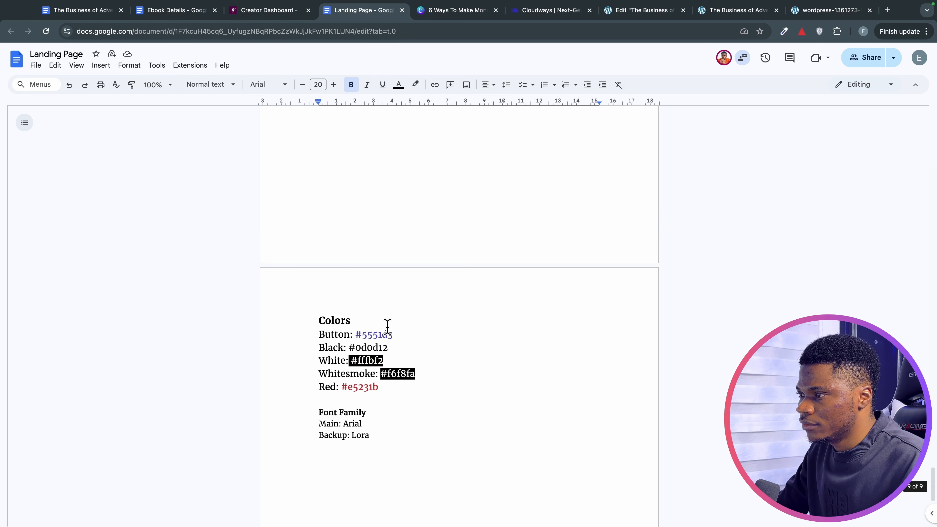
scroll(385, 355, down, 1)
drag(350, 345, 395, 346)
key(super+c)
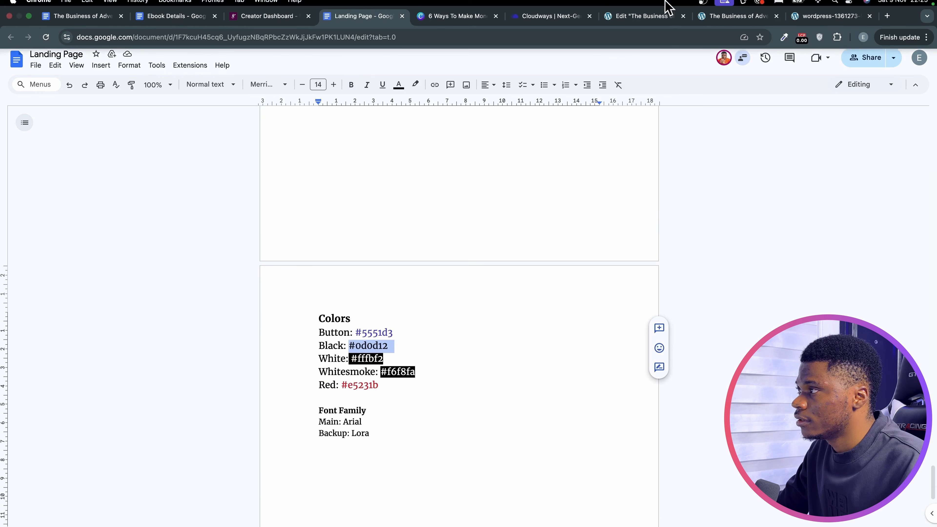
click(643, 22)
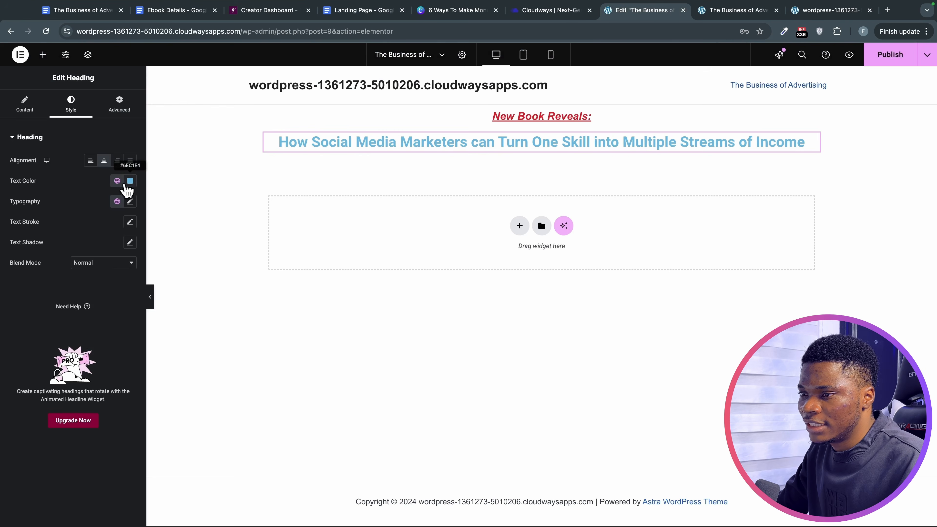
Set the headline text colour to black #0d0d12.
click(130, 181)
triple_click(104, 320)
key(super+v)
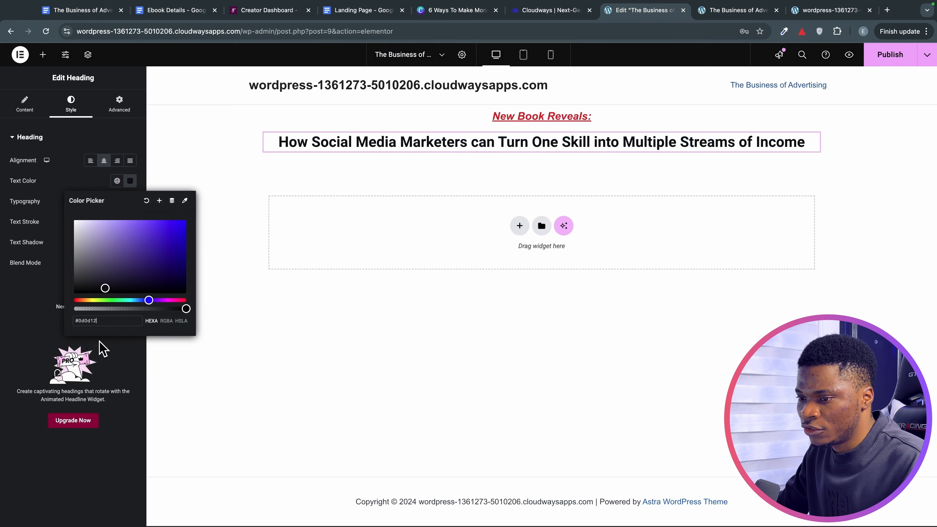
click(34, 297)
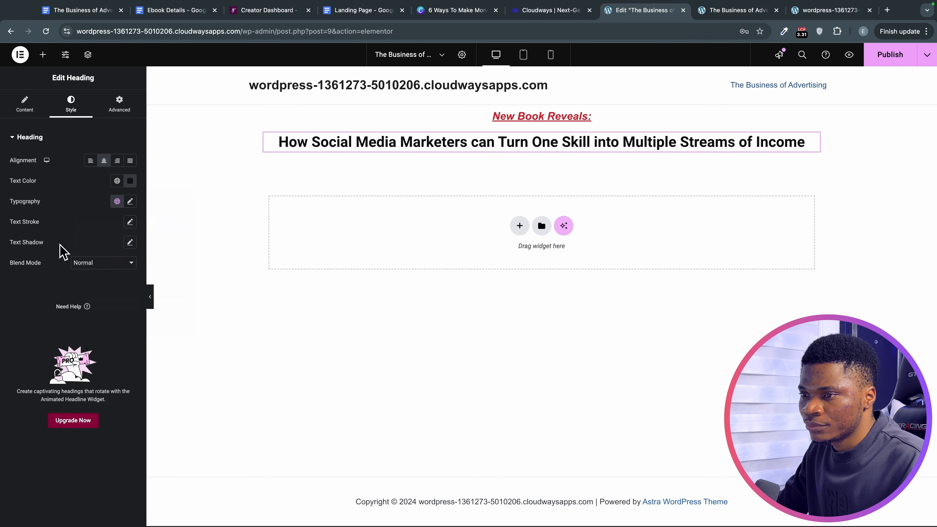
Give the headline Arial 55 px uppercase type with 55 px line height, and publish the page.
click(129, 201)
click(88, 246)
text(a)
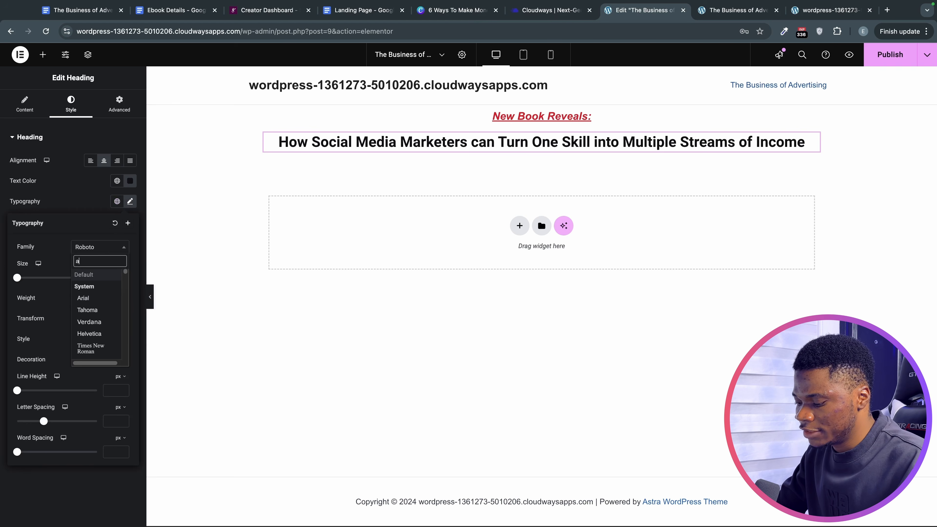
text(ri)
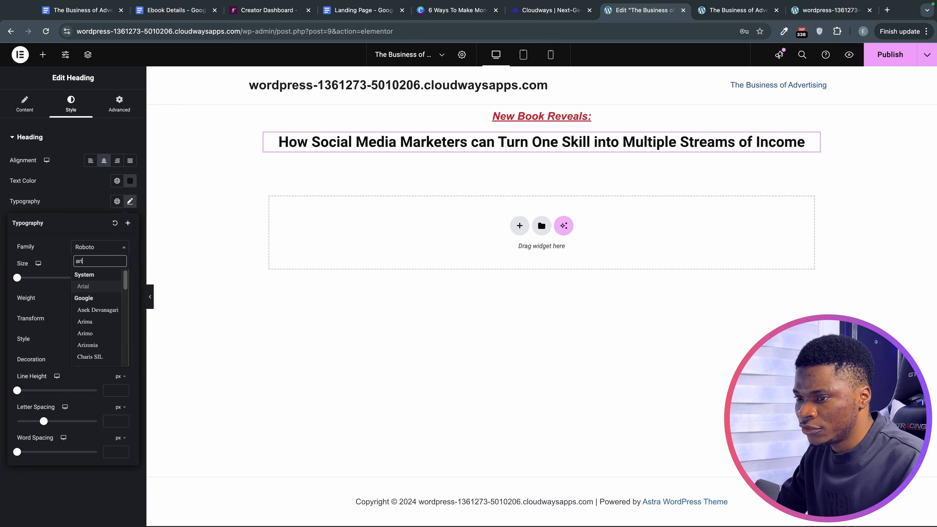
click(85, 287)
drag(17, 277, 39, 279)
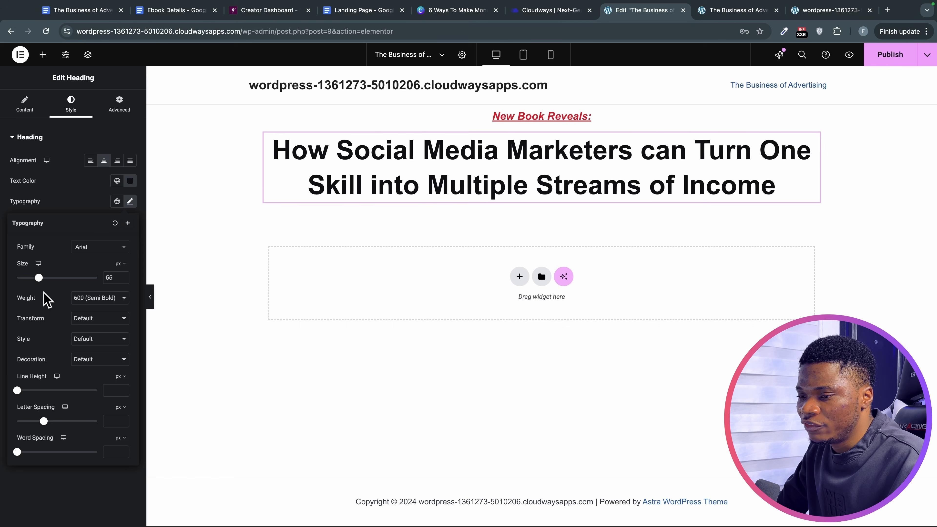
click(93, 319)
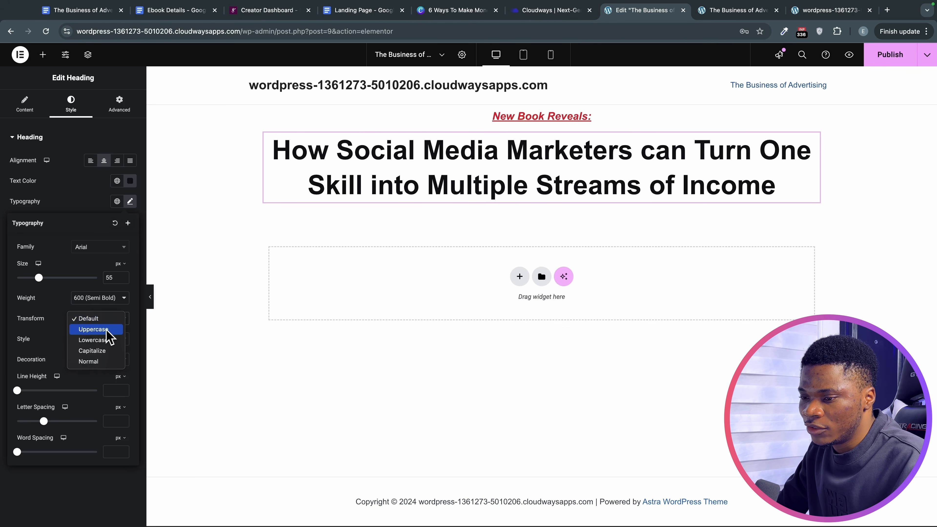
click(102, 330)
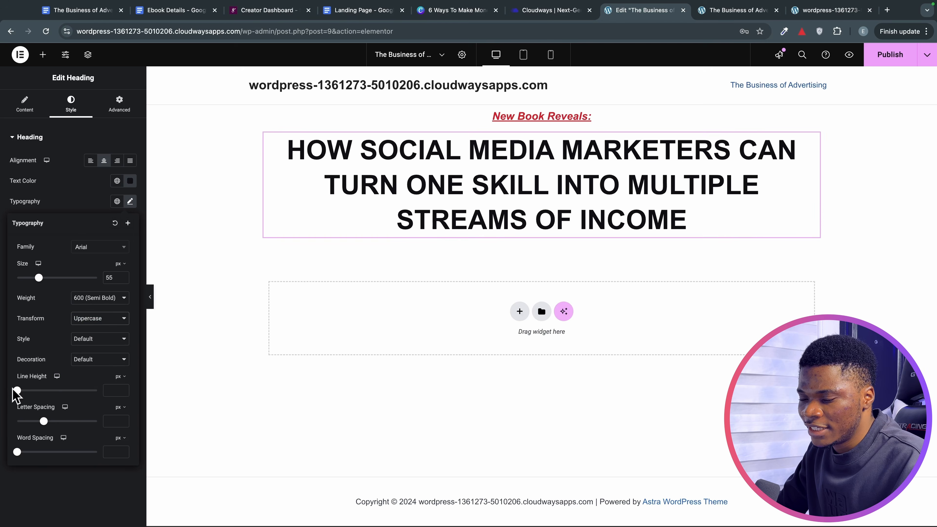
drag(17, 390, 61, 390)
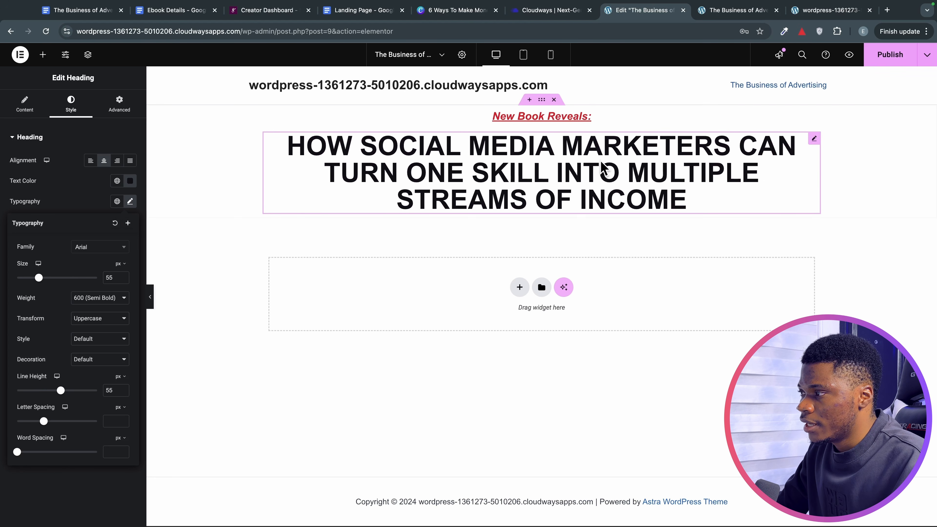
click(45, 503)
click(870, 61)
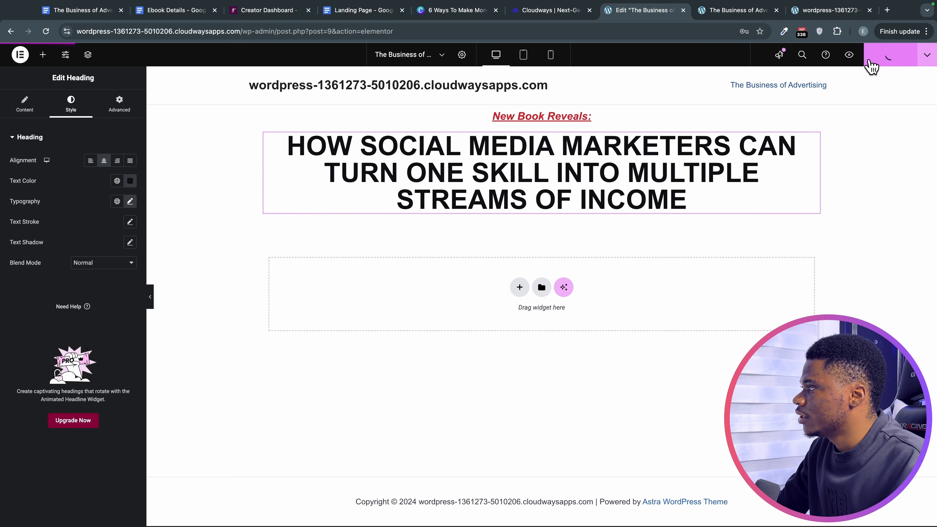
Reload the live page tab to view the red kicker above the black uppercase headline.
click(750, 15)
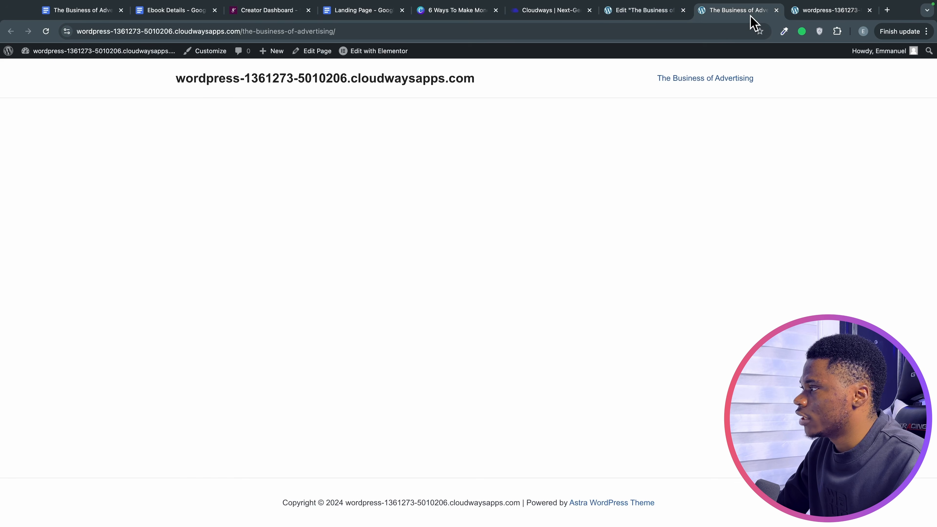
click(47, 31)
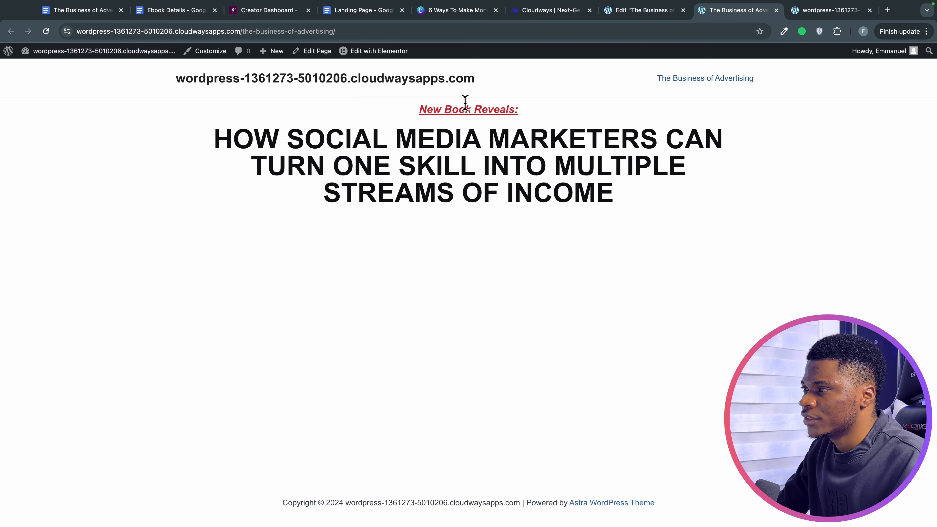
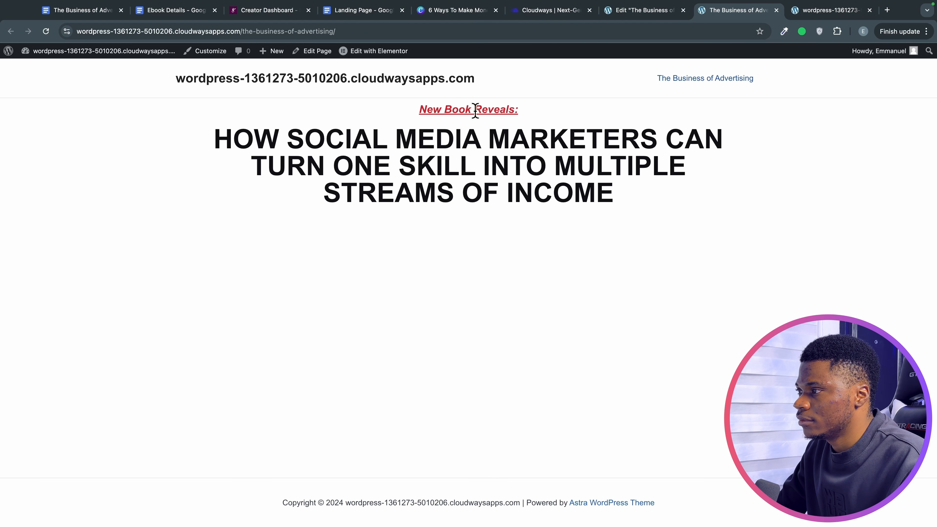
Switch to the Elementor editor tab for The Business of Advertising page.
click(623, 11)
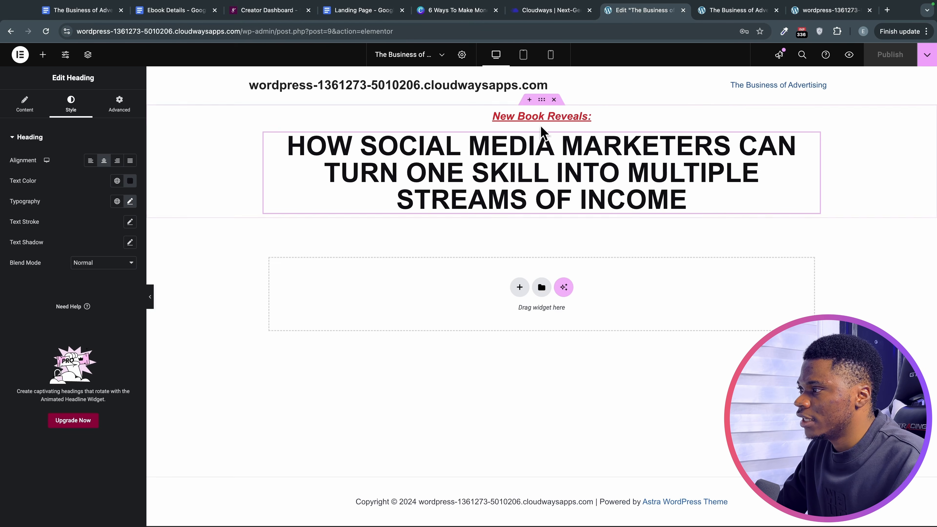
Give the headline container an unlinked 30 px top margin, other sides 0.
click(541, 100)
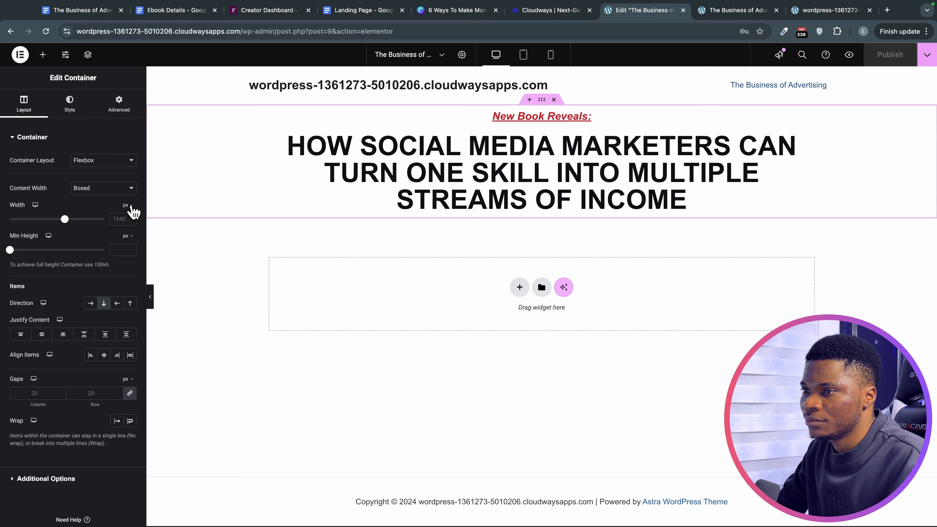
click(126, 105)
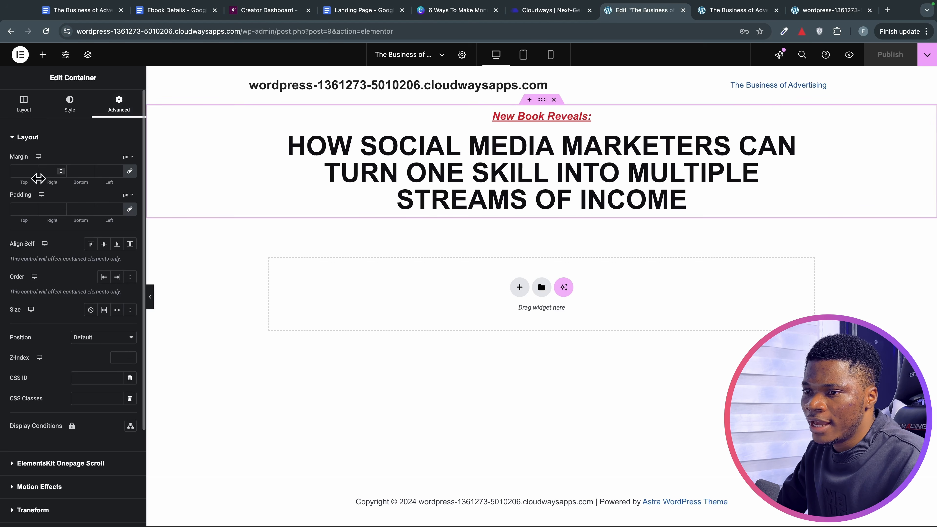
click(33, 169)
click(33, 169)
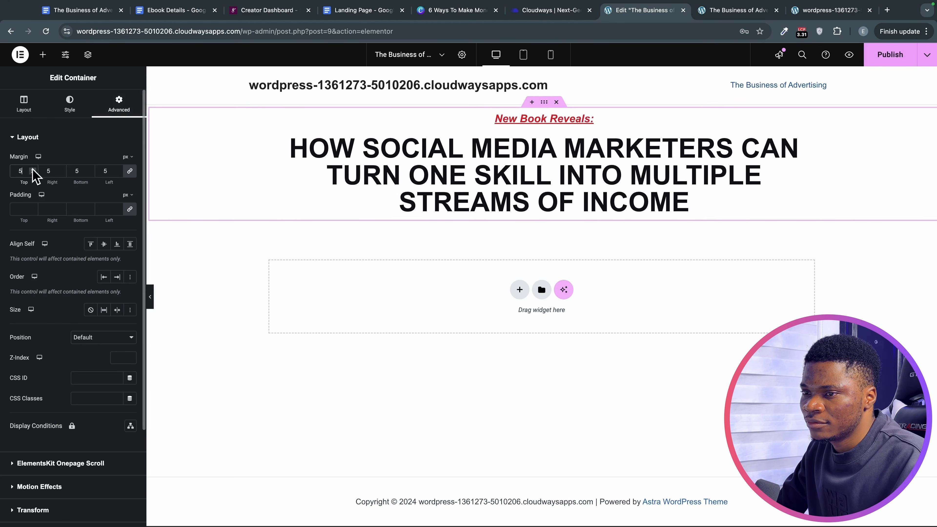
click(33, 169)
click(33, 170)
click(33, 169)
click(32, 169)
click(32, 169)
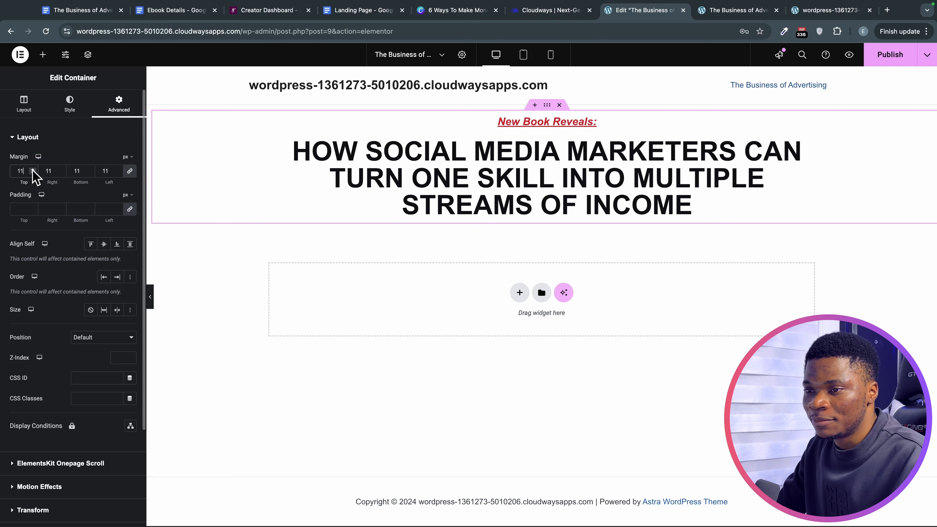
click(32, 169)
click(32, 169)
click(33, 169)
click(33, 169)
click(33, 169)
click(32, 169)
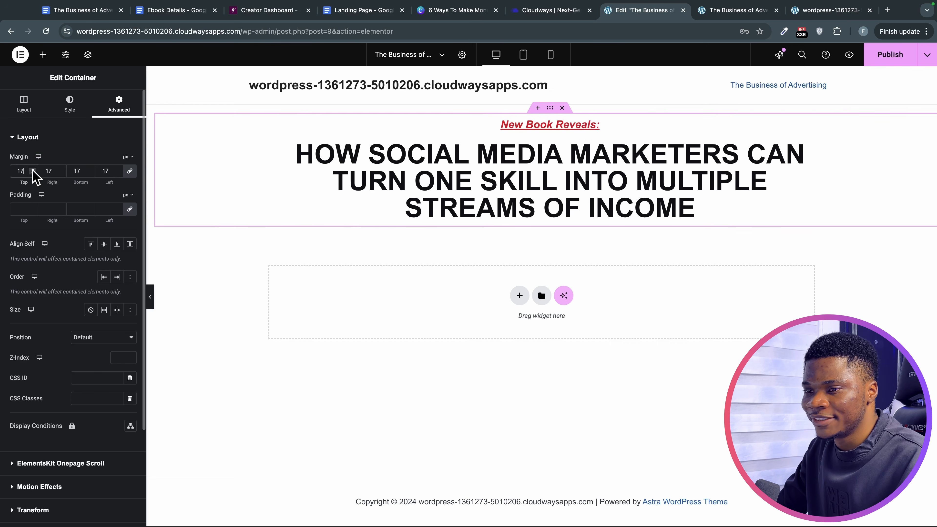
click(32, 169)
click(33, 169)
click(32, 169)
click(33, 169)
click(32, 169)
key(BackSpace)
key(BackSpace)
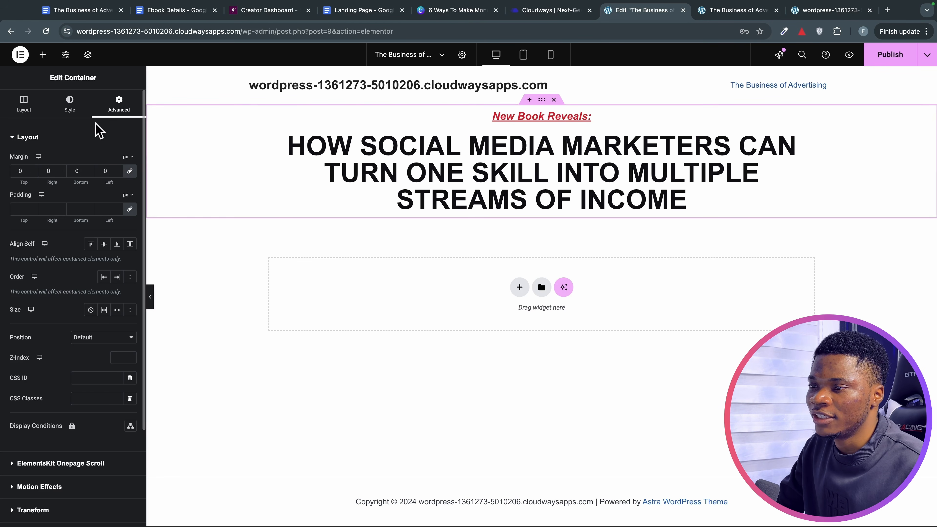
click(130, 174)
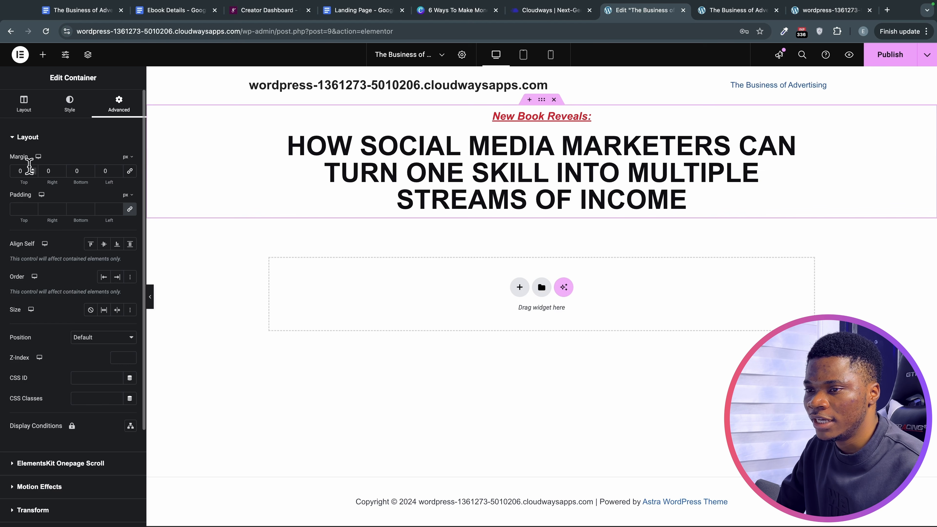
drag(33, 170, 33, 170)
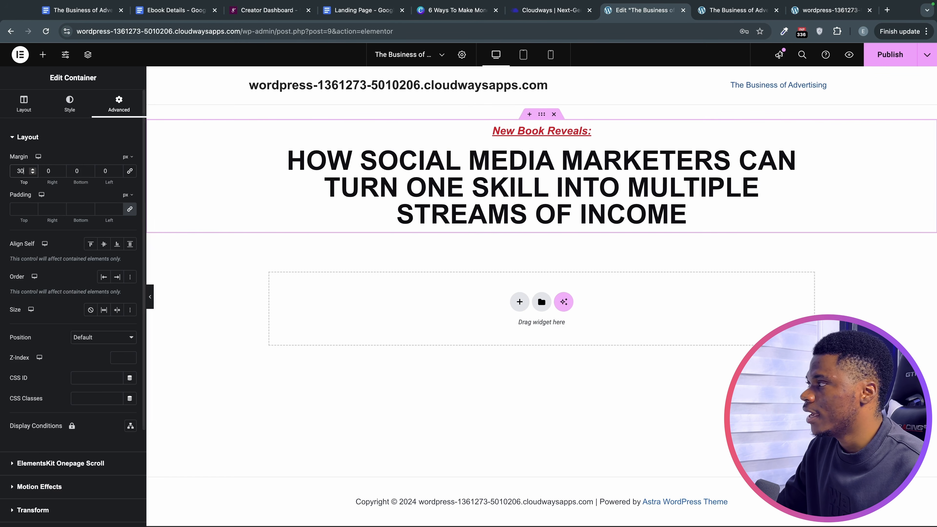
Publish the page, check the new spacing on the live site, then view the Landing Page outline.
click(892, 52)
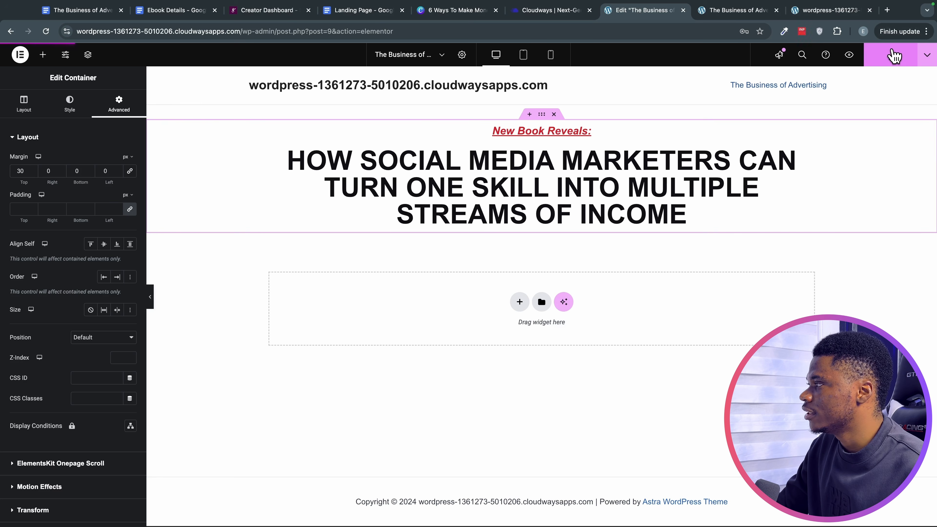
click(738, 10)
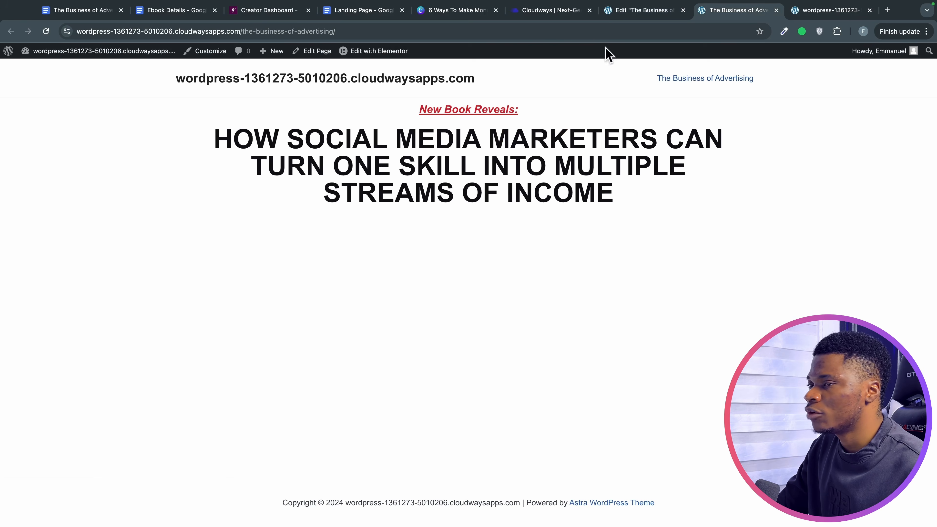
mouse_move(167, 58)
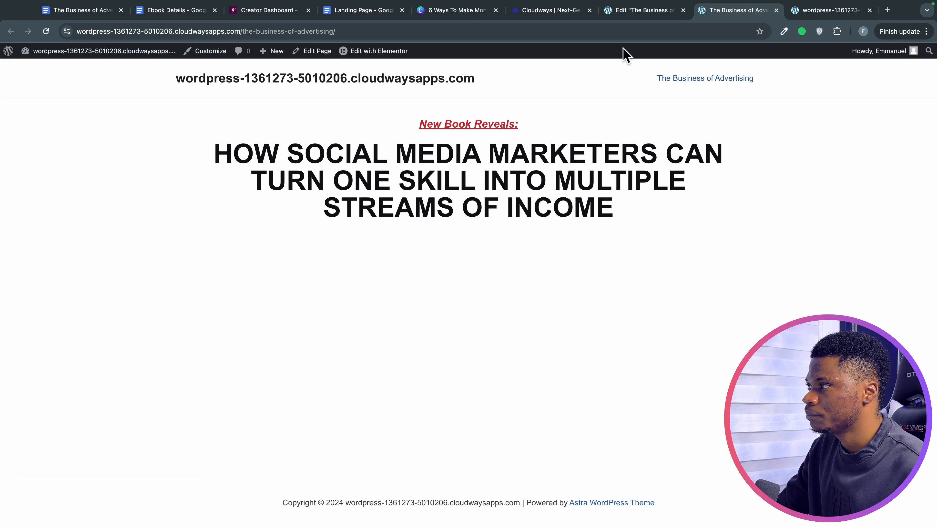
click(363, 10)
scroll(441, 233, up, 3)
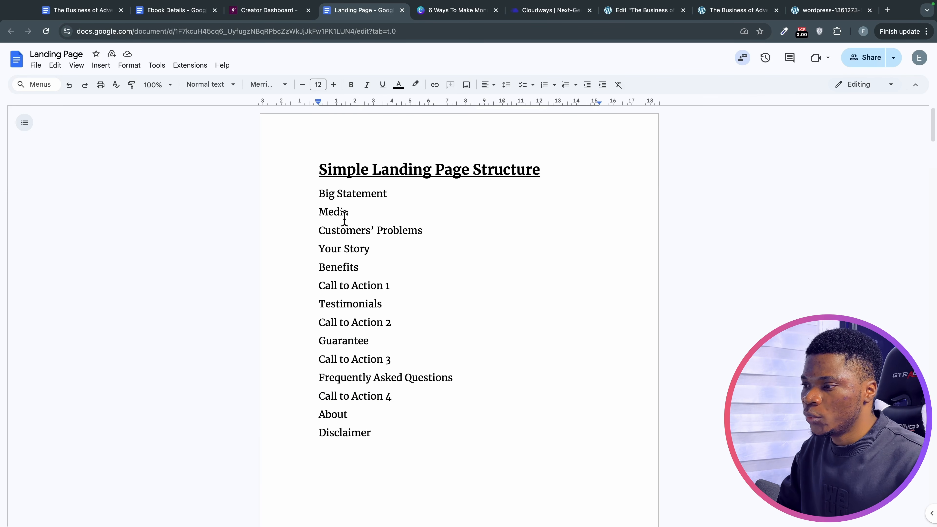
Highlight 'Media' as the next outline section and bring up the '6 Ways To Make Money' Canva design.
drag(353, 211, 309, 208)
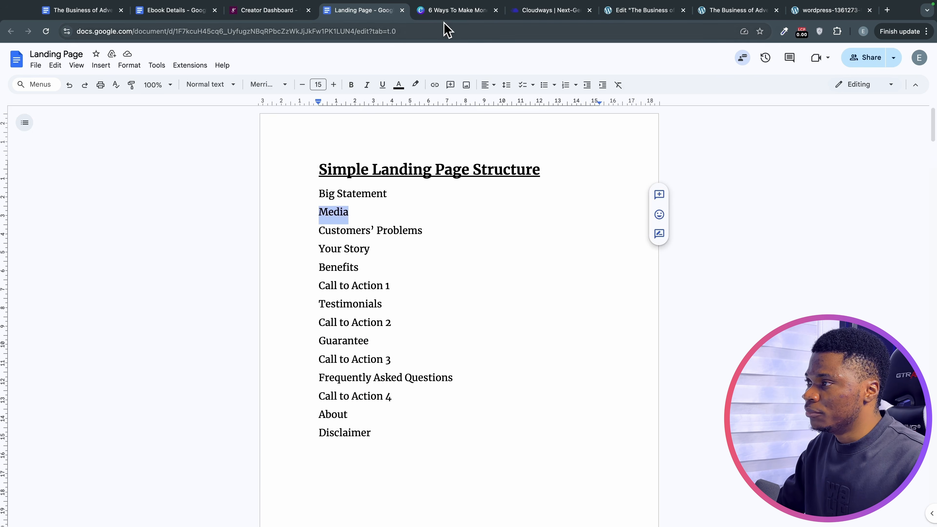
click(445, 17)
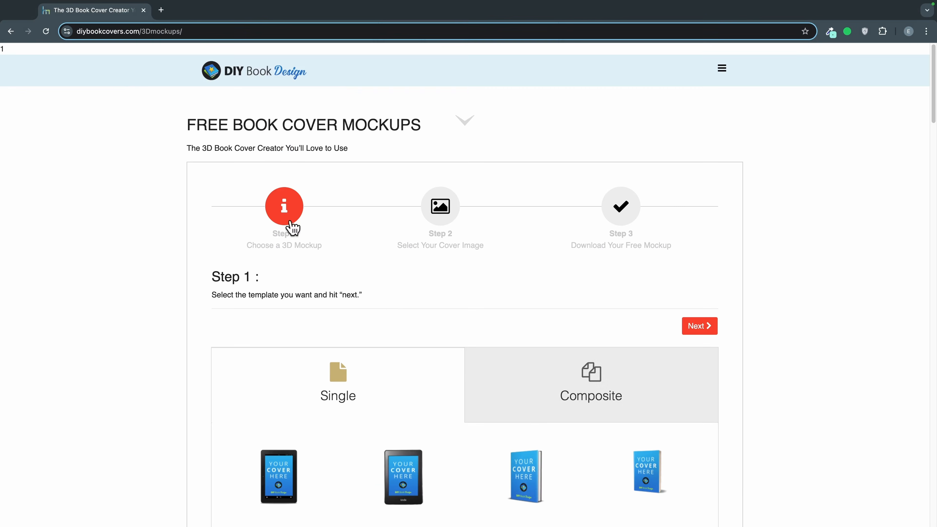
Pick a hardcover book mockup from Canva's Mockups app under Print > Books.
scroll(544, 417, down, 10)
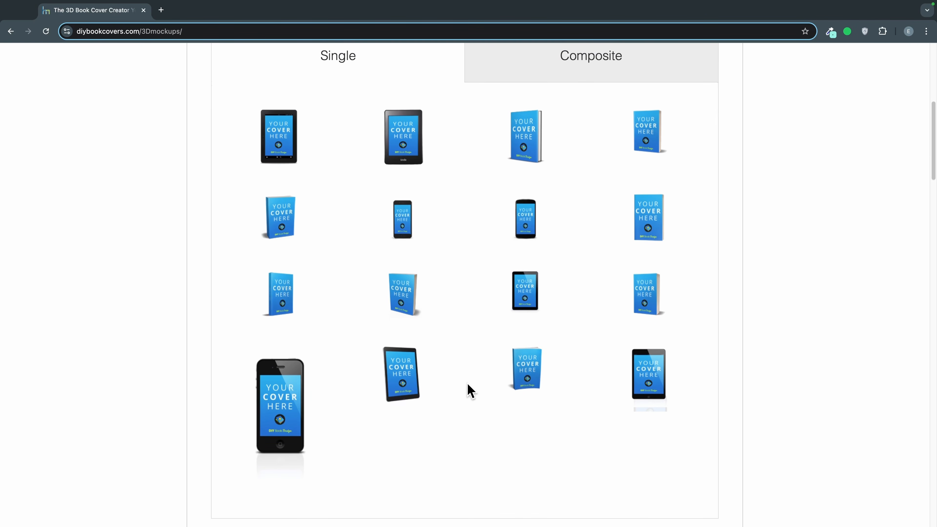
scroll(461, 378, up, 4)
scroll(509, 271, up, 5)
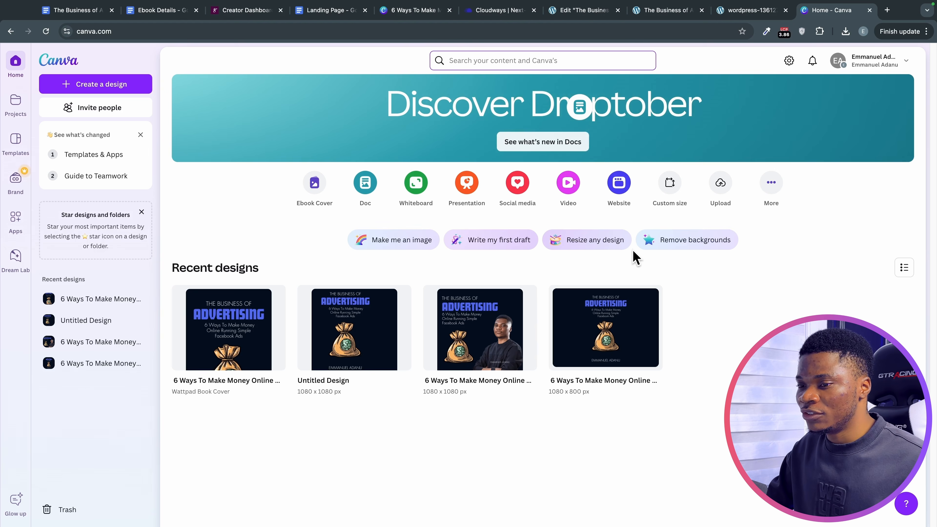
click(16, 221)
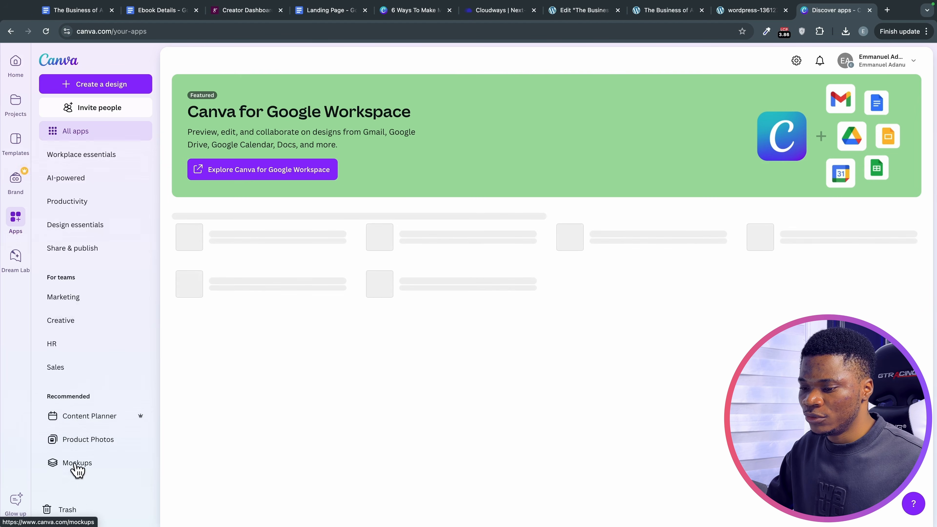
click(77, 466)
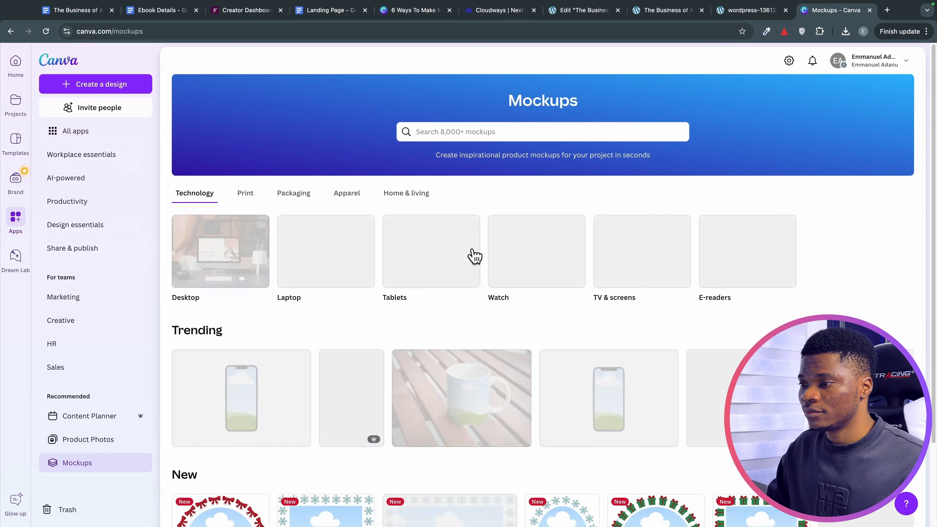
click(248, 193)
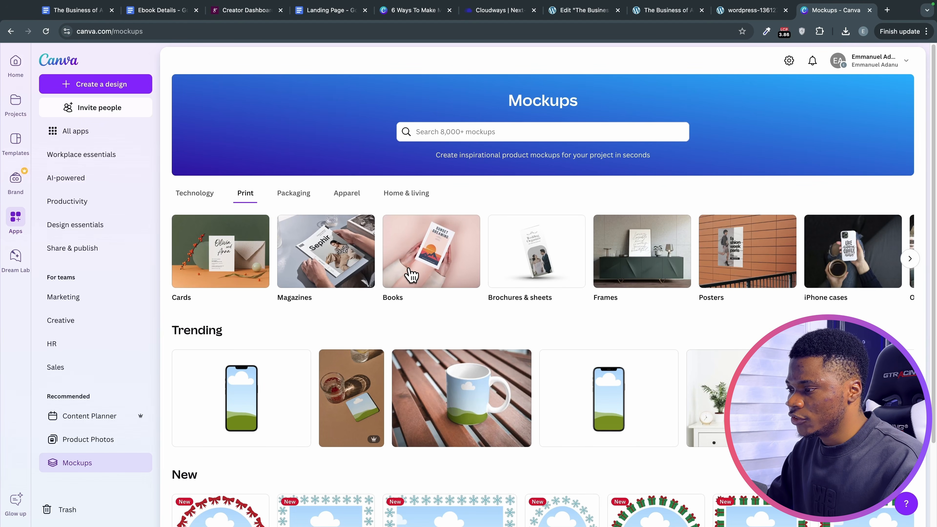
click(412, 273)
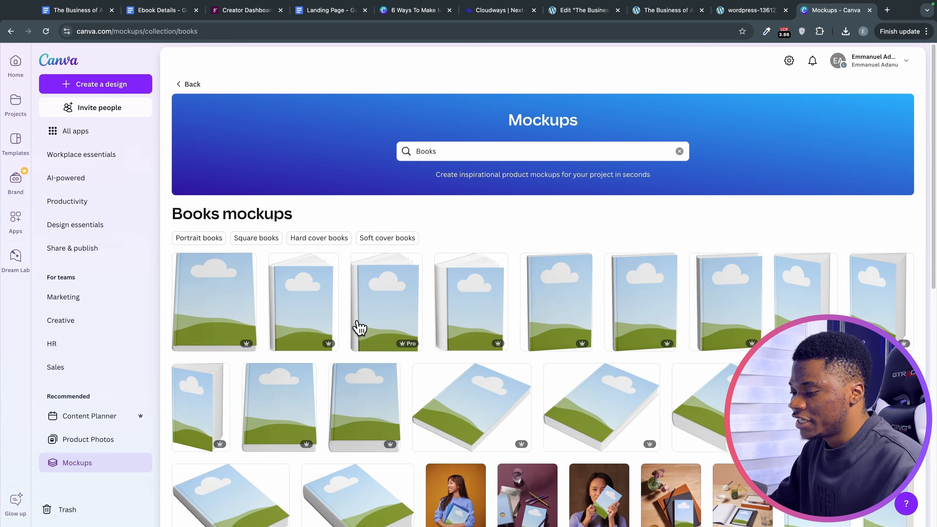
scroll(360, 328, down, 5)
scroll(358, 327, down, 5)
scroll(382, 313, up, 10)
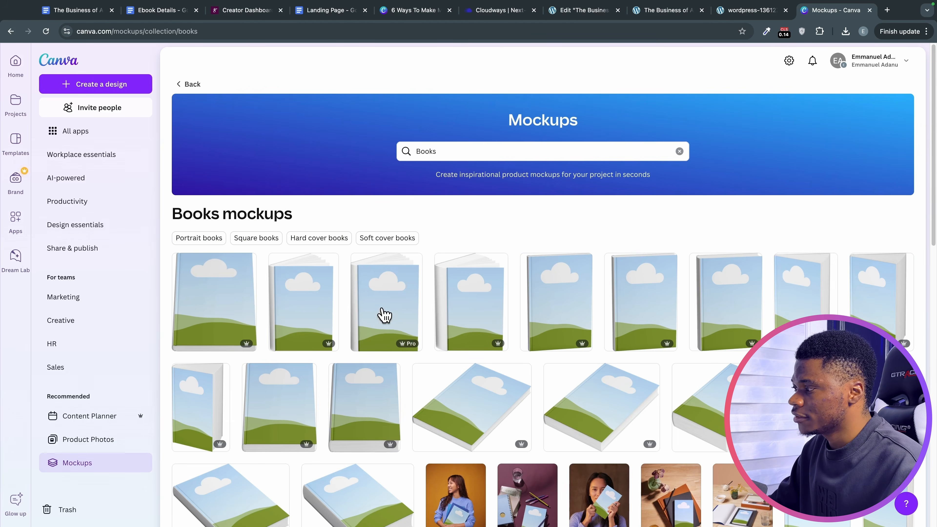
click(746, 284)
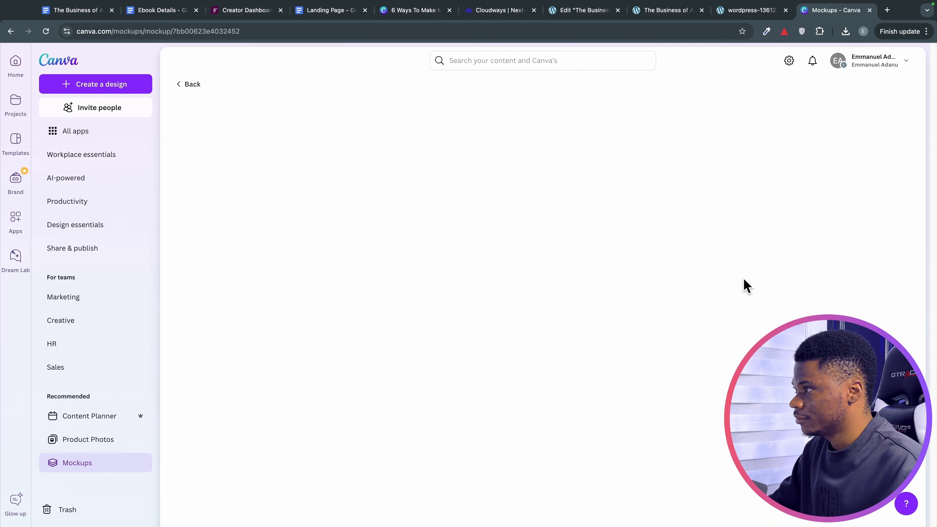
Place the uploaded cover on the hardcover set to Fill, then save and download the mockup.
click(798, 161)
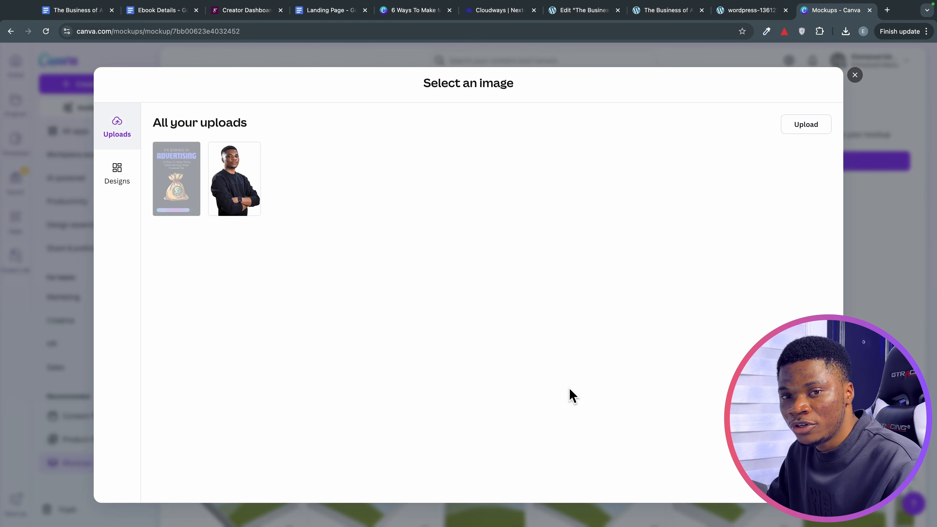
click(494, 493)
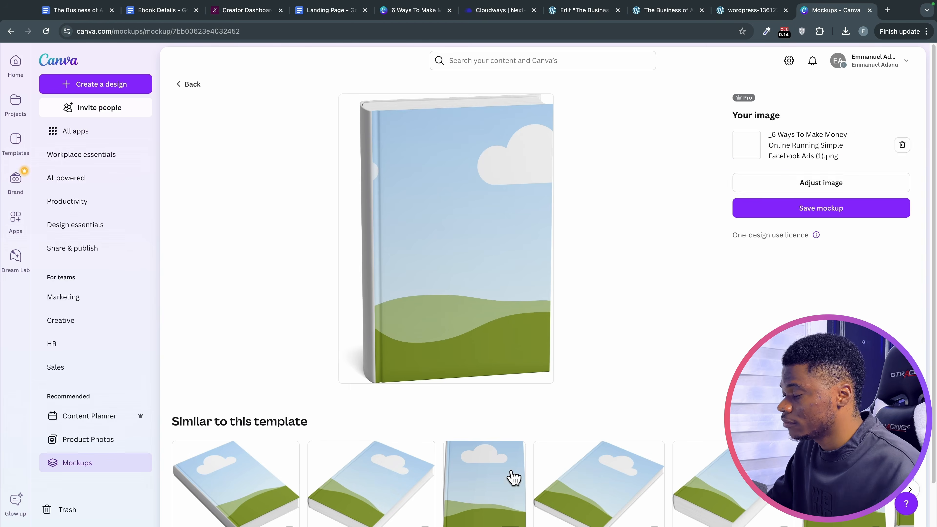
click(850, 184)
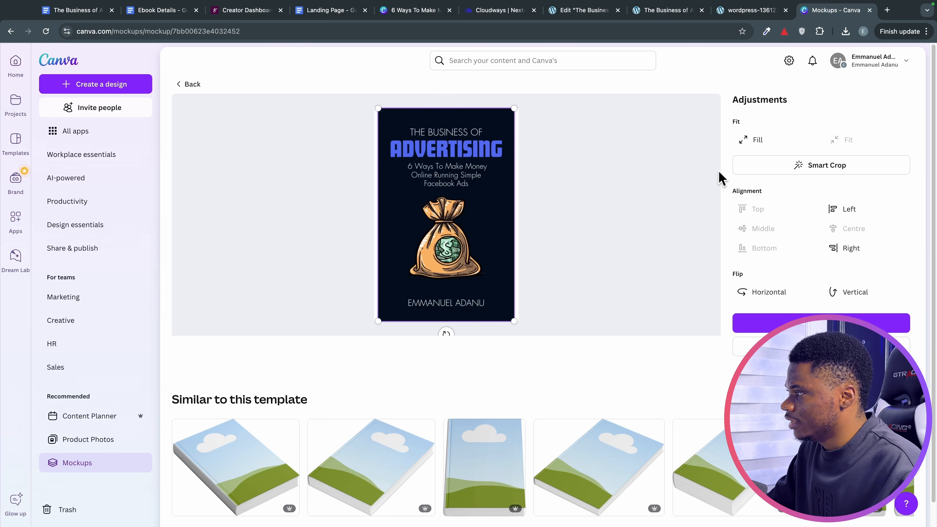
click(753, 140)
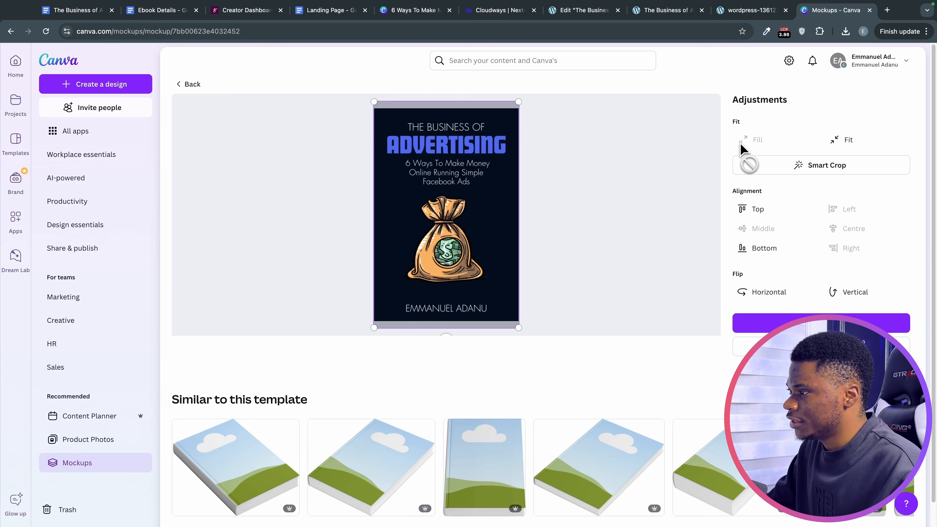
click(785, 320)
click(775, 209)
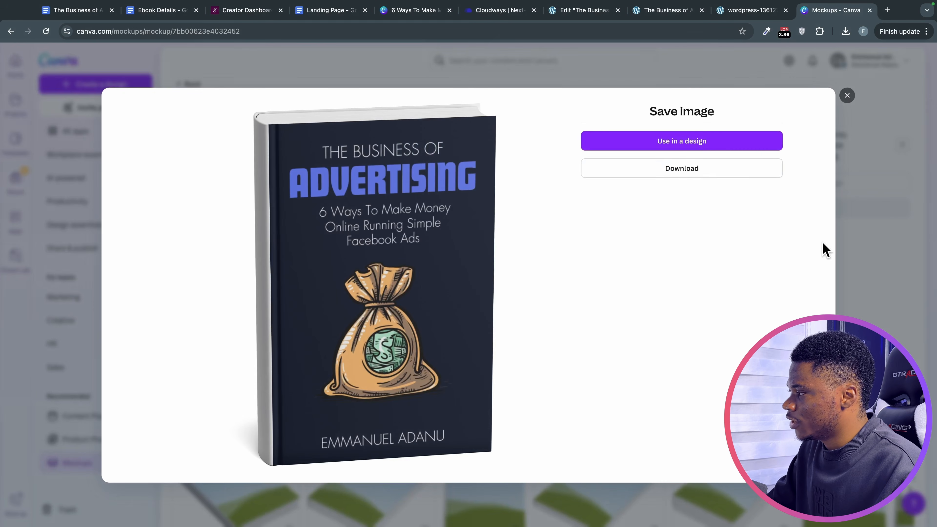
click(689, 175)
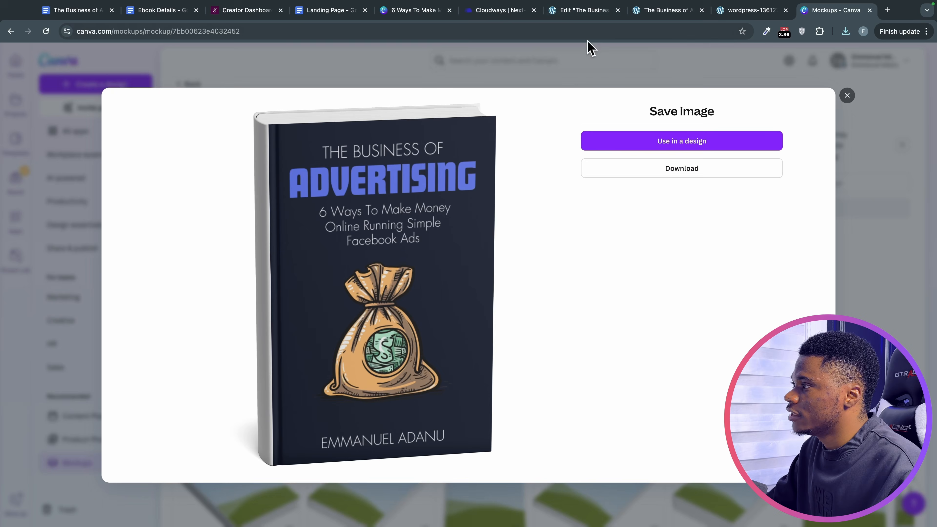
click(575, 12)
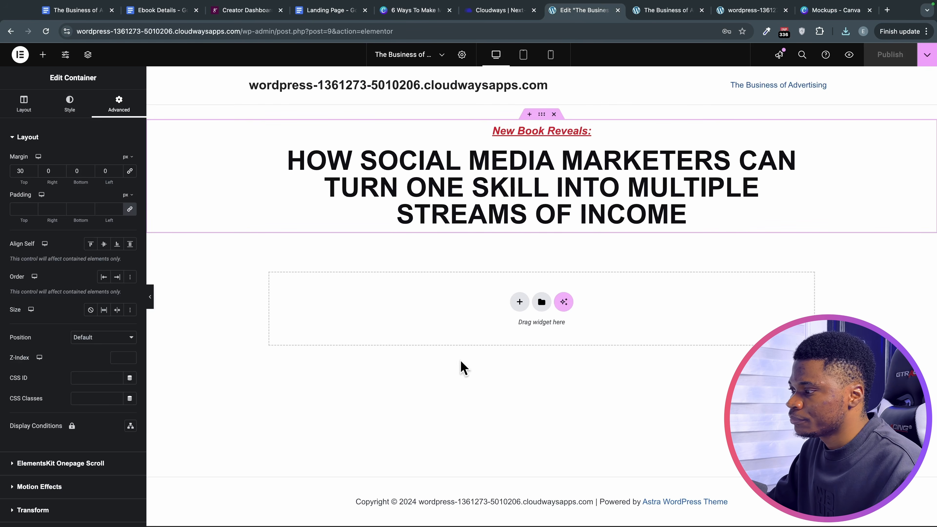
Add a single-column Flexbox section below the headline with an Image widget in it.
click(519, 302)
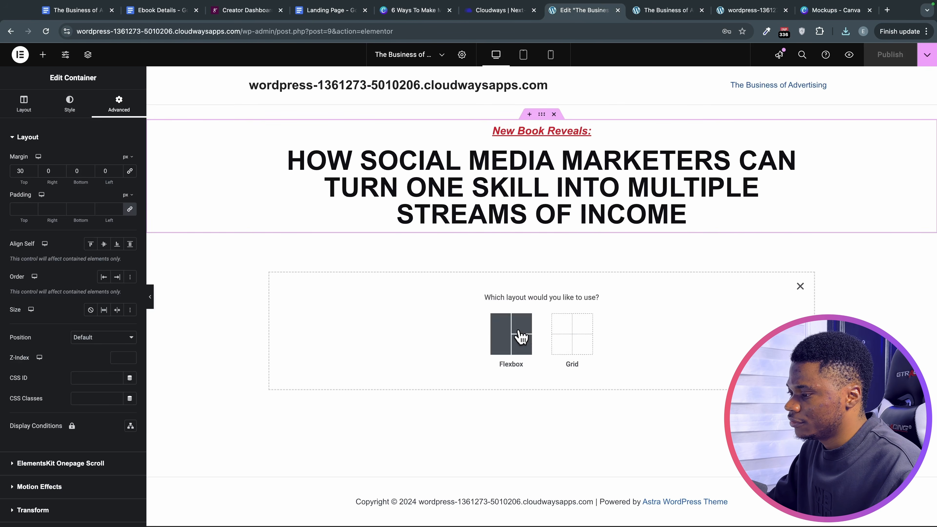
click(511, 334)
click(409, 329)
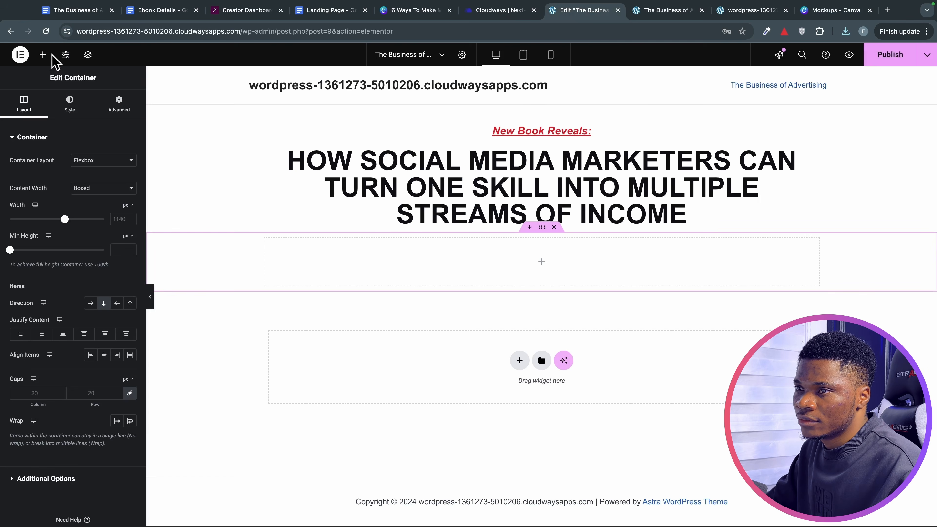
click(42, 54)
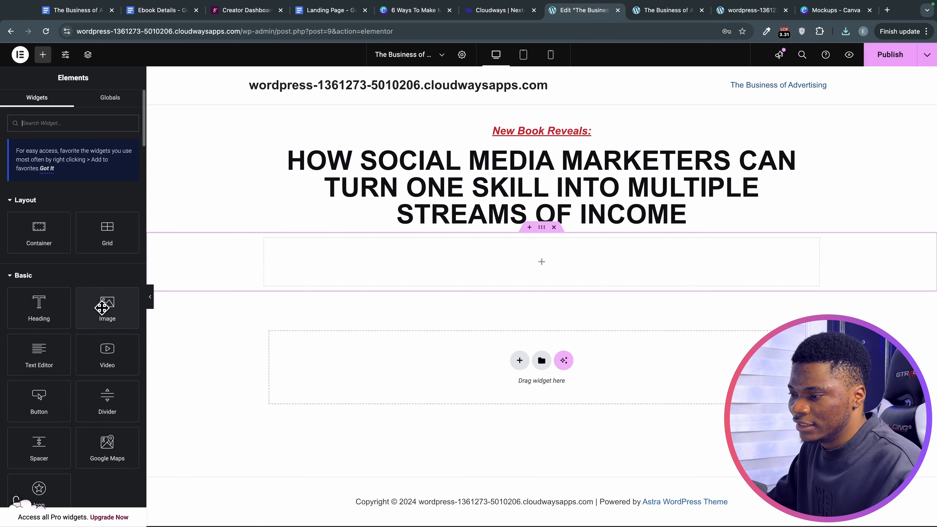
drag(102, 307, 446, 261)
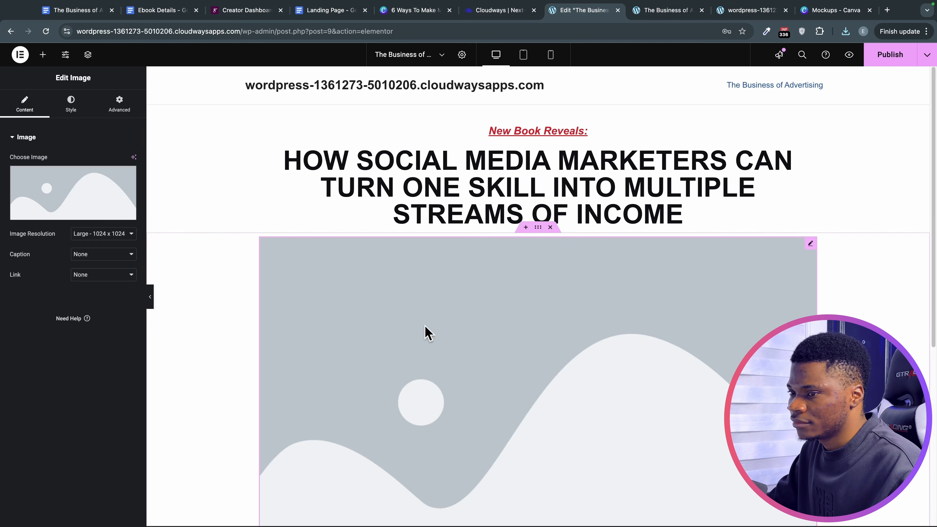
Upload the downloaded book mockup PNG to the media library and insert it in the image widget.
click(67, 214)
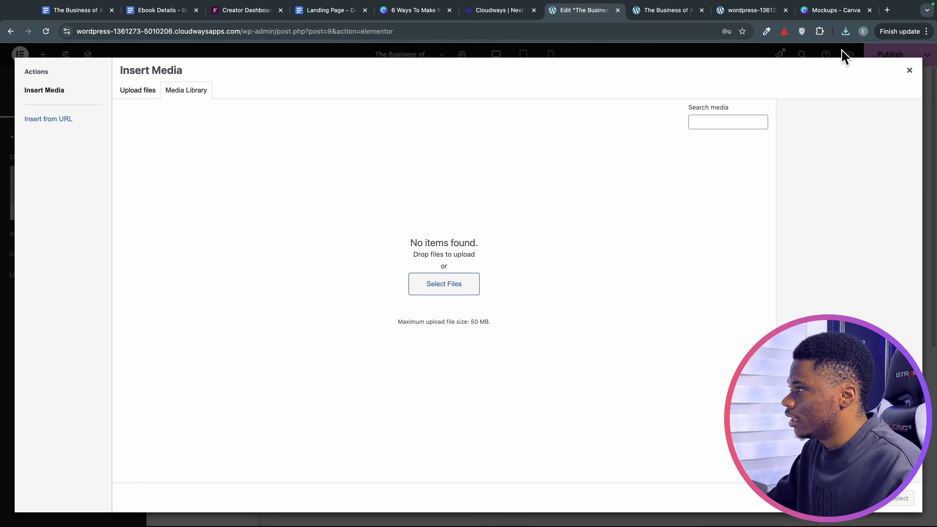
click(845, 32)
drag(785, 87, 442, 302)
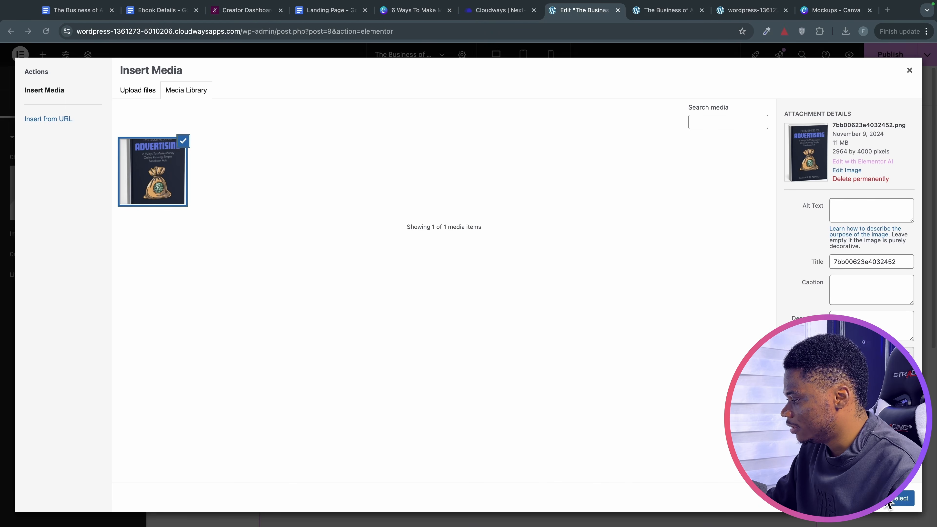
click(888, 500)
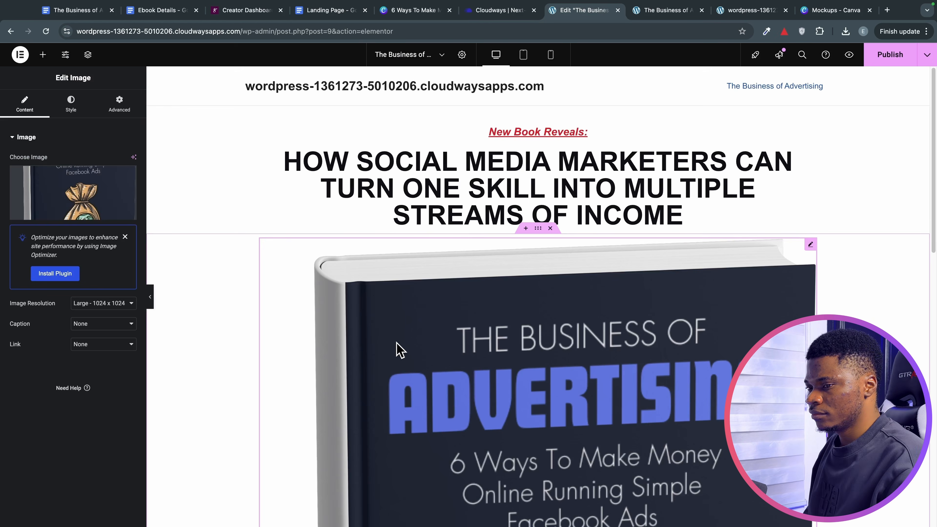
Set the book cover image width to 30% and publish the page.
scroll(396, 348, down, 10)
scroll(554, 360, up, 10)
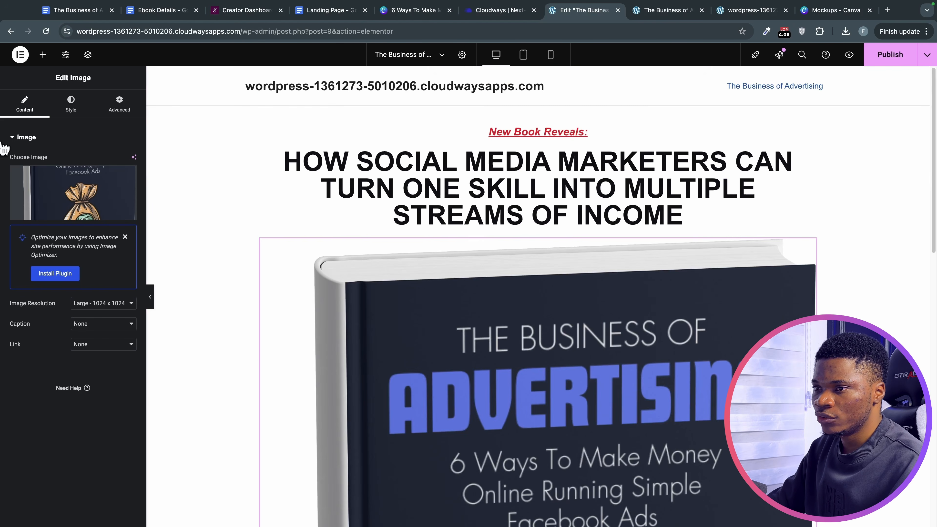
click(73, 107)
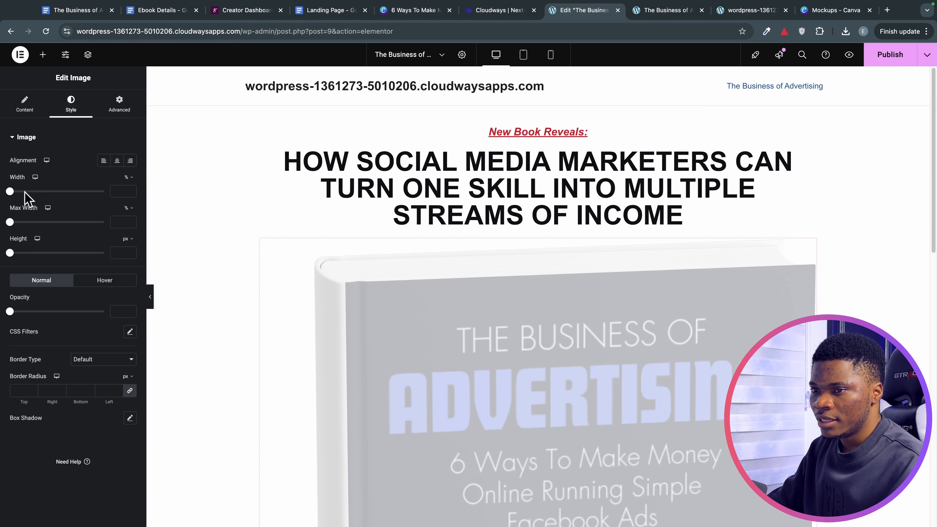
mouse_move(27, 193)
mouse_down()
mouse_move(13, 192)
mouse_move(37, 202)
mouse_up()
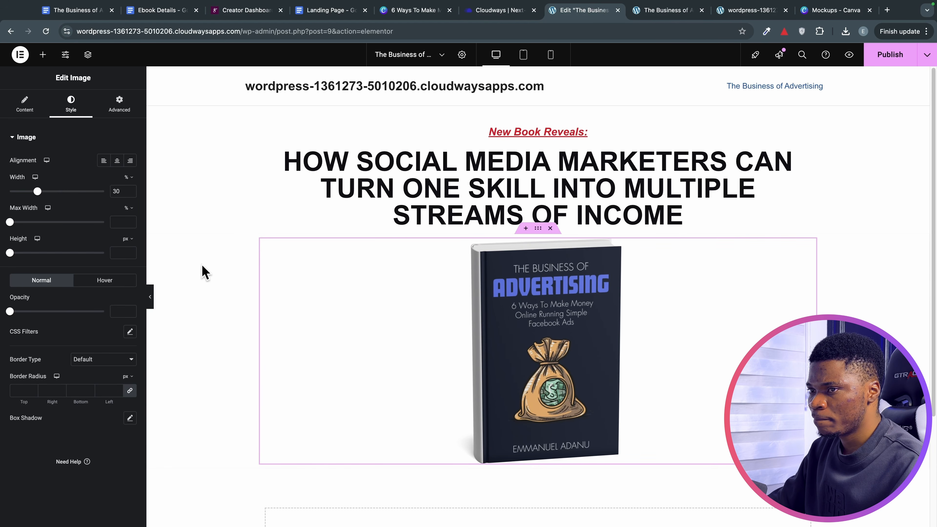
click(872, 69)
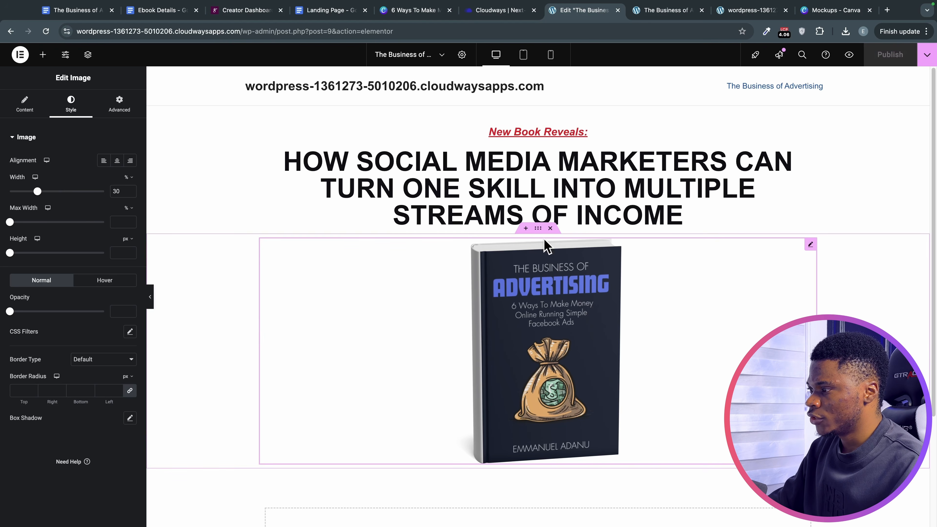
Give the book cover section a 30 px top margin and add a video widget below it.
click(538, 229)
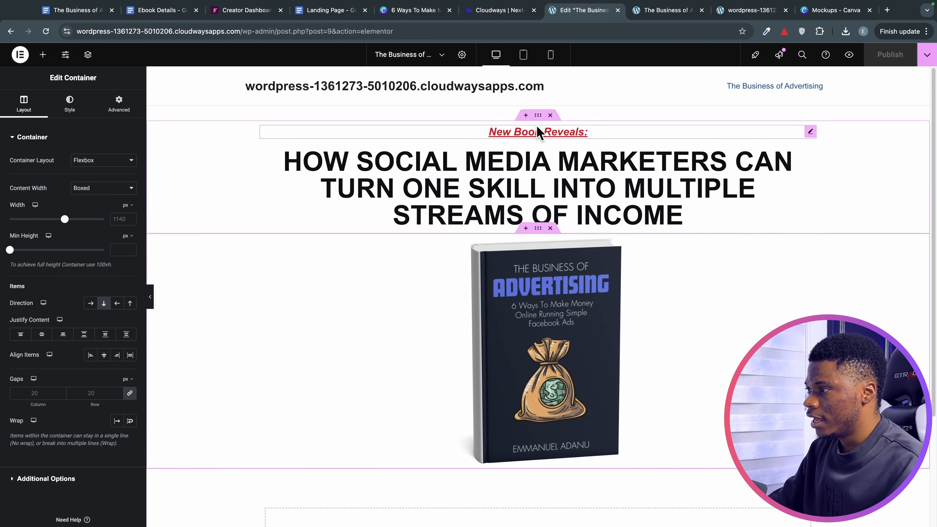
click(118, 103)
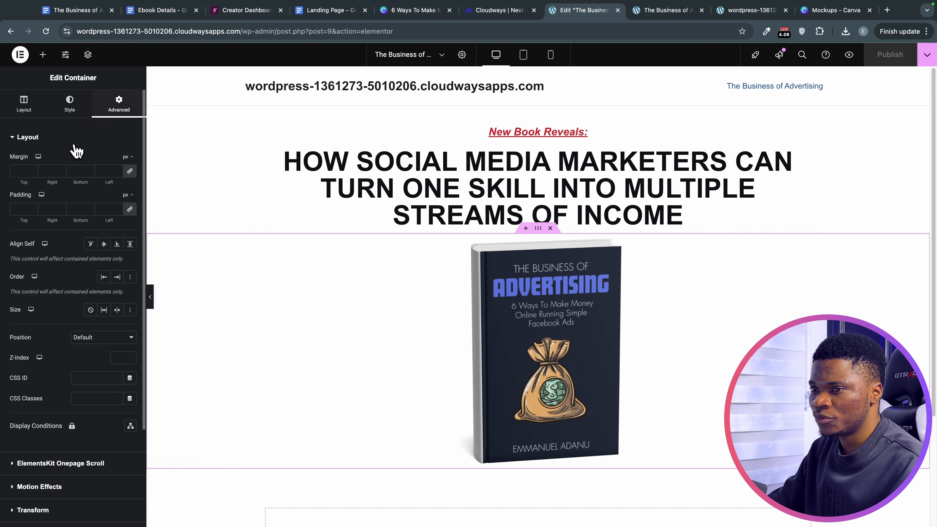
click(129, 172)
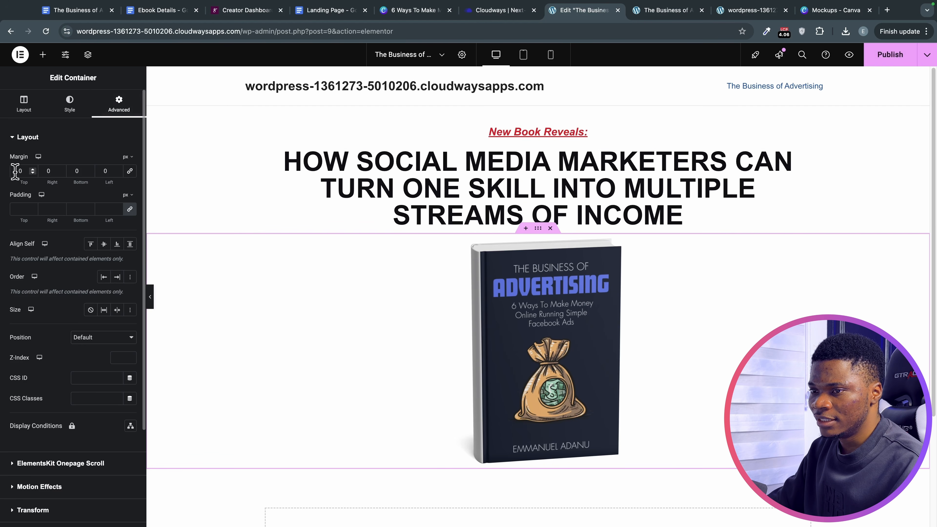
text(3)
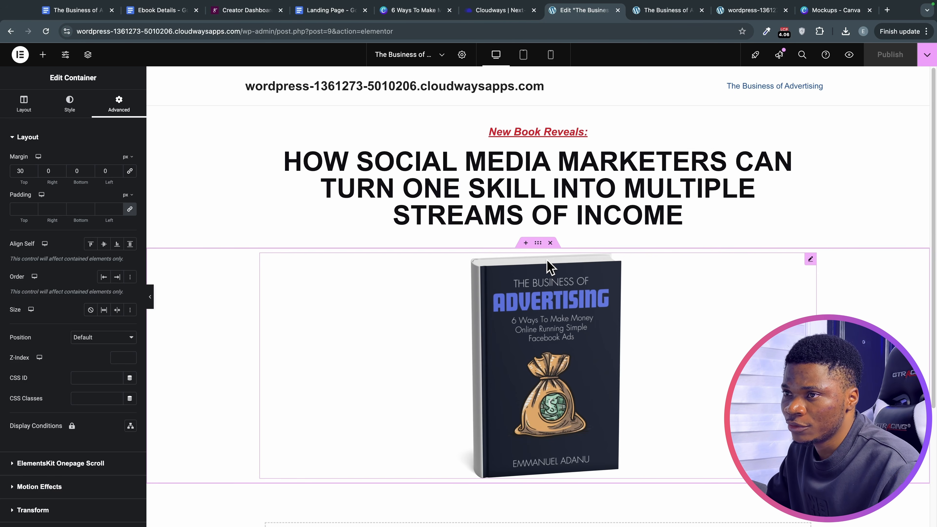
click(42, 54)
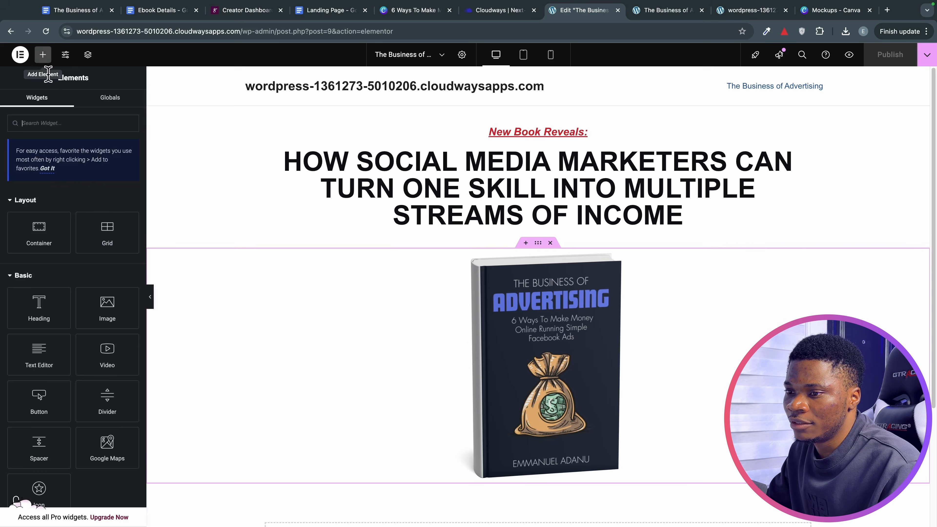
drag(106, 356, 495, 320)
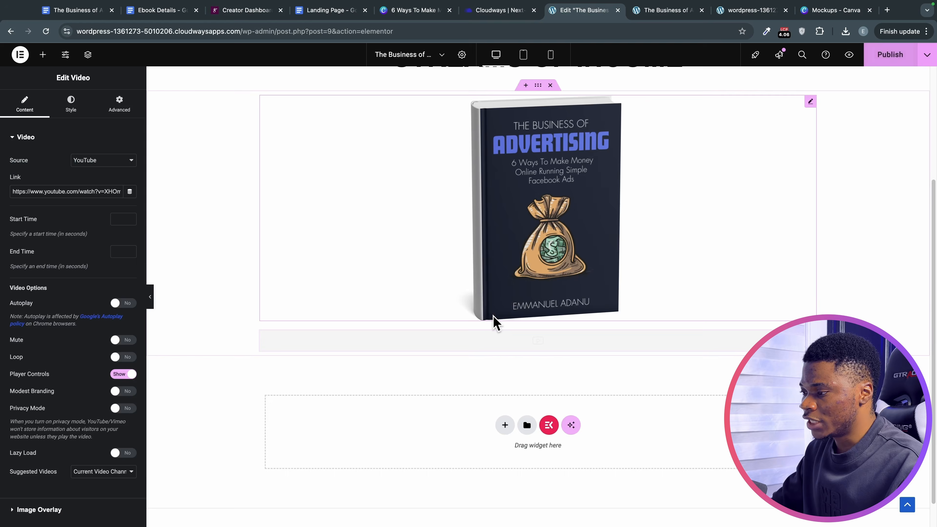
scroll(497, 357, down, 1)
scroll(497, 357, down, 3)
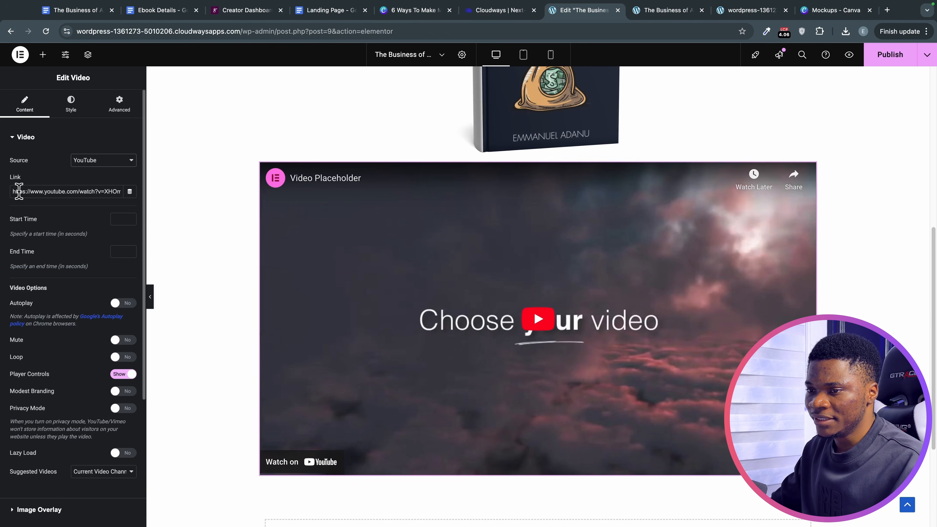
click(464, 219)
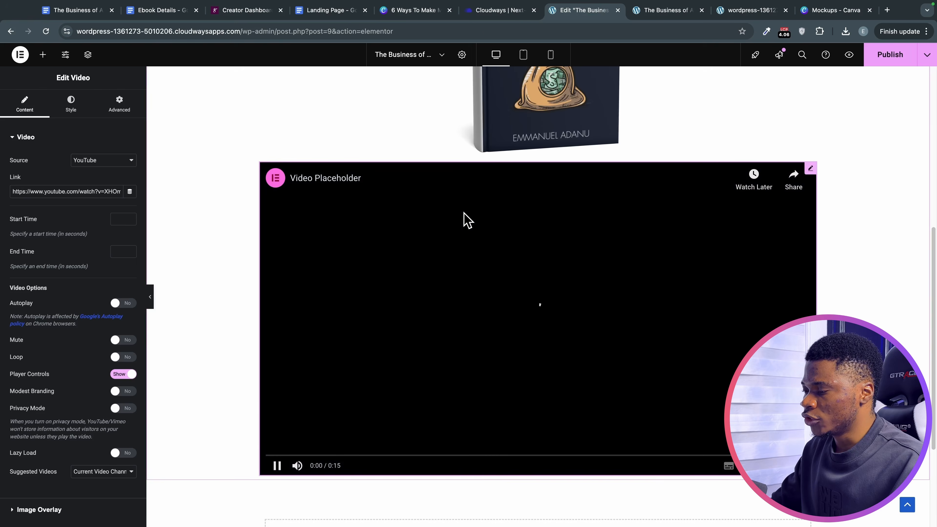
right_click(464, 216)
click(591, 224)
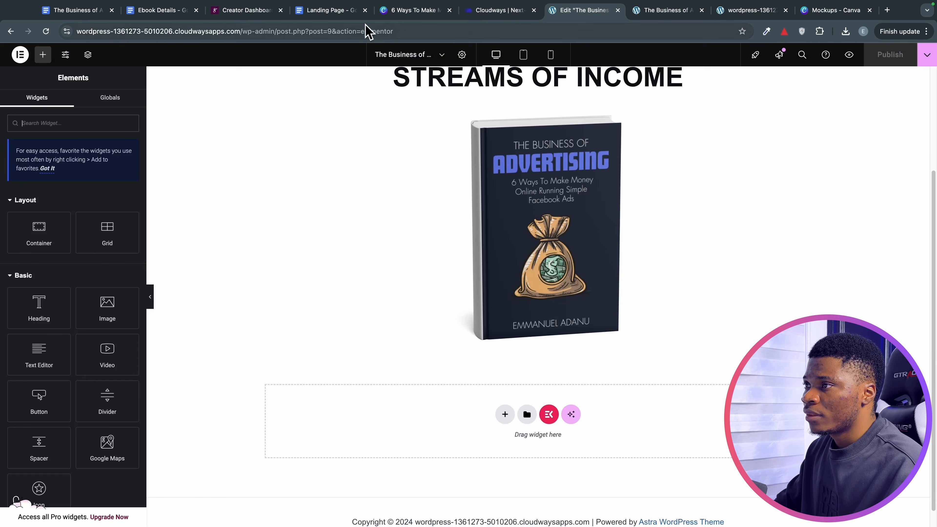
click(348, 12)
Copy the Customers’ Problems paragraphs from the Landing Page Google Doc.
drag(319, 232, 418, 235)
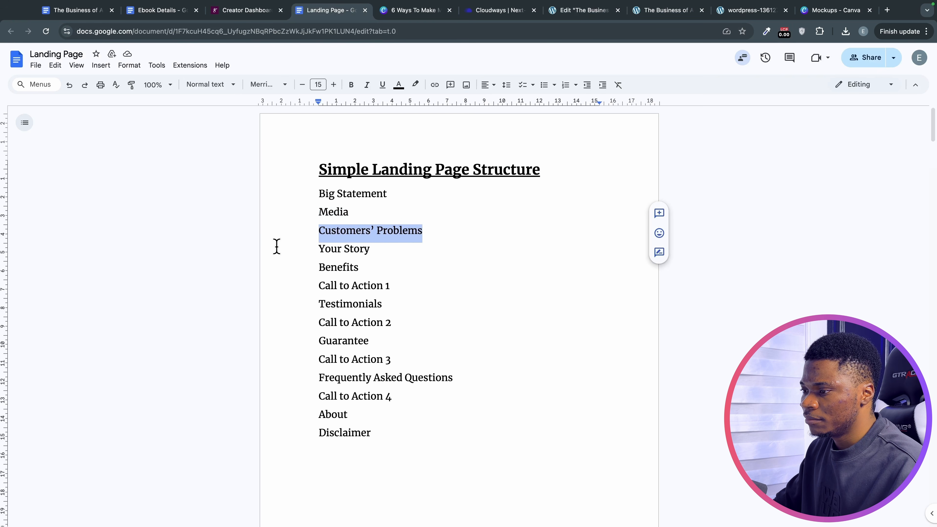
drag(304, 254, 362, 264)
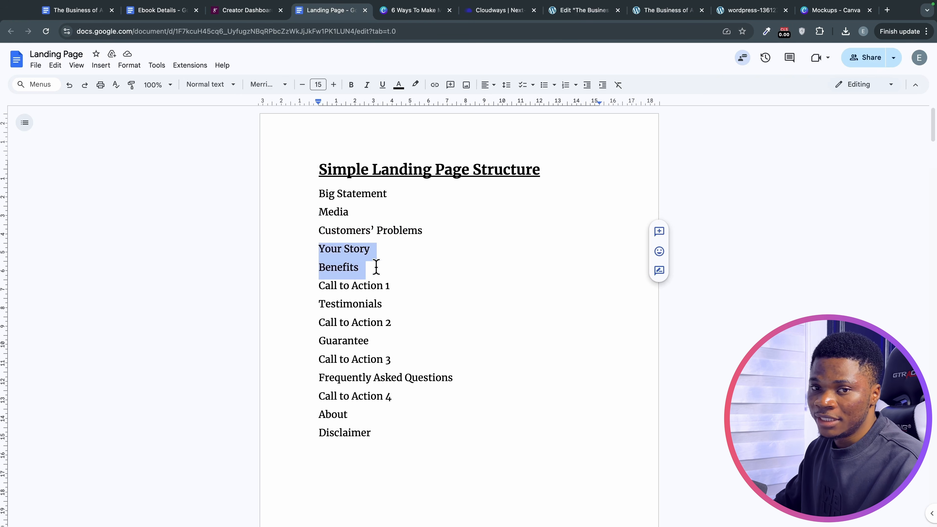
scroll(441, 286, down, 20)
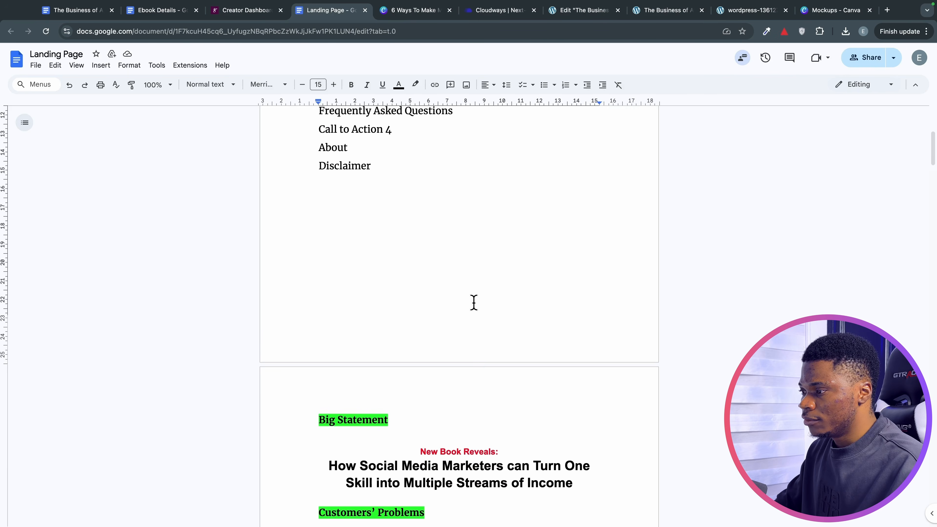
scroll(454, 284, up, 5)
scroll(431, 288, down, 3)
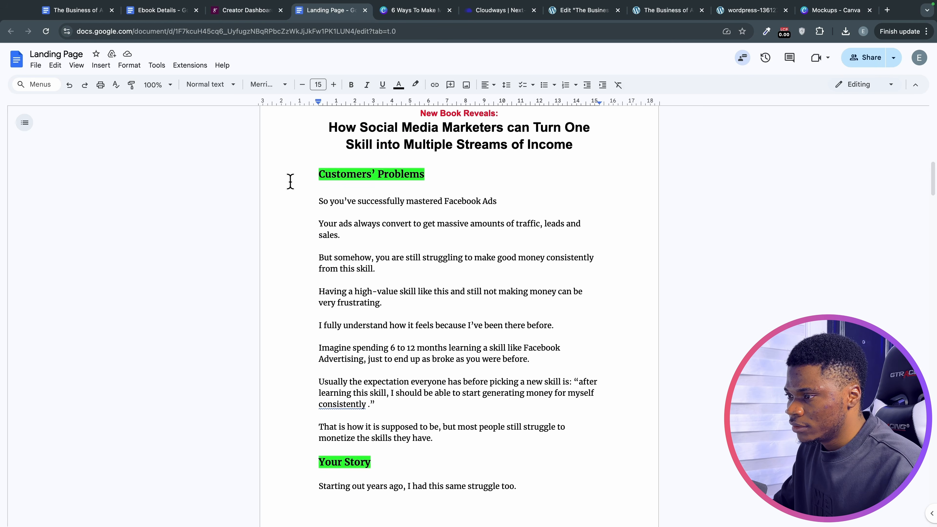
drag(307, 195, 446, 435)
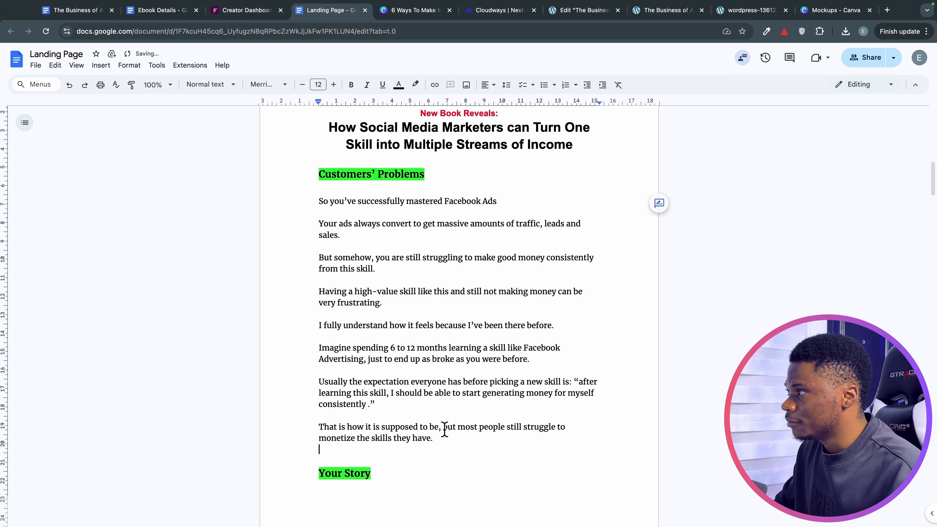
click(581, 11)
Add a single-column section with a Text Editor widget holding the pasted Customers' Problems copy.
scroll(600, 225, down, 1)
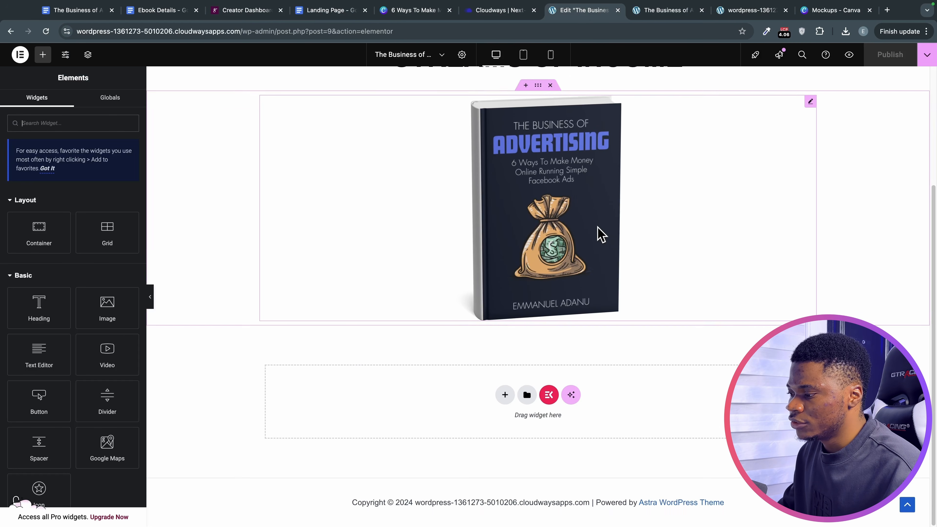
click(504, 394)
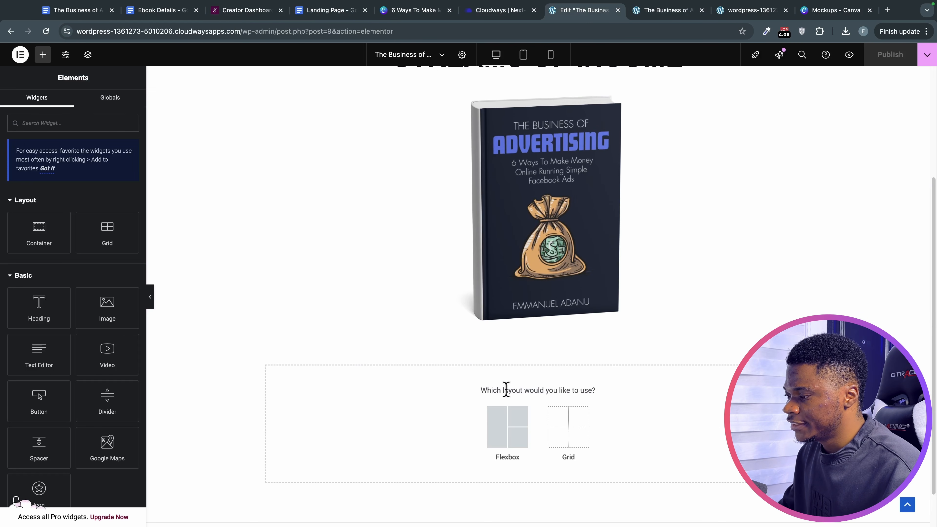
click(500, 434)
click(404, 417)
scroll(505, 265, down, 1)
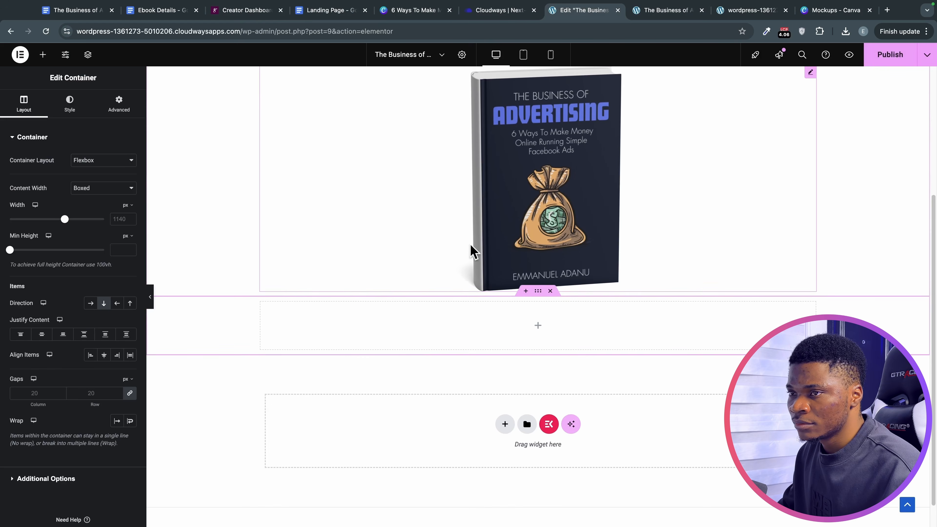
click(41, 55)
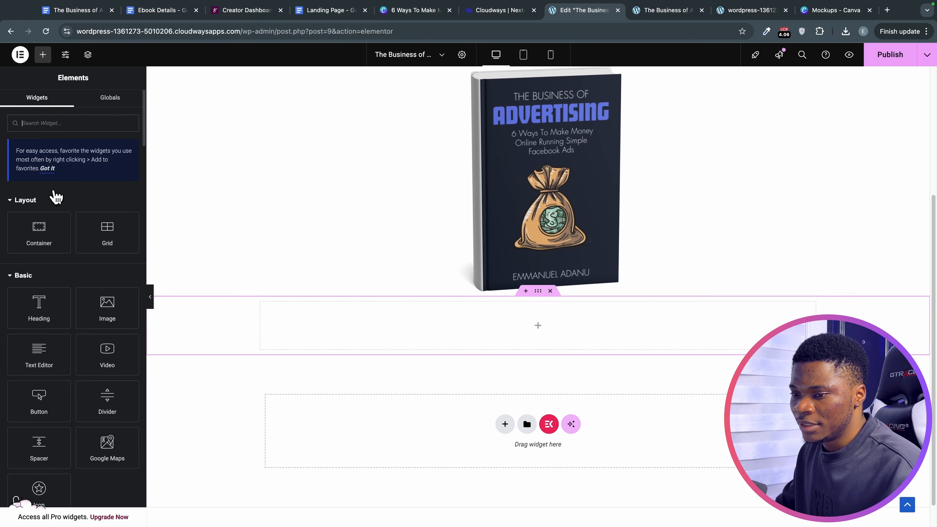
drag(29, 358, 407, 341)
triple_click(79, 286)
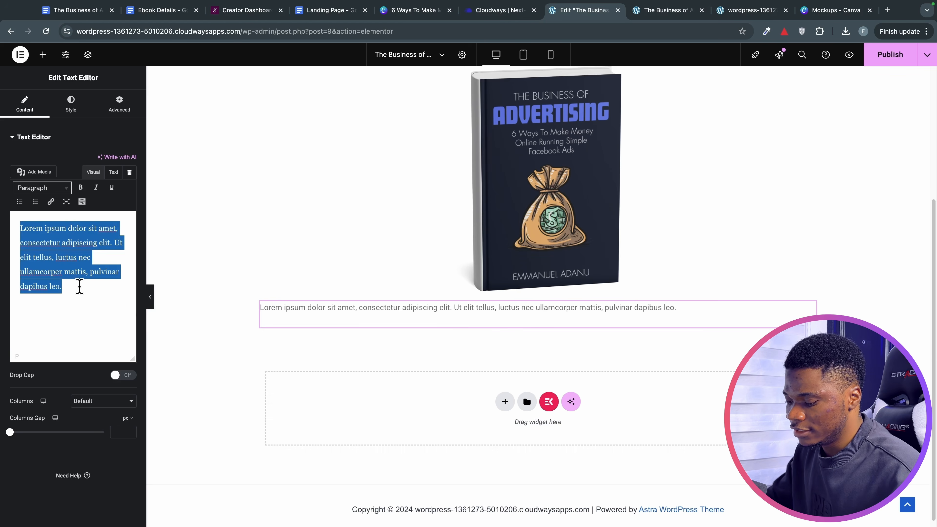
key(super+v)
scroll(79, 295, up, 10)
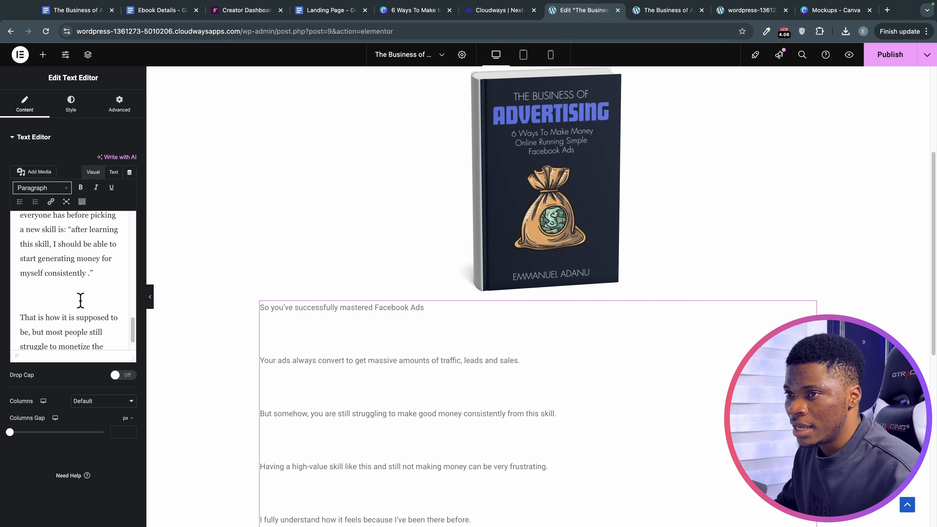
Style the body text #0d0d12 in Arial at 16 px.
click(70, 106)
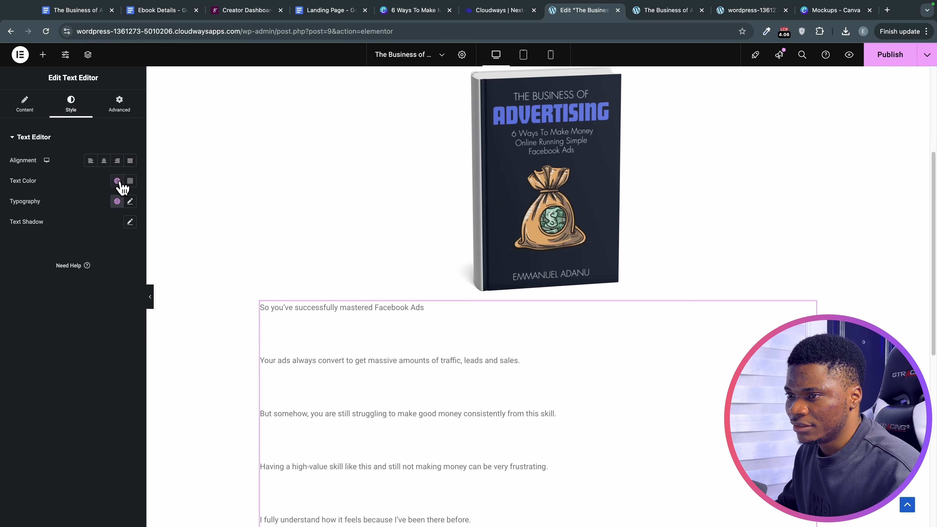
click(130, 182)
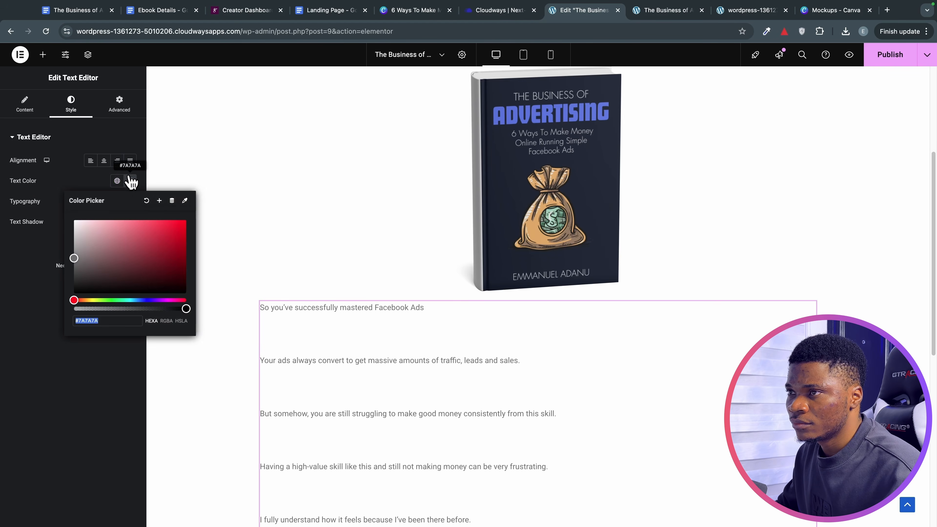
text(#0d0d12)
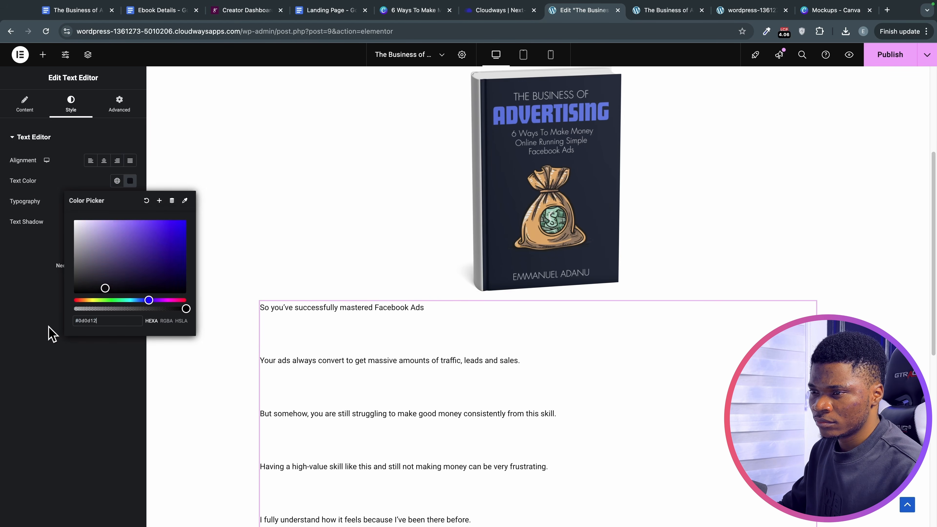
click(52, 334)
click(129, 201)
click(98, 247)
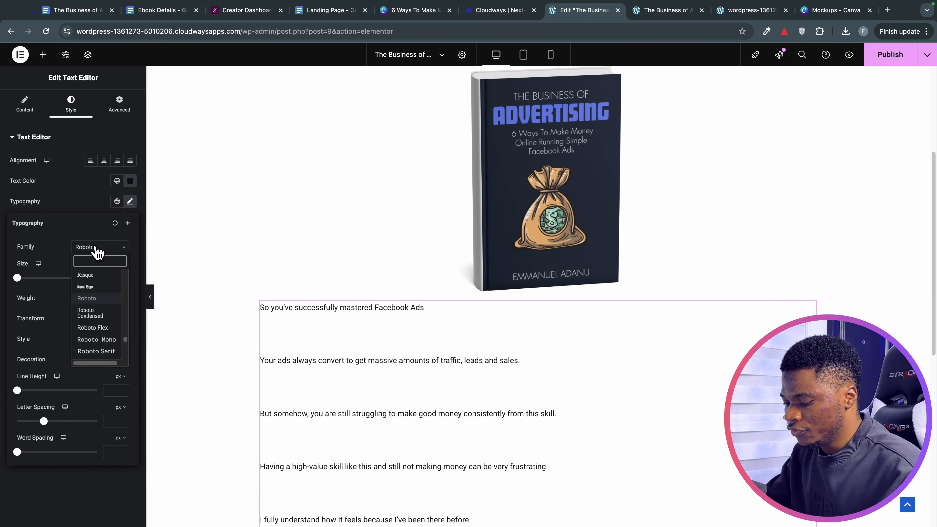
text(ari)
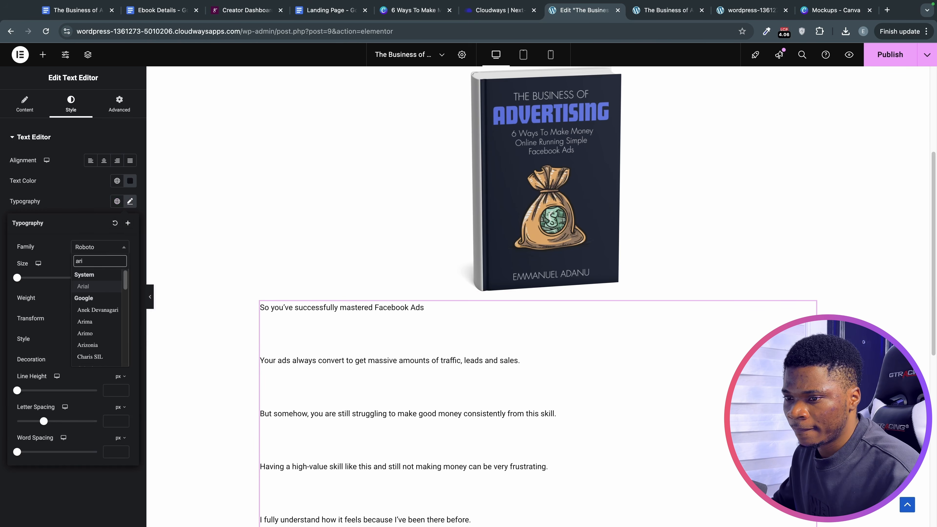
click(111, 289)
drag(17, 277, 24, 278)
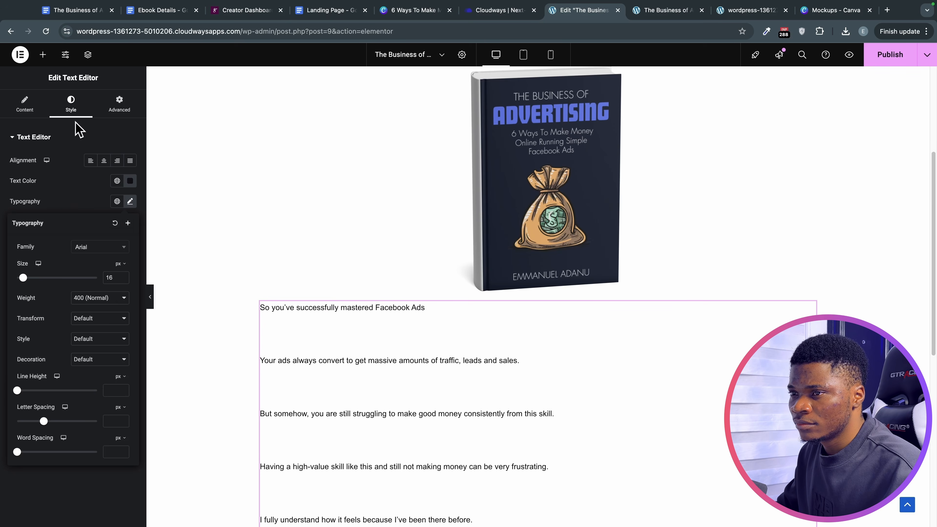
click(78, 128)
Delete the blank lines between the Customers' Problems paragraphs, keeping each sentence its own paragraph.
click(25, 107)
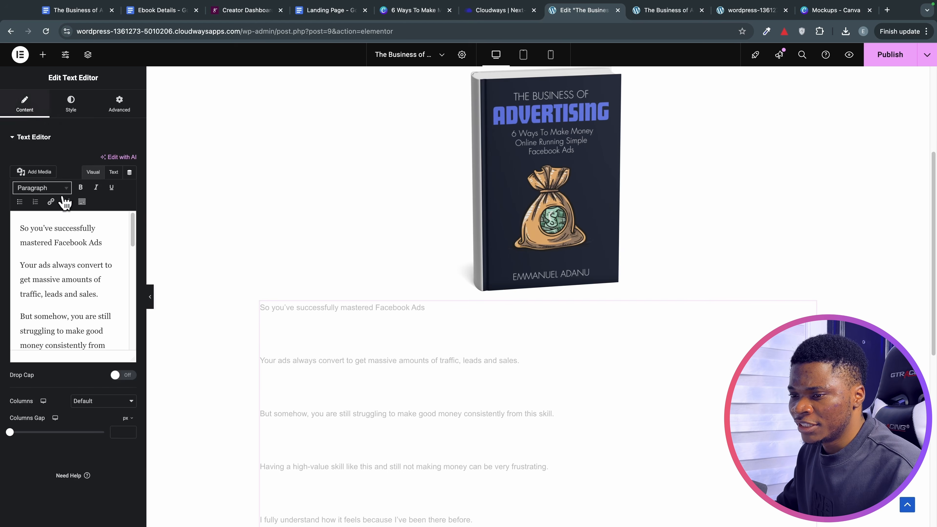
scroll(377, 448, down, 1)
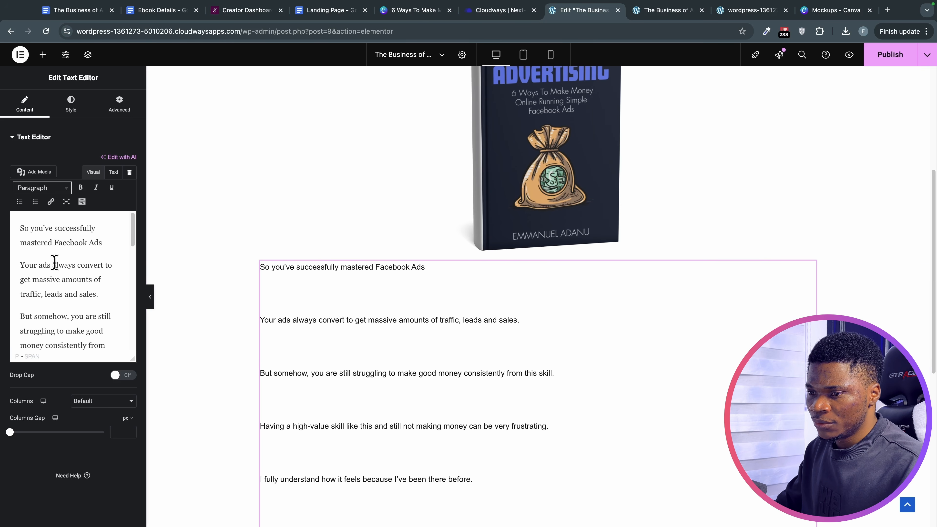
key(BackSpace)
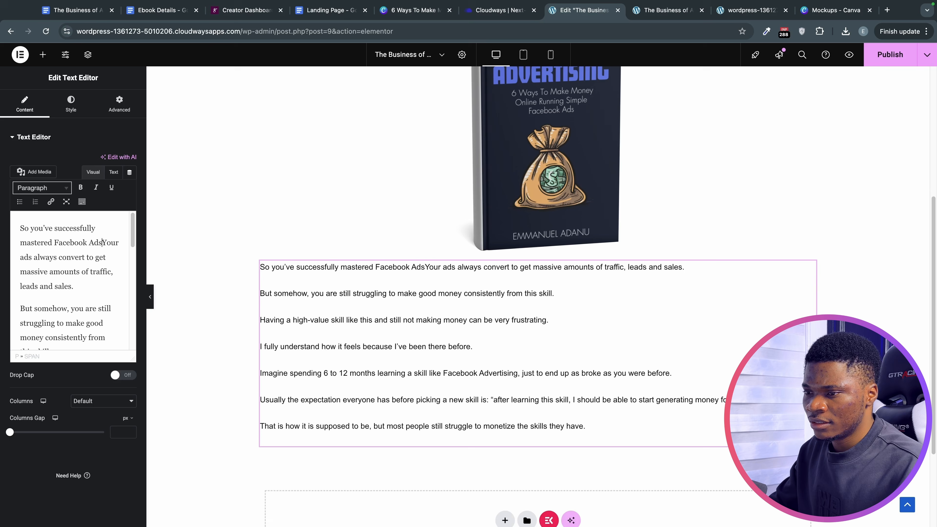
key(Return)
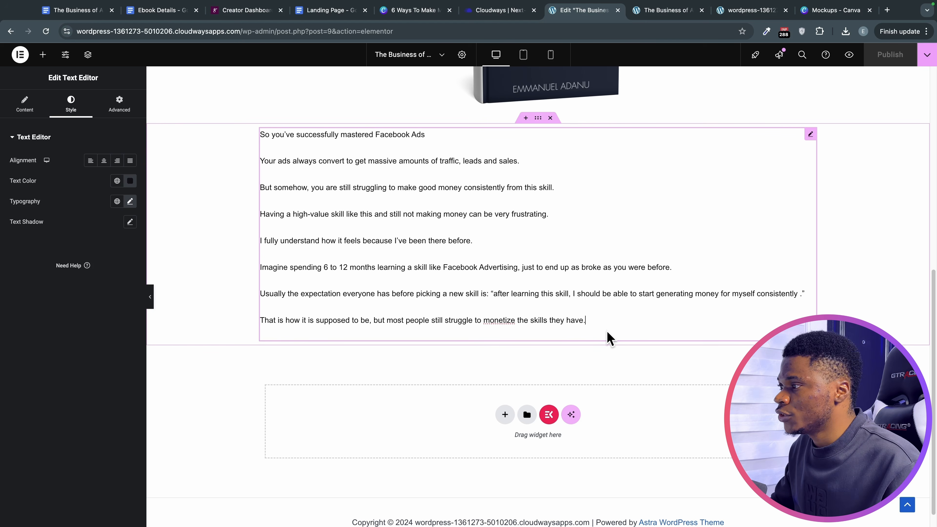
scroll(607, 331, up, 10)
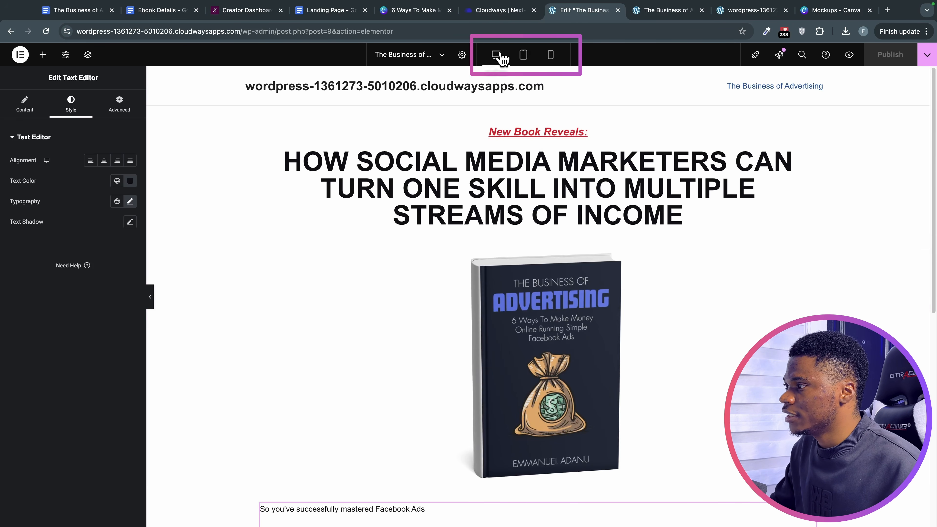
Compare tablet, desktop and phone previews, ending on mobile with the wrapping headline selected.
click(524, 55)
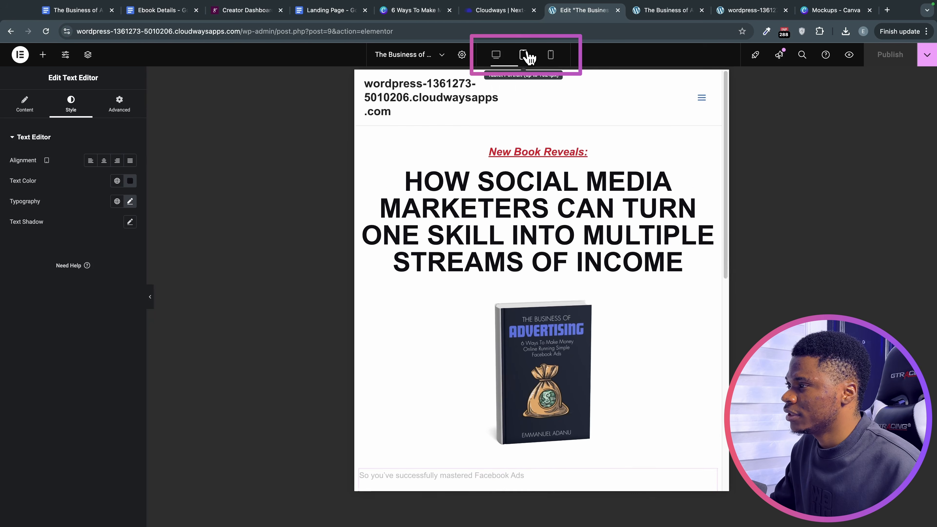
click(558, 57)
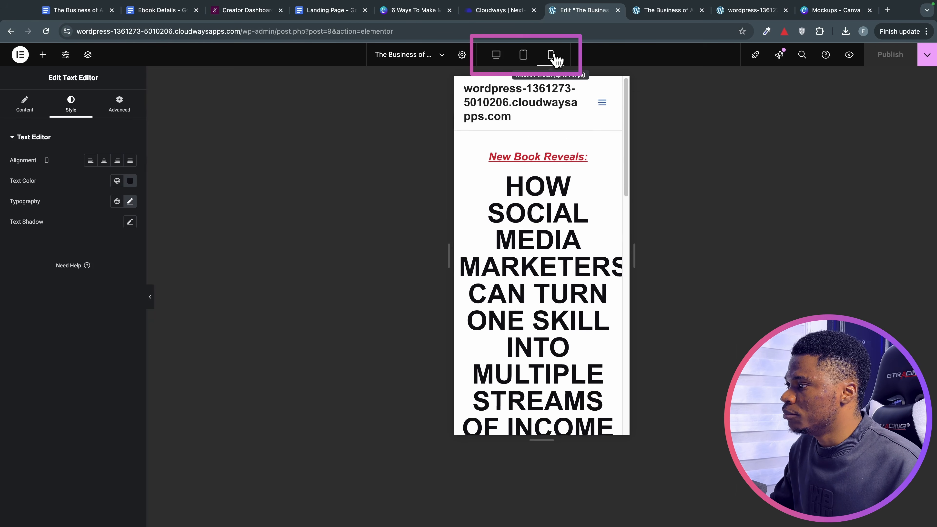
click(524, 56)
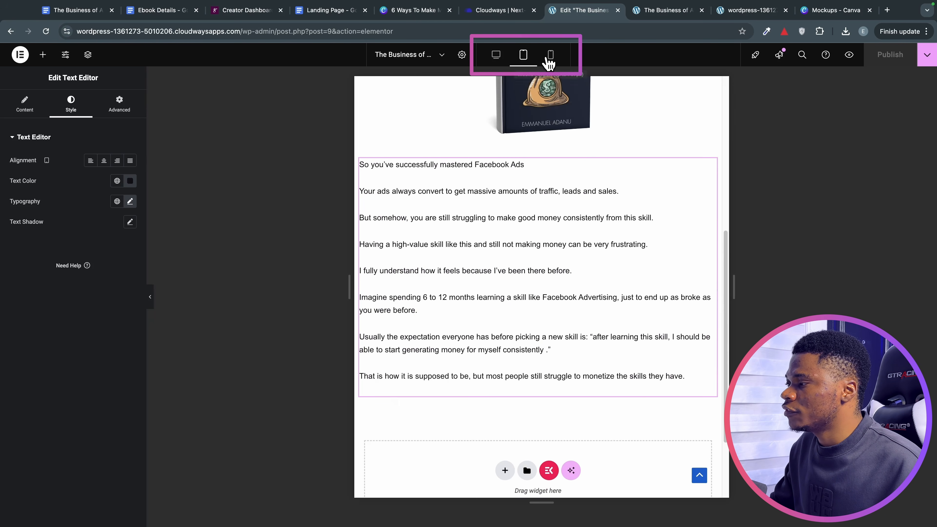
click(549, 55)
click(507, 57)
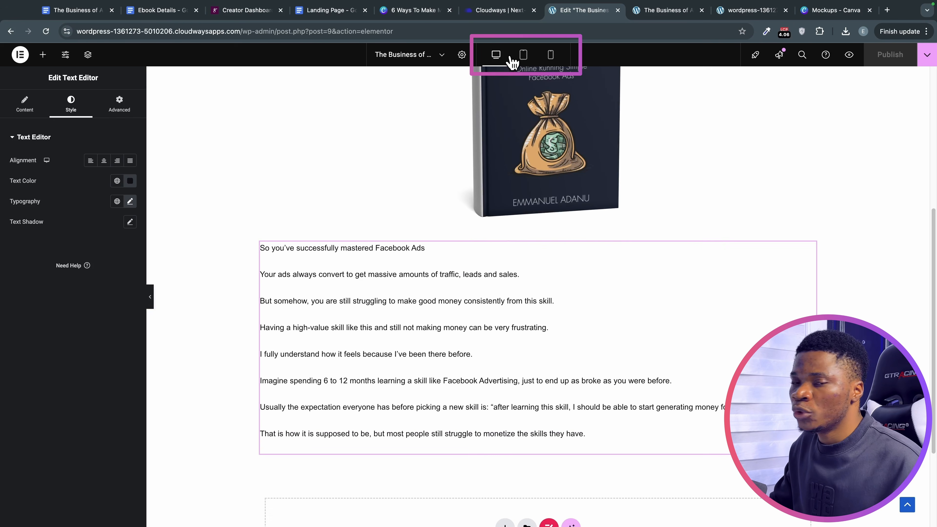
click(524, 59)
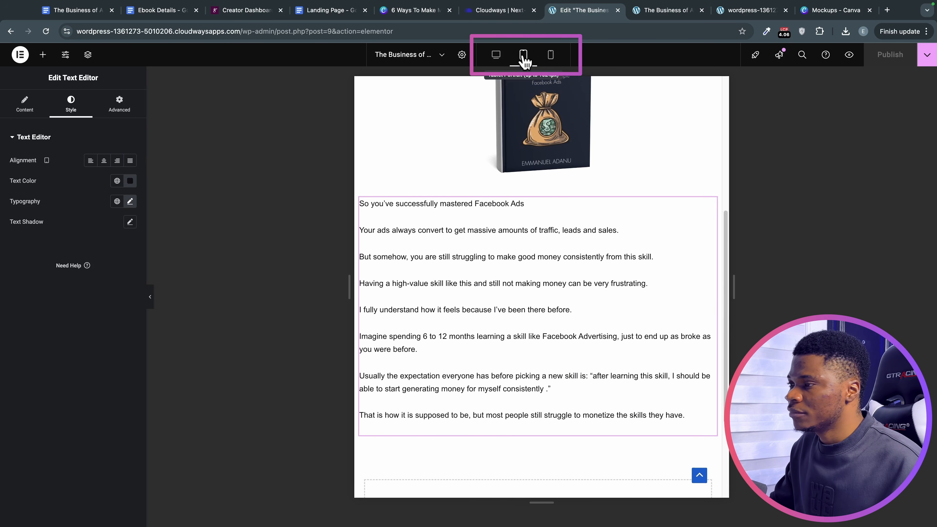
click(549, 56)
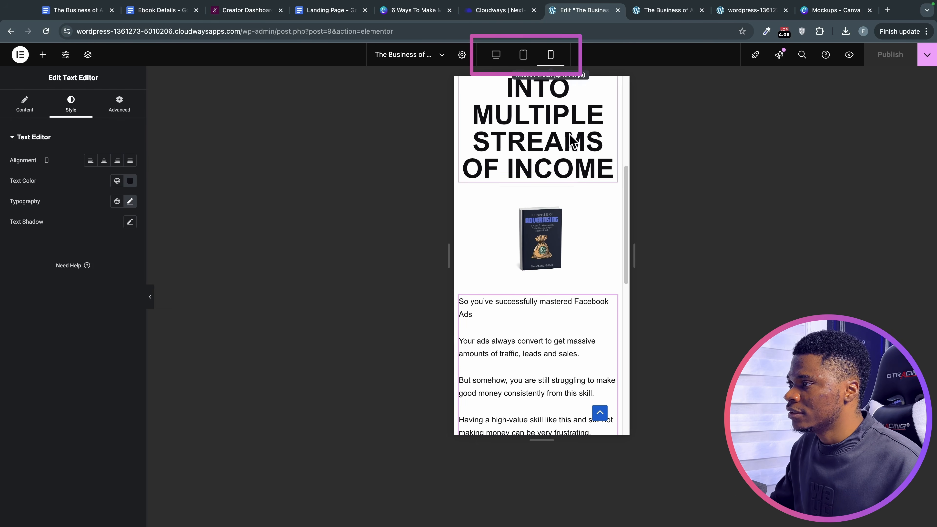
scroll(538, 313, up, 7)
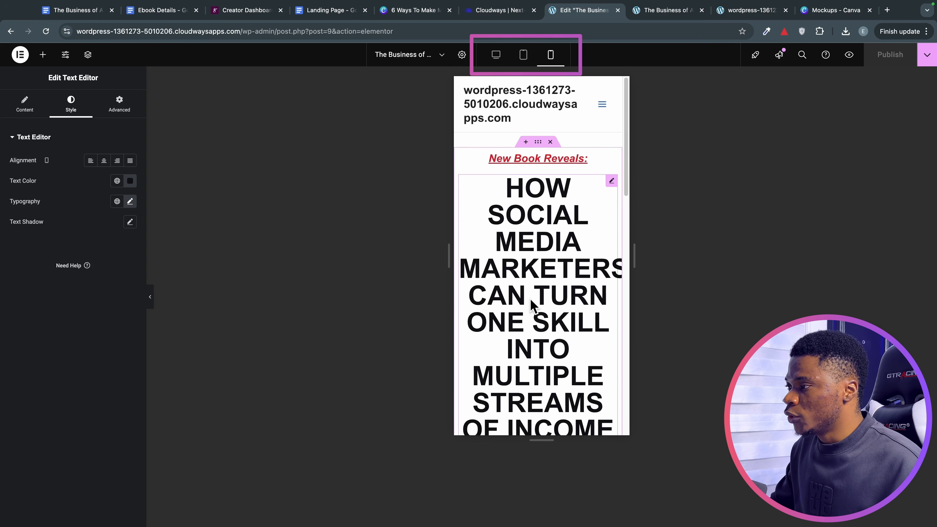
scroll(530, 302, down, 15)
scroll(529, 295, up, 8)
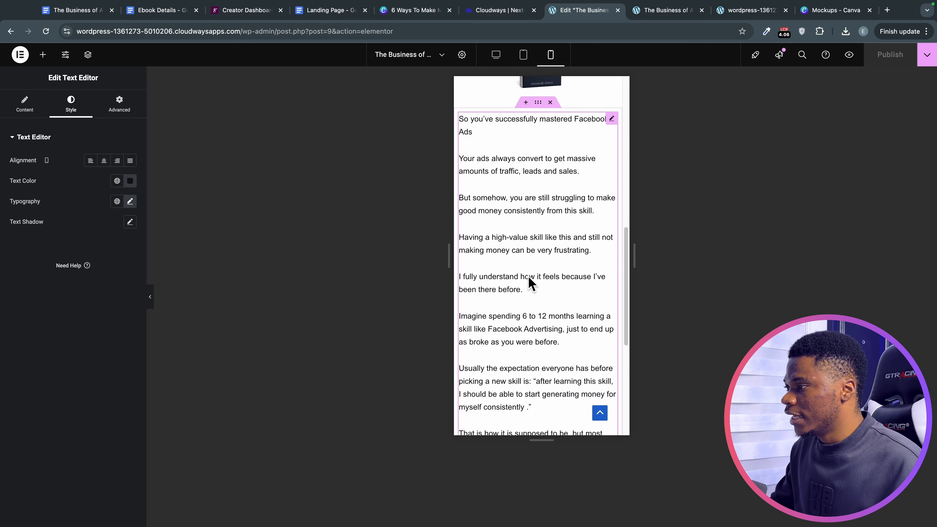
scroll(528, 276, up, 8)
scroll(560, 293, down, 4)
scroll(559, 293, up, 4)
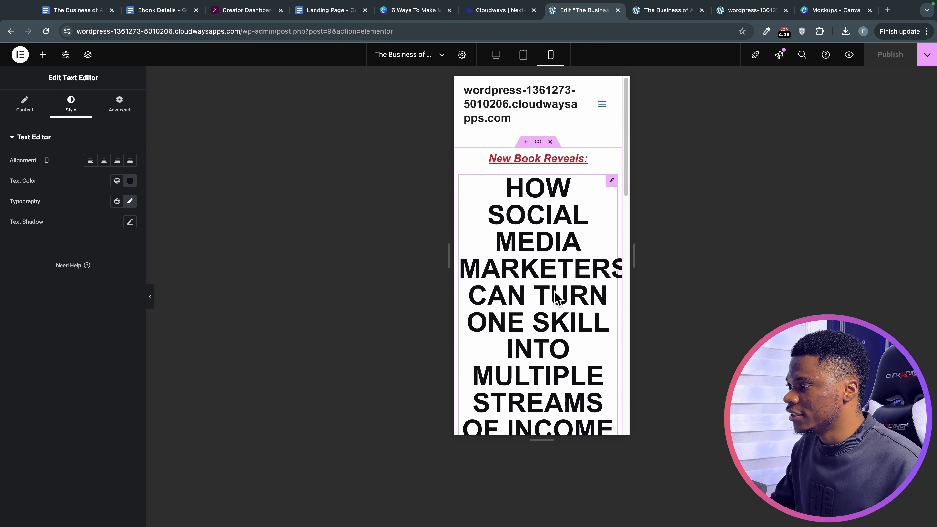
scroll(556, 296, down, 2)
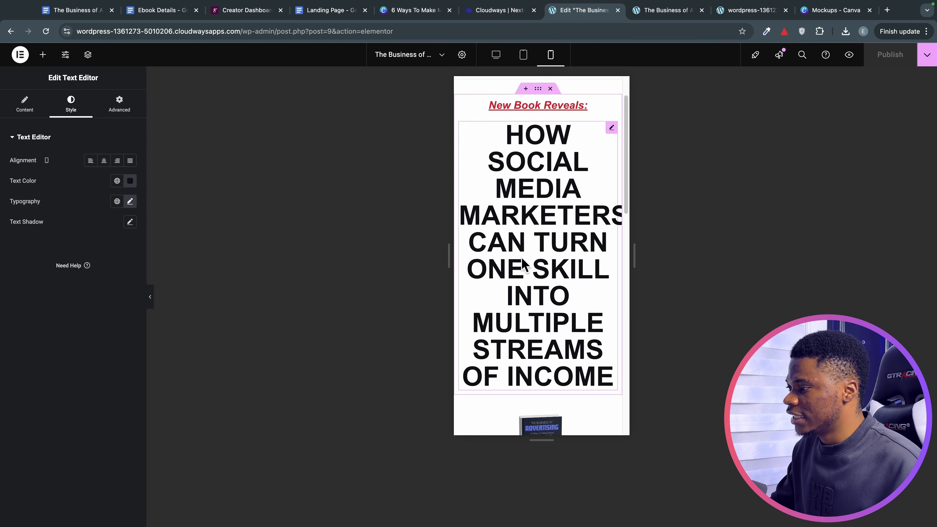
click(561, 255)
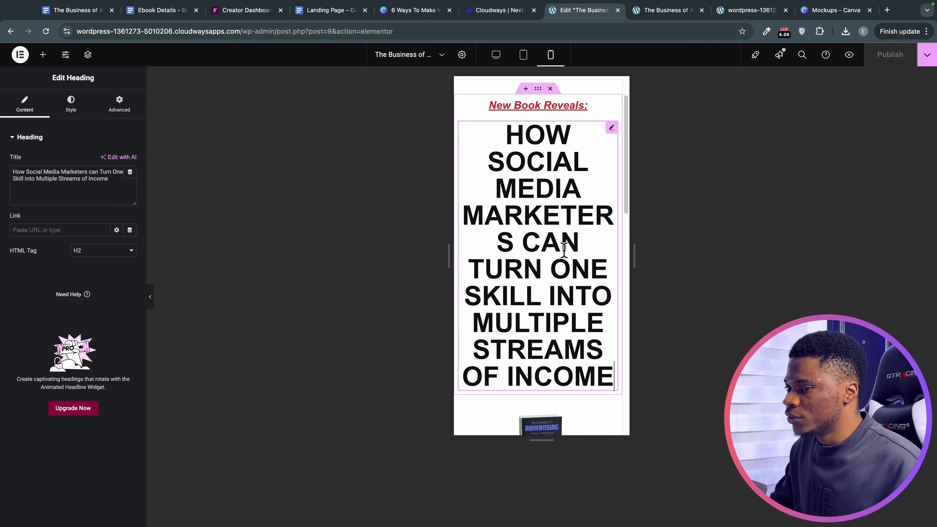
Shrink the headline to 28 px on phones and adjust its line height.
click(79, 109)
click(130, 203)
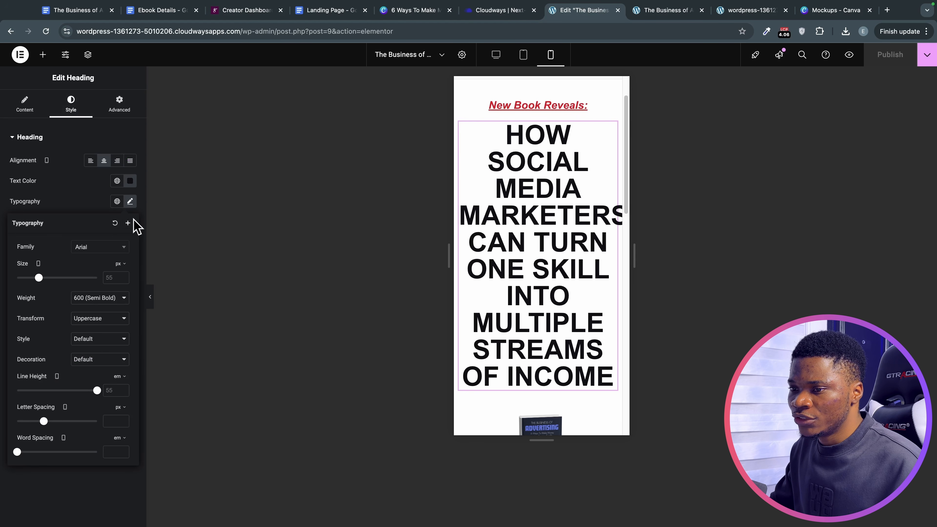
click(38, 263)
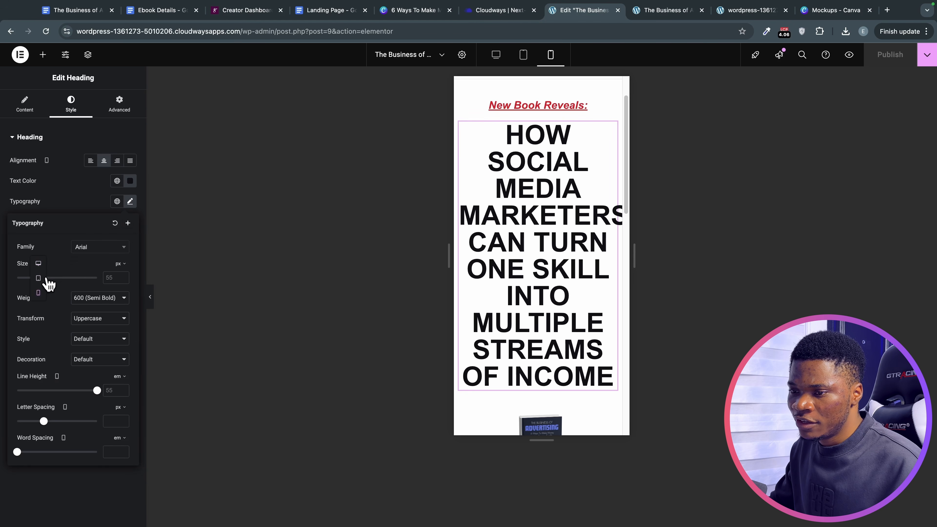
click(38, 289)
drag(39, 277, 30, 280)
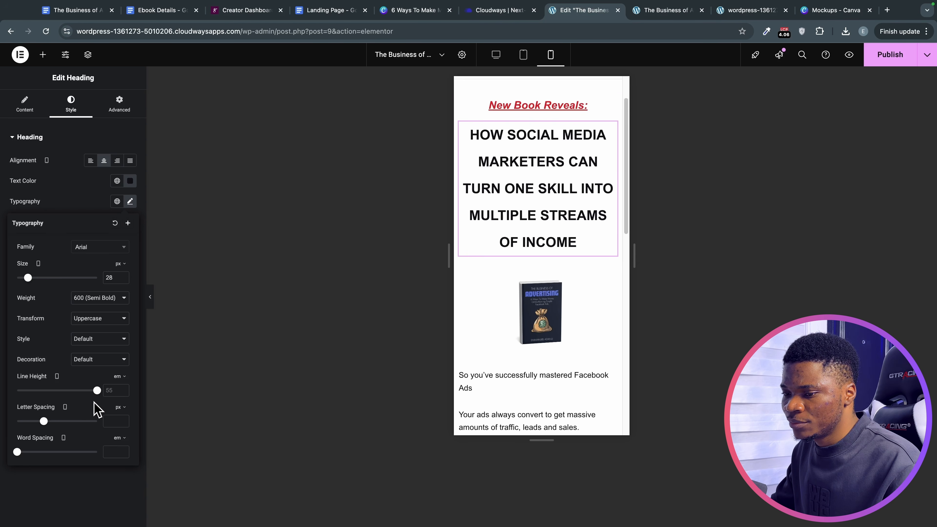
drag(95, 392, 28, 386)
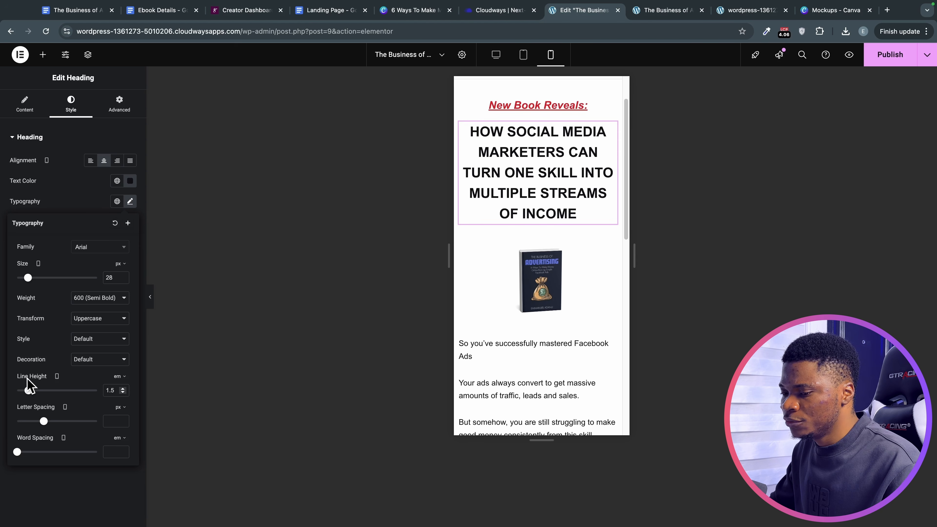
On phones, widen the book image to 40% and give its section a 10 px top margin.
click(545, 295)
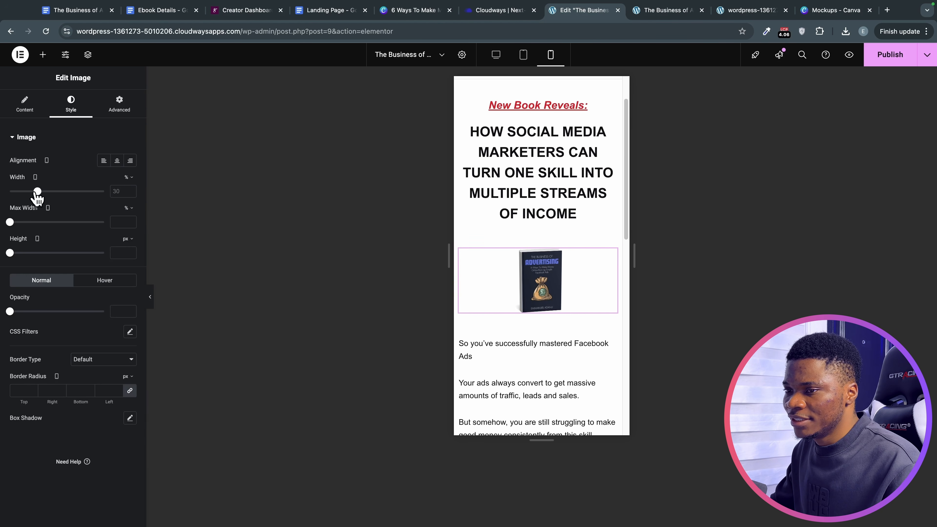
drag(38, 195, 49, 195)
click(542, 237)
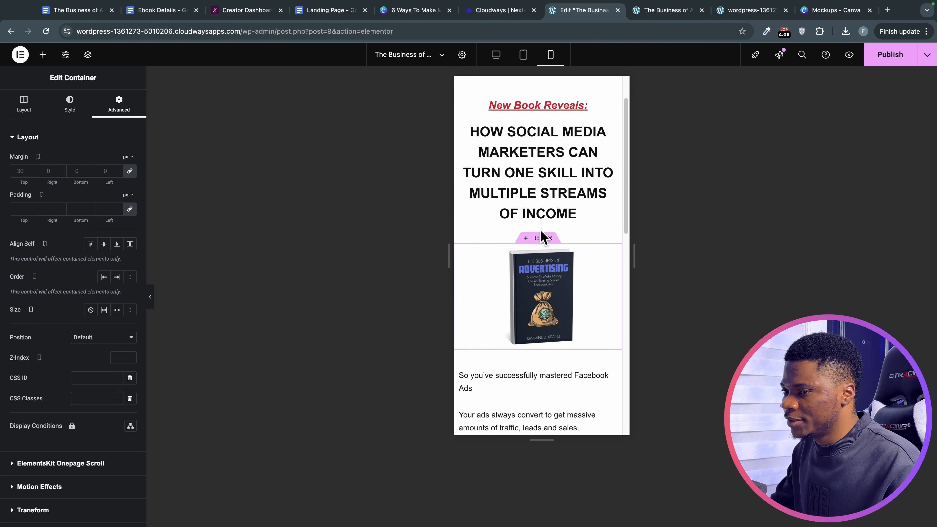
click(33, 172)
text(2)
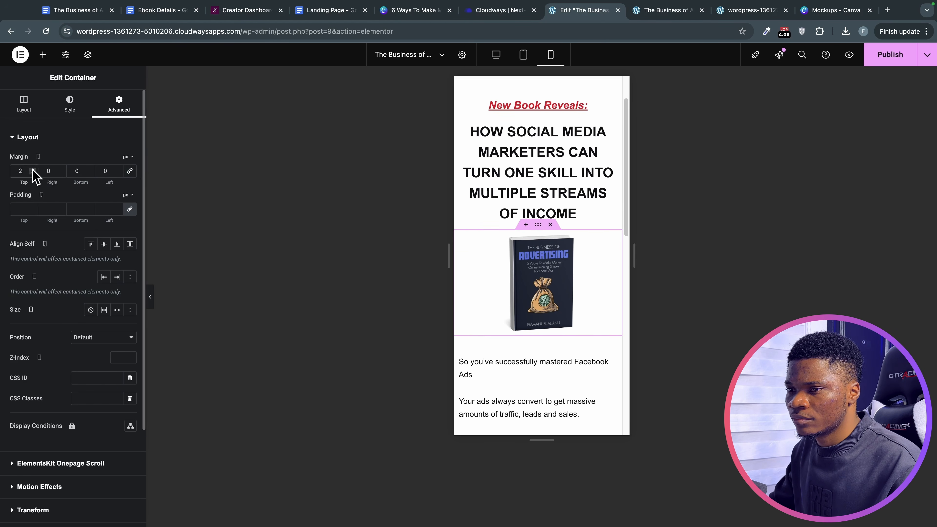
key(BackSpace)
text(10)
Publish the page and preview it at desktop, mobile and tablet widths.
click(898, 55)
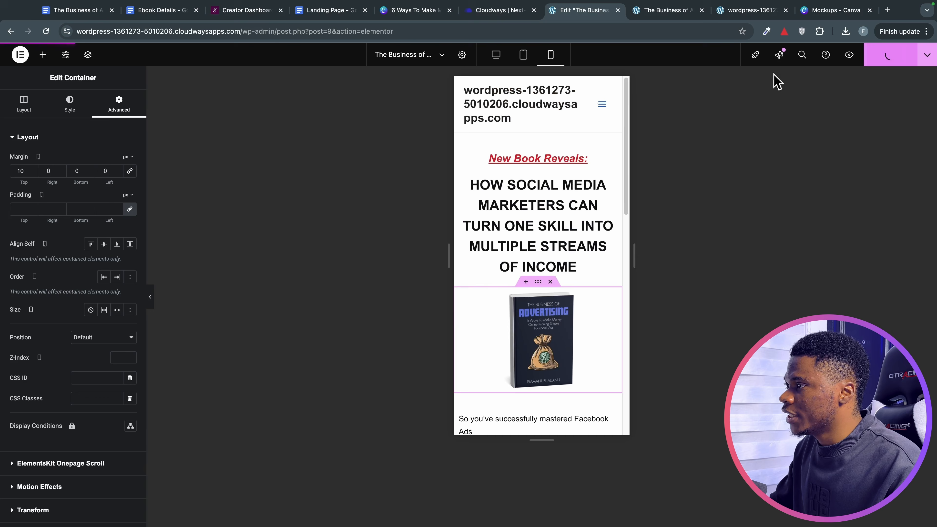
click(503, 56)
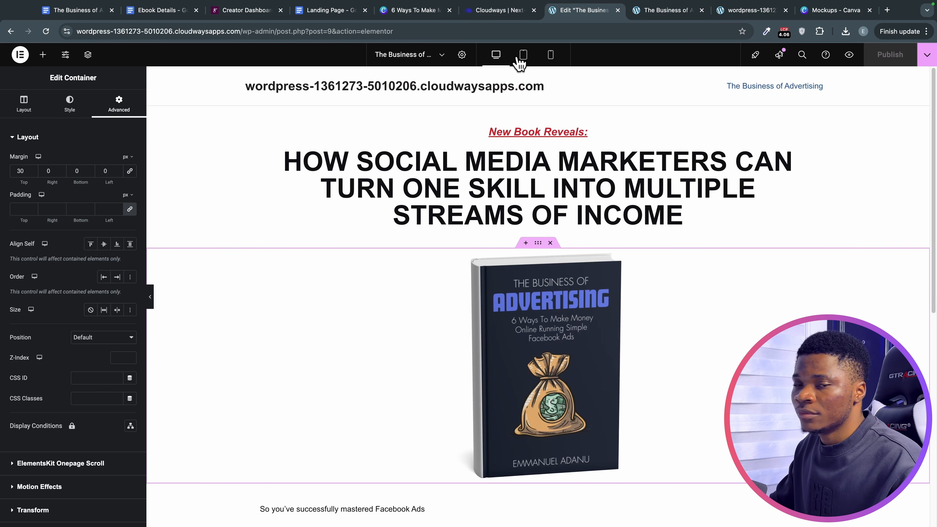
click(546, 58)
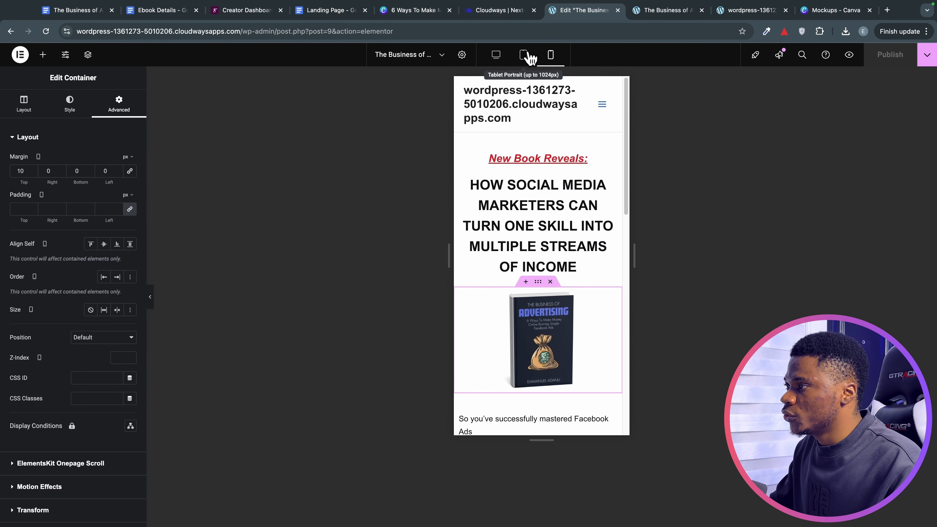
click(527, 56)
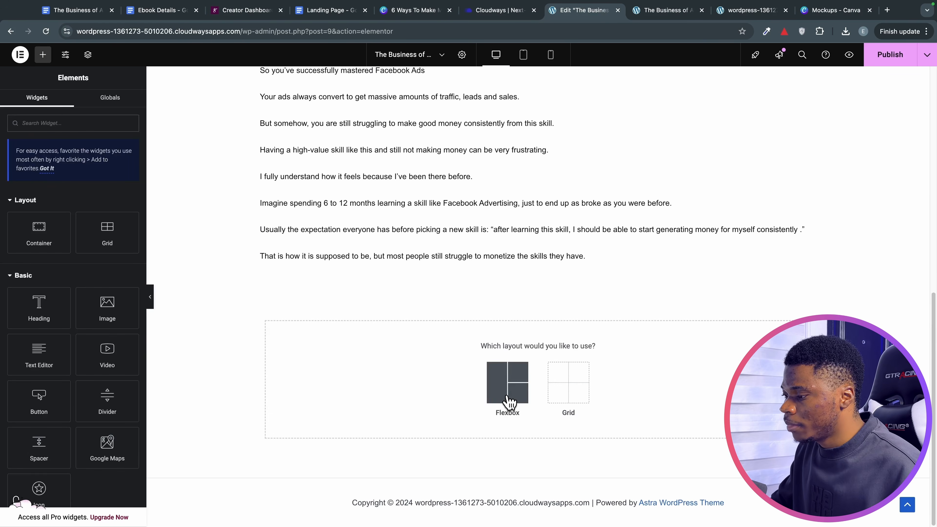
Insert a single-column flexbox container and select the Your Story text in the Landing Page outline.
click(508, 400)
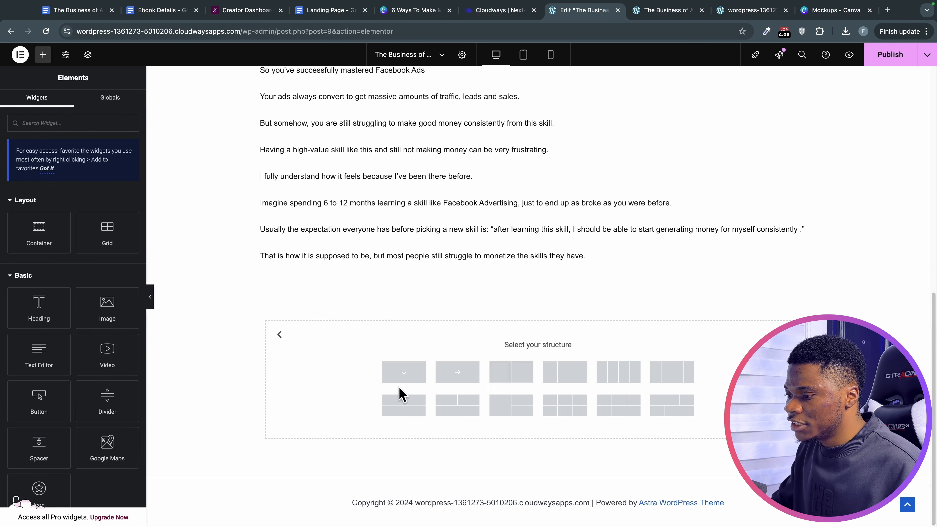
click(403, 382)
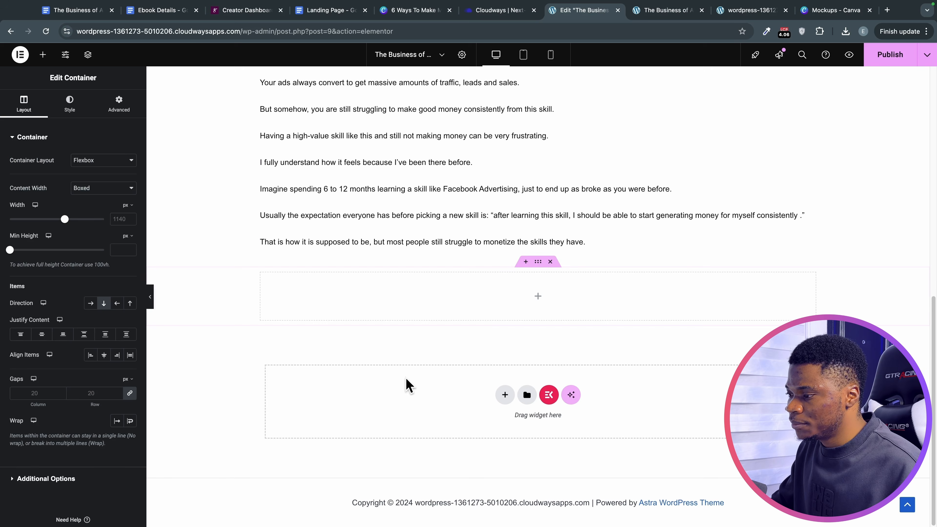
click(327, 10)
scroll(390, 263, down, 1)
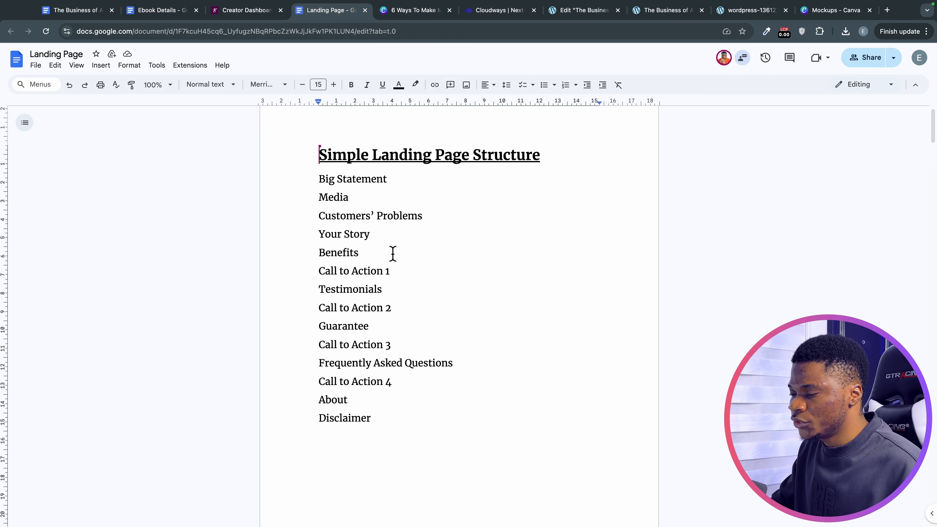
drag(386, 236, 364, 257)
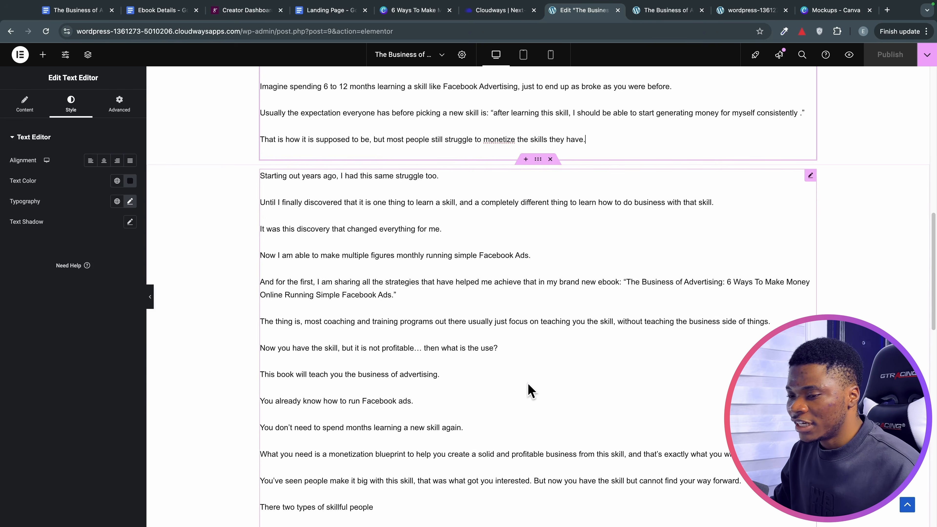
scroll(525, 388, down, 2)
scroll(525, 388, down, 10)
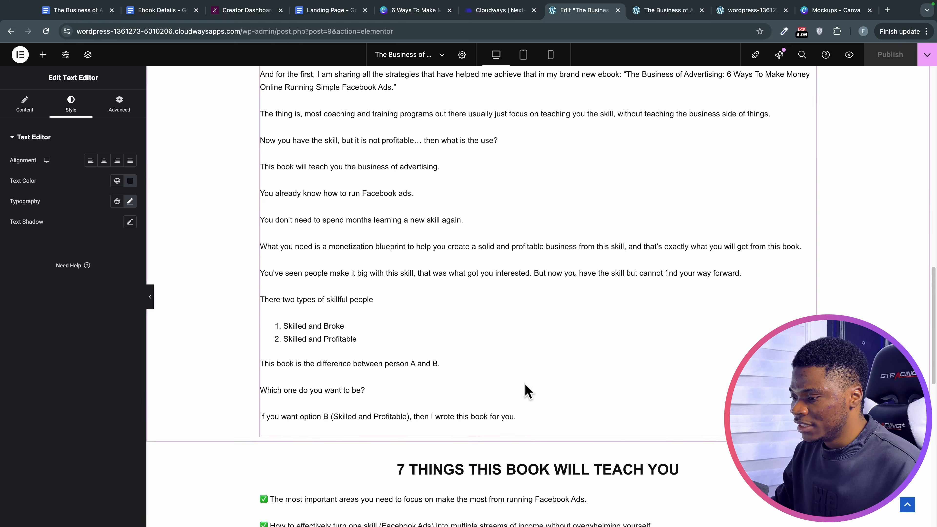
scroll(517, 384, down, 4)
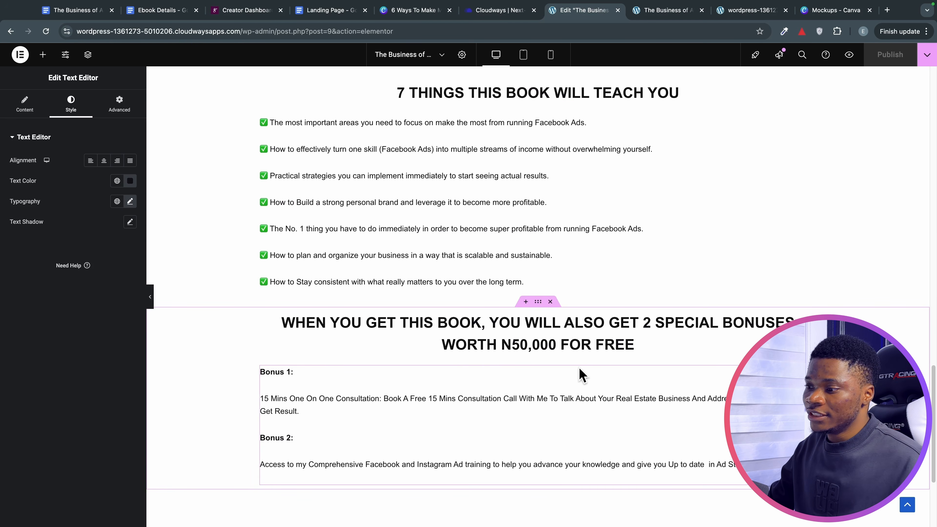
scroll(582, 375, up, 2)
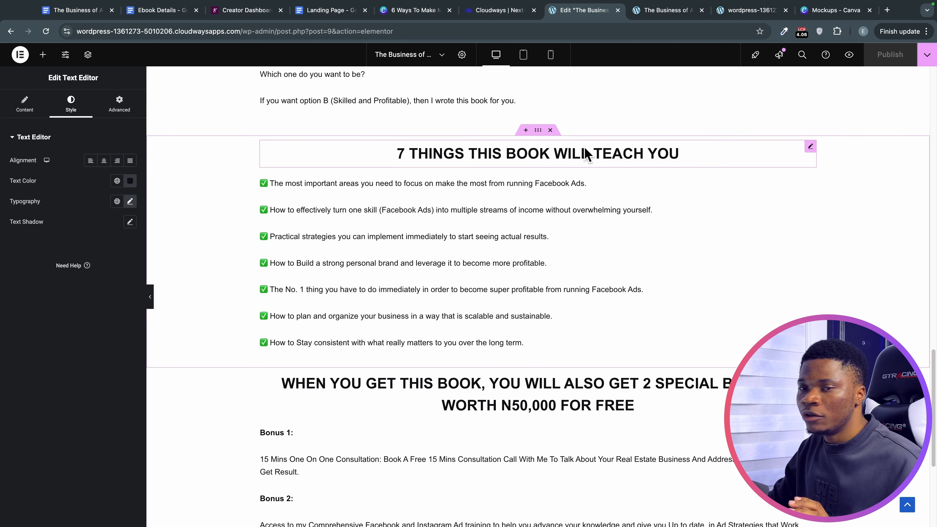
Give the 7 THINGS section a classic light grey background.
click(538, 131)
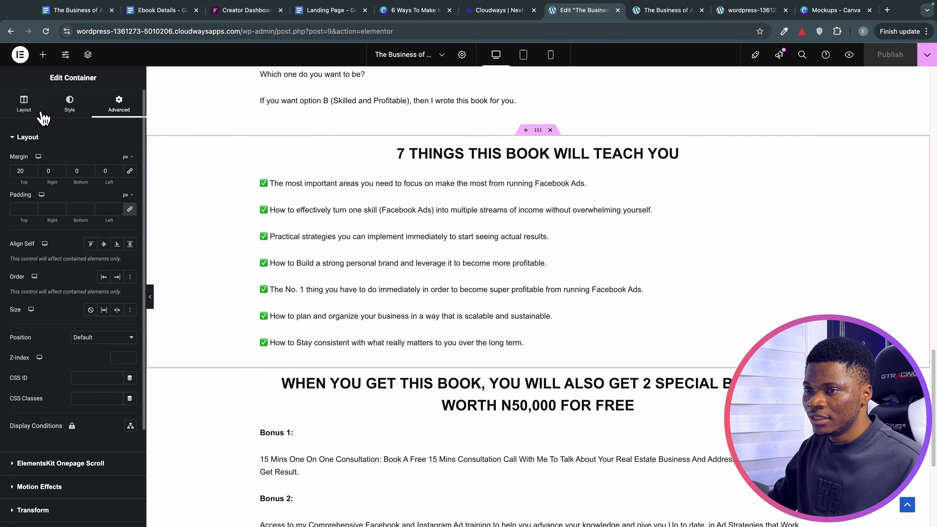
click(69, 107)
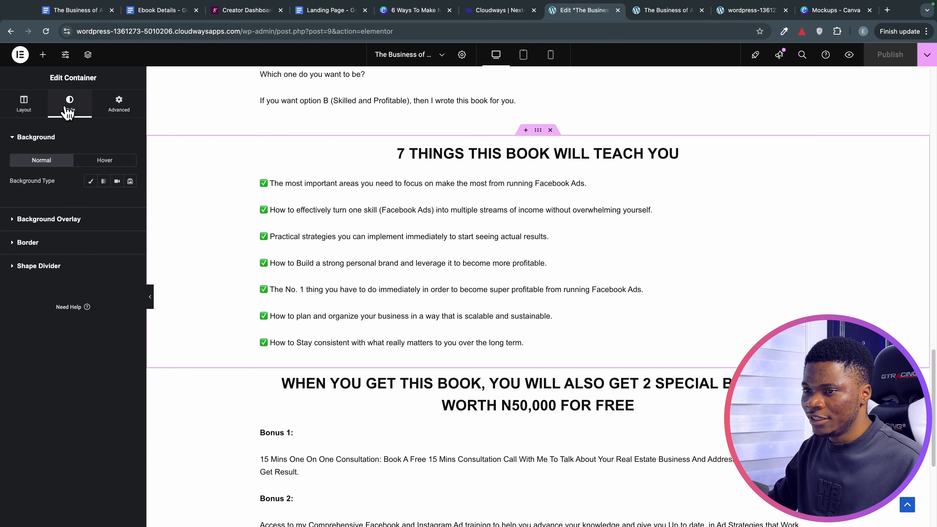
click(92, 181)
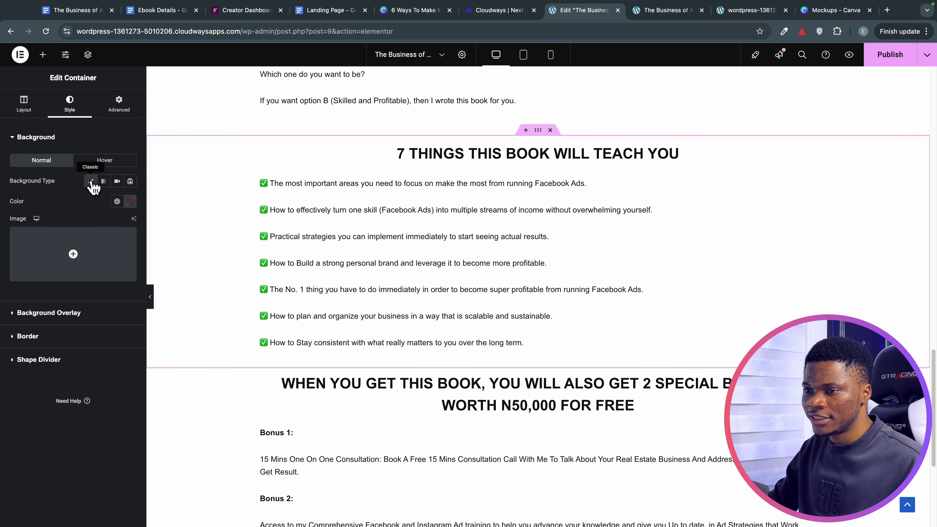
click(131, 202)
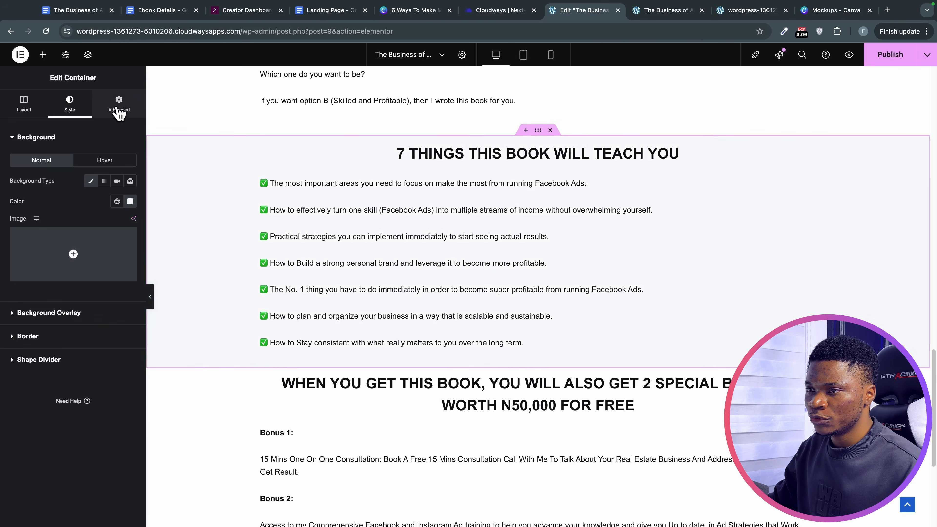
Unlink the section's padding and set 20 px top padding.
click(119, 107)
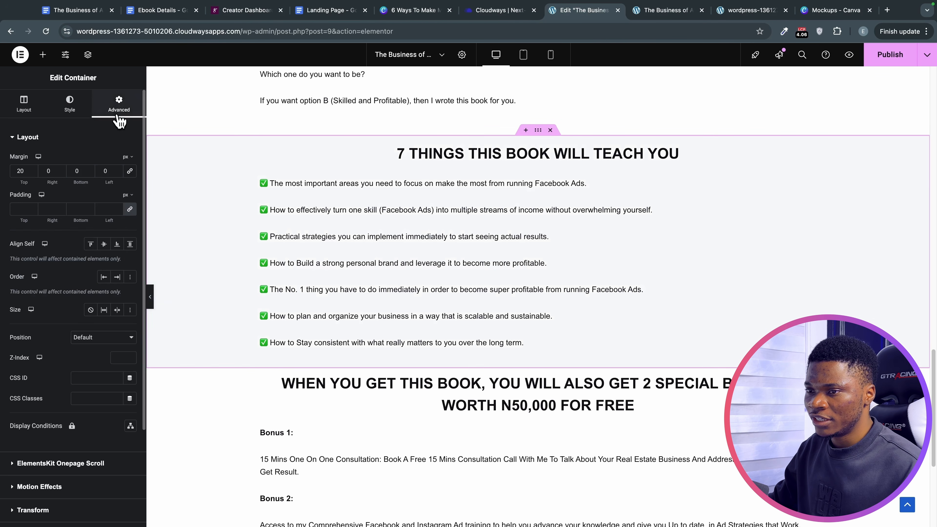
click(131, 210)
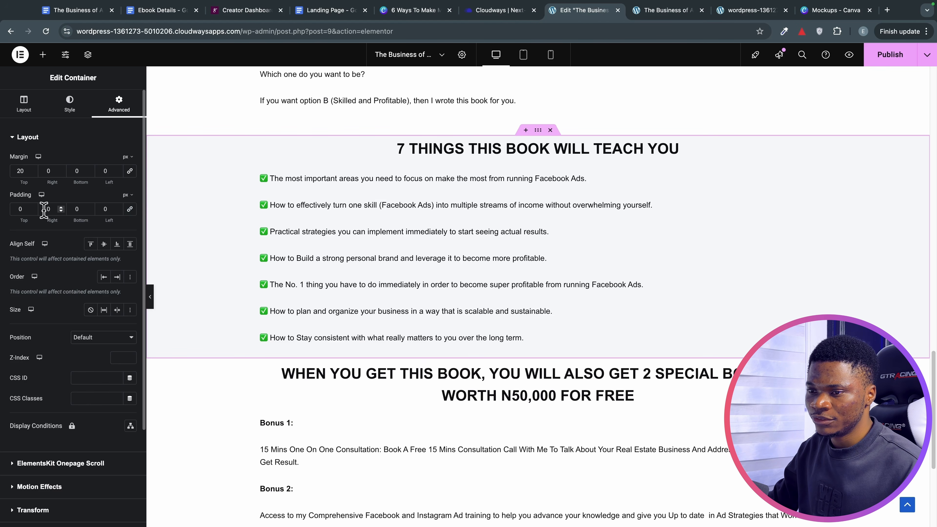
drag(34, 208, 34, 207)
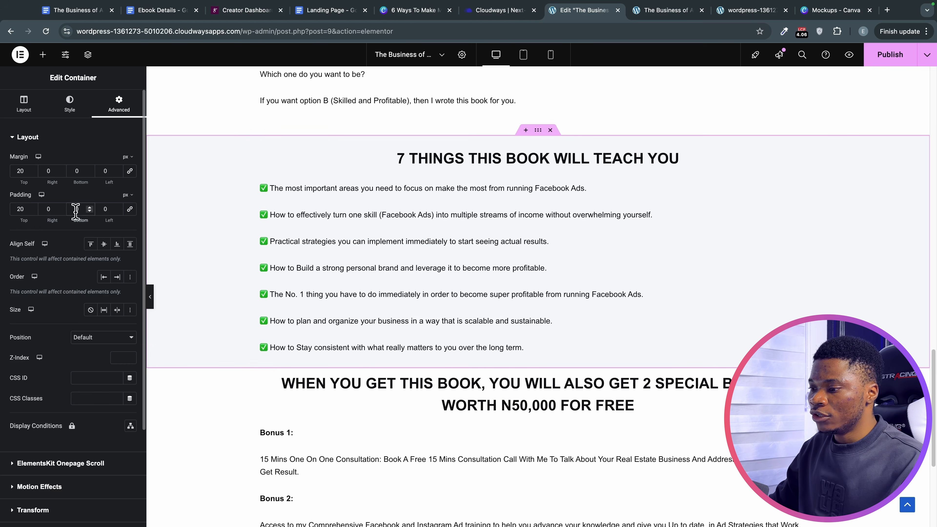
text(2)
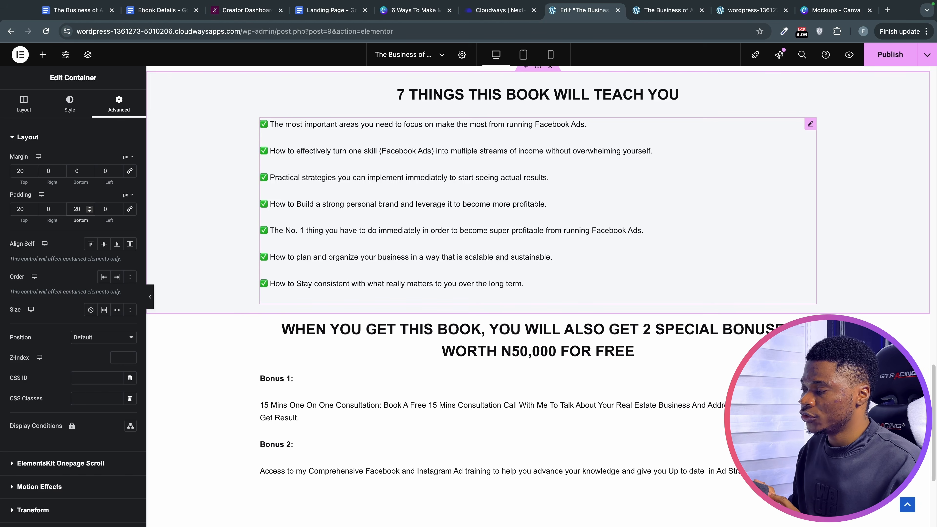
Add an empty single-column flexbox container at the page bottom, then show the Landing Page outline.
click(554, 295)
scroll(556, 306, down, 2)
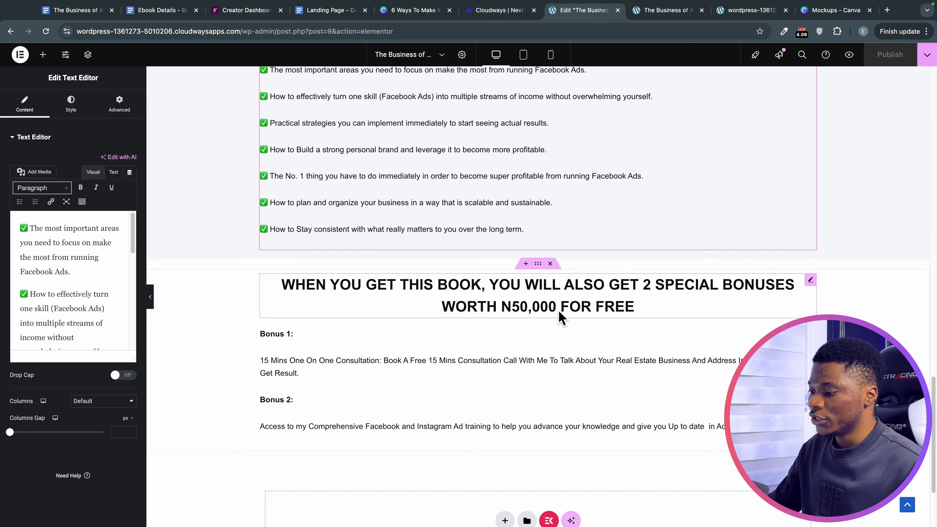
scroll(560, 317, down, 4)
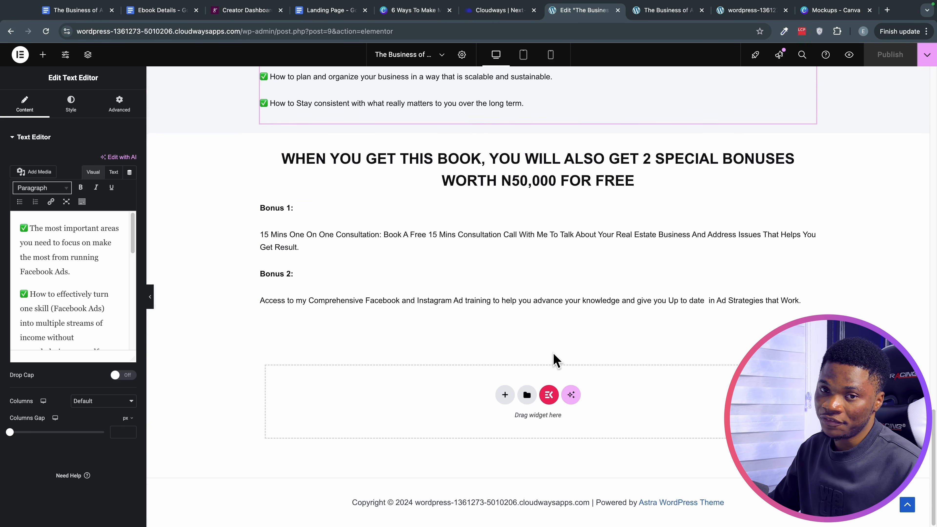
click(505, 393)
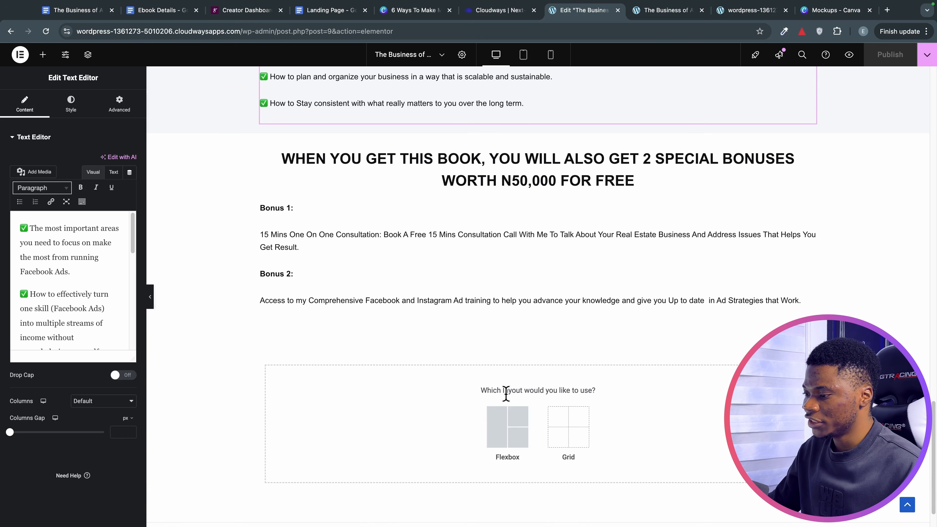
click(505, 431)
click(408, 439)
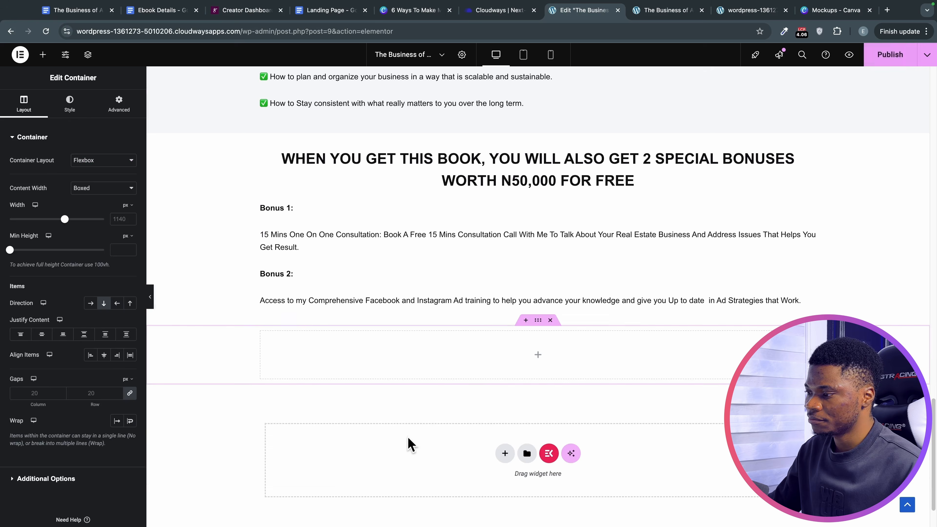
click(346, 11)
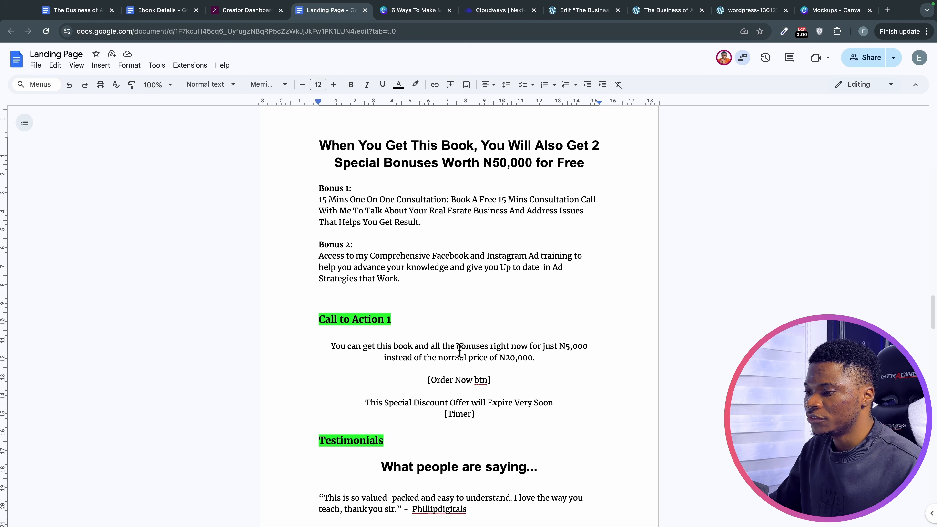
Go over the Call to Action 1 price line, Order Now button and timer copy, then return to the editor.
scroll(448, 354, down, 3)
drag(328, 260, 487, 284)
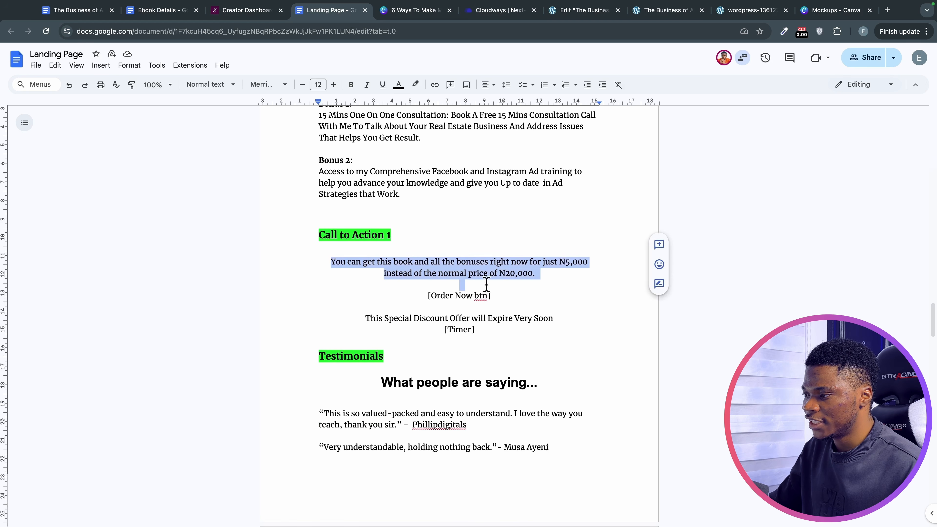
click(416, 295)
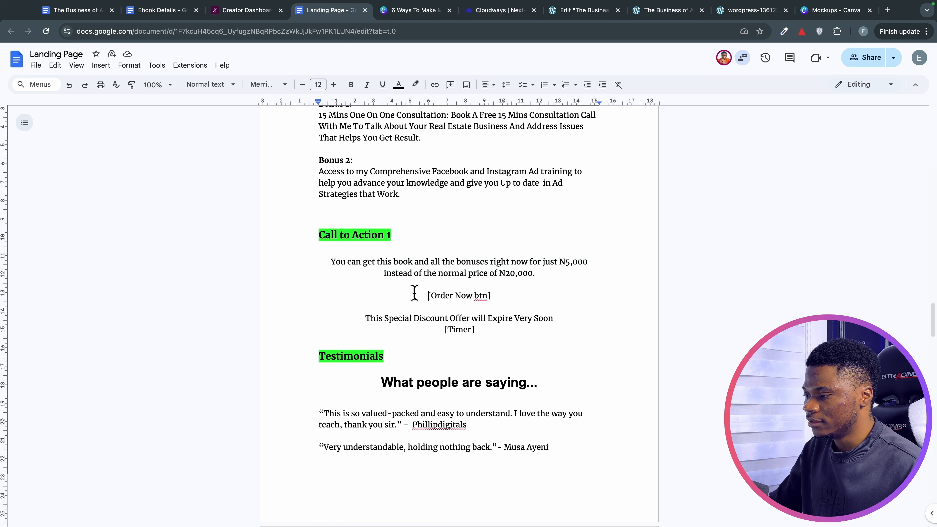
drag(417, 295, 484, 303)
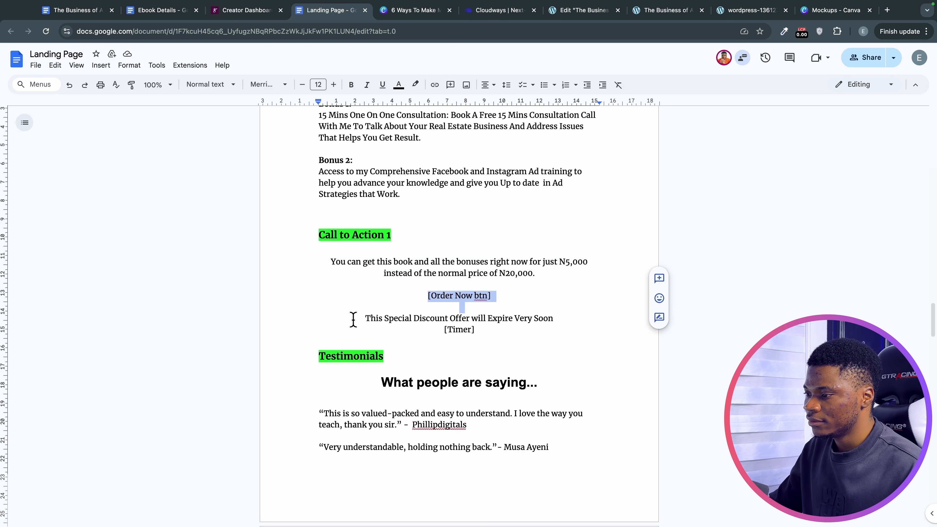
drag(353, 319, 495, 334)
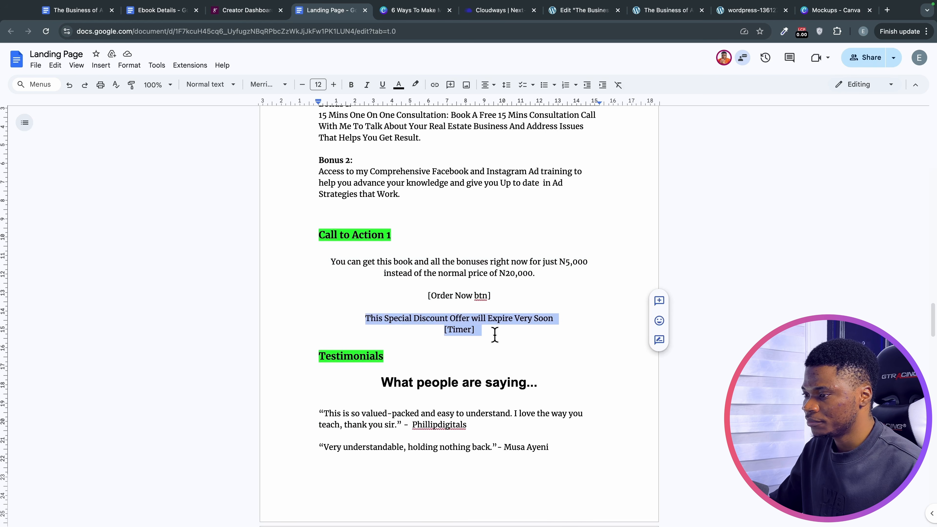
drag(329, 261, 533, 278)
key(ctrl+c)
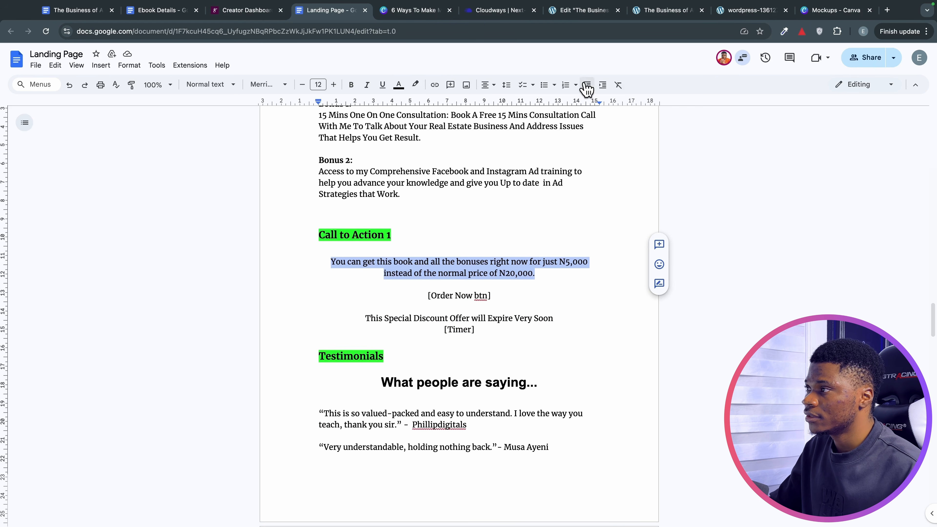
click(574, 26)
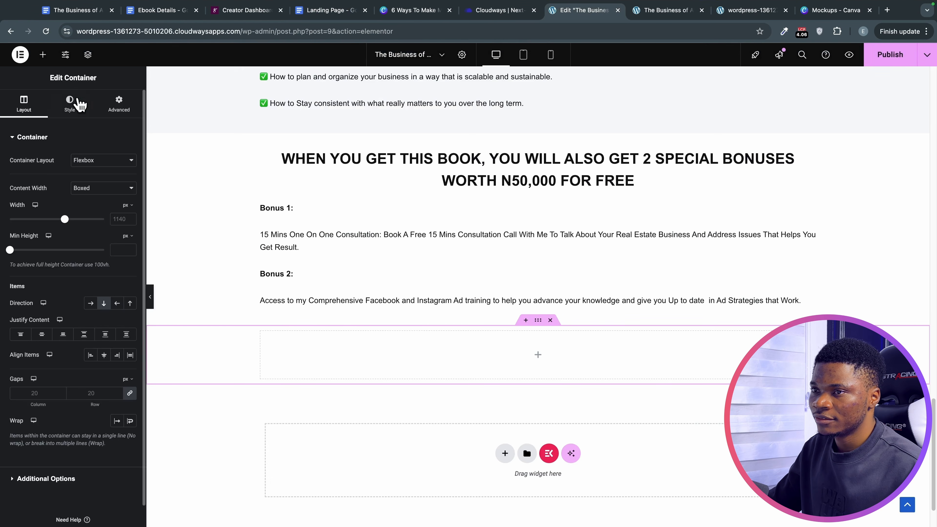
Add a heading to the empty container containing the pasted price sentence.
click(43, 55)
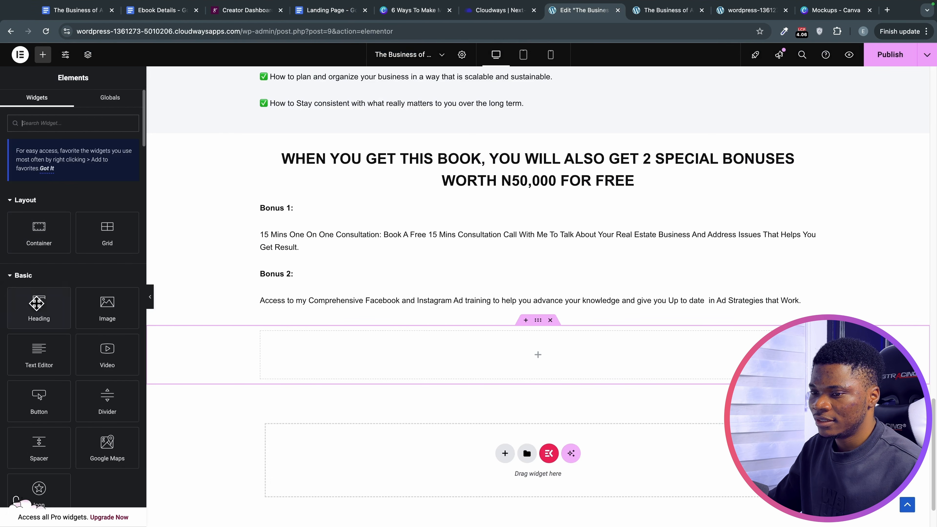
drag(39, 306, 561, 373)
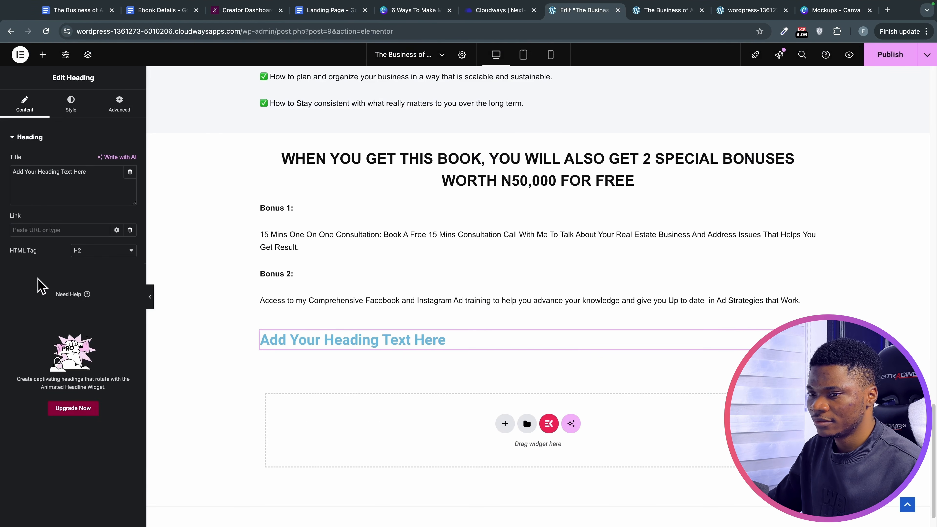
click(38, 181)
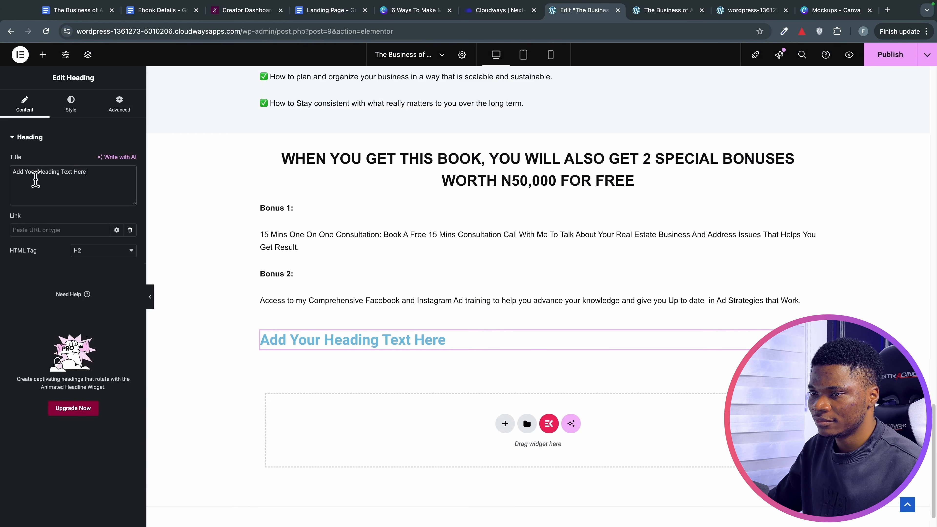
triple_click(35, 180)
key(ctrl+v)
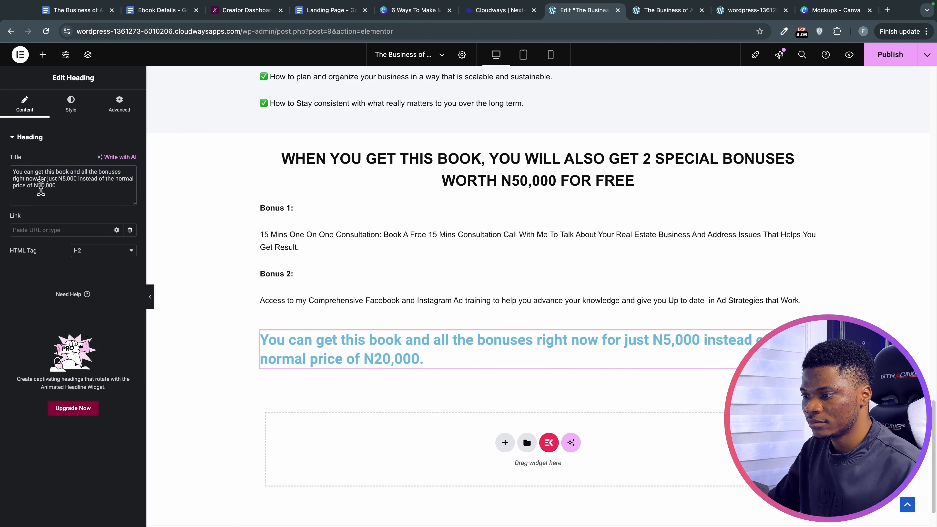
Center the price heading, color it #0d0d12 and reset its typography.
click(75, 109)
click(104, 160)
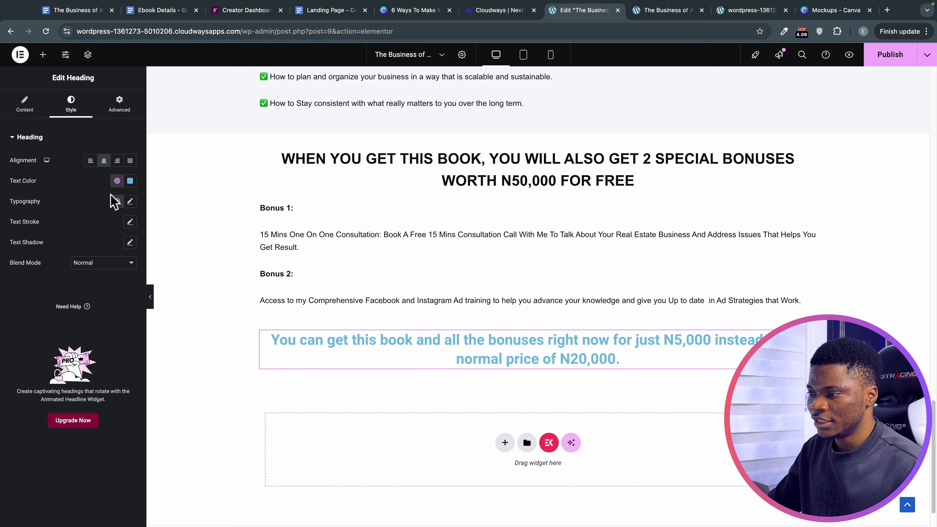
click(129, 180)
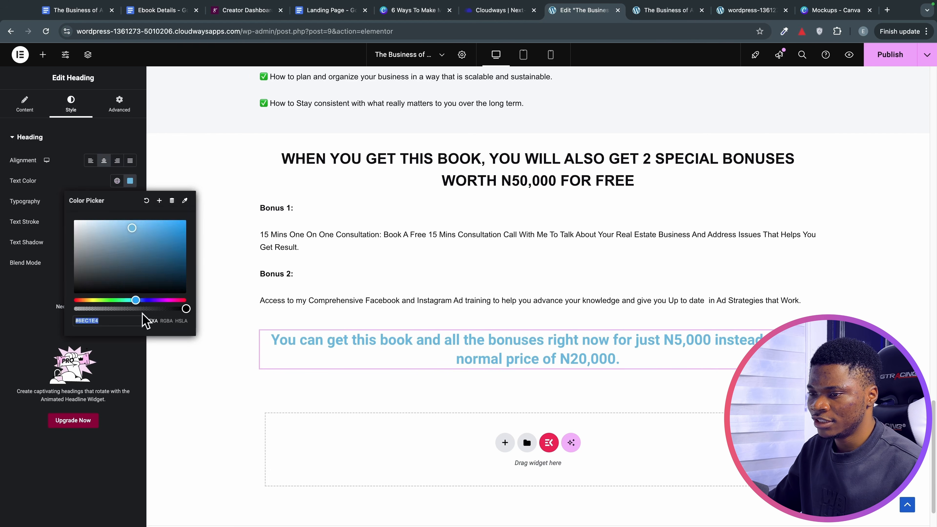
text(#0d0d12)
click(130, 201)
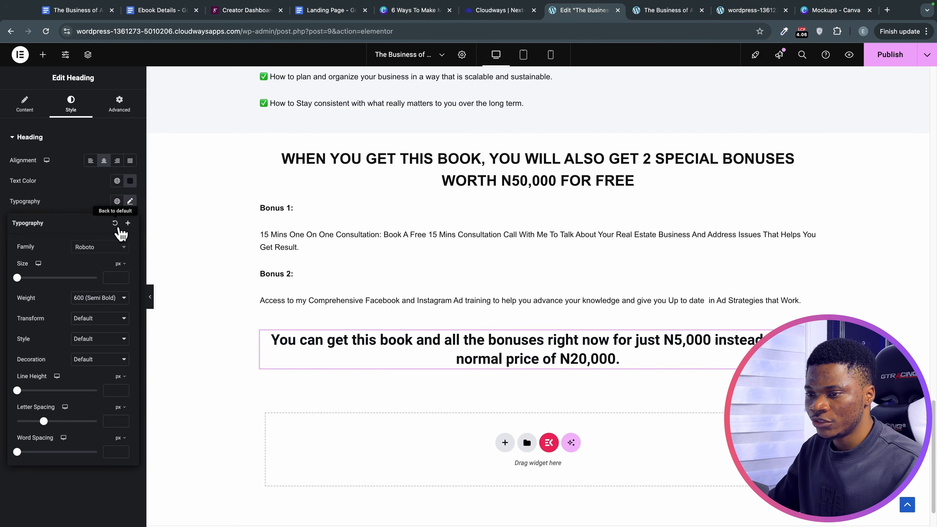
click(104, 247)
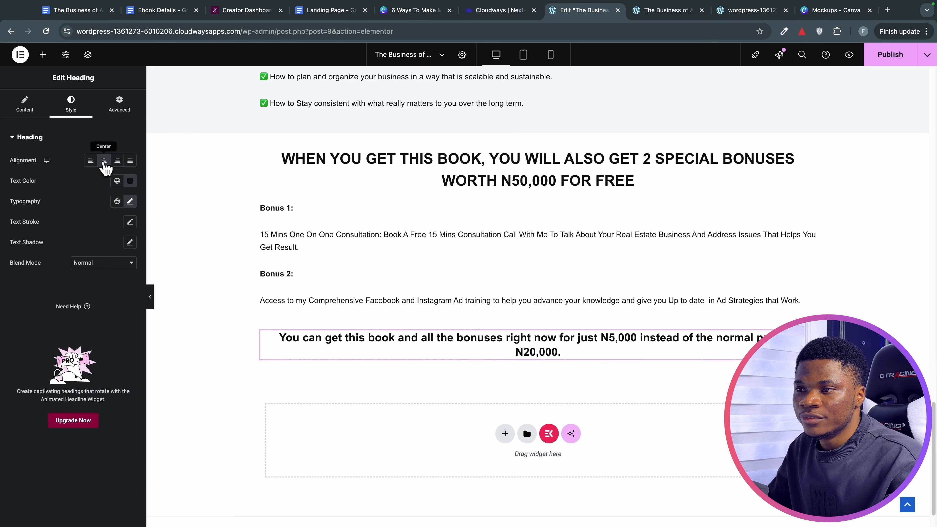
Set the heading box to a custom 50% width, centred on the page.
click(119, 105)
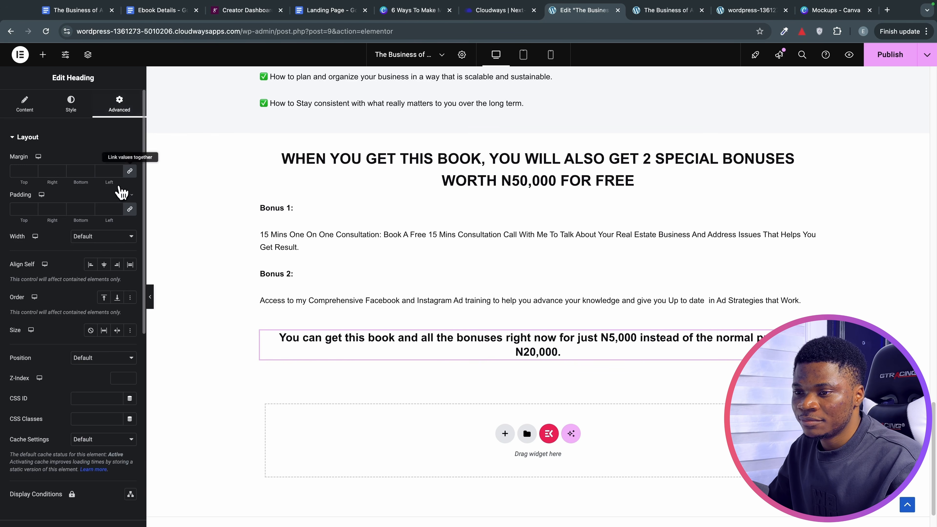
click(92, 238)
click(96, 268)
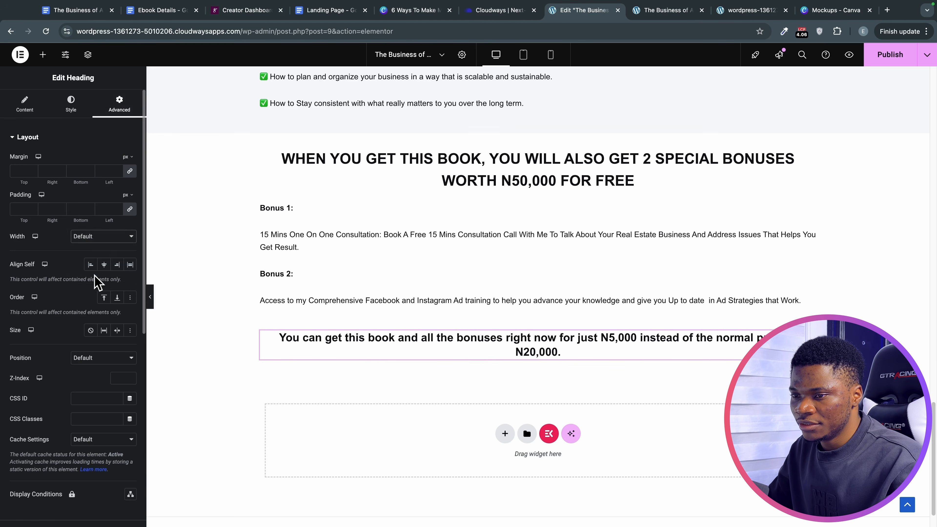
drag(103, 267, 57, 268)
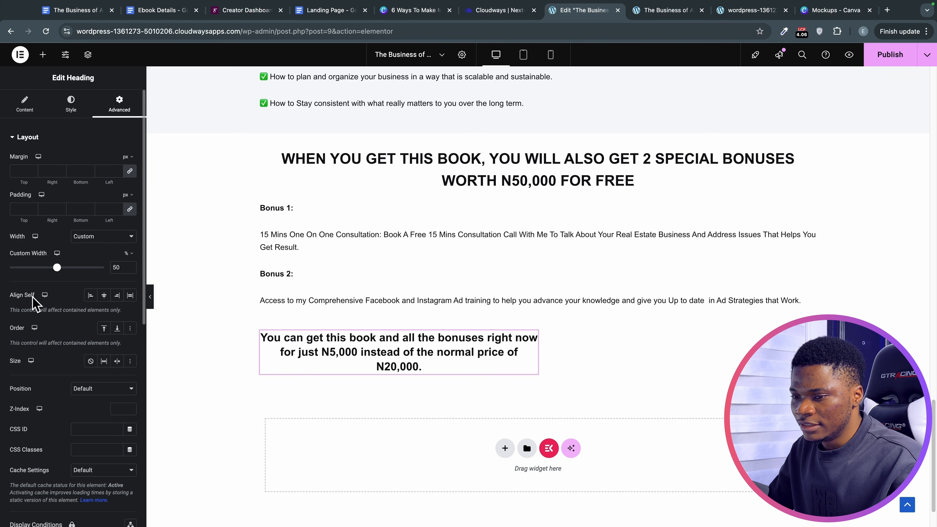
click(102, 295)
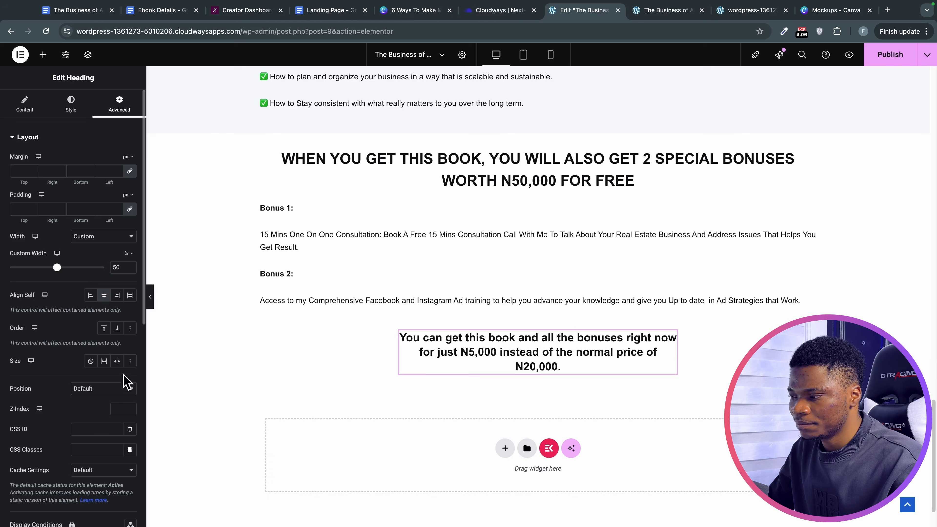
scroll(451, 342, down, 1)
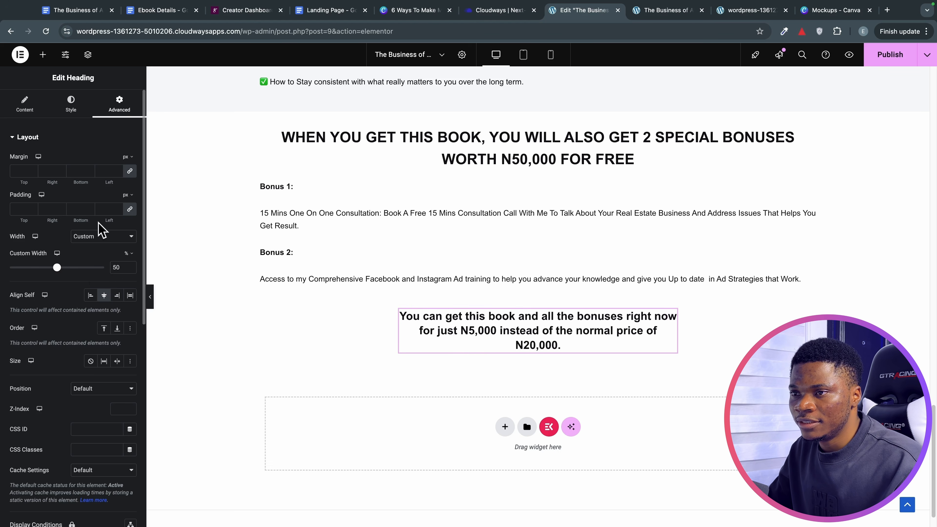
click(43, 56)
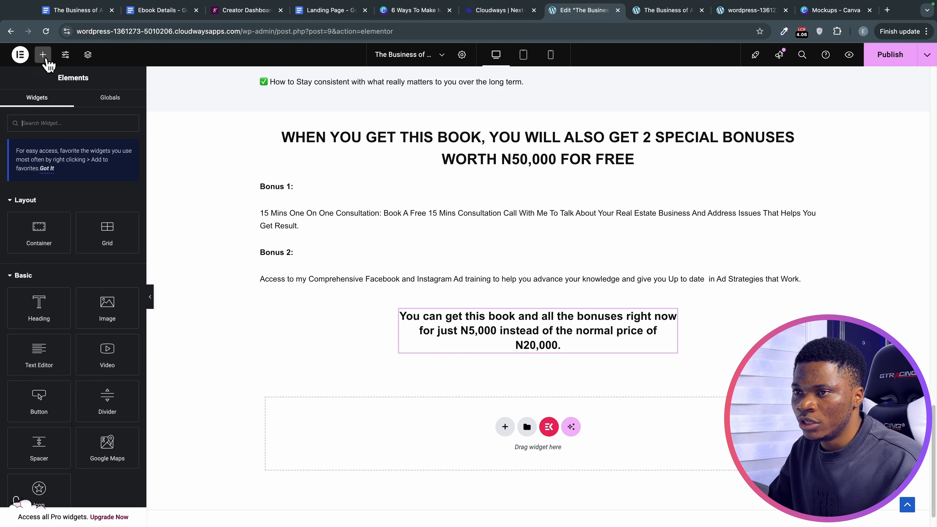
Place a button labelled Order Now below the price heading.
scroll(67, 369, down, 2)
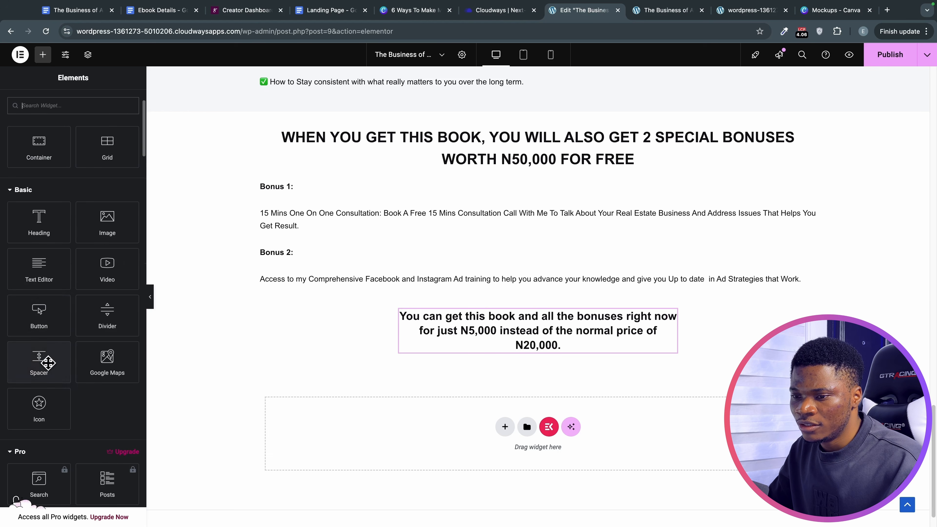
drag(38, 312, 531, 360)
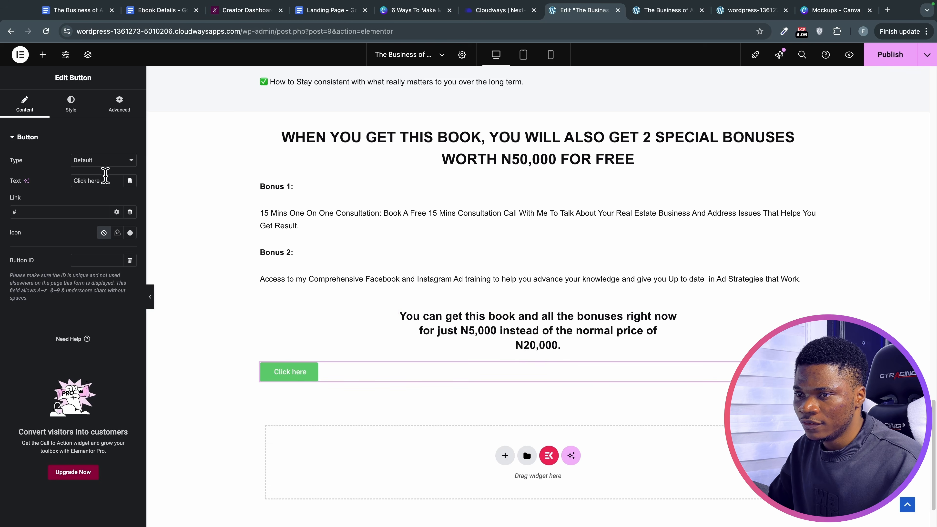
triple_click(104, 180)
text(Order Now)
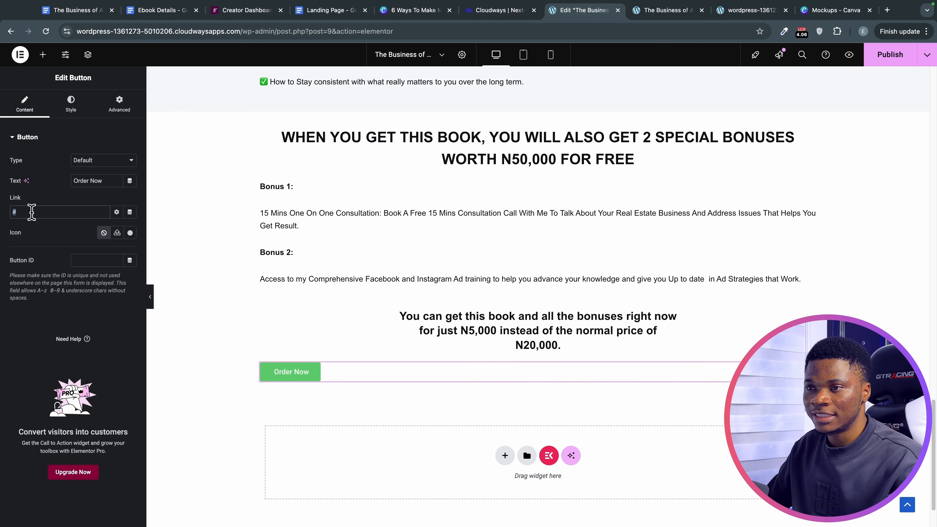
Link the button to the Selar book URL from Ebook Details and publish.
click(162, 11)
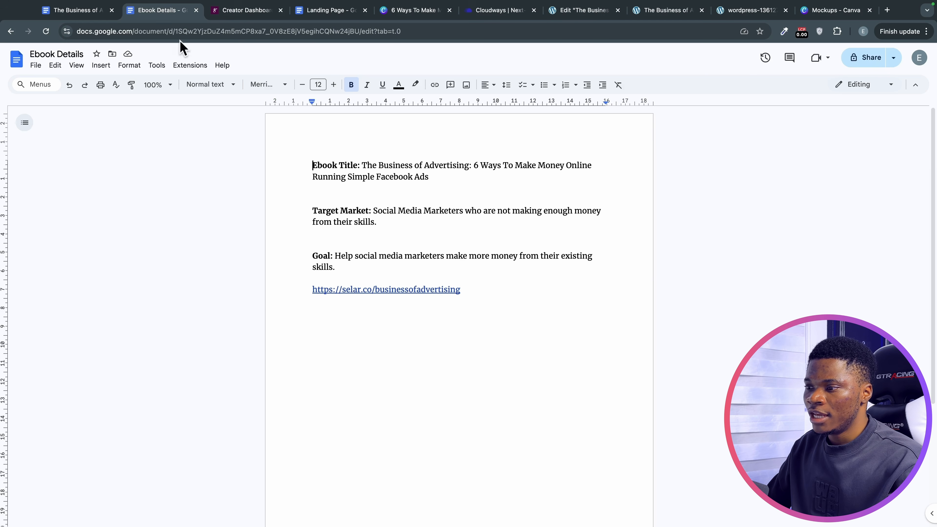
click(372, 289)
click(432, 308)
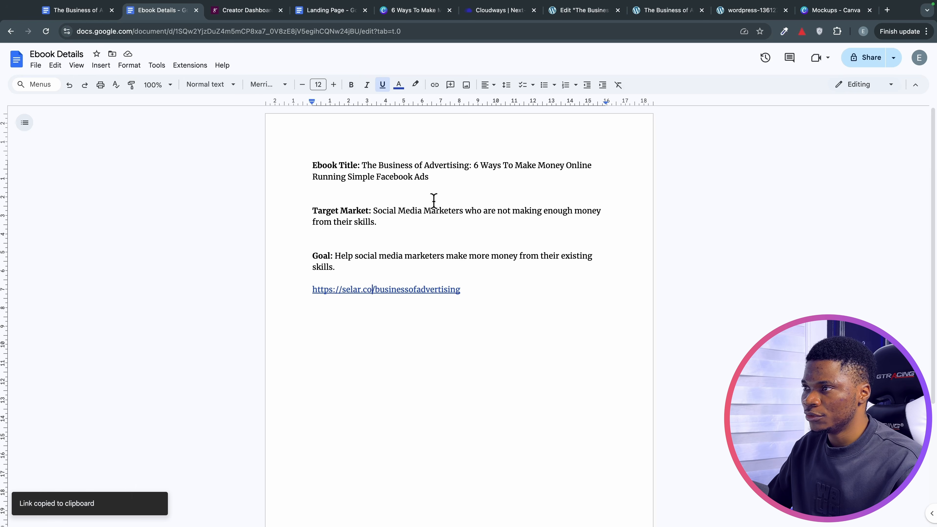
click(575, 11)
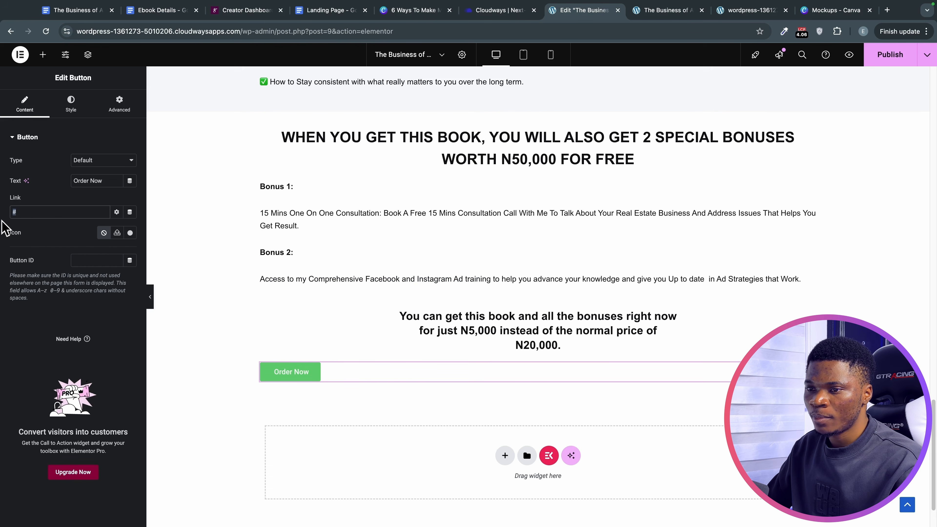
key(ctrl+v)
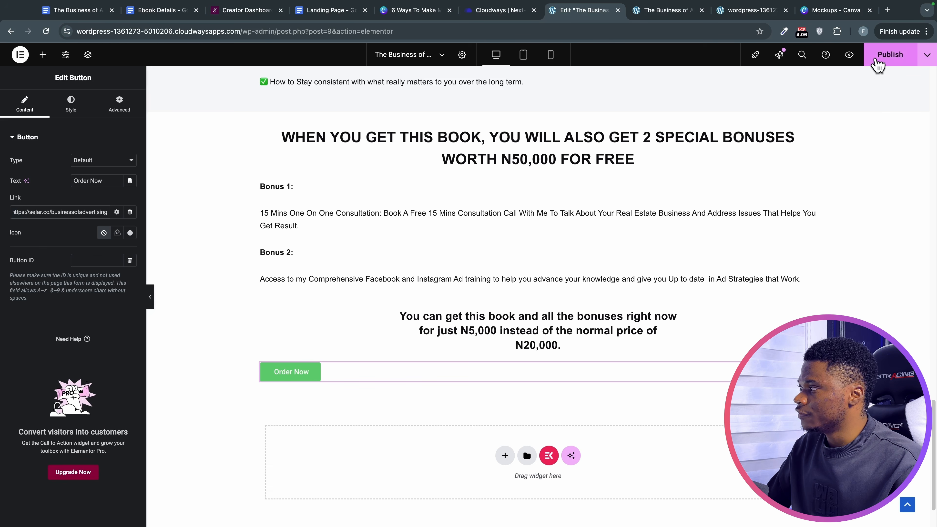
click(876, 63)
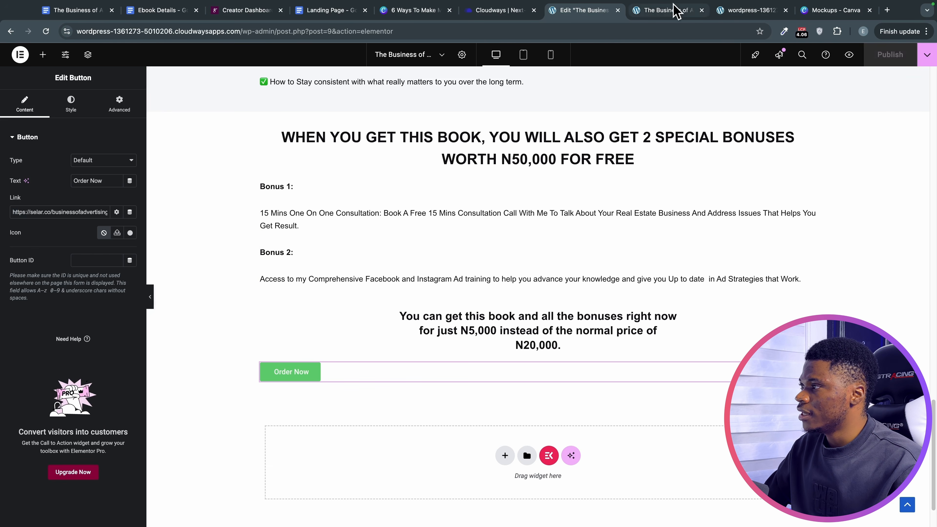
Reload the live landing page and test the Order Now button.
click(676, 10)
mouse_move(19, 7)
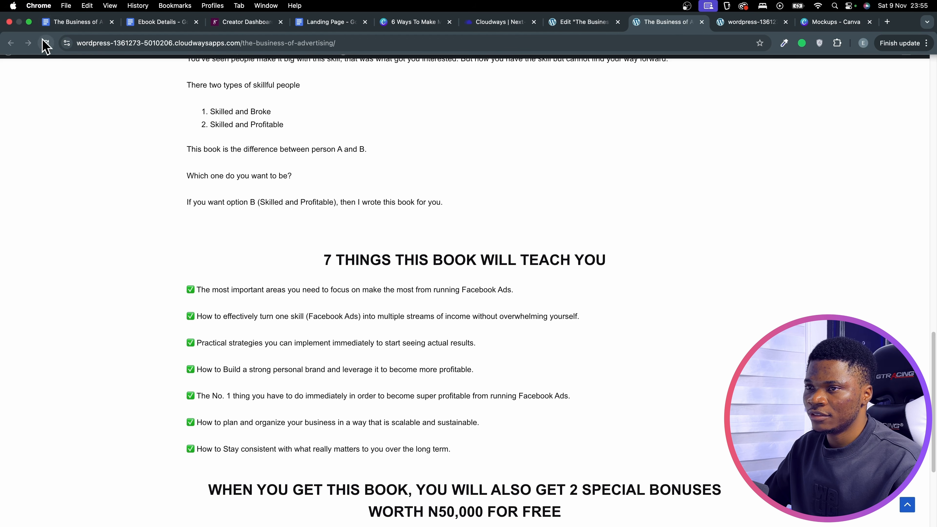
click(44, 42)
scroll(444, 221, down, 7)
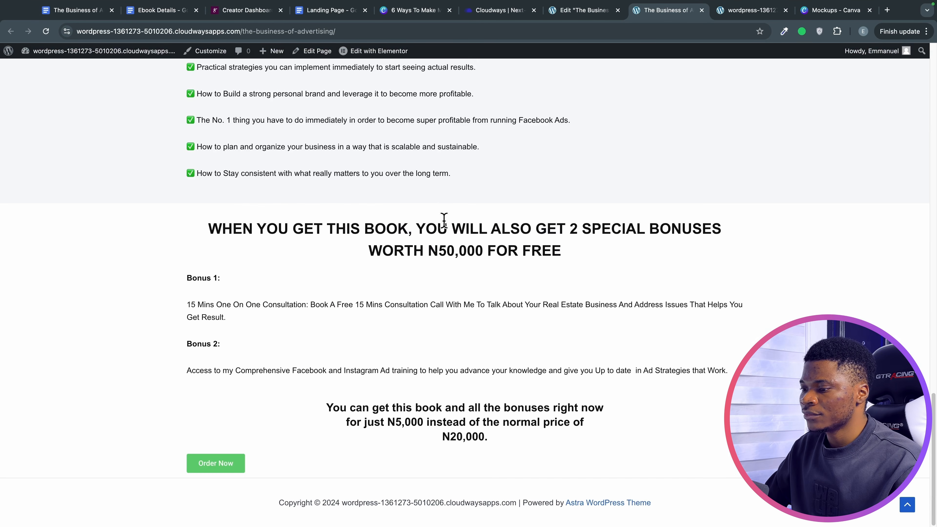
click(236, 469)
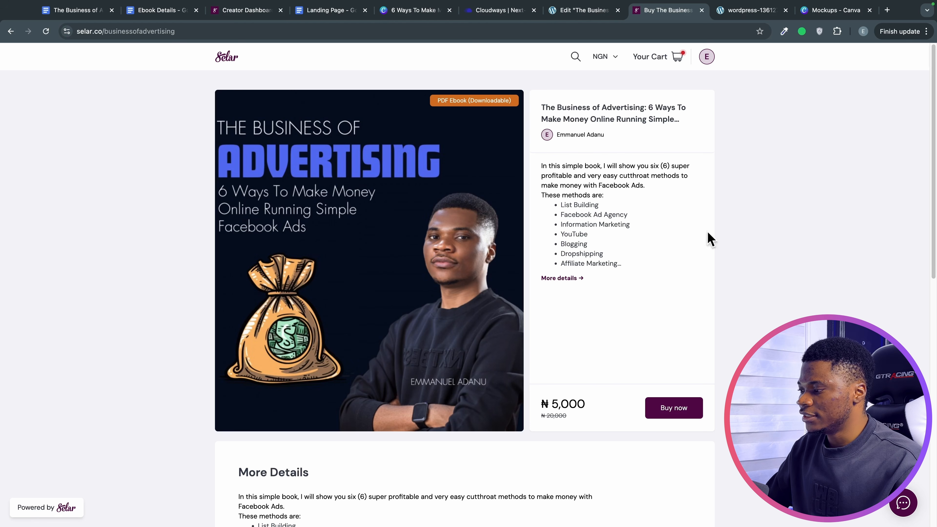
Add the ₦5,000 ebook to the Selar cart, try checkout, then return to the editor.
click(673, 407)
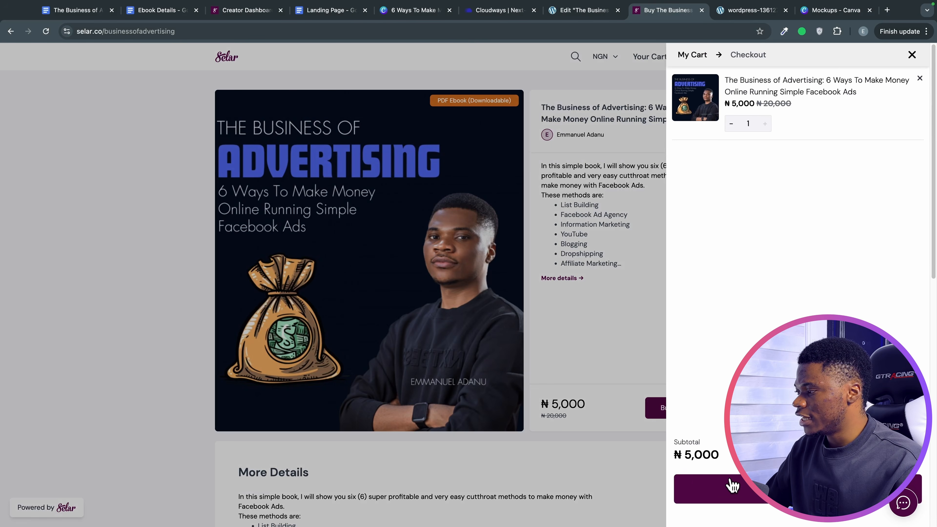
click(734, 493)
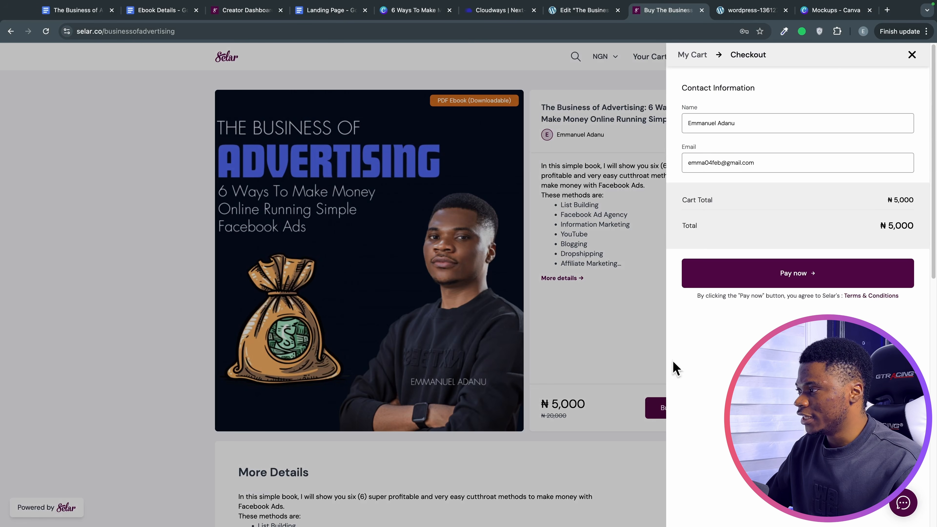
click(623, 219)
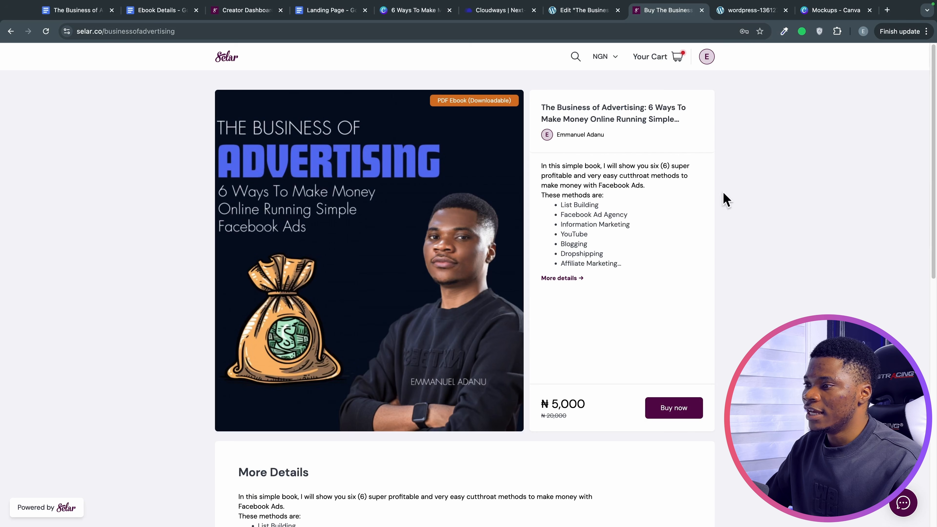
click(11, 31)
click(585, 14)
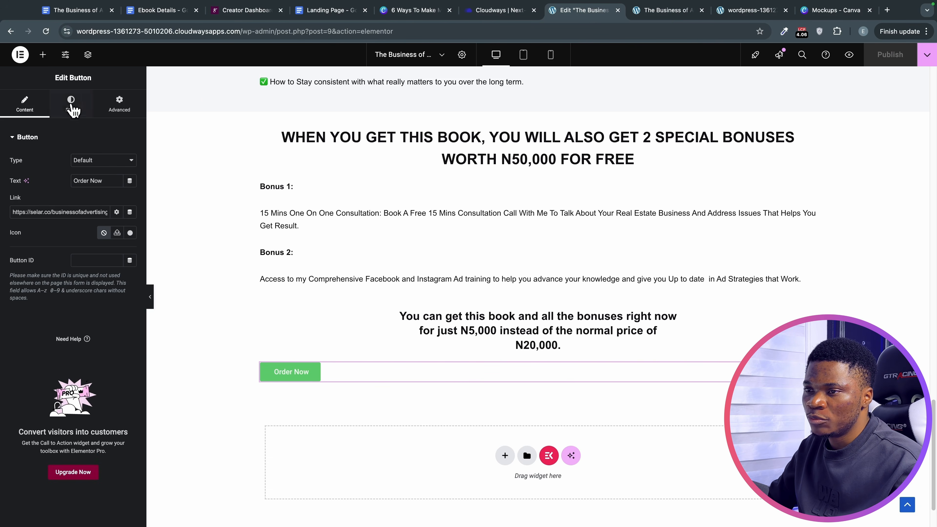
Center the Order Now button, set its font to Arial, and enlarge the text.
click(72, 100)
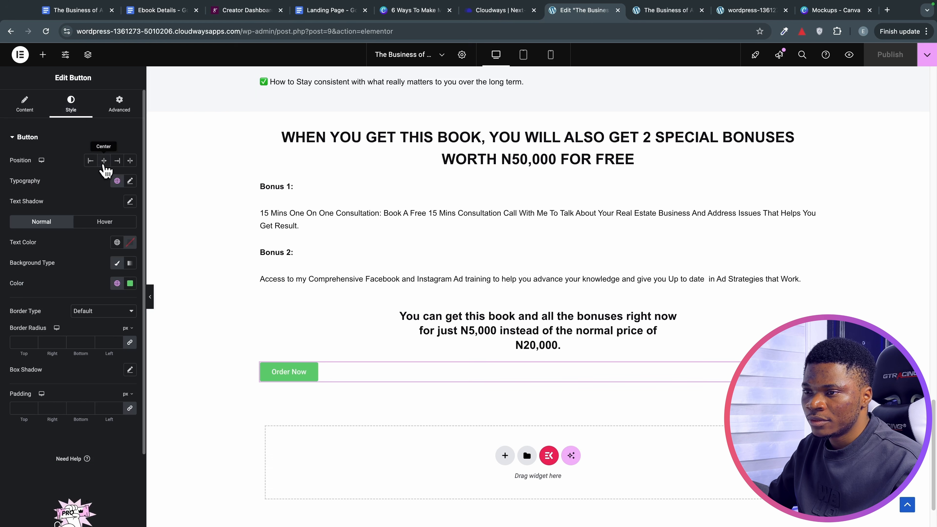
click(104, 161)
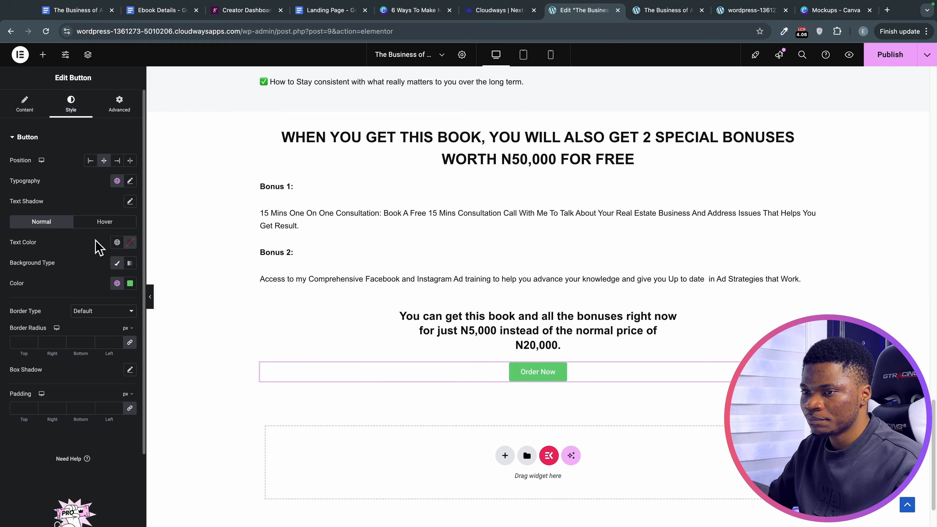
click(130, 180)
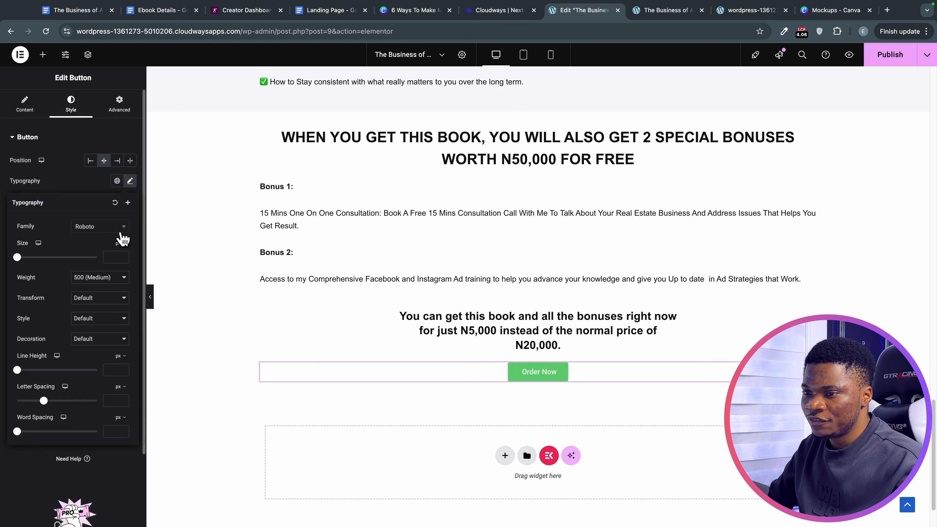
click(98, 228)
text(ar)
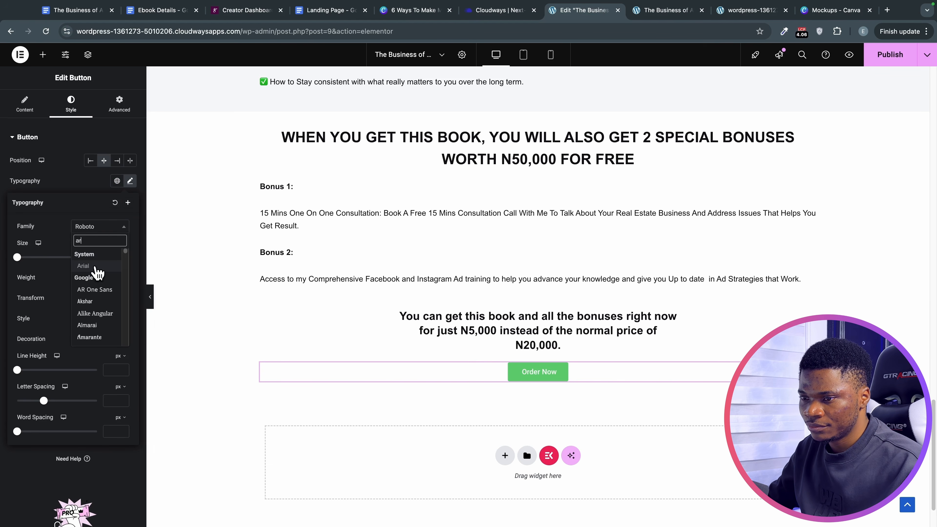
click(83, 265)
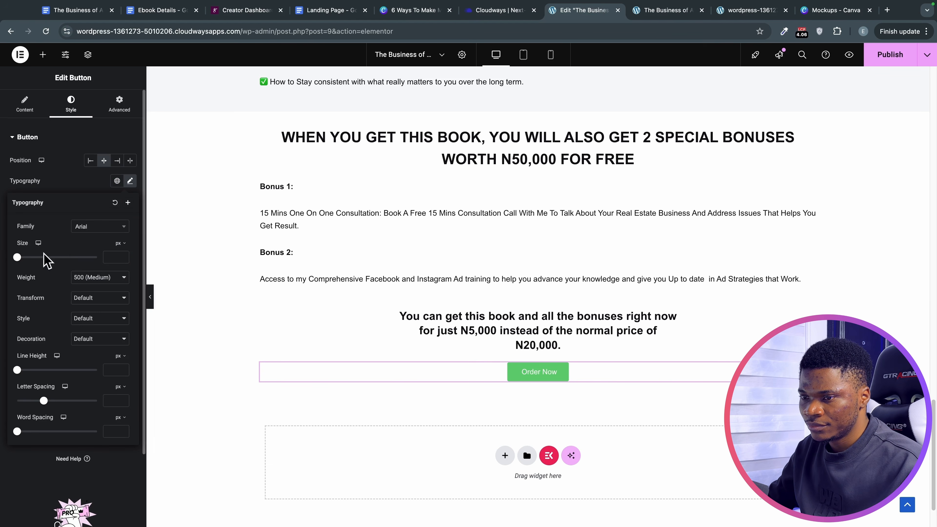
mouse_move(25, 258)
mouse_down()
mouse_move(40, 258)
mouse_move(27, 258)
mouse_up()
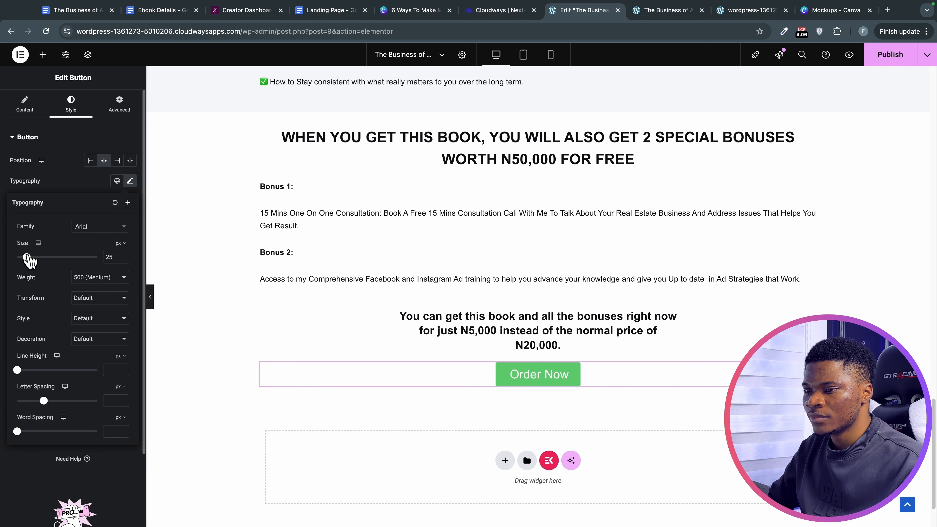
Set the button text to semi-bold 600 weight and uppercase.
scroll(82, 301, down, 1)
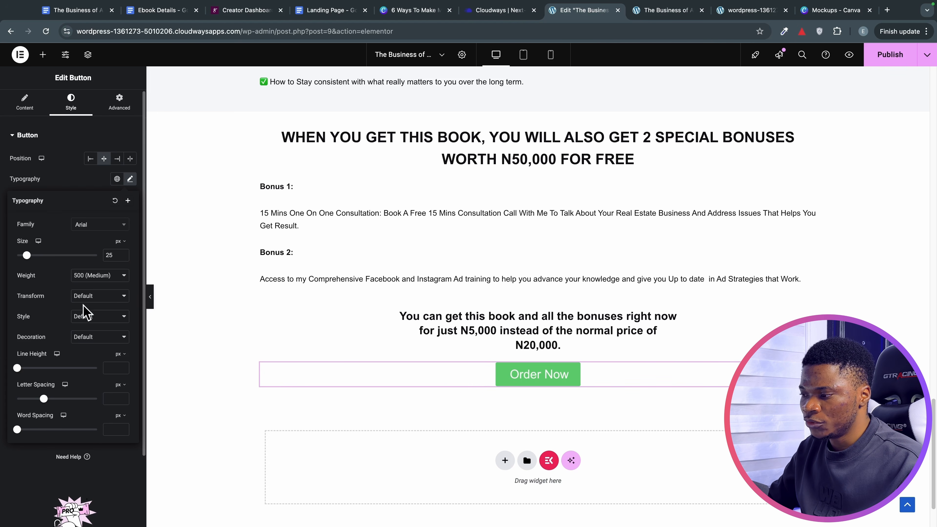
click(97, 275)
click(99, 282)
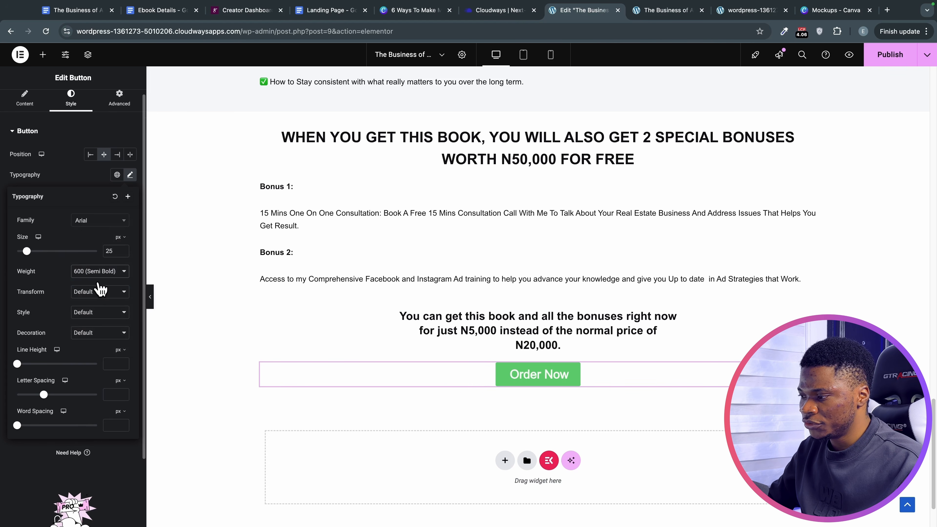
click(85, 295)
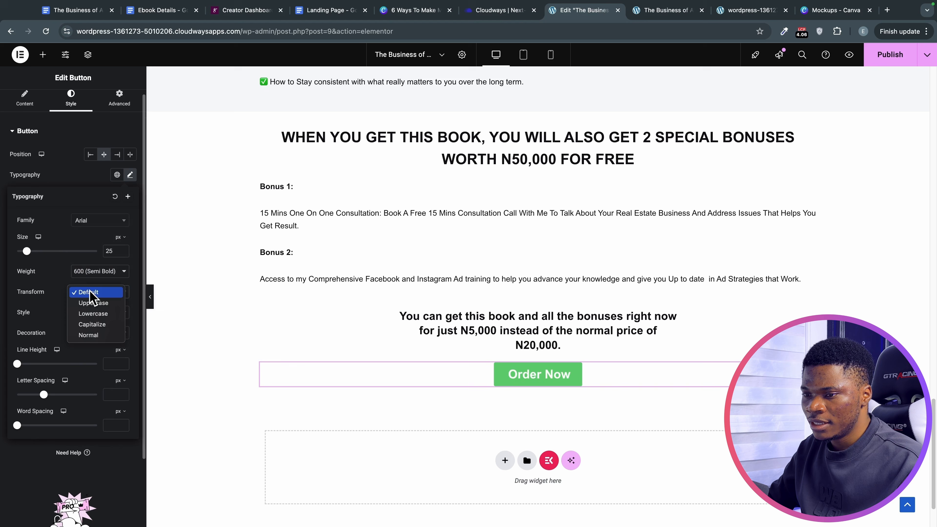
click(98, 306)
scroll(98, 306, down, 1)
click(66, 160)
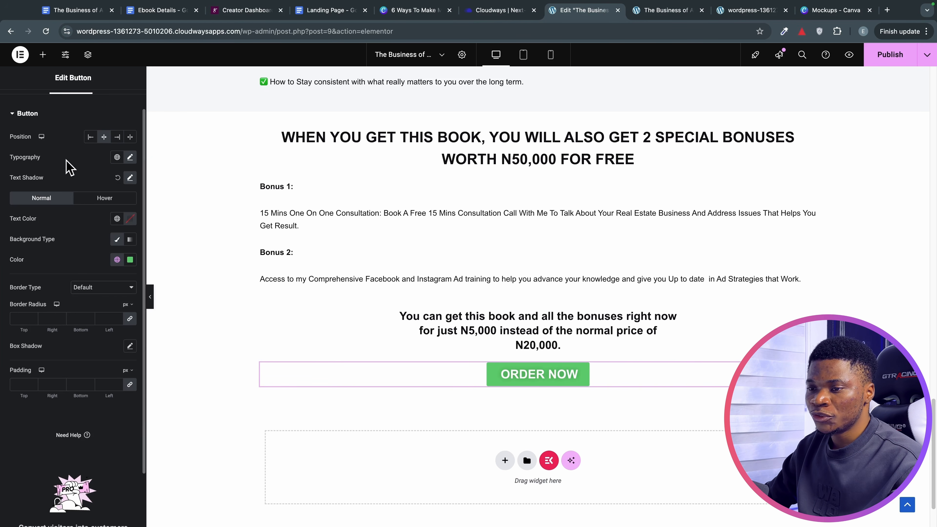
Set the ORDER NOW button background to purple #5551d3.
scroll(76, 279, down, 2)
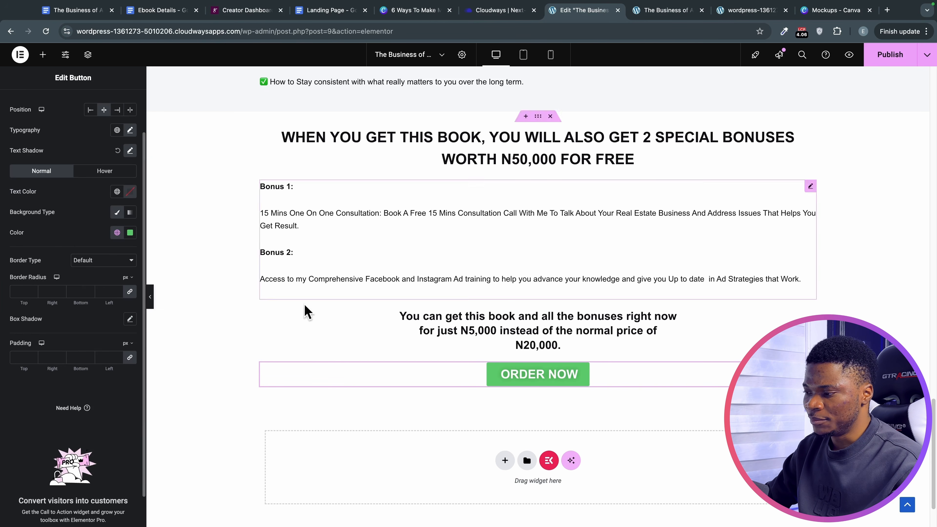
click(129, 232)
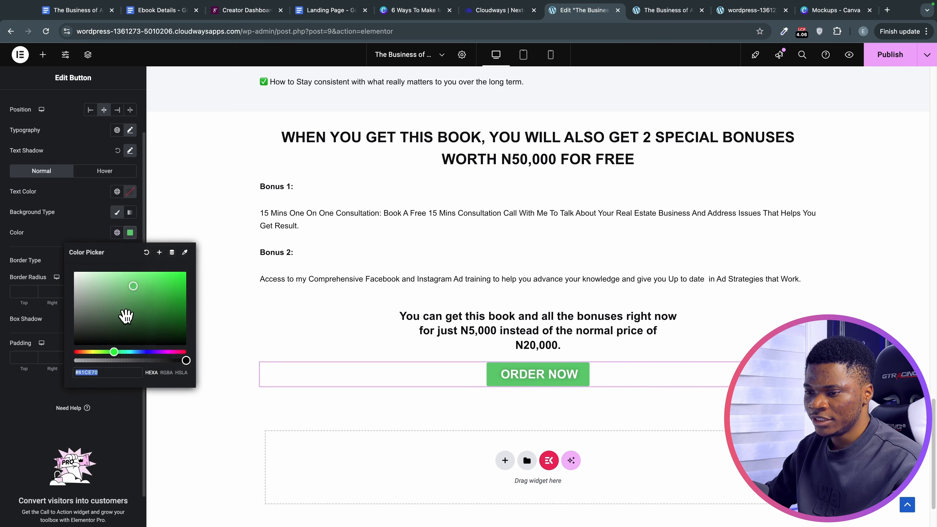
triple_click(103, 372)
text(#5551d3)
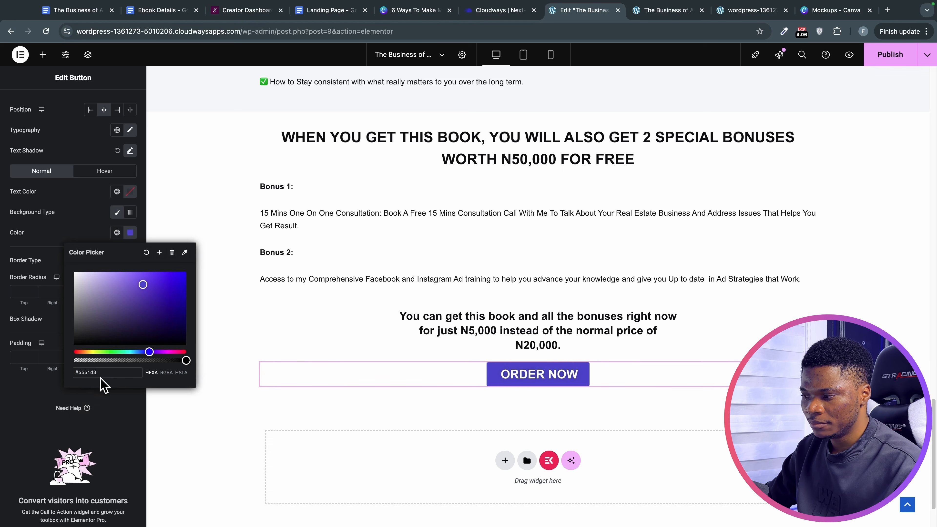
click(44, 392)
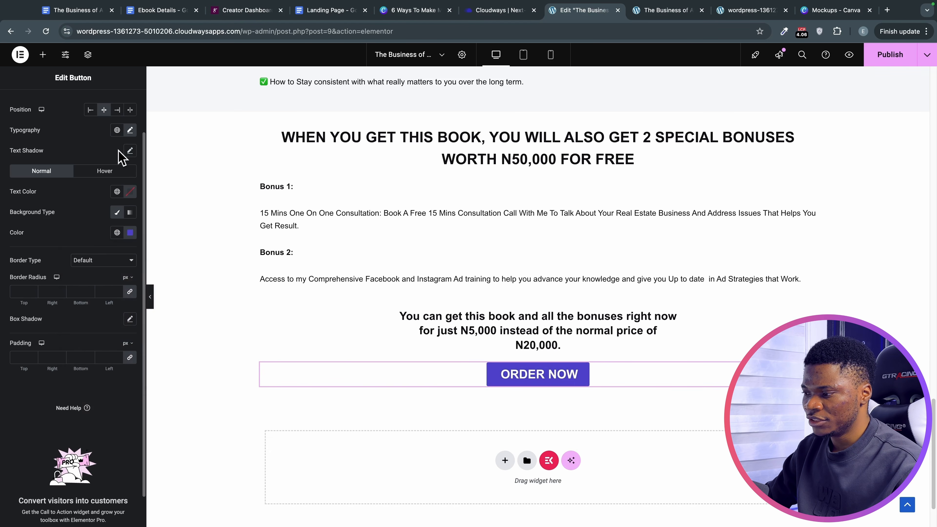
scroll(40, 357, down, 1)
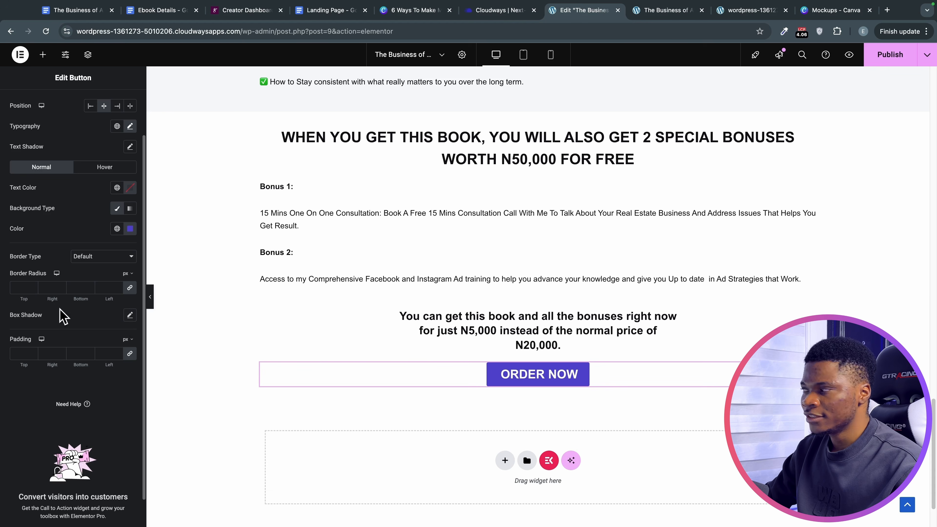
scroll(62, 314, up, 2)
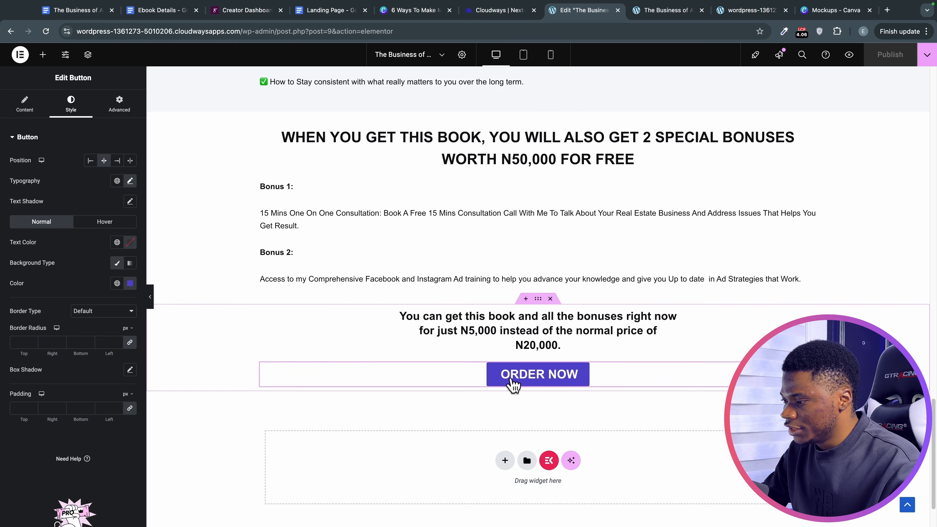
Raise the price heading's bottom margin to 20 px, unlinked from the other sides.
click(544, 349)
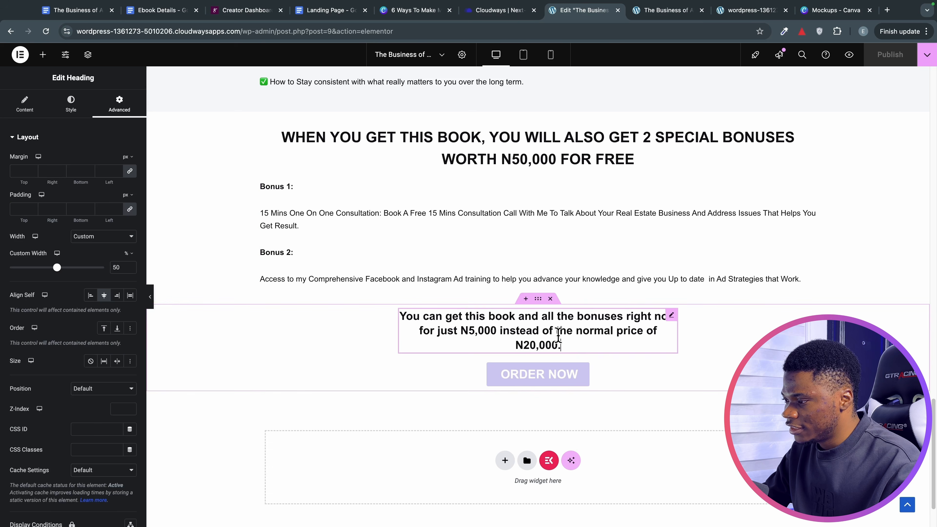
click(130, 171)
click(90, 170)
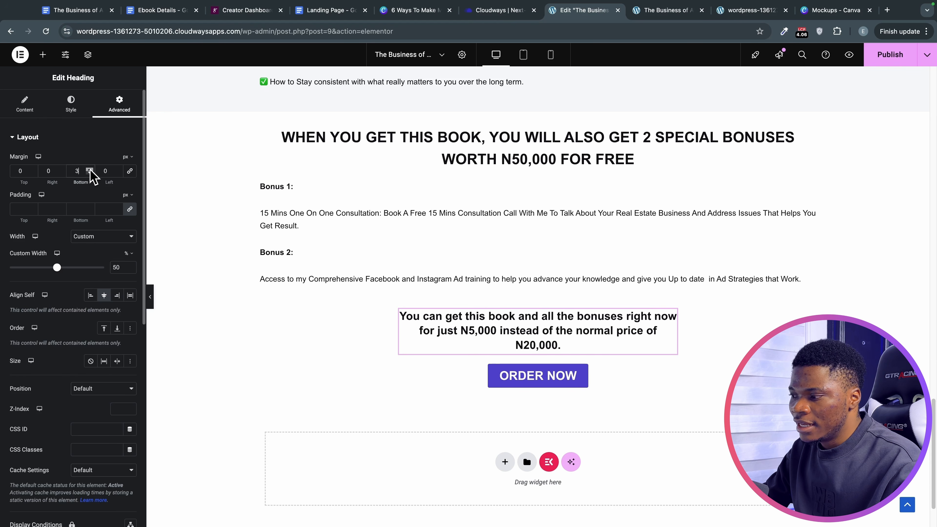
click(90, 170)
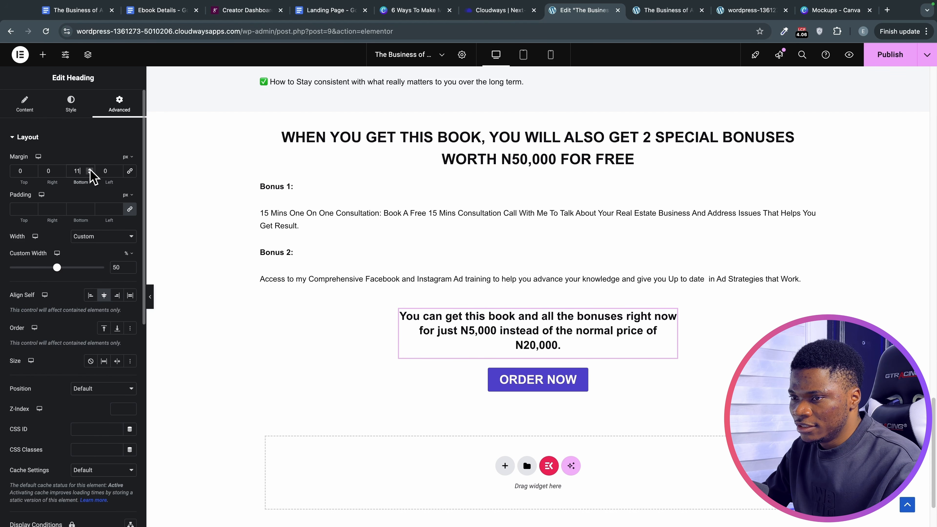
click(89, 169)
click(89, 170)
click(89, 169)
click(90, 169)
click(89, 169)
click(90, 170)
click(89, 169)
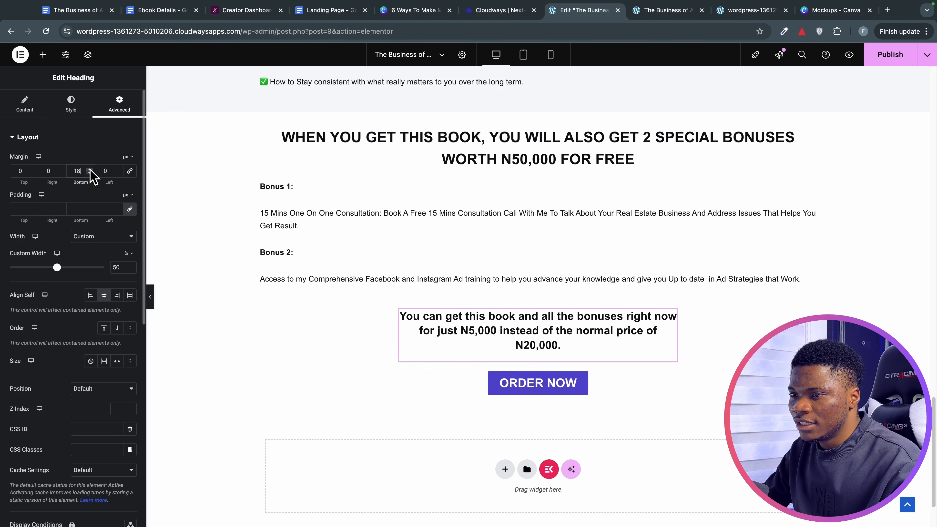
click(89, 169)
click(89, 169)
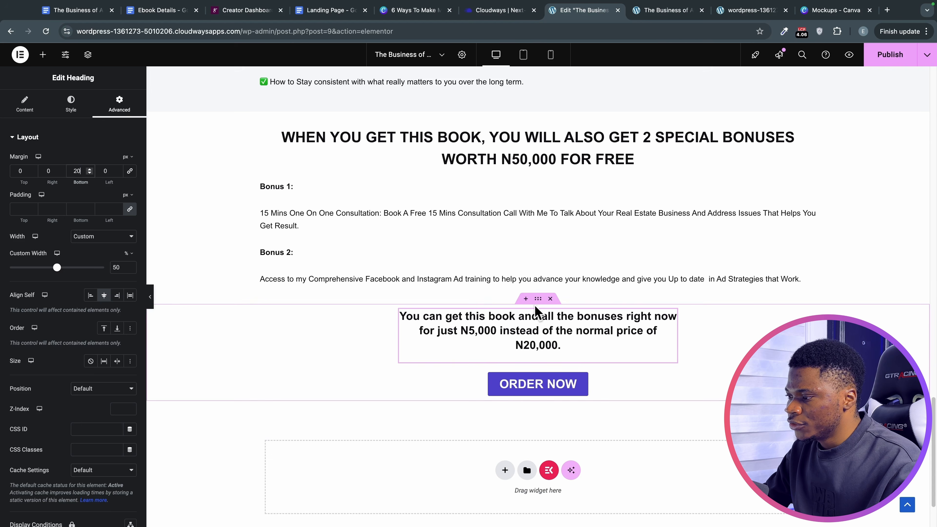
click(537, 300)
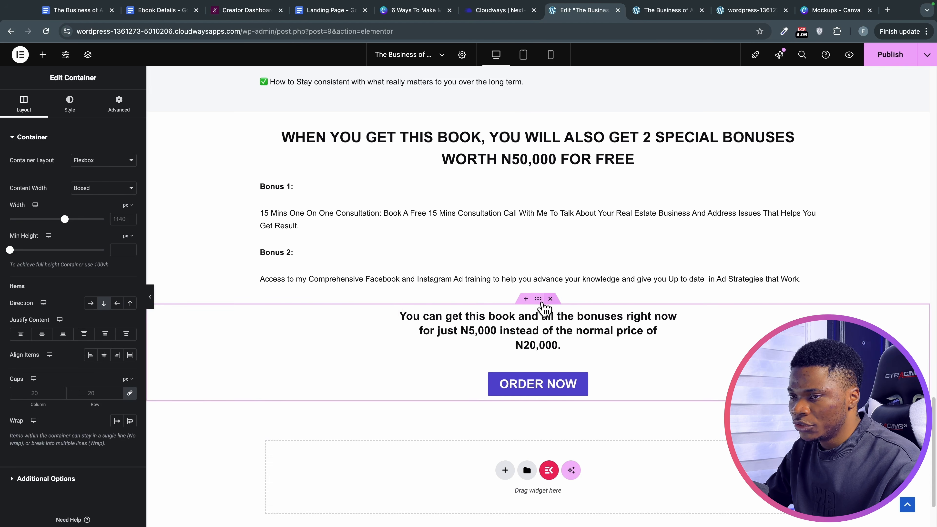
Set the price and ORDER NOW section's top margin to 30 and its top padding to 30.
click(119, 108)
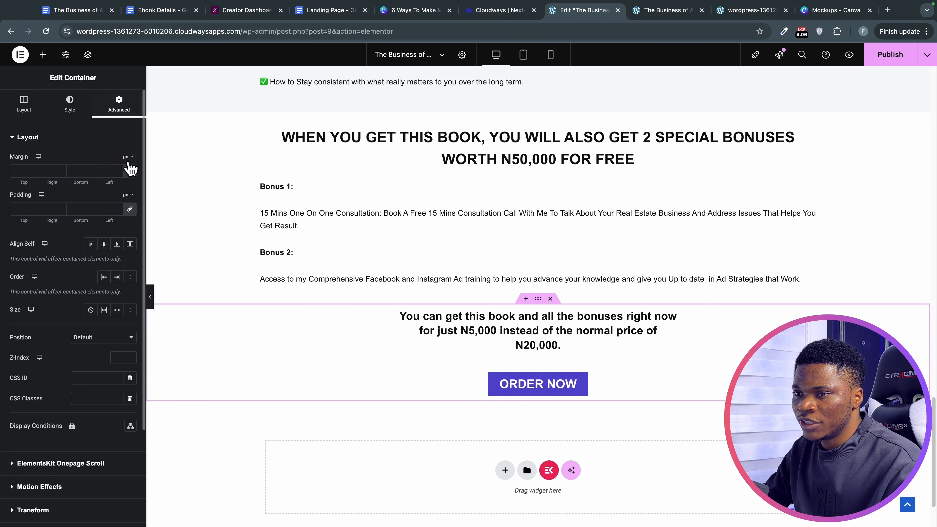
click(16, 170)
text(30)
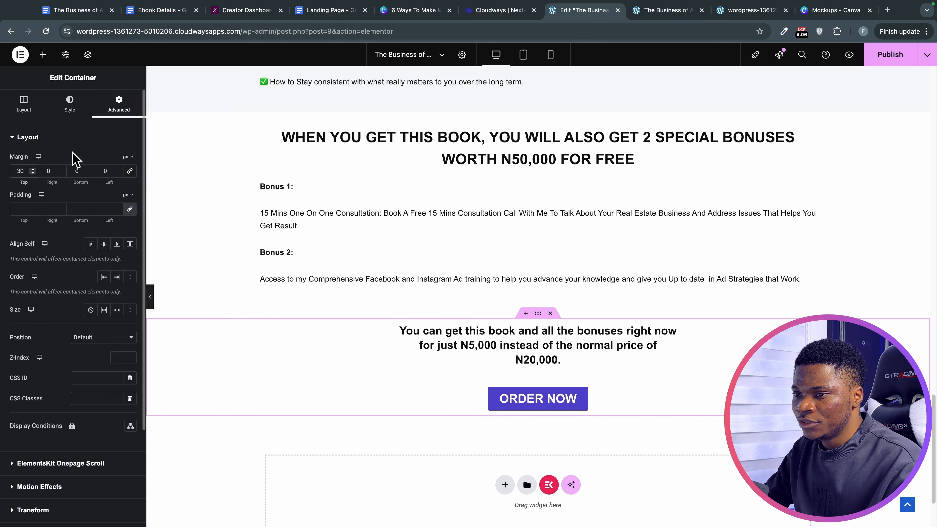
click(129, 208)
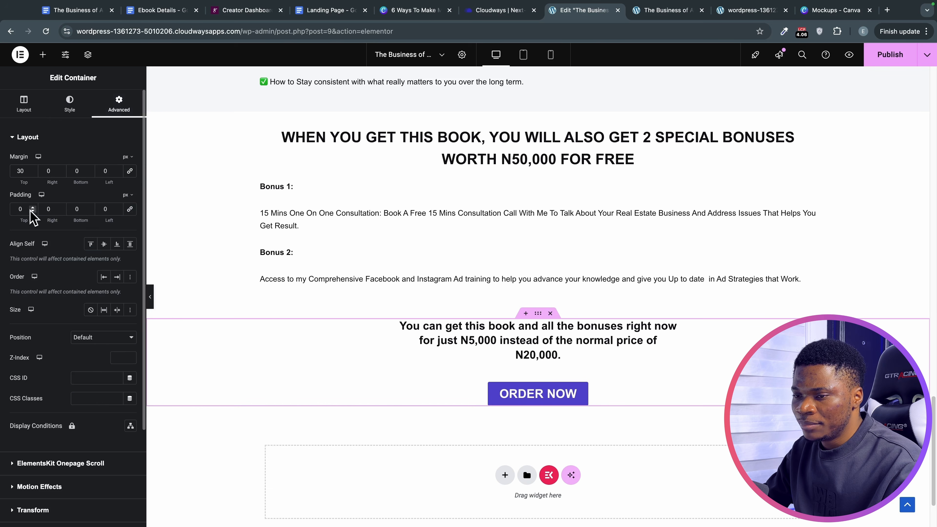
click(19, 209)
text(30)
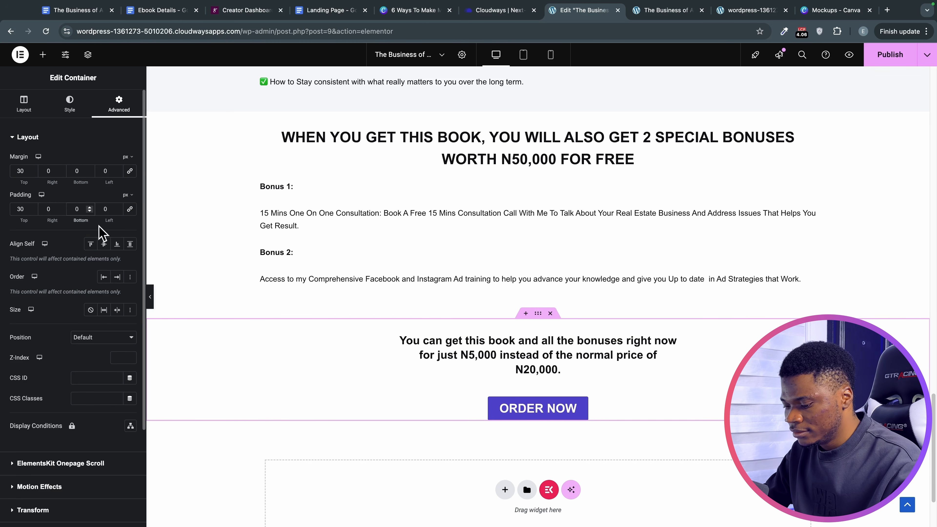
text(3)
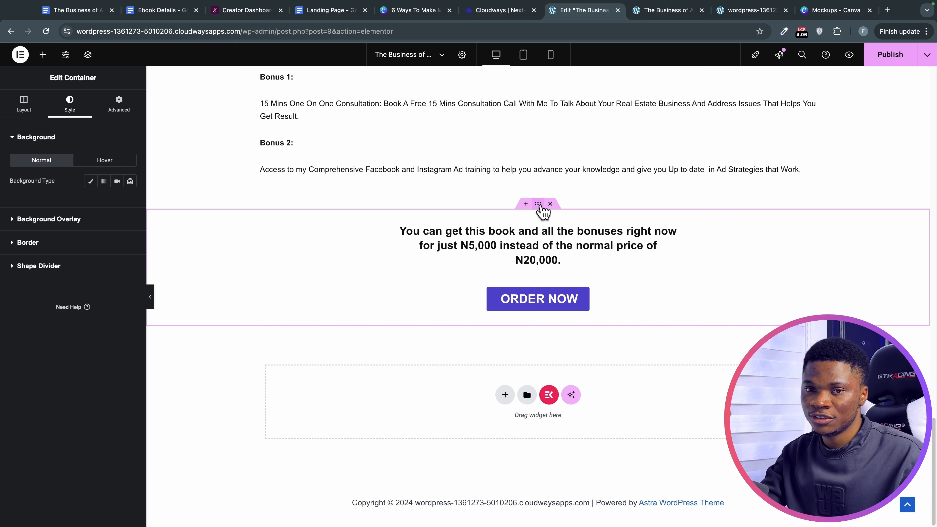
Copy the 7 Things section's styling.
scroll(542, 214, up, 10)
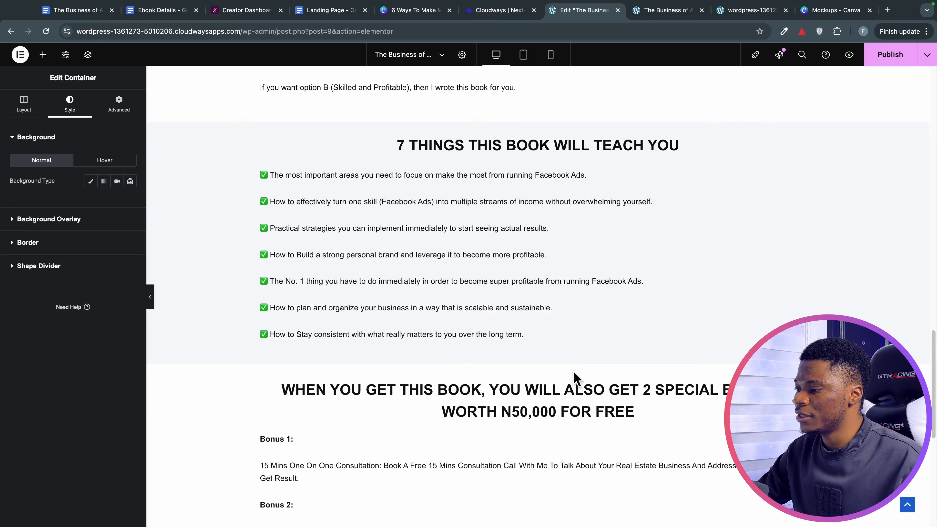
scroll(570, 376, down, 10)
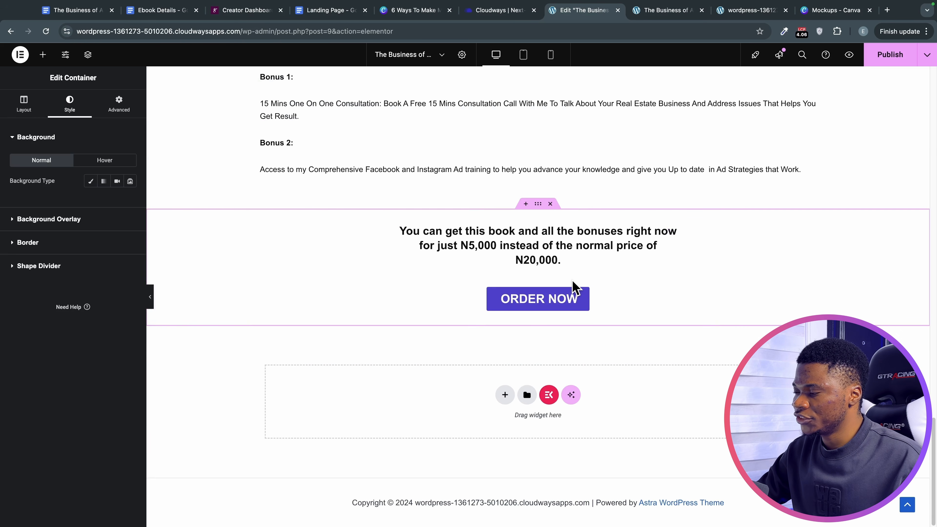
scroll(575, 284, up, 10)
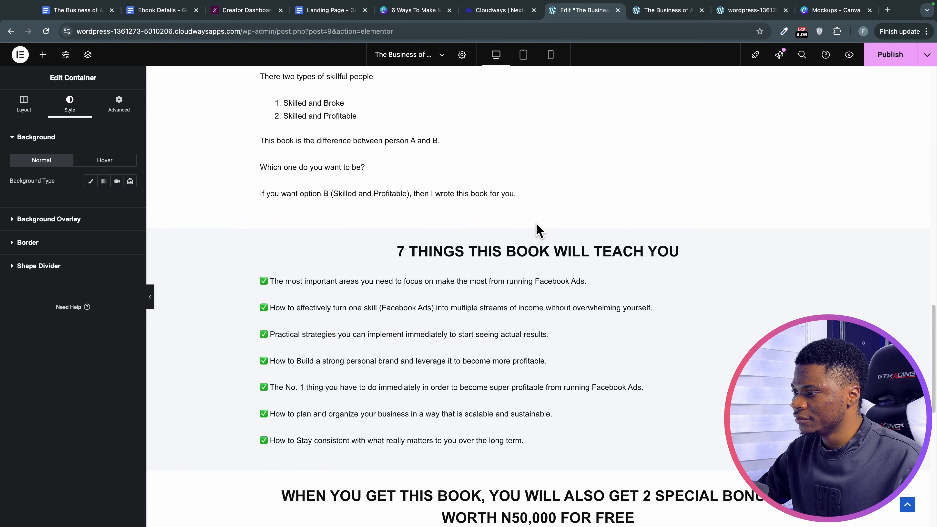
right_click(536, 223)
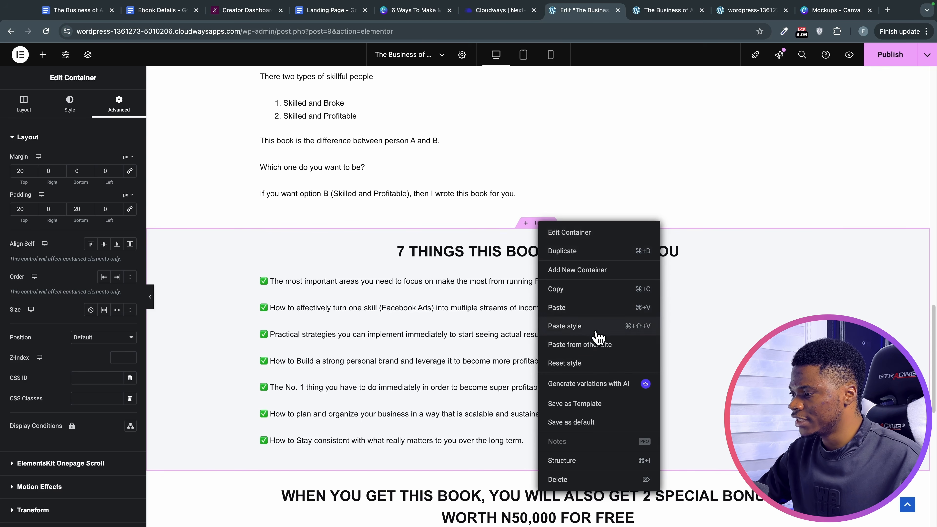
click(593, 292)
Paste the copied grey background style onto the price and ORDER NOW section.
scroll(539, 341, down, 10)
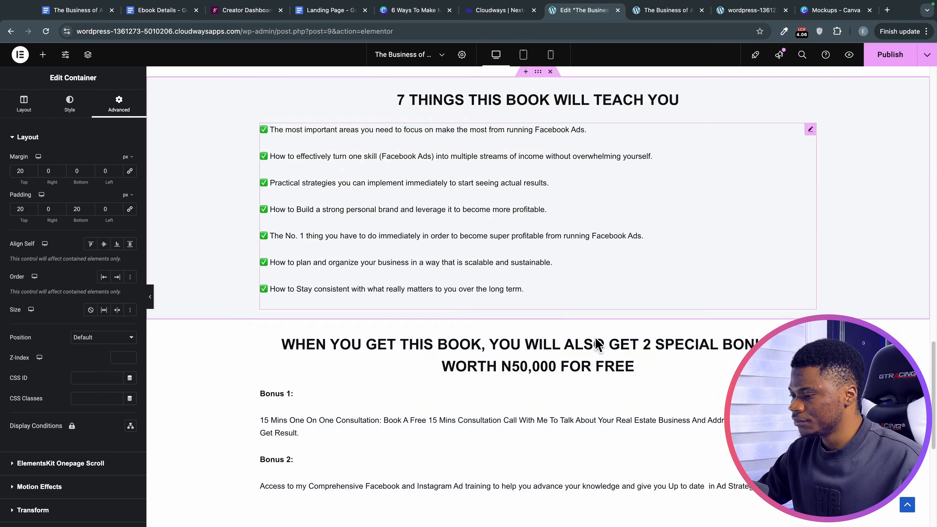
scroll(548, 334, down, 2)
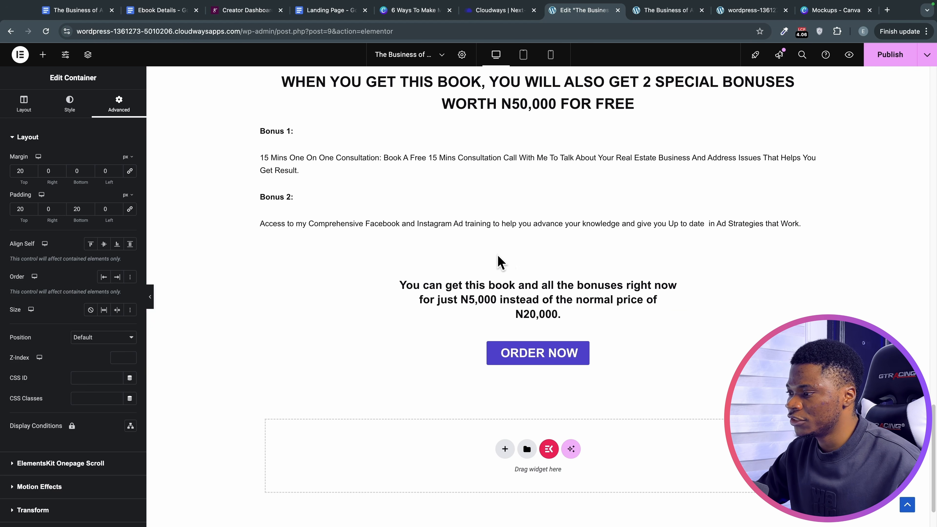
right_click(537, 258)
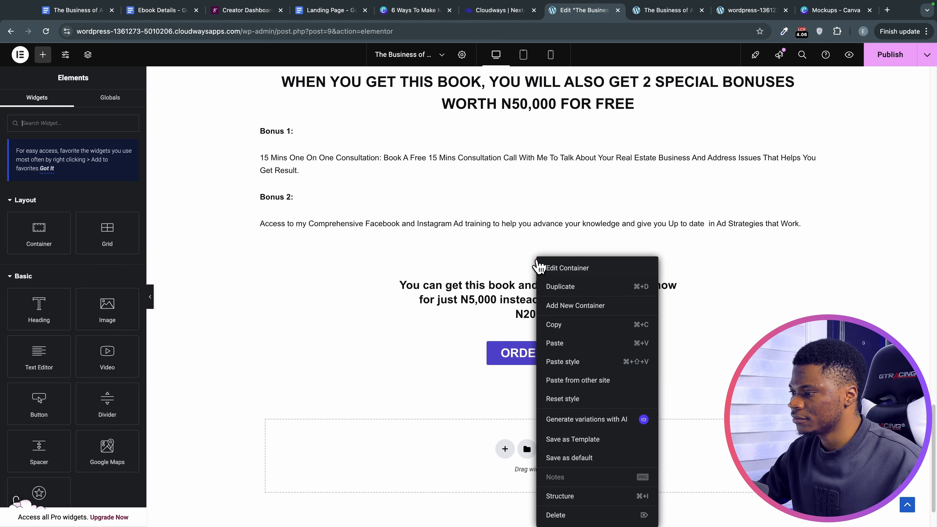
click(576, 364)
right_click(535, 255)
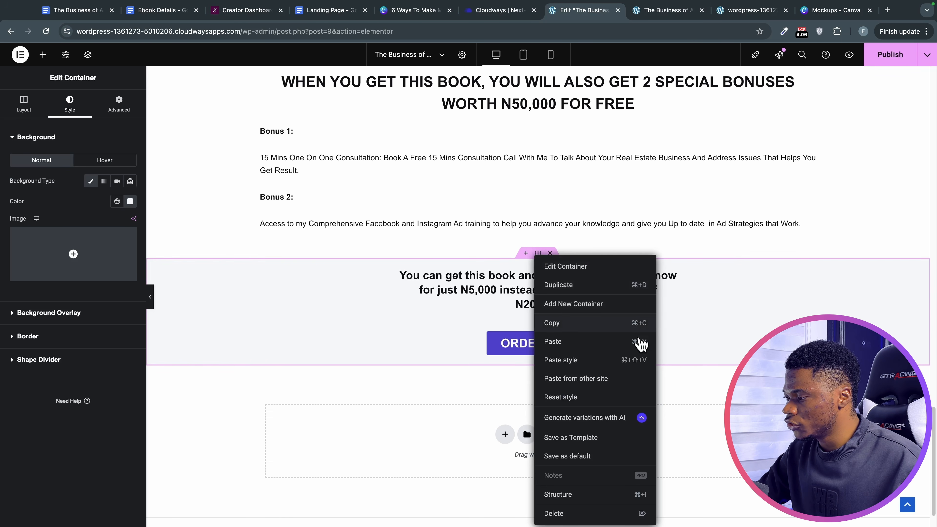
click(711, 308)
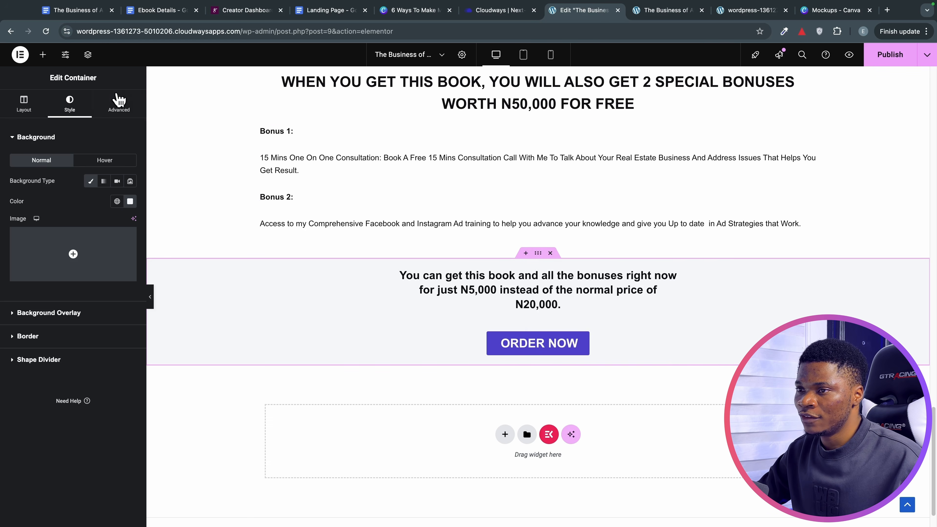
click(118, 100)
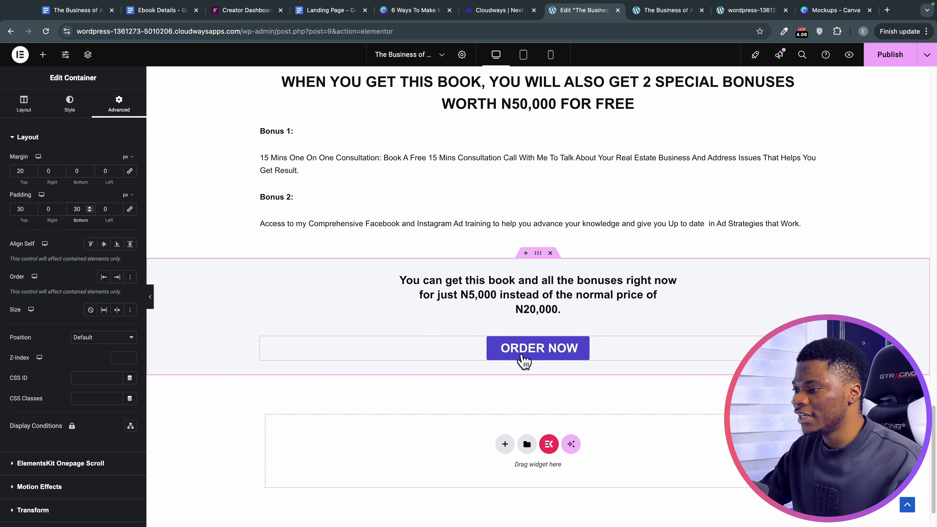
Publish the landing page with its grey price and ORDER NOW section.
scroll(549, 372, down, 1)
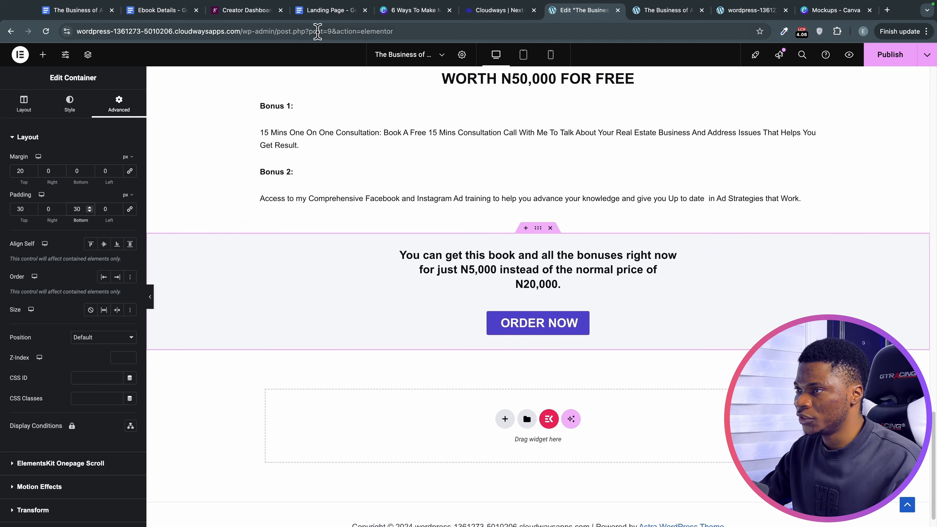
click(884, 62)
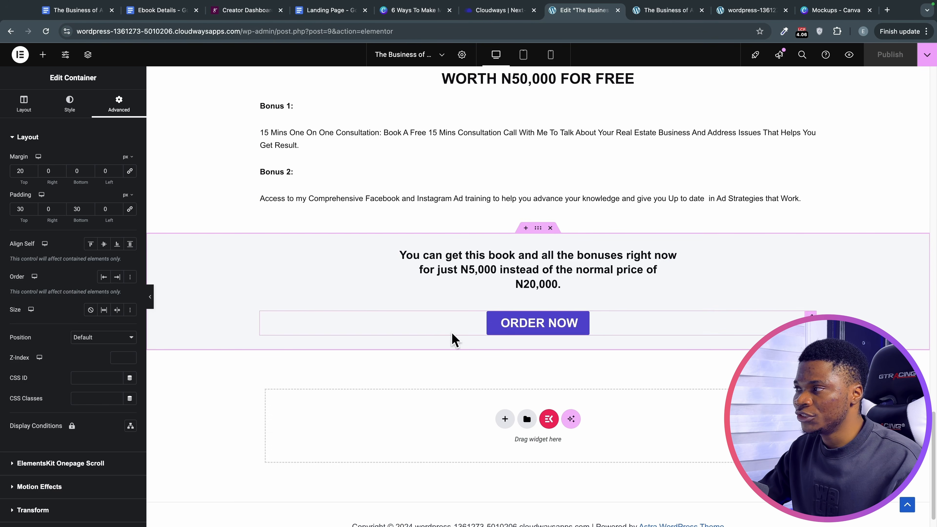
Open the admin Dashboard in a new tab and go to the HurryTimer campaigns list.
click(682, 11)
mouse_move(109, 59)
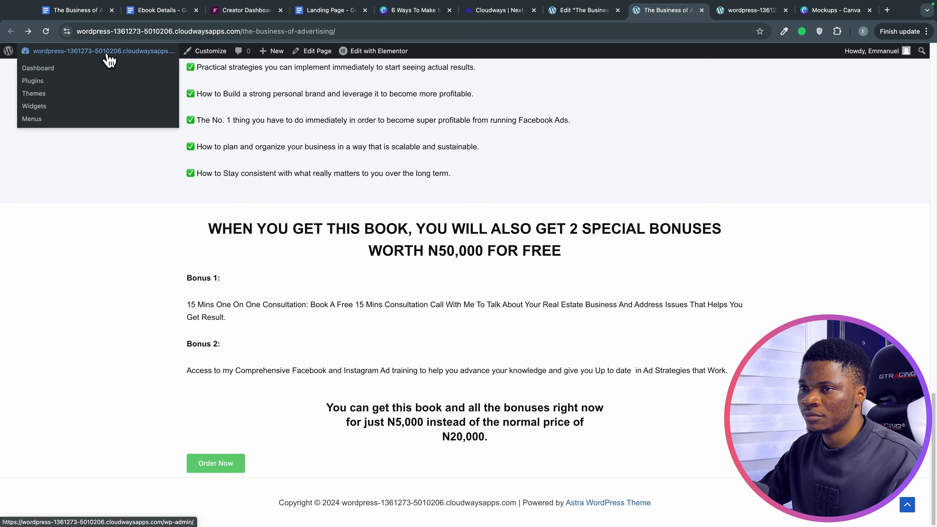
right_click(52, 70)
click(65, 75)
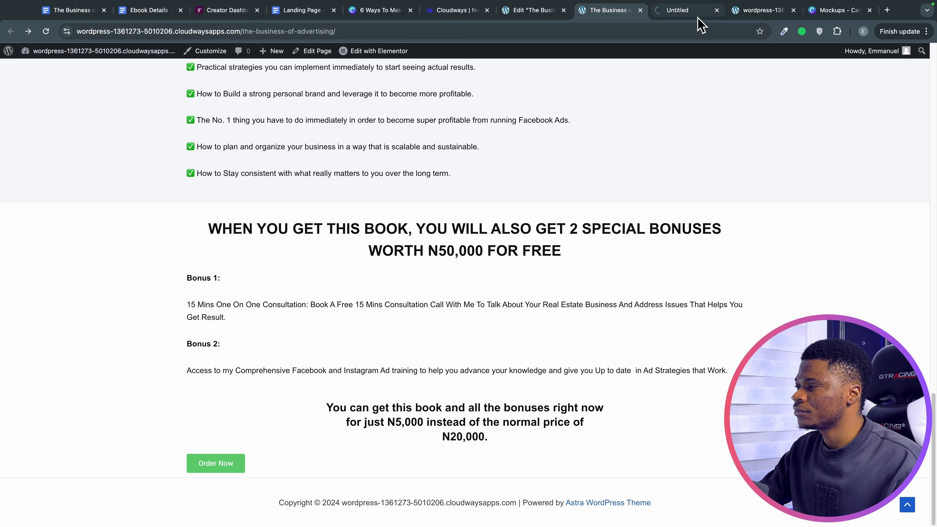
click(682, 11)
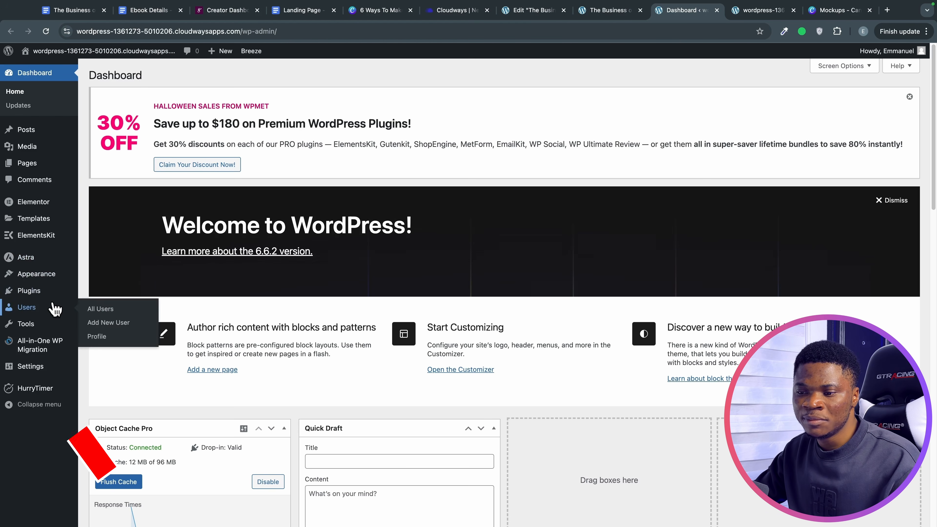
mouse_move(45, 394)
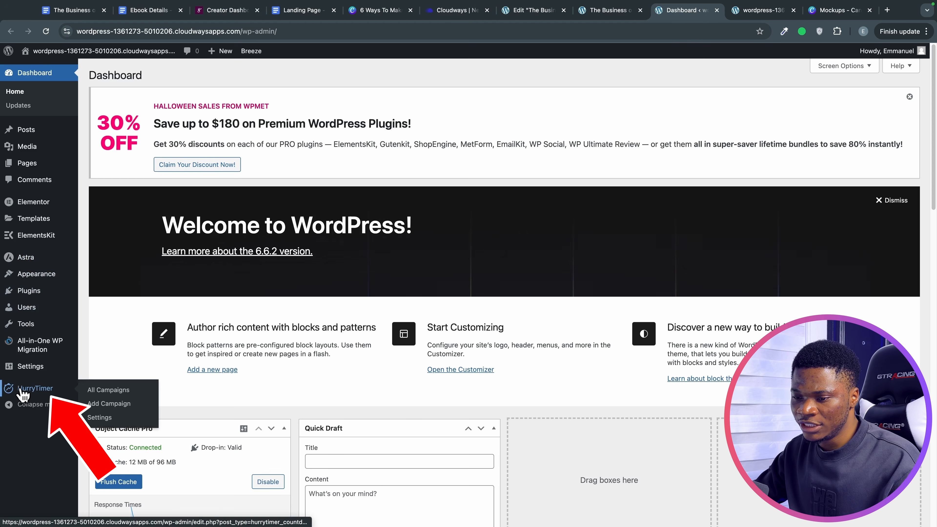
click(36, 394)
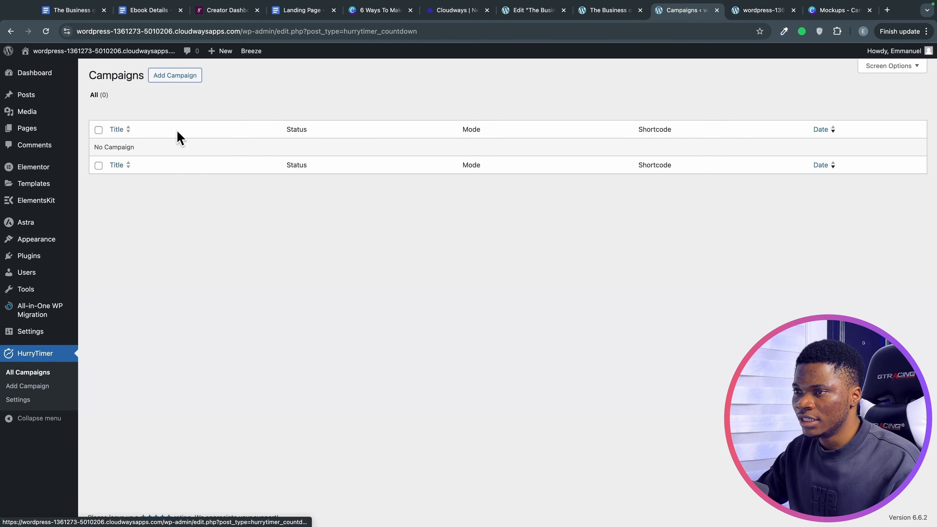
Create the Evergreen 'Ebook Timer' campaign lasting 23 h 59 min, restarting immediately when expired.
click(188, 80)
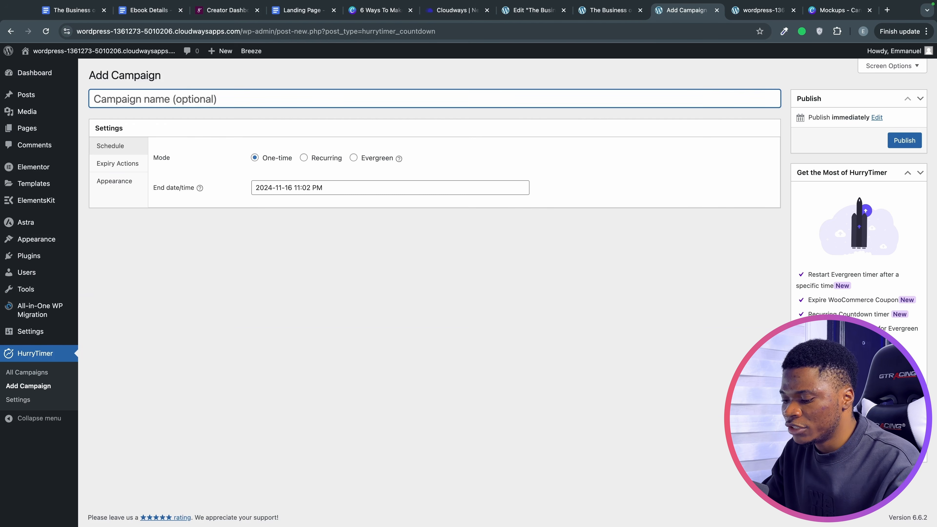
text(Ebook)
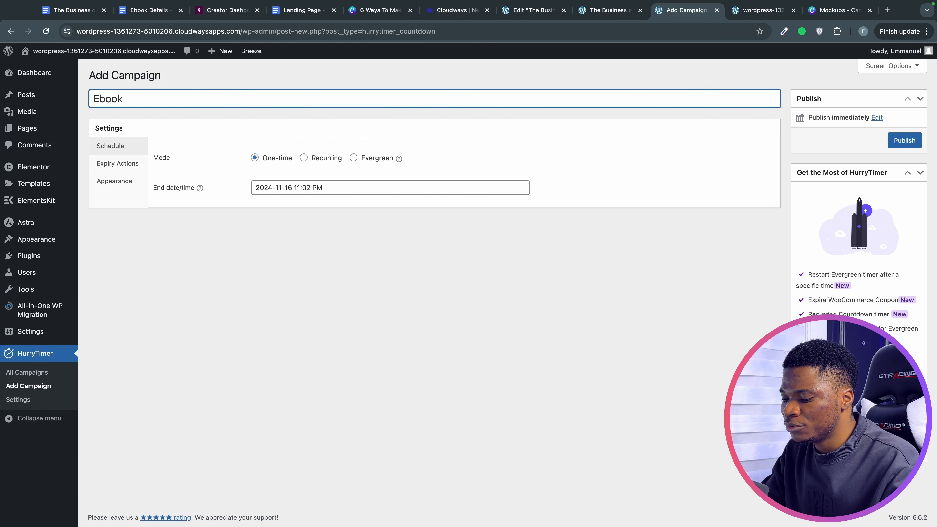
text( Timer)
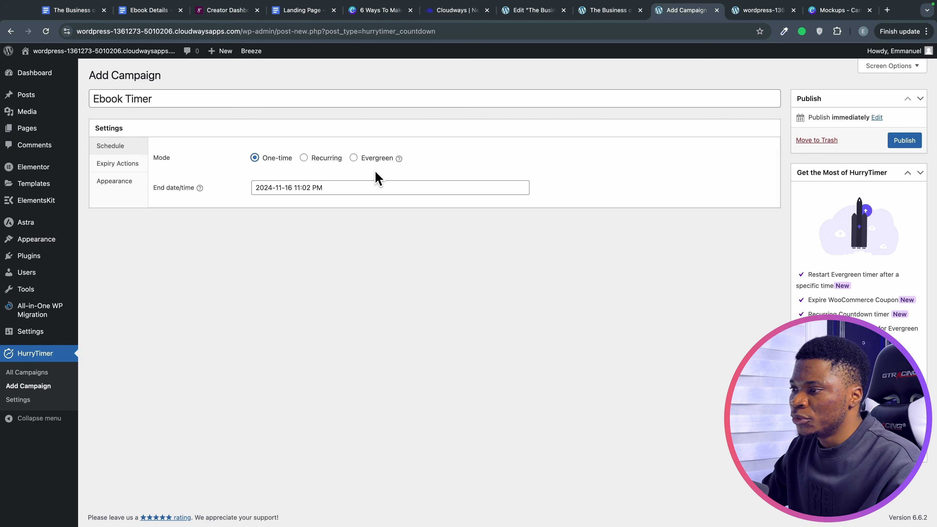
click(354, 158)
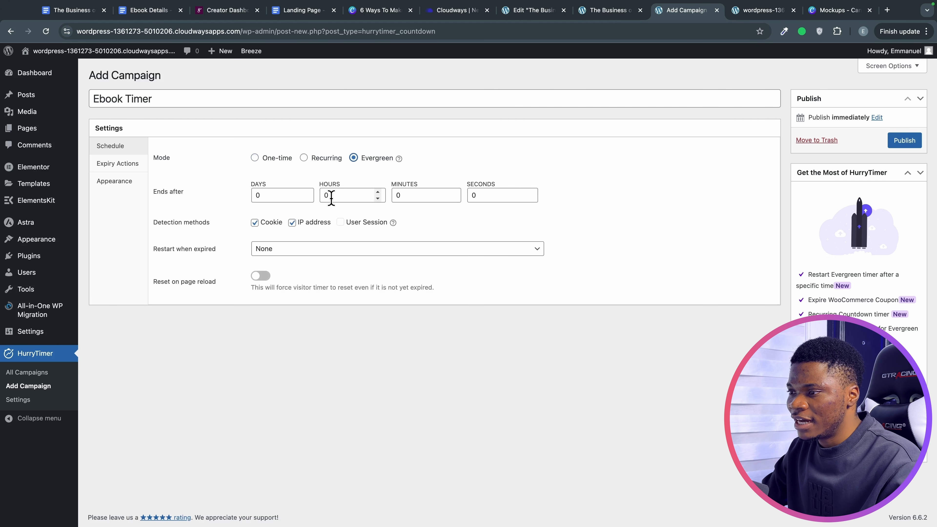
click(331, 198)
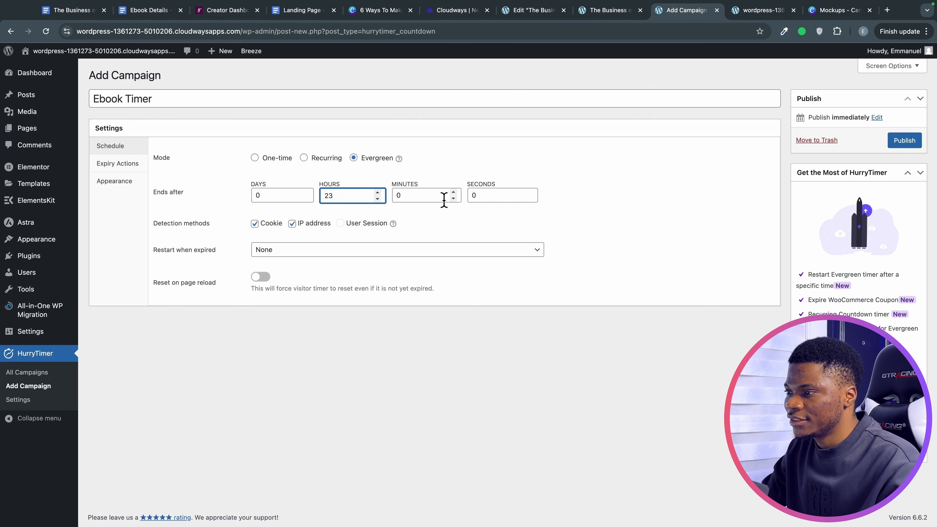
click(433, 196)
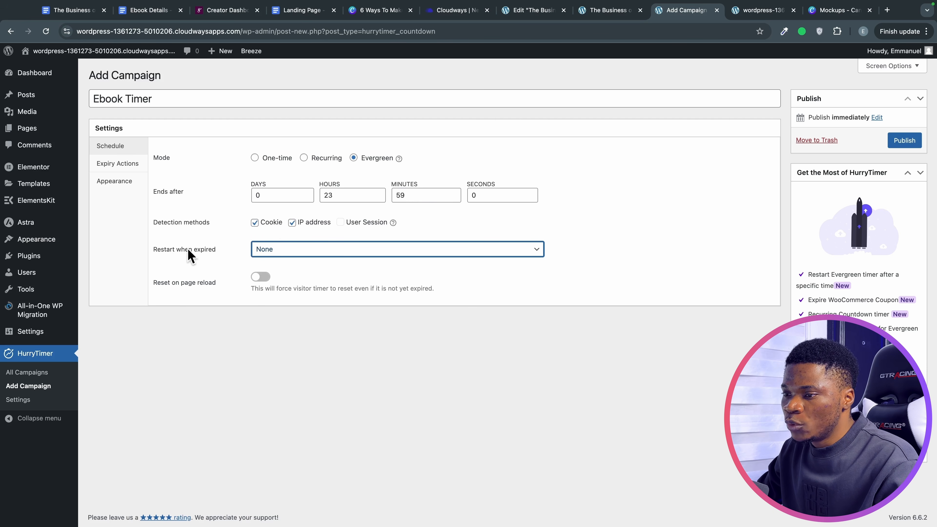
click(273, 251)
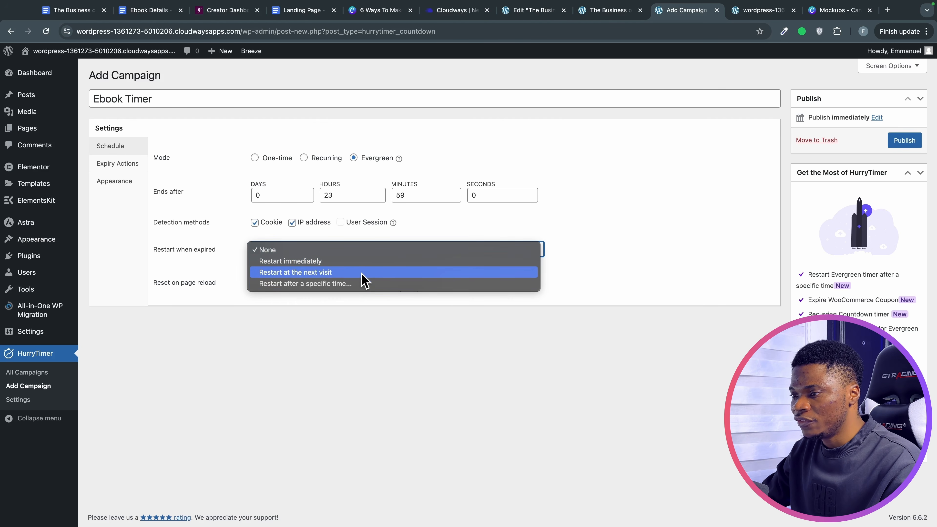
click(339, 262)
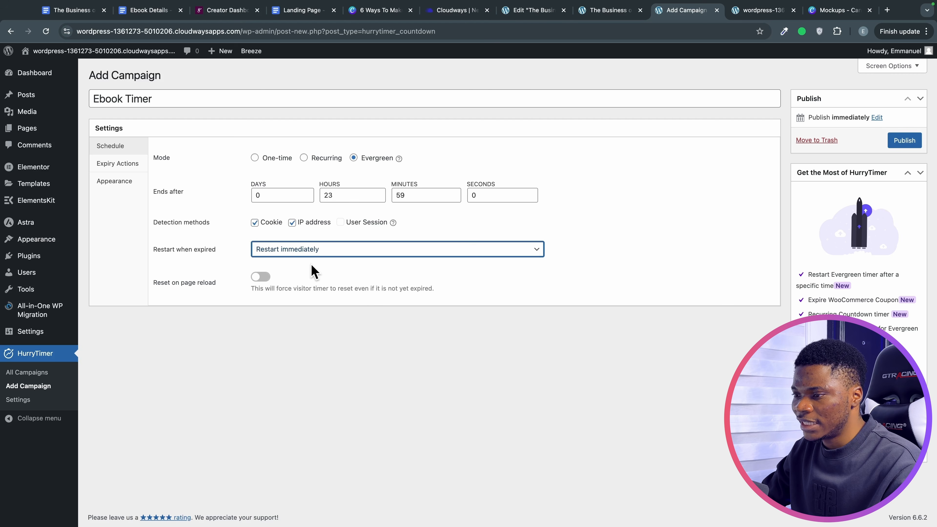
click(127, 182)
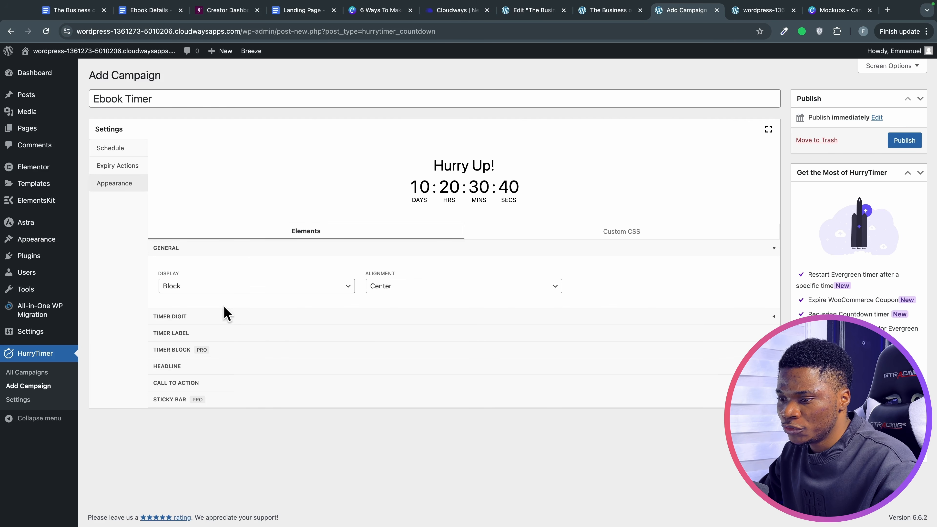
Set the timer digit and timer label colours to red.
click(223, 316)
click(236, 303)
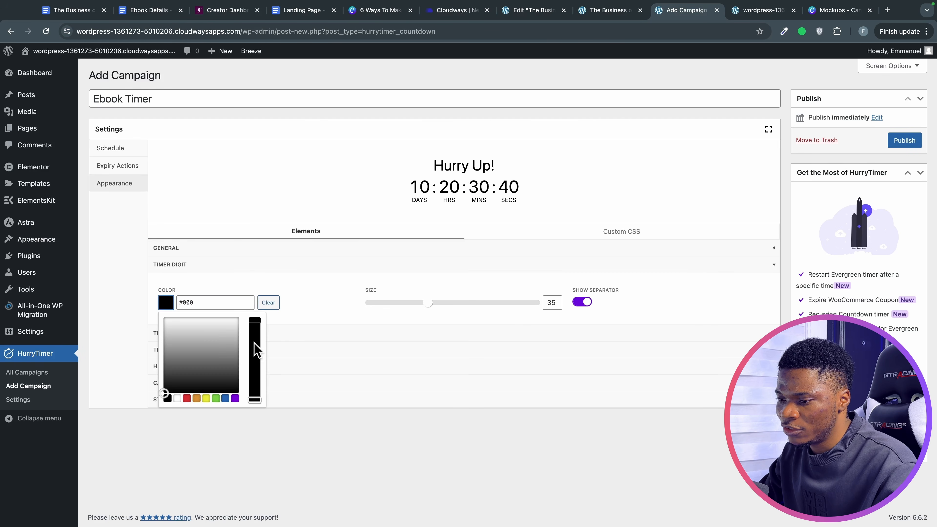
click(187, 399)
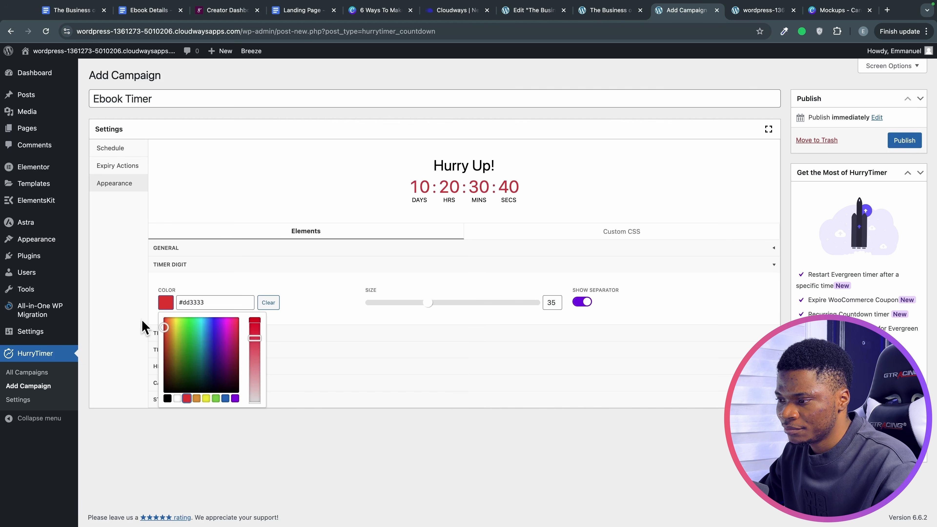
click(131, 320)
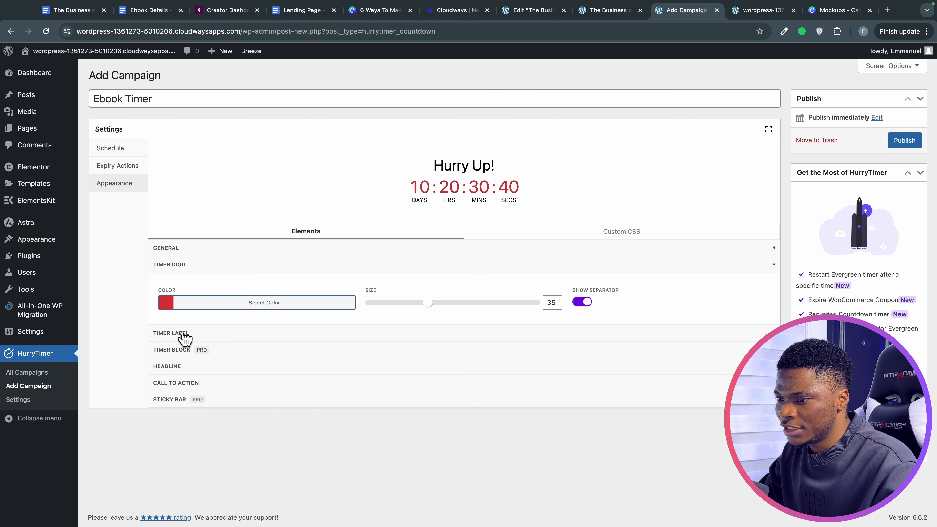
click(184, 334)
click(197, 384)
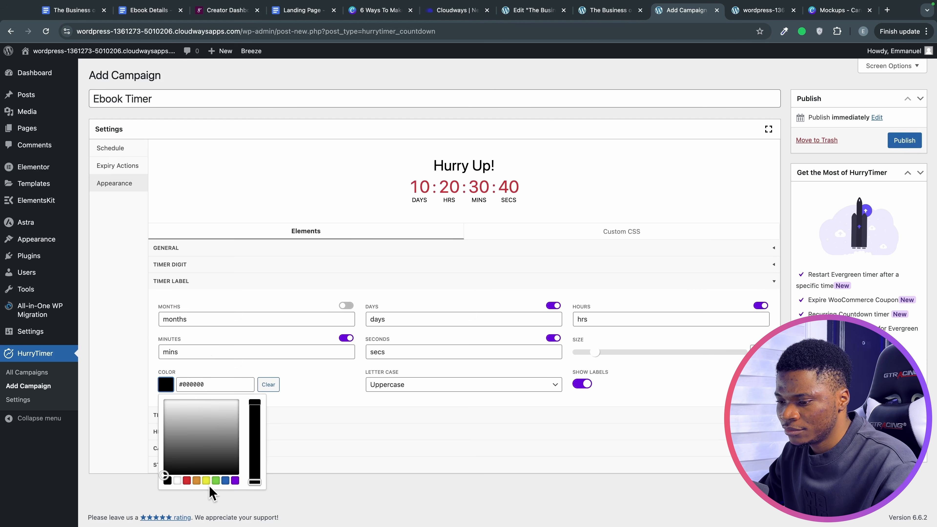
click(187, 480)
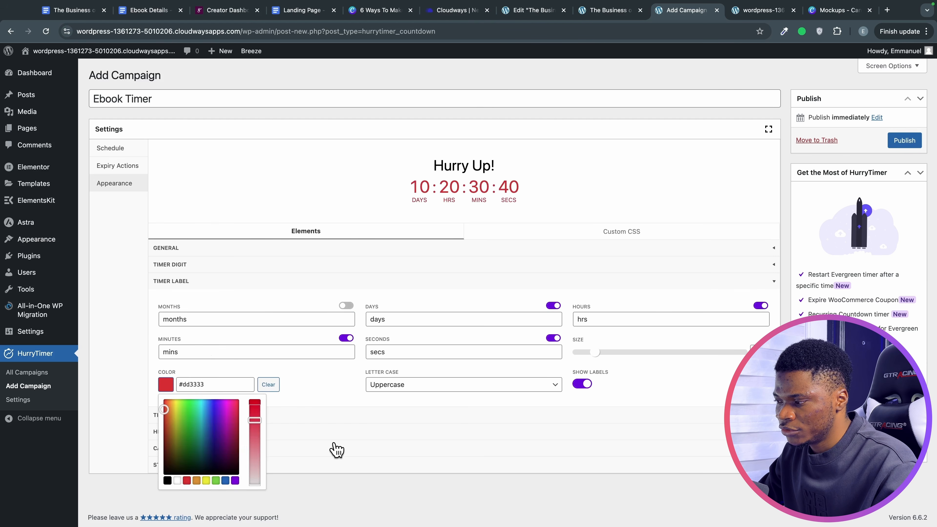
Clear the 'Hurry Up!' headline and publish the Ebook Timer campaign.
click(336, 449)
scroll(301, 427, down, 1)
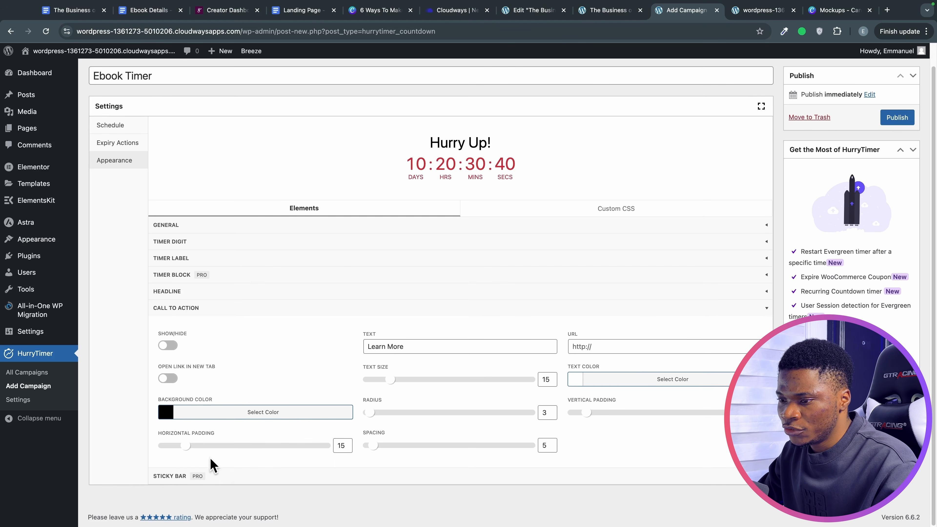
click(193, 291)
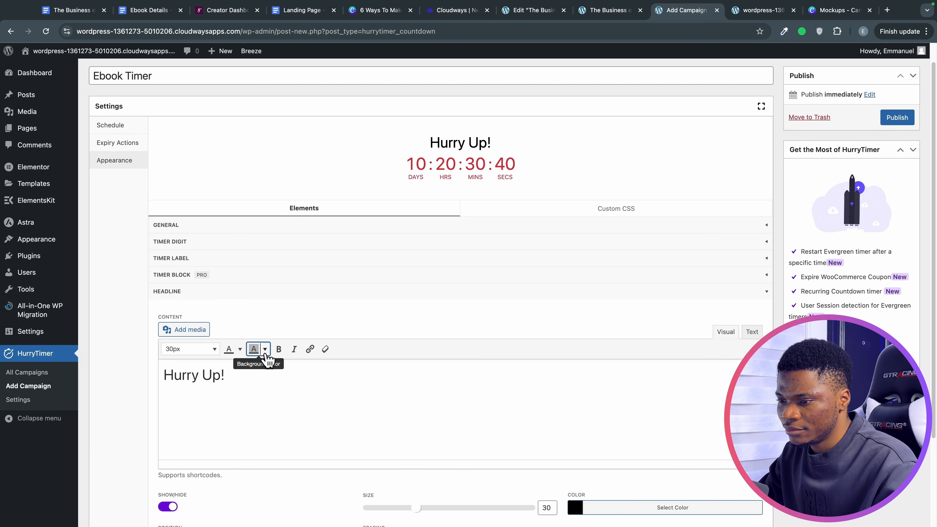
triple_click(240, 370)
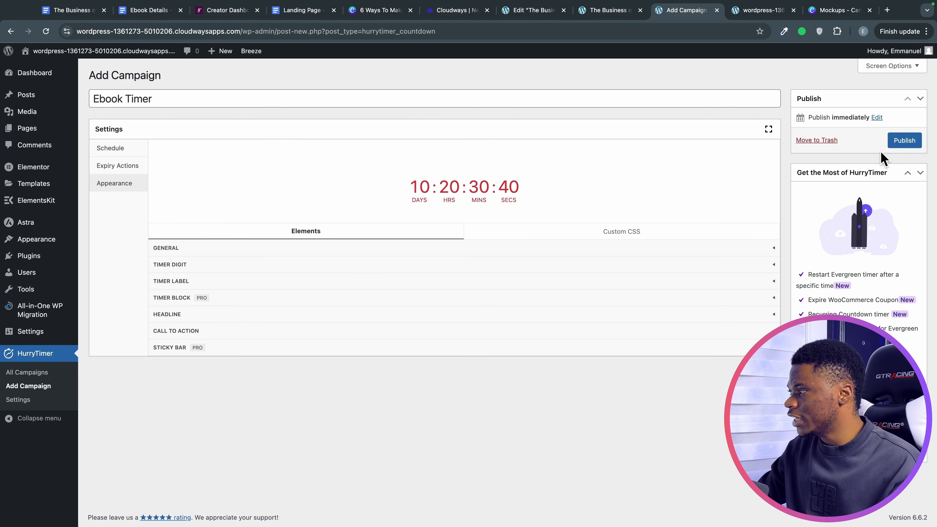
click(900, 145)
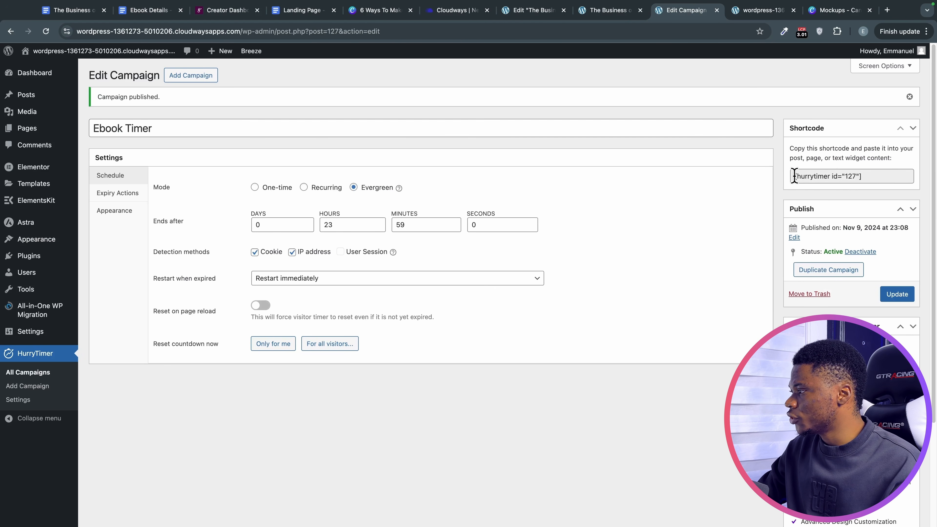
Copy the campaign shortcode [hurrytimer id="127"] and return to the Elementor editor.
drag(793, 177, 858, 179)
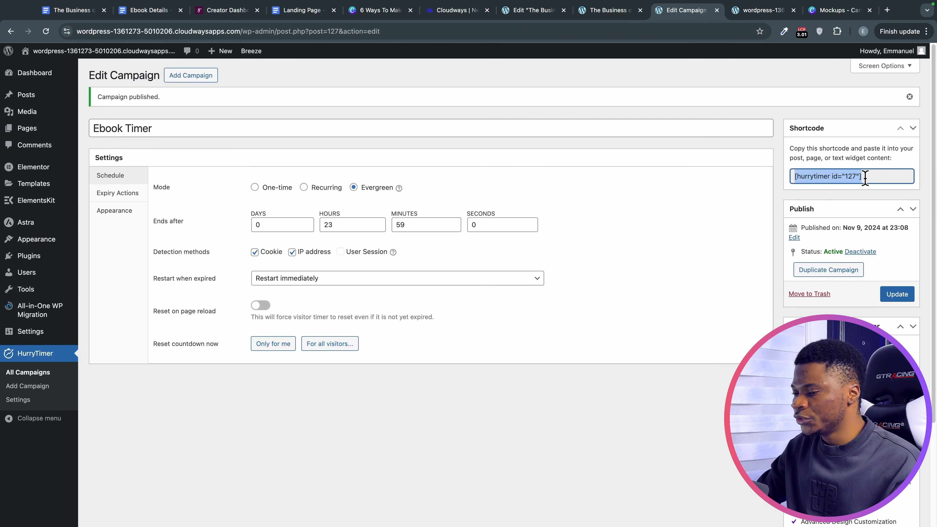
click(872, 179)
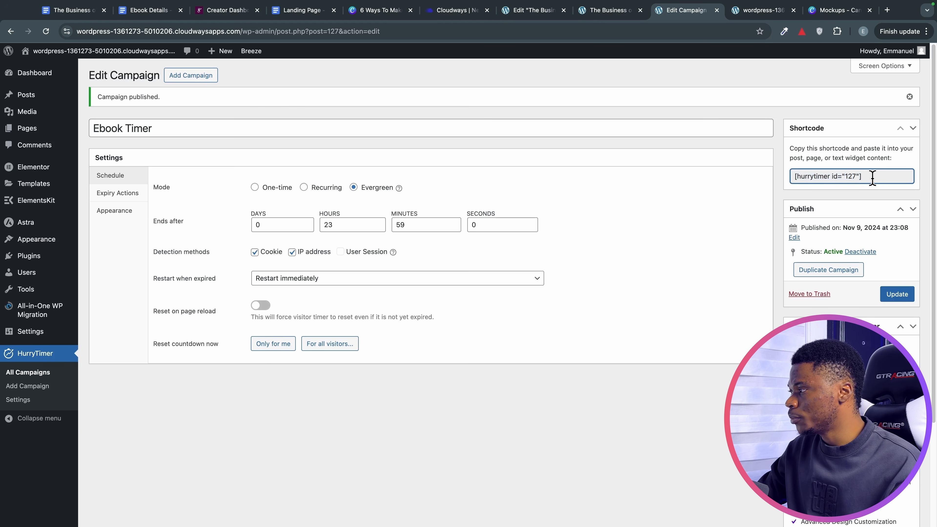
drag(872, 176, 792, 174)
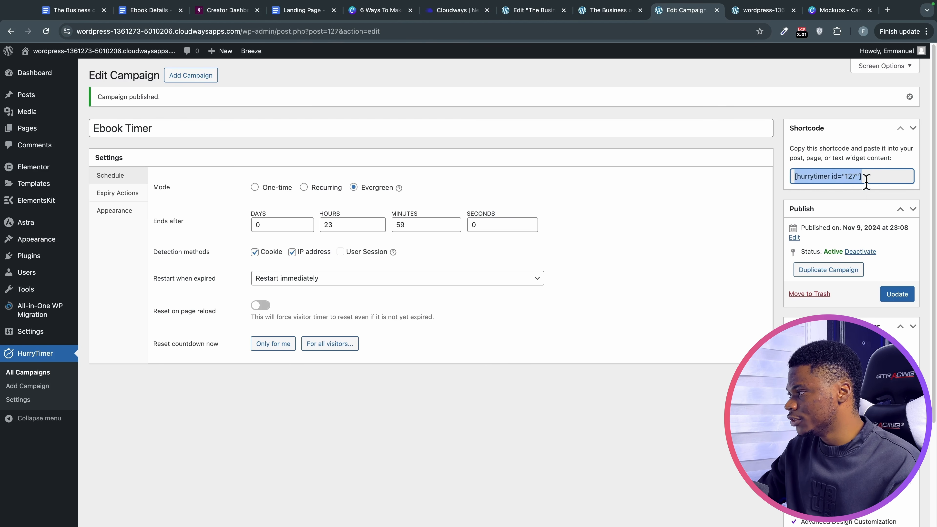
drag(869, 176, 791, 177)
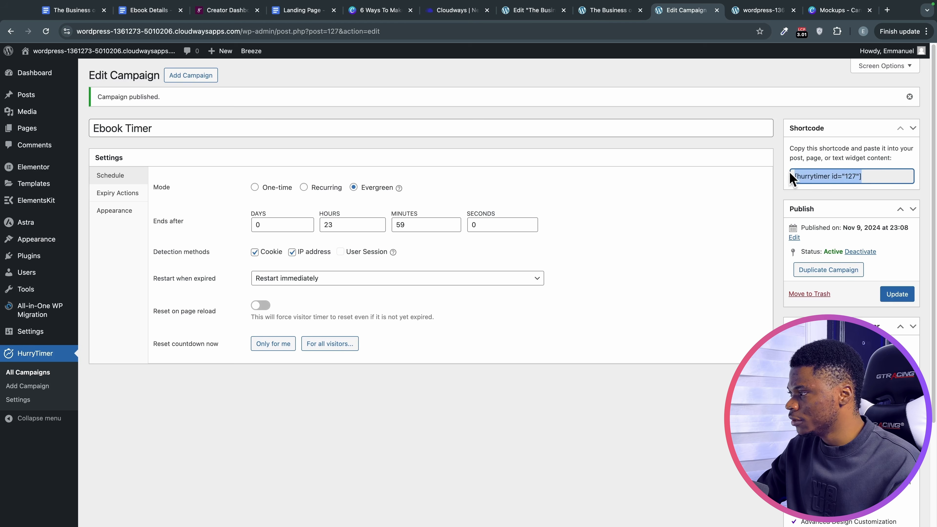
click(534, 10)
scroll(575, 314, down, 1)
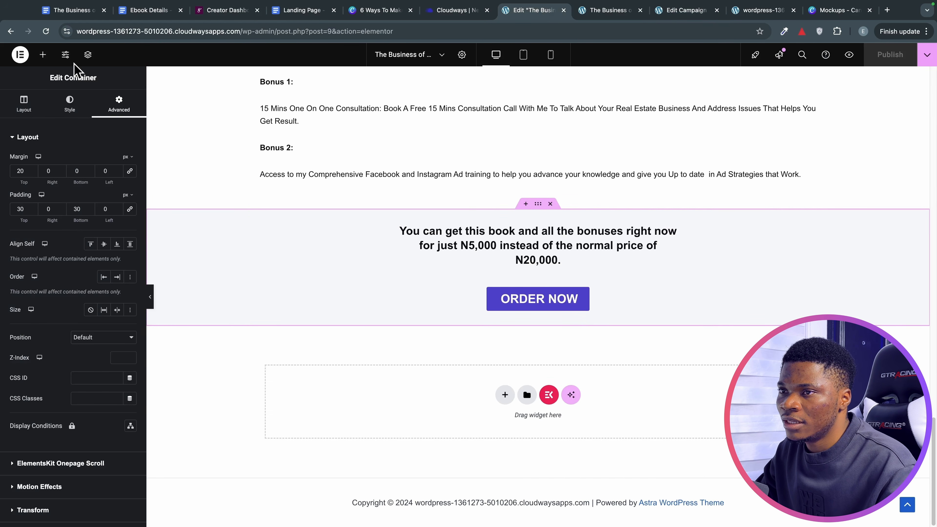
Add a heading under ORDER NOW reading 'This Special Discount Offer will Expire Very Soon!!!'.
click(43, 55)
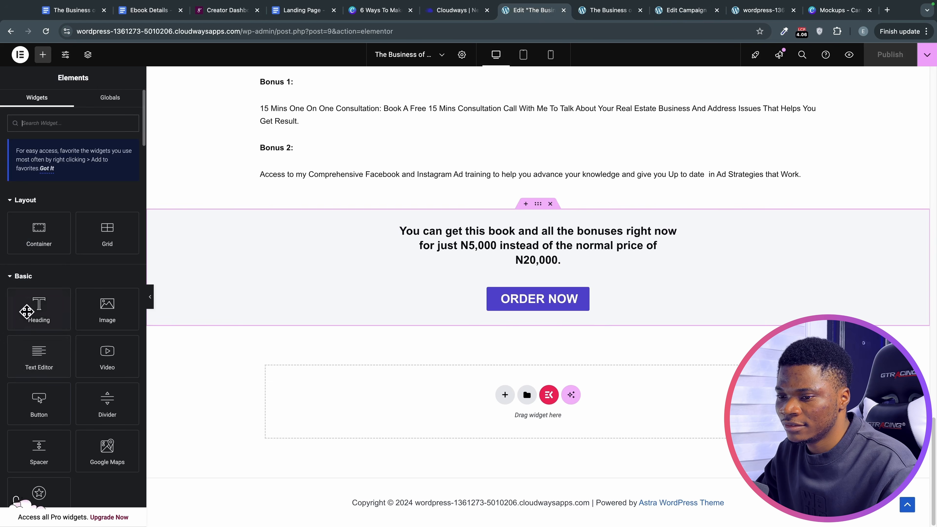
drag(30, 309, 547, 326)
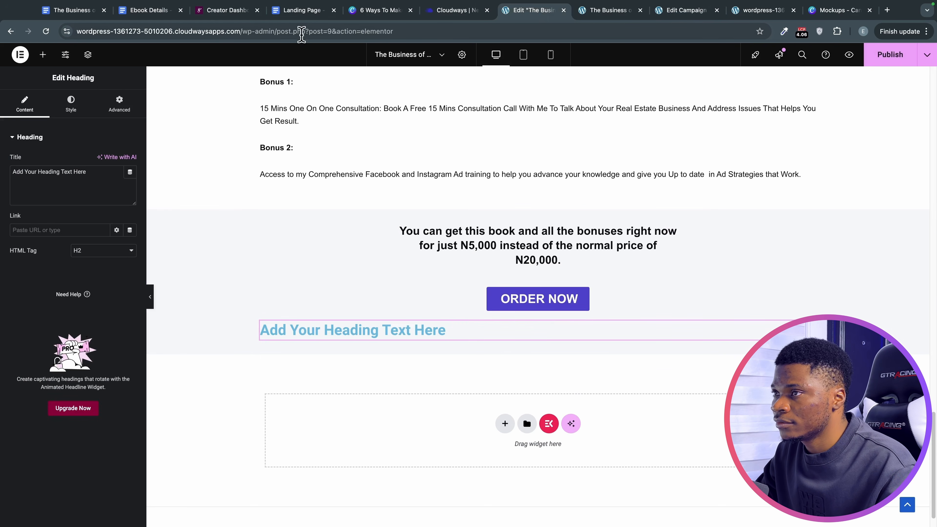
click(300, 11)
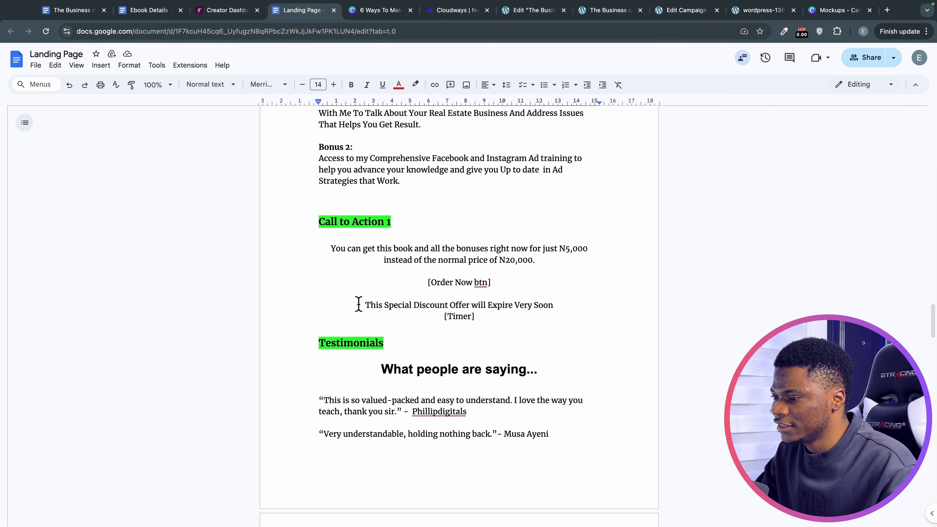
drag(358, 303, 557, 308)
key(ctrl+c)
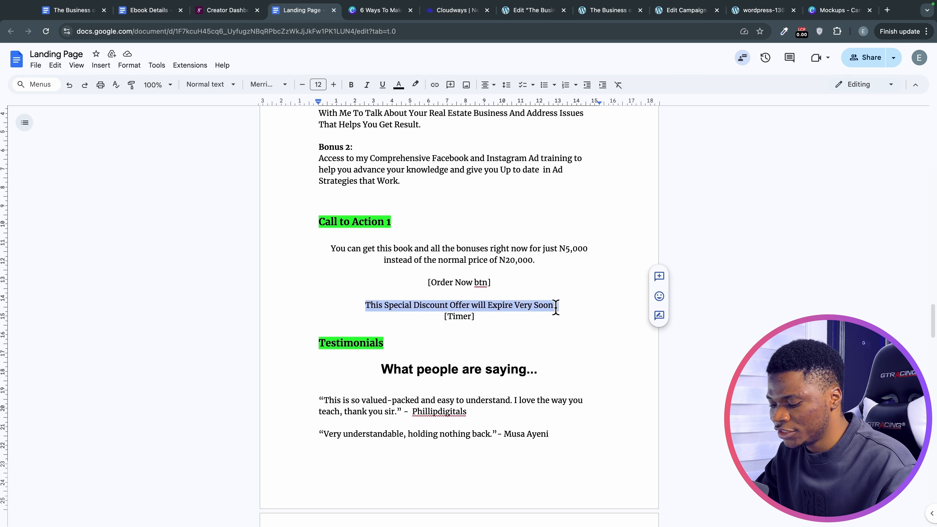
click(534, 10)
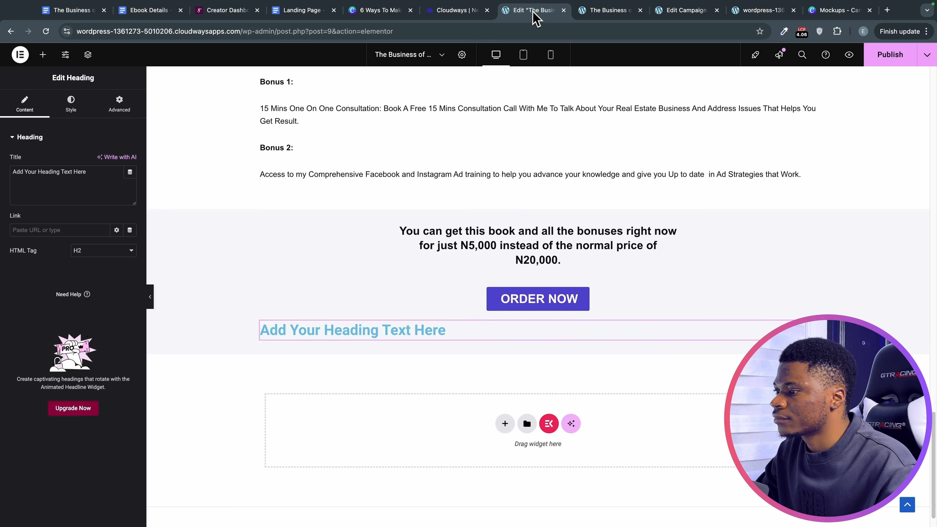
triple_click(100, 177)
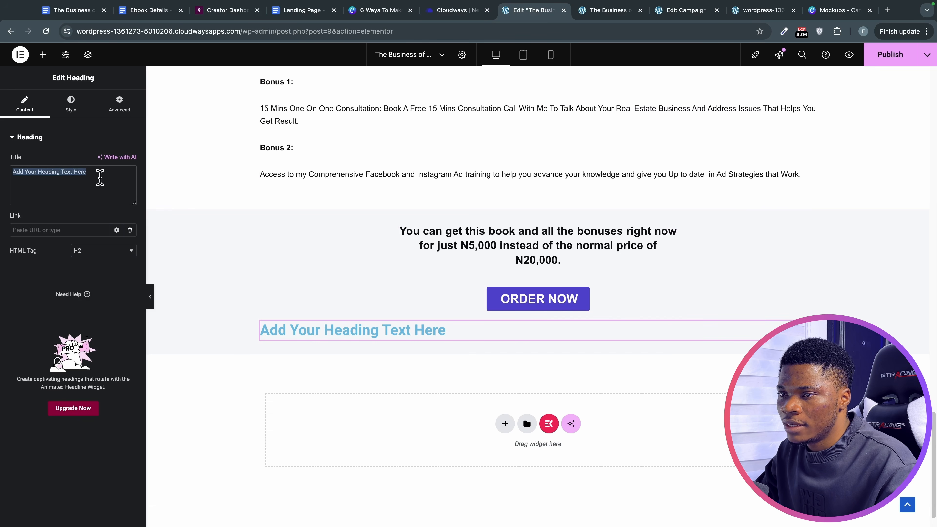
key(ctrl+v)
text(!!!)
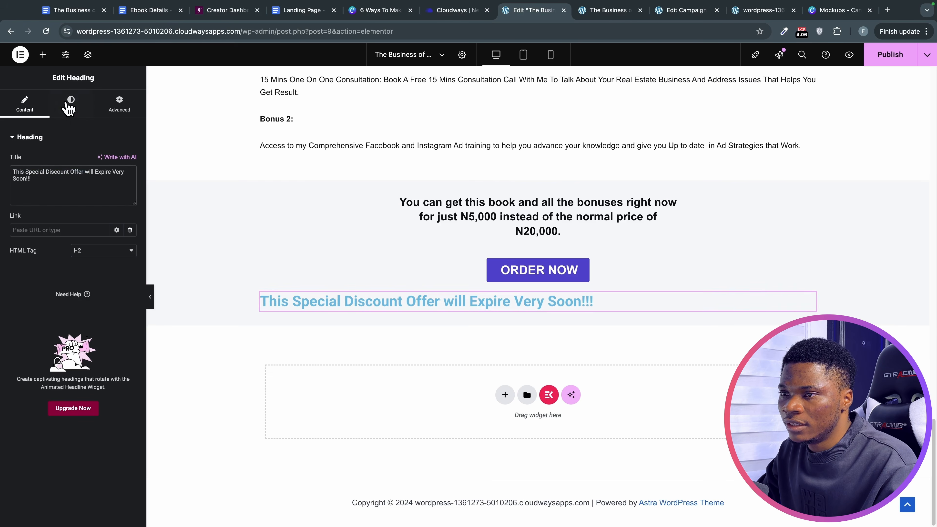
Centre the expiry heading and change its text colour.
click(71, 104)
click(104, 160)
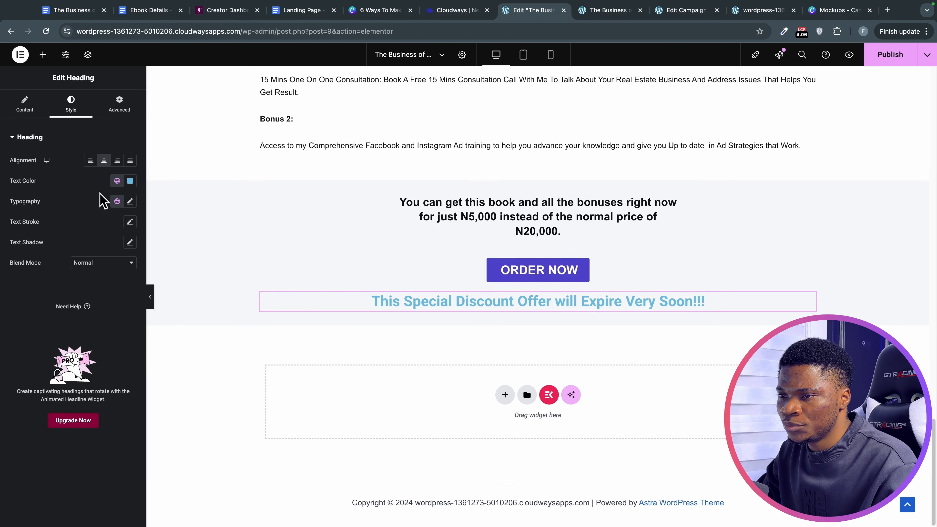
click(130, 181)
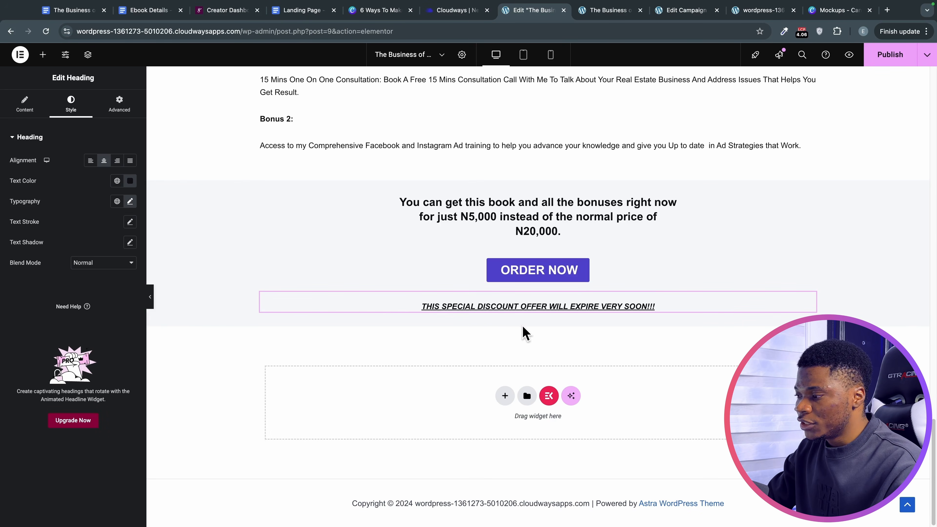
click(43, 55)
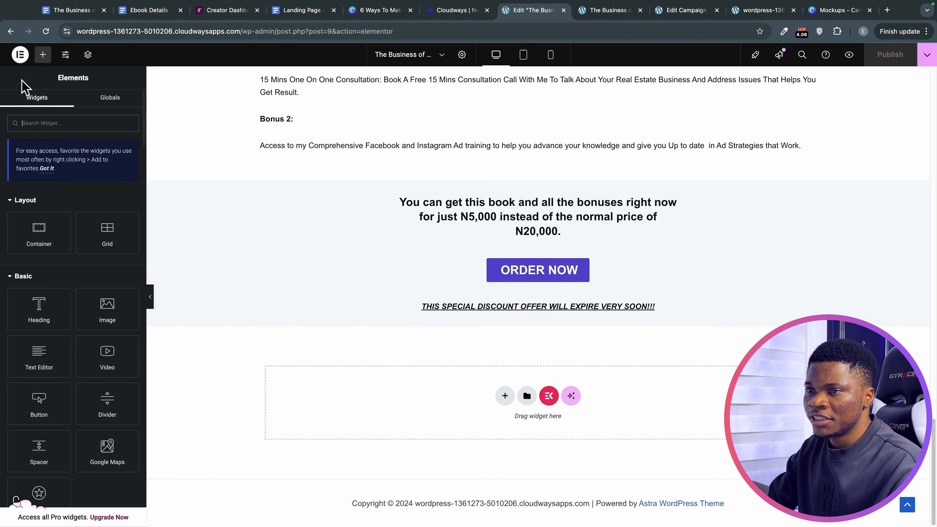
Add a container under the expiry warning holding a Shortcode widget.
drag(50, 234, 508, 320)
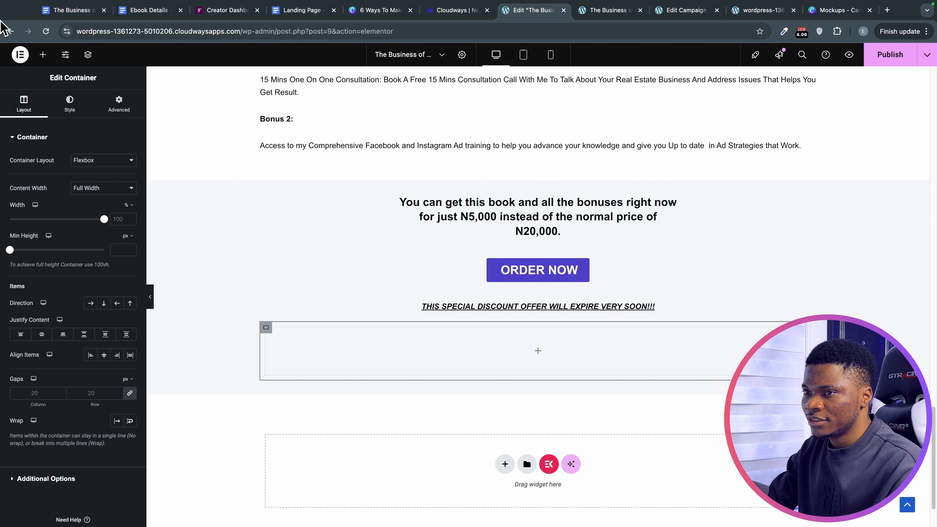
click(42, 54)
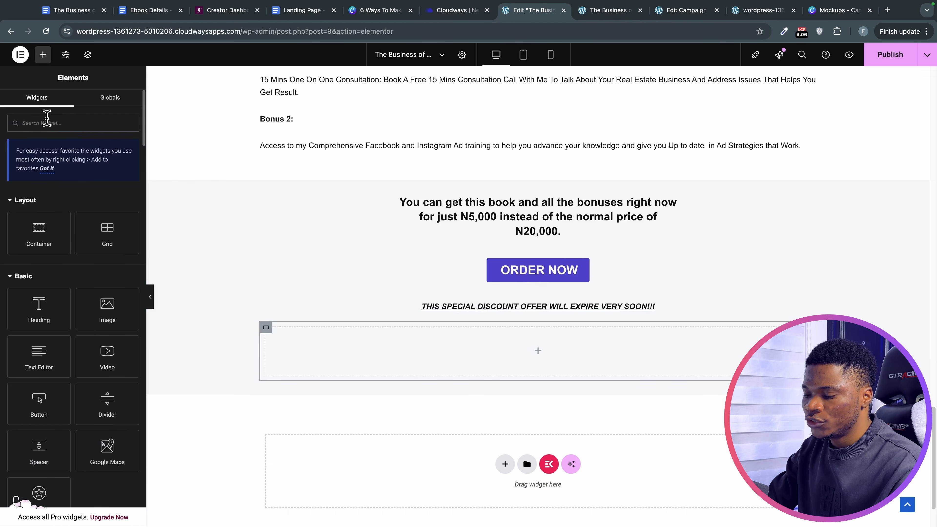
text(shor)
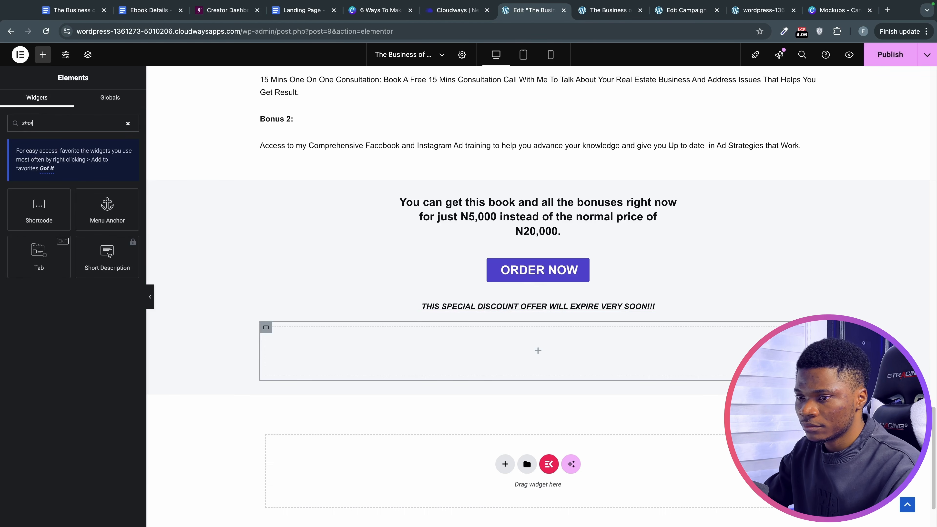
drag(59, 207, 512, 371)
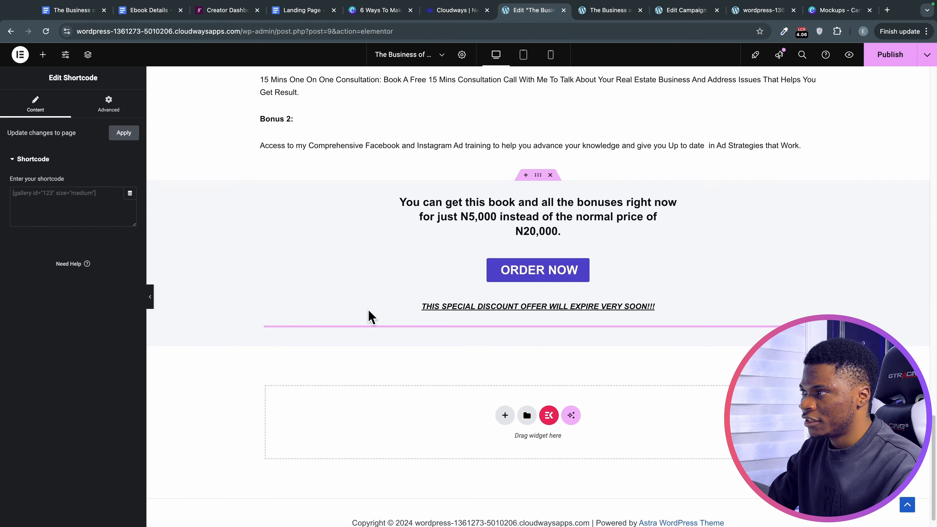
Paste the countdown shortcode [hurrytimer id="127"] into the Shortcode widget.
click(681, 13)
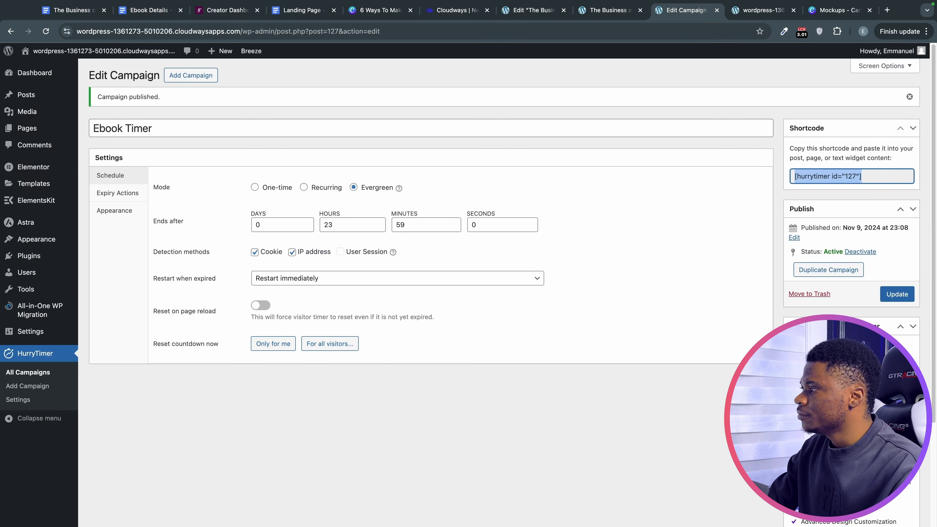
triple_click(874, 176)
key(super+c)
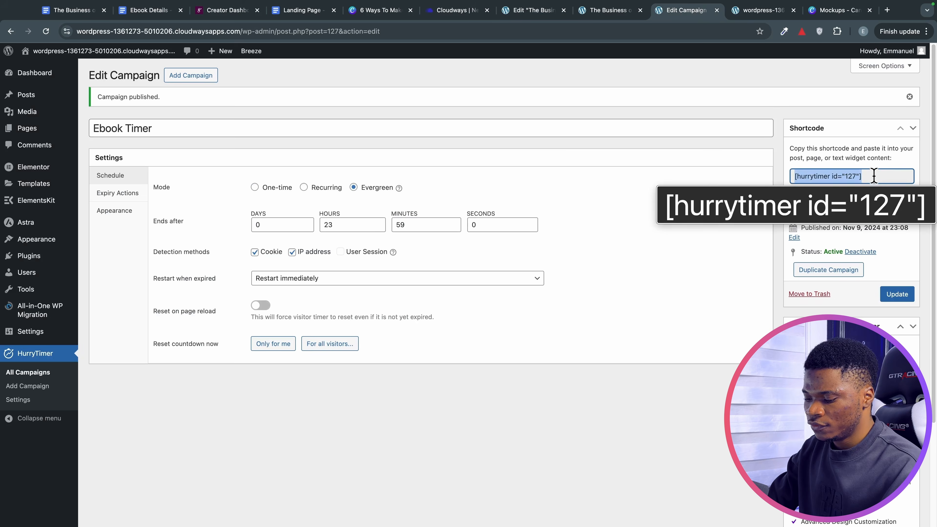
click(524, 12)
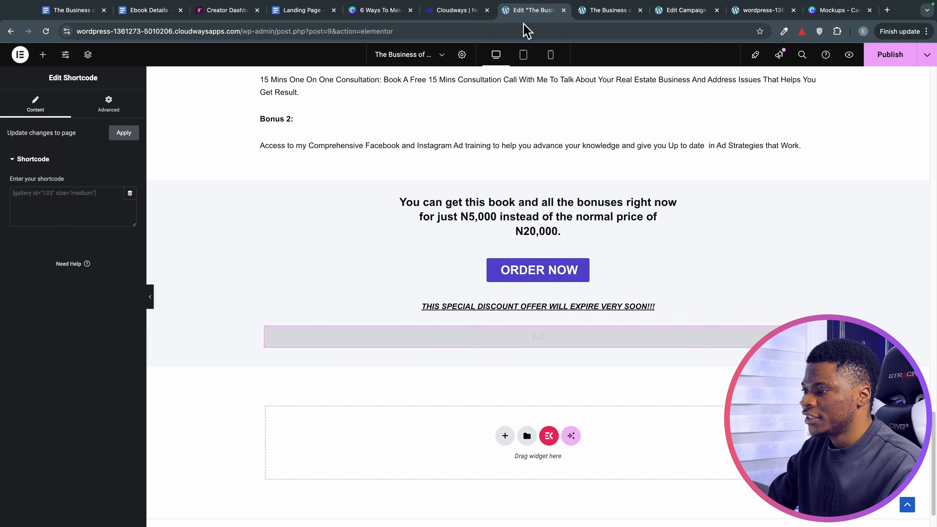
click(15, 193)
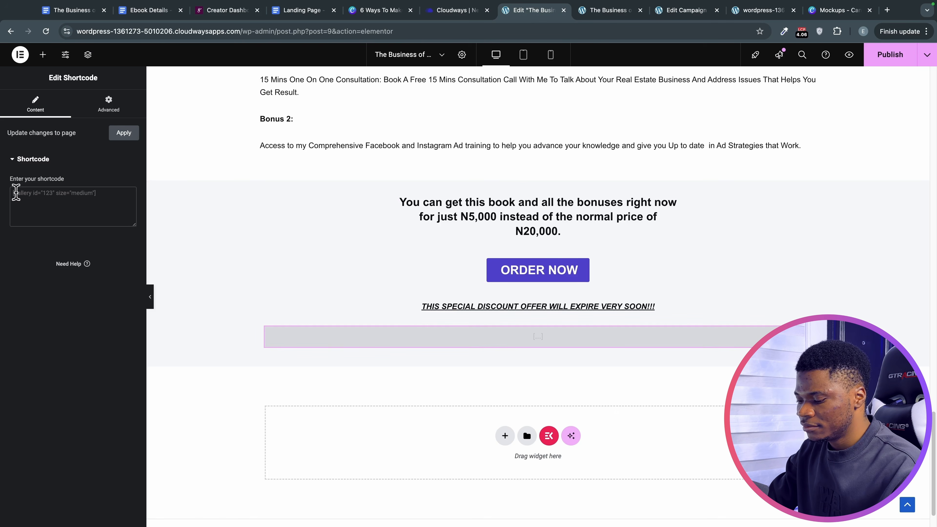
key(super+v)
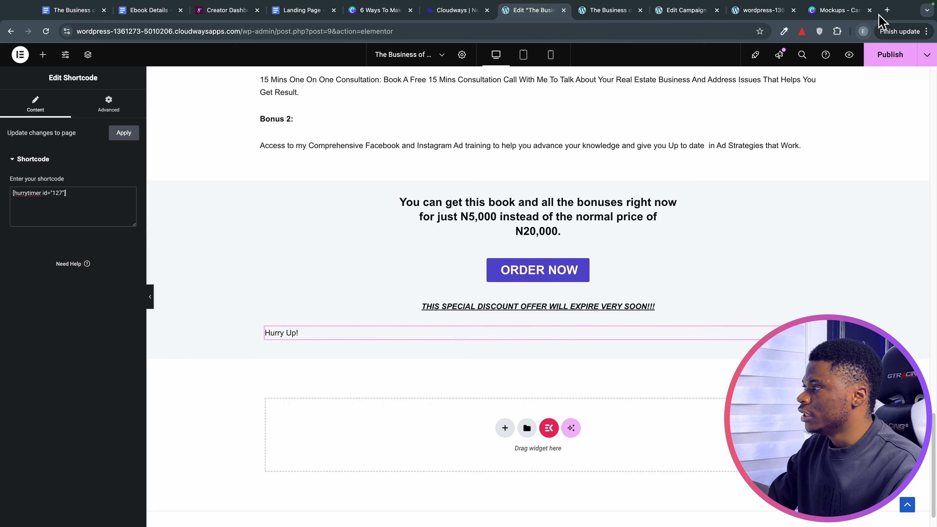
Publish the page and reload the live landing page so the countdown appears.
click(887, 55)
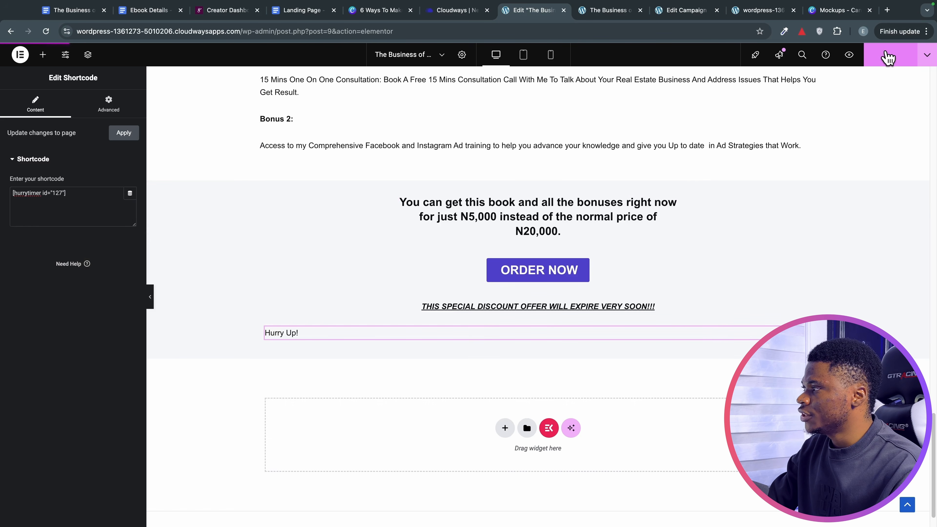
click(621, 11)
click(46, 31)
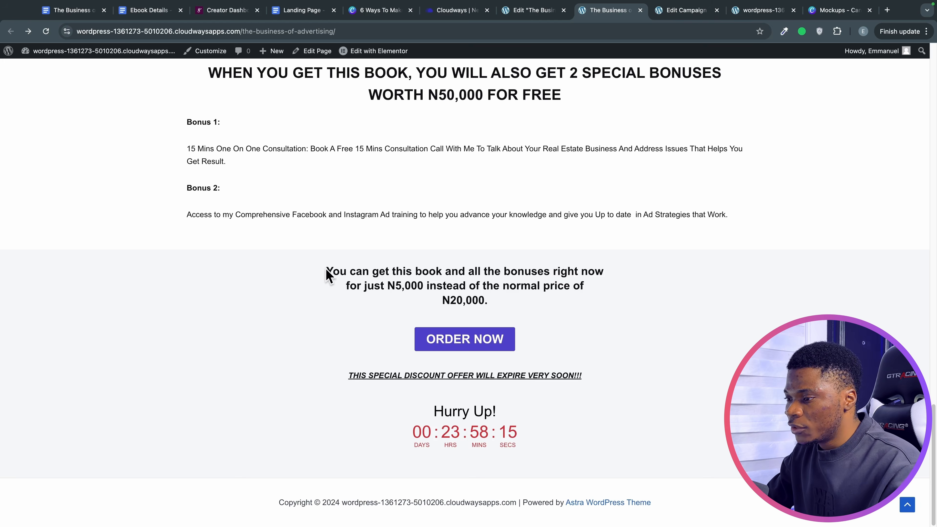
Inspect the offer section and Hurry Up! headline, then go back to the Ebook Timer campaign.
drag(326, 274, 590, 443)
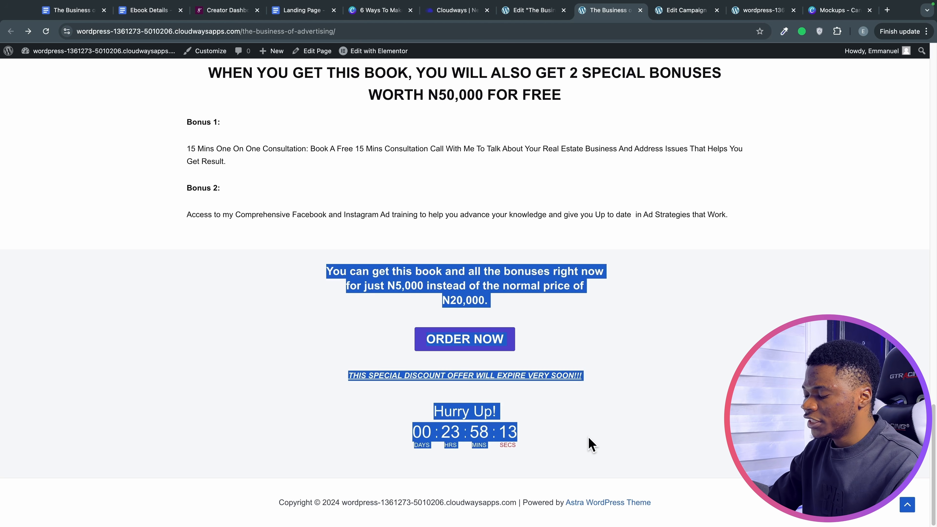
click(612, 440)
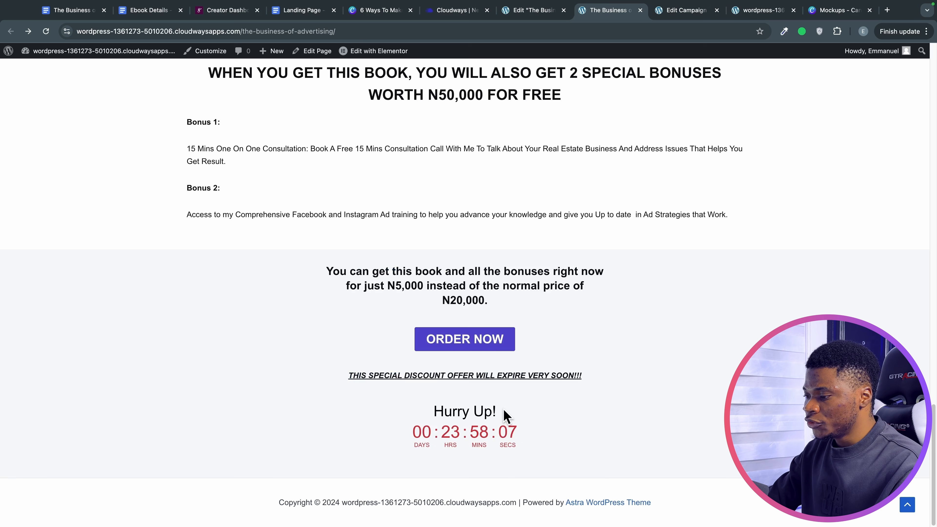
drag(503, 411, 442, 401)
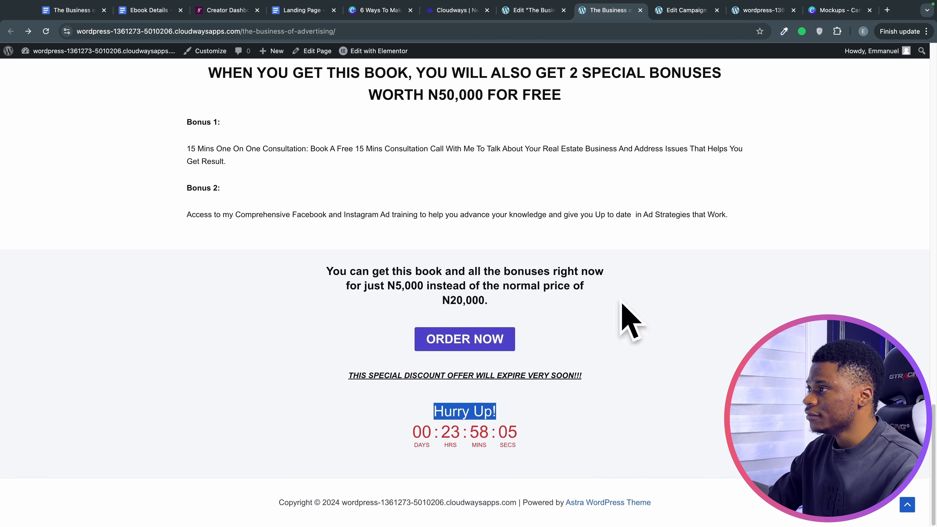
click(685, 10)
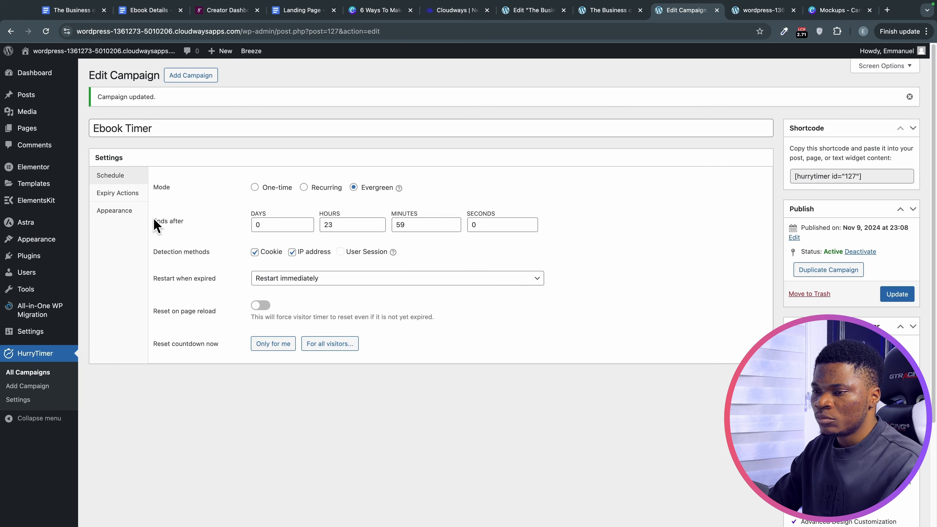
Switch off the Hurry Up! headline under Appearance > Headline, update the campaign, and view the live page.
click(139, 215)
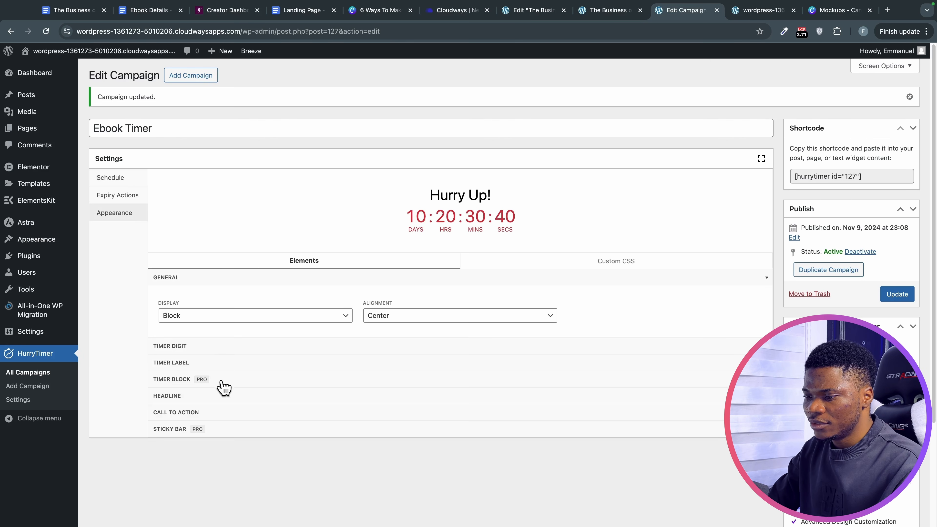
click(219, 398)
scroll(170, 397, down, 5)
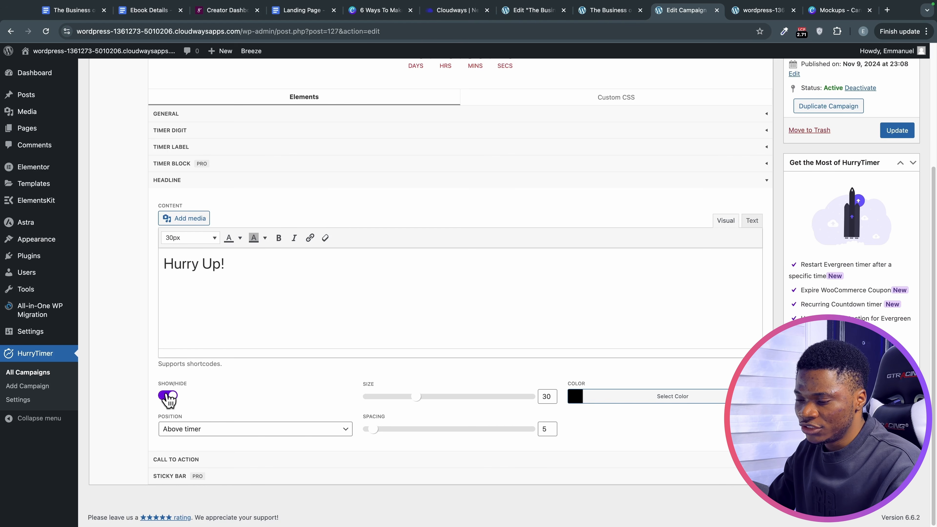
click(168, 397)
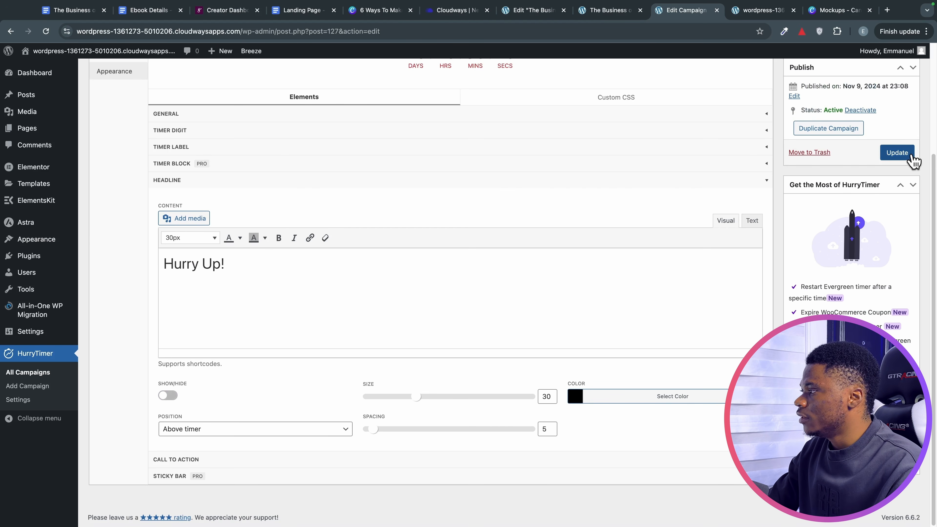
click(911, 158)
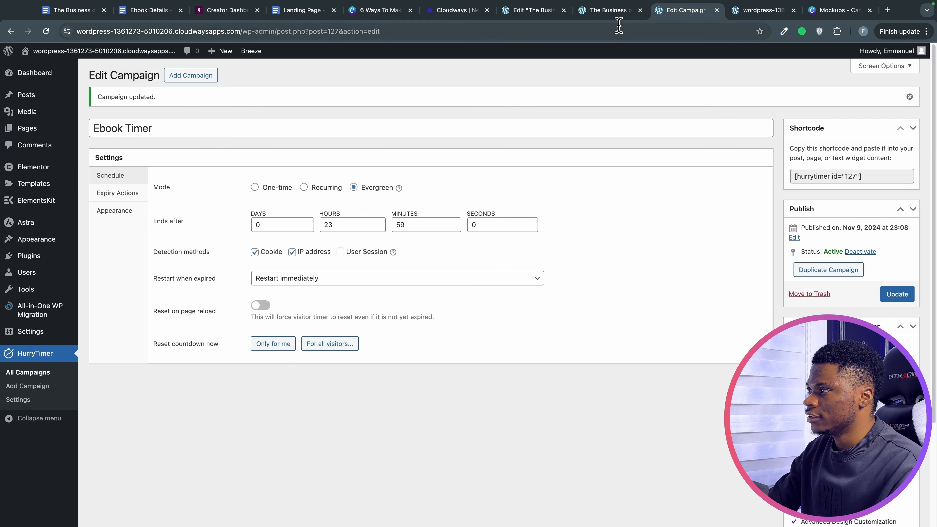
click(608, 10)
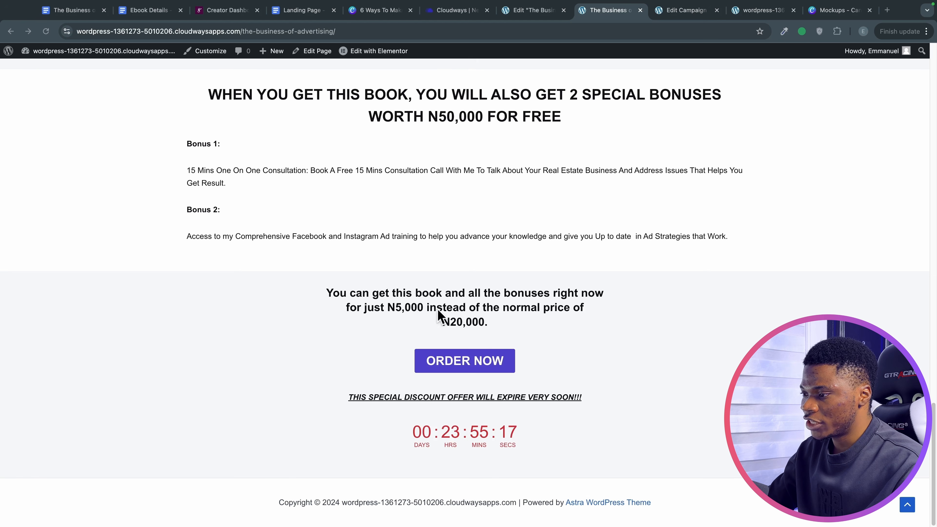
Set the timer section's top padding to 50 in Elementor's Advanced settings.
click(533, 11)
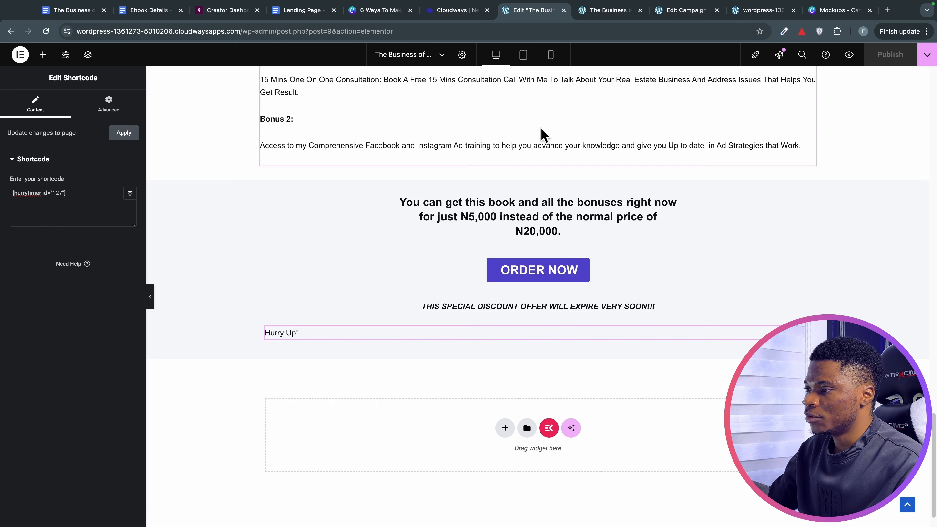
click(538, 177)
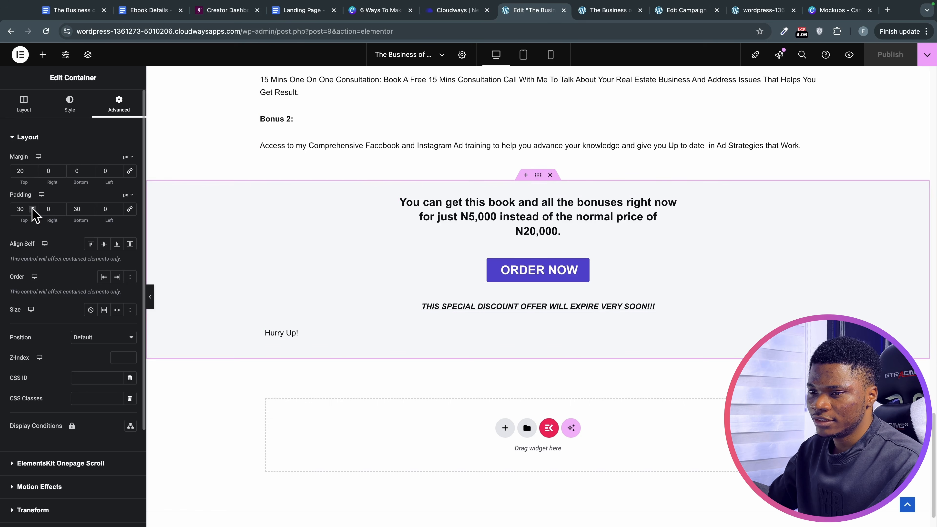
key(BackSpace)
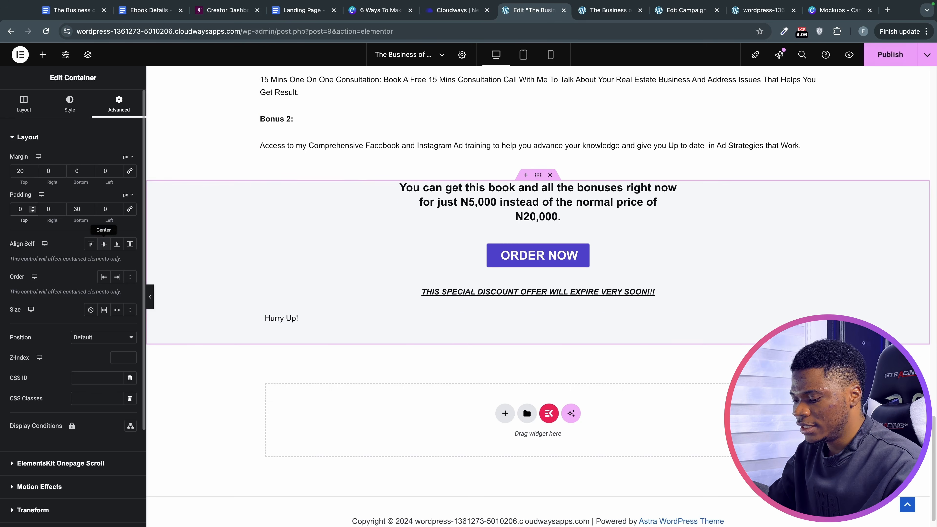
text(5)
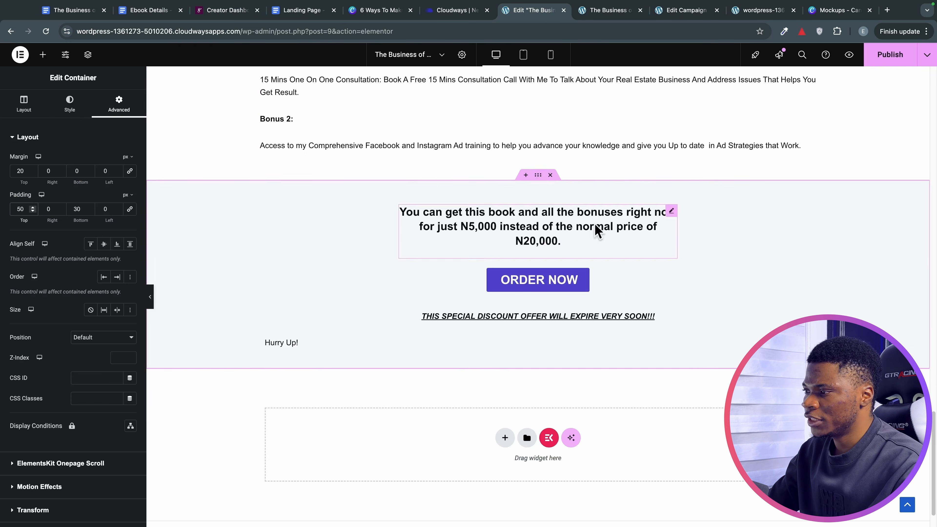
Publish the page, check the reloaded live page, and return to the editor.
click(888, 61)
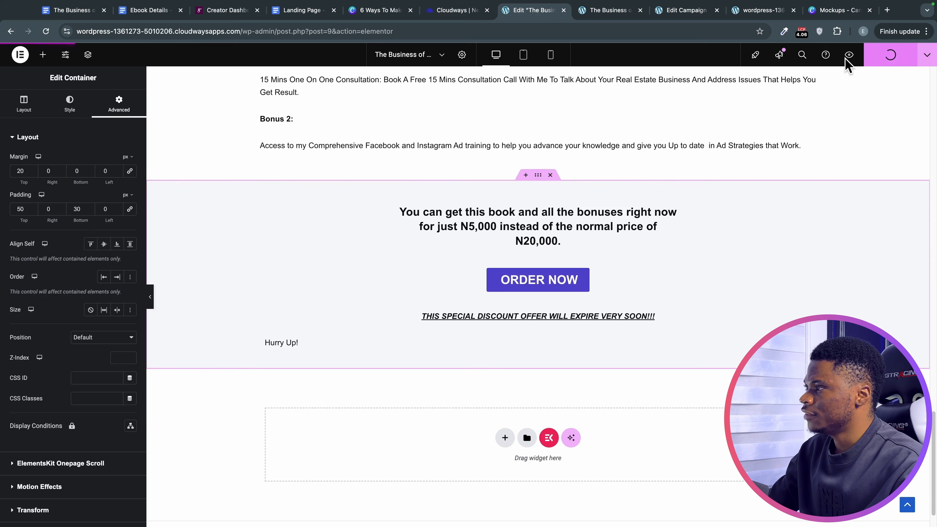
click(611, 14)
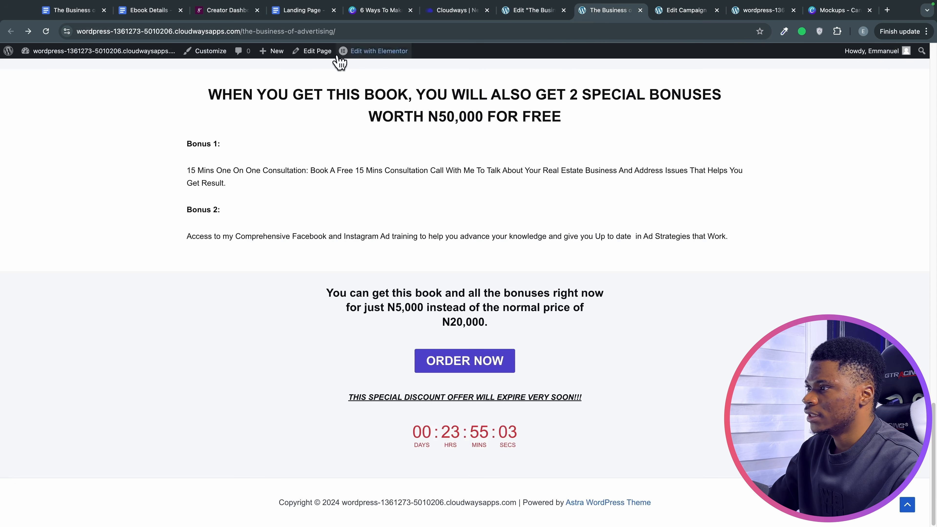
click(51, 34)
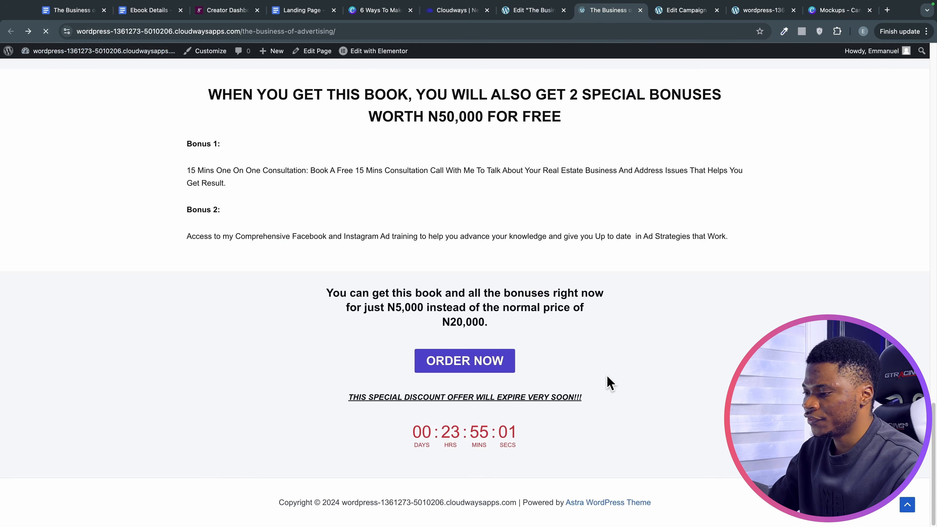
scroll(609, 381, down, 1)
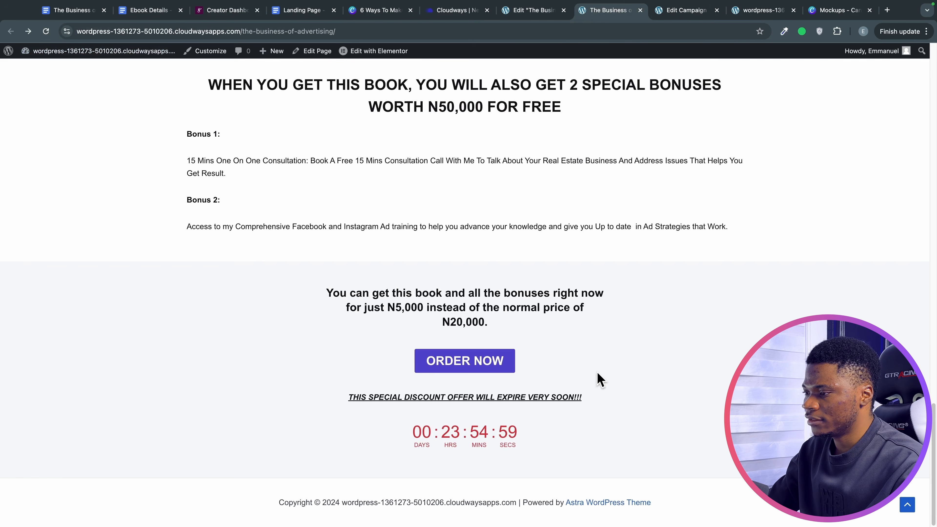
click(528, 11)
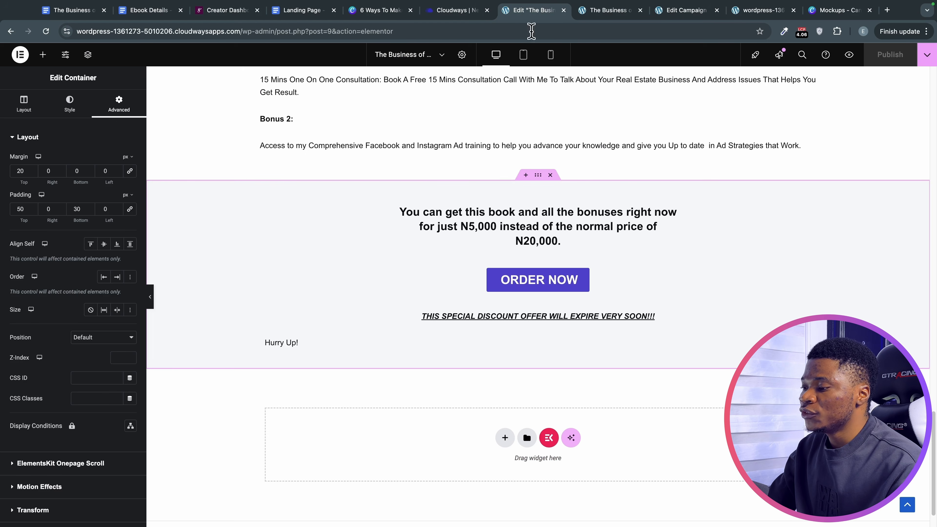
Give the Hurry Up! container a solid border in red.
click(277, 342)
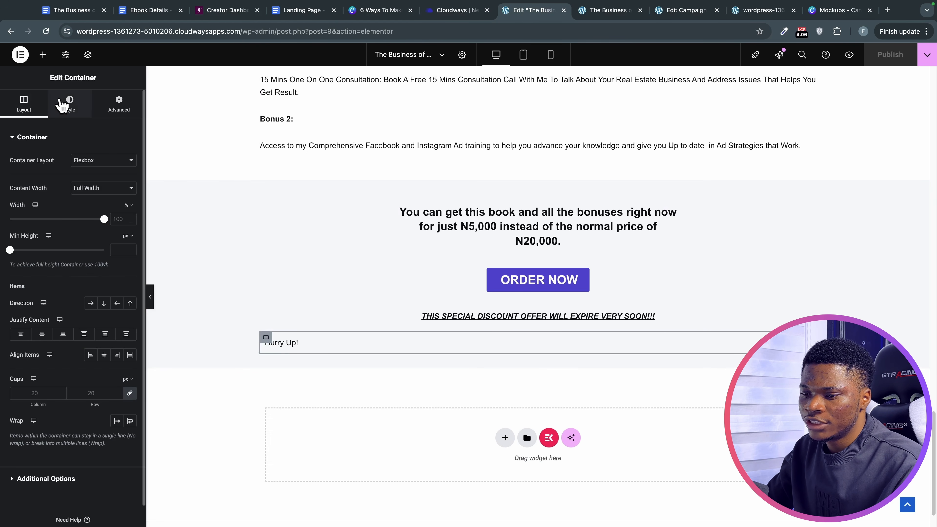
click(61, 106)
click(37, 242)
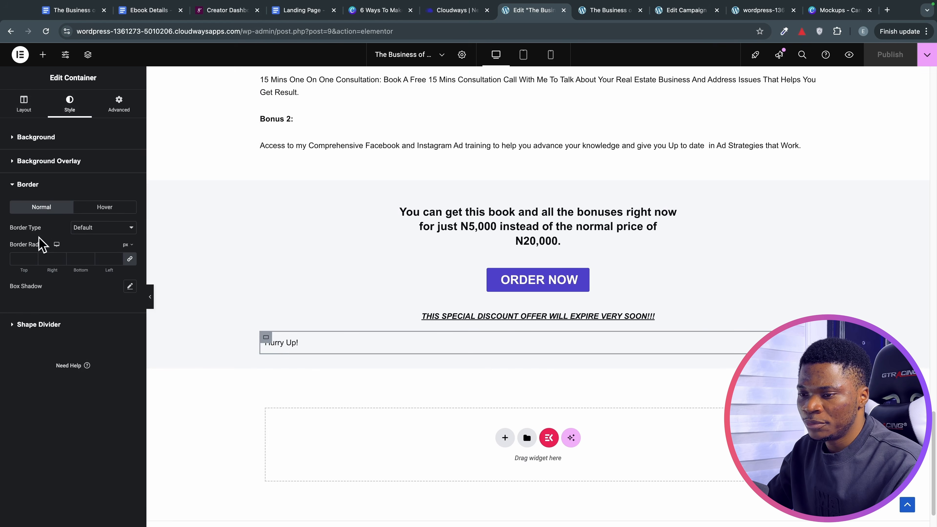
click(110, 229)
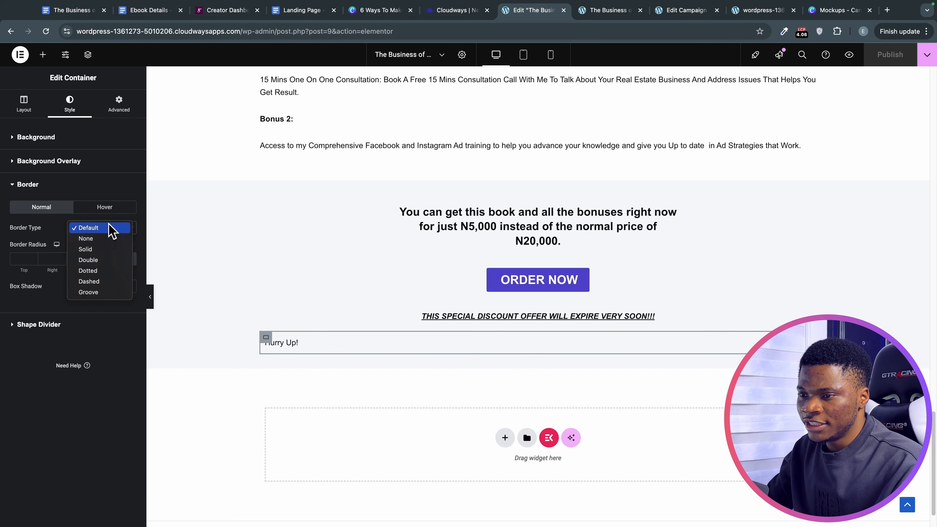
click(111, 247)
click(130, 286)
click(102, 426)
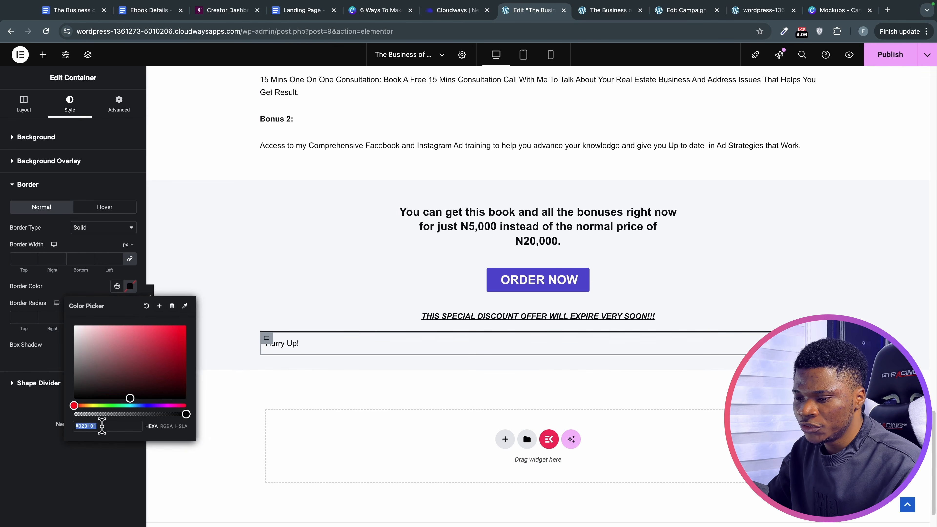
key(super+v)
click(28, 432)
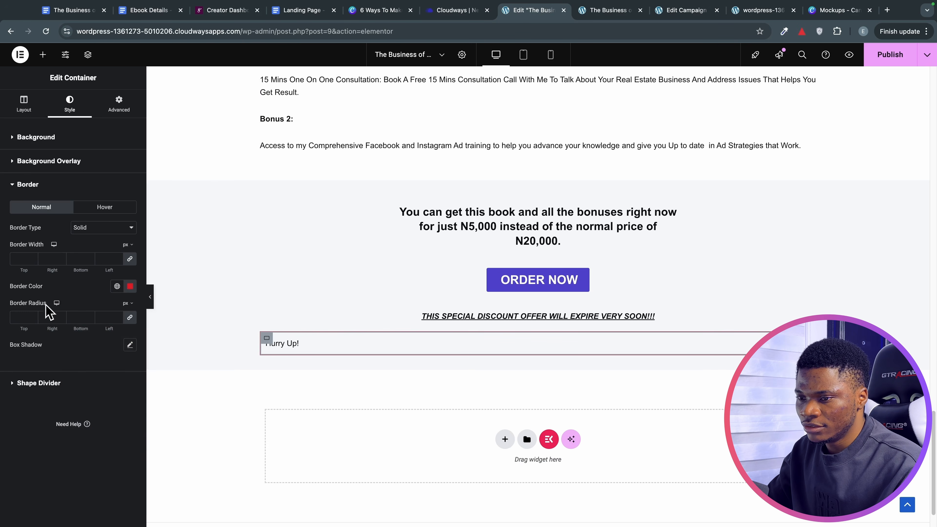
Set the border width to 3 on all sides, publish, and reload the live page.
click(32, 257)
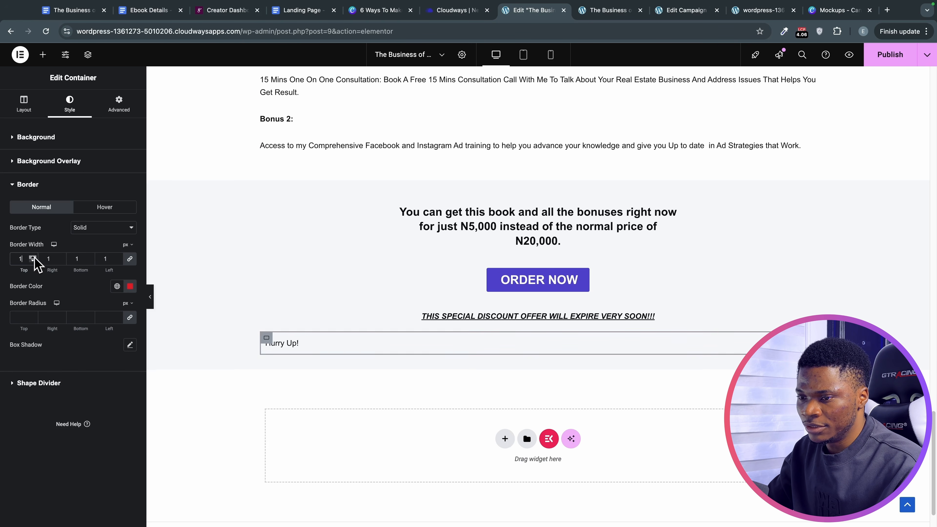
click(32, 257)
click(33, 257)
click(33, 258)
click(33, 257)
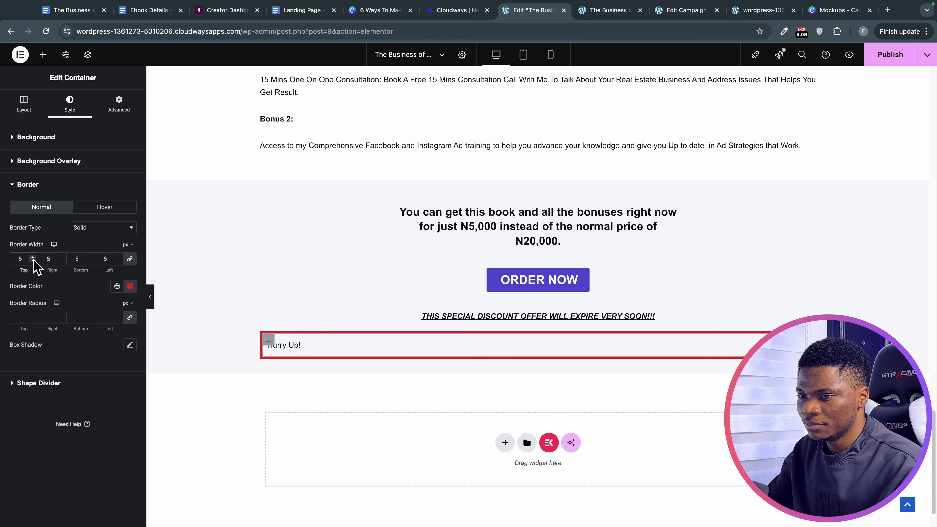
click(33, 260)
click(33, 260)
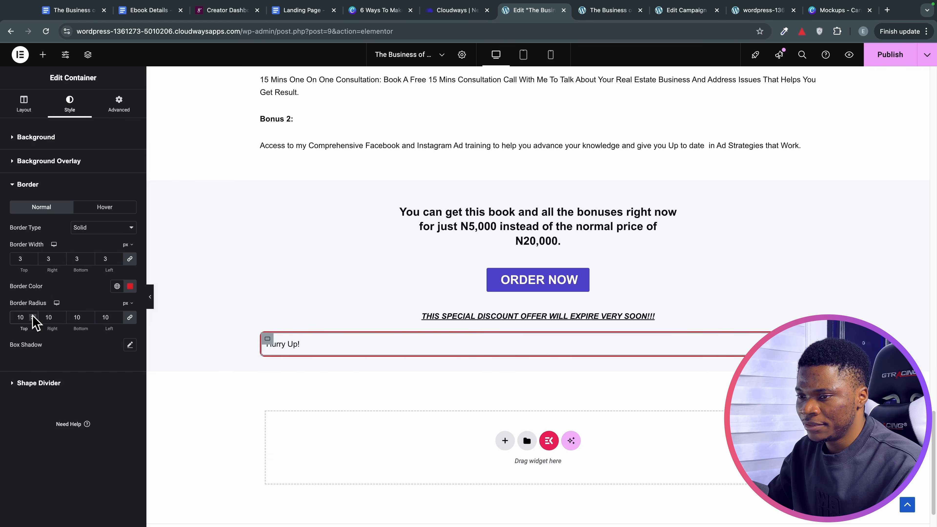
click(887, 59)
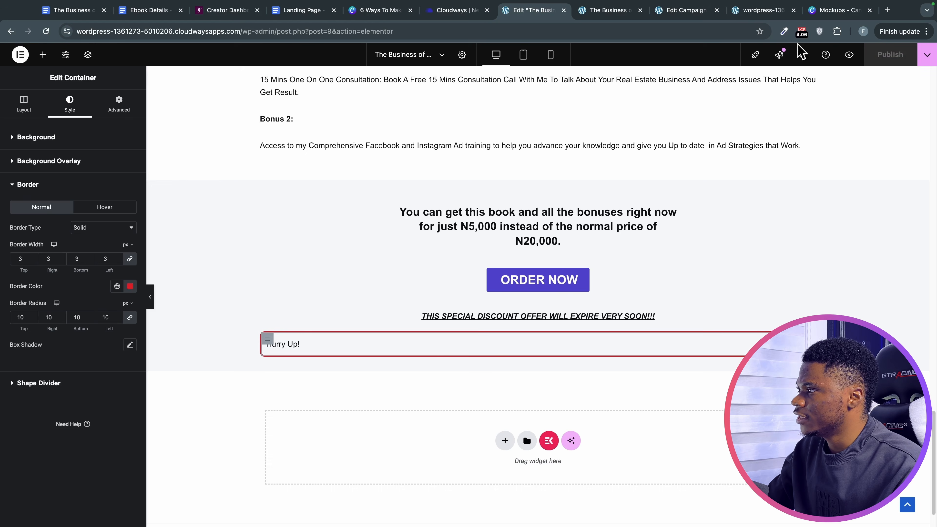
click(612, 11)
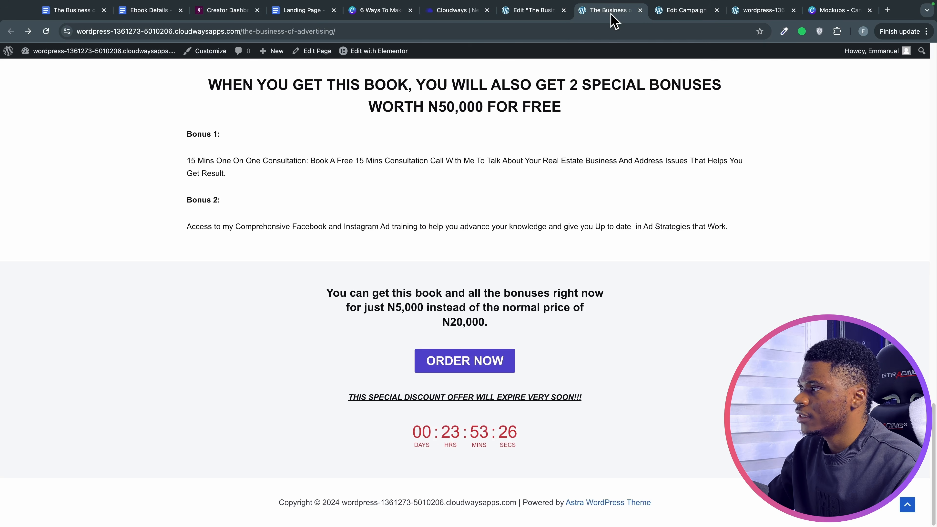
click(46, 32)
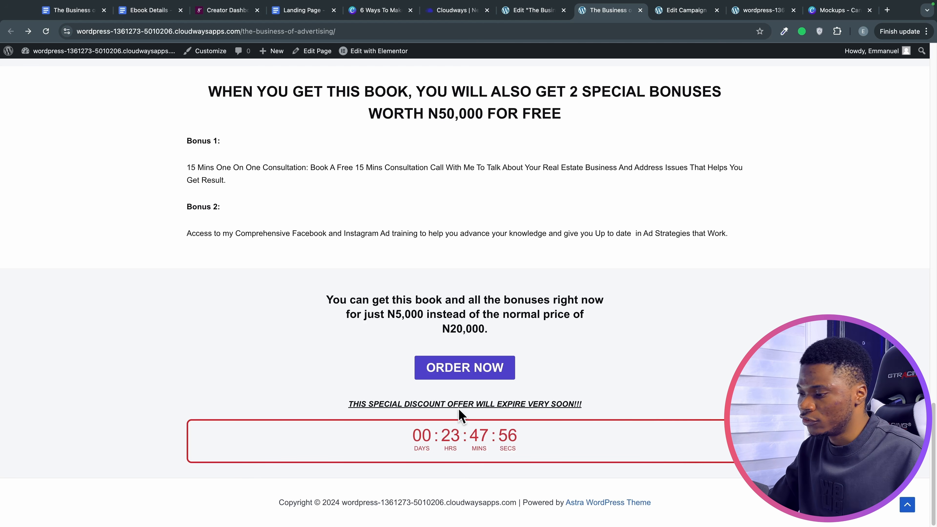
Set the countdown container width to 50% and Align Self to Center.
click(531, 10)
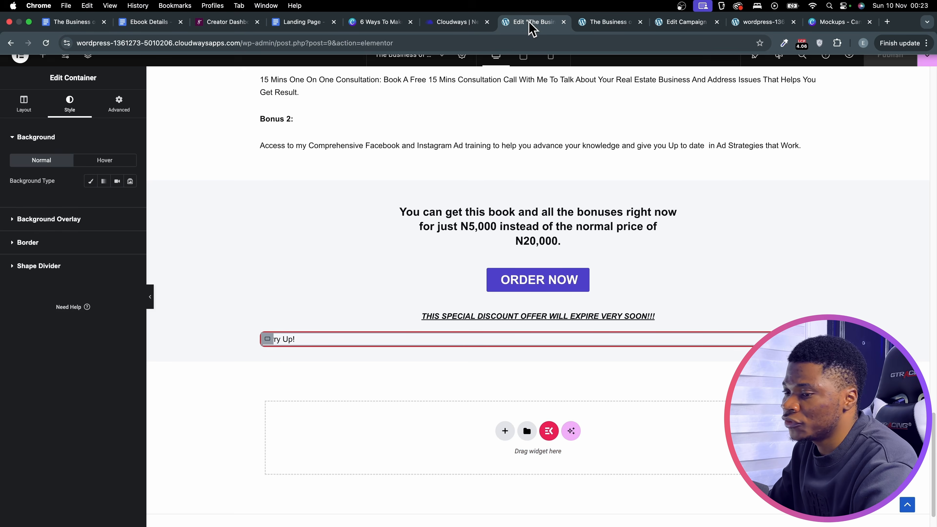
click(25, 105)
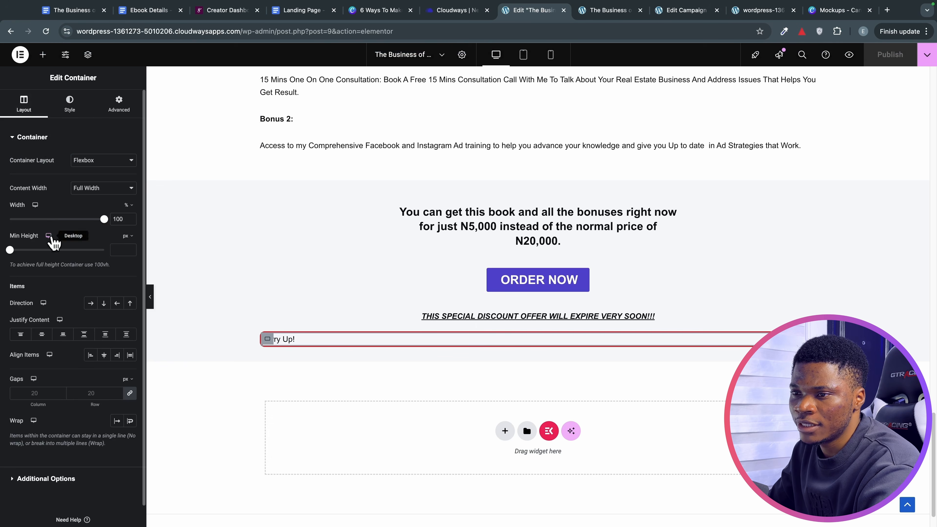
drag(104, 219, 100, 220)
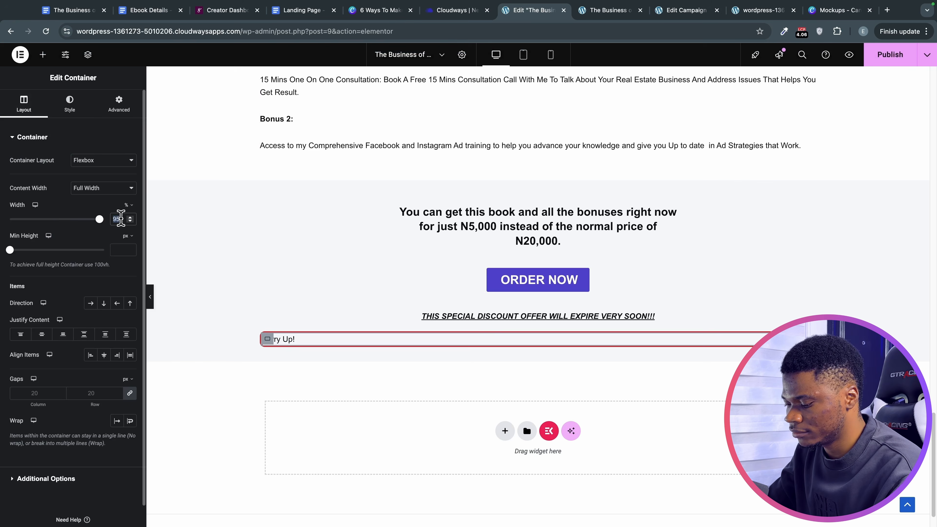
text(50)
click(123, 107)
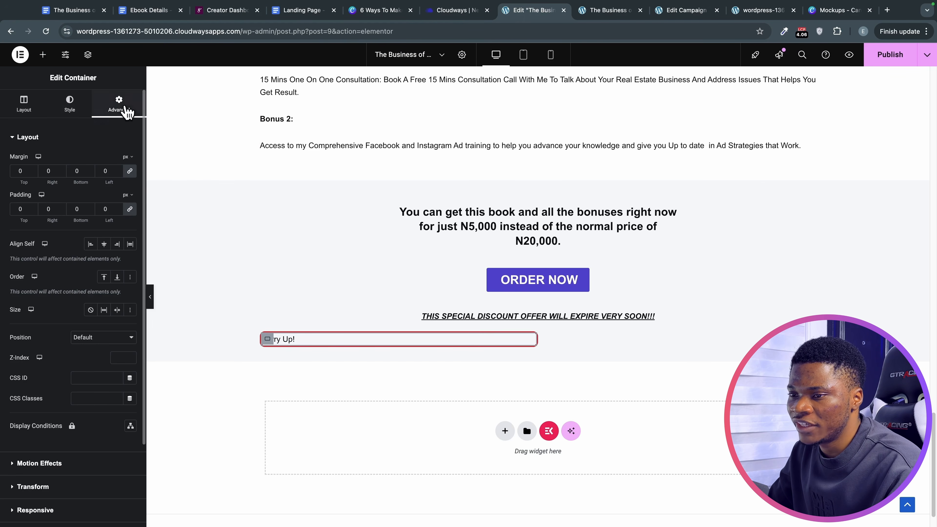
click(104, 243)
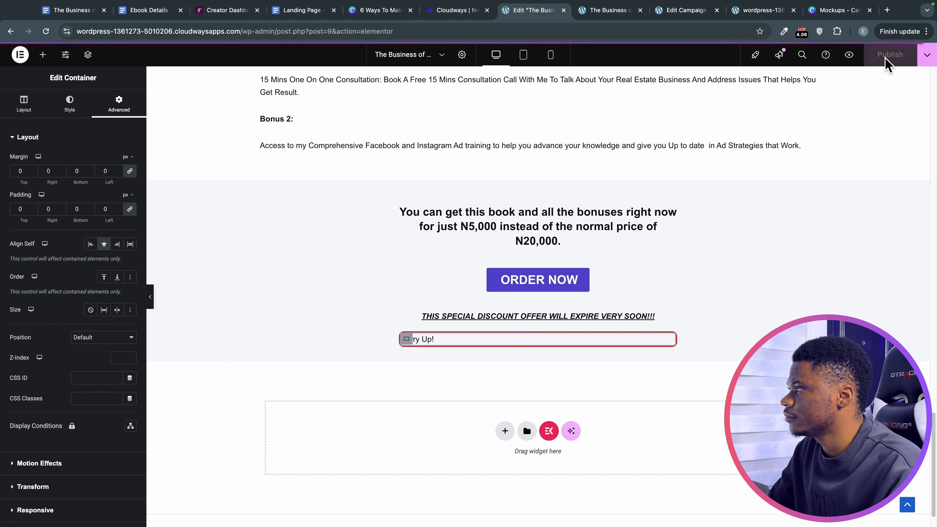
Check the narrower, centred box on the reloaded live page, then return to the editor.
click(629, 10)
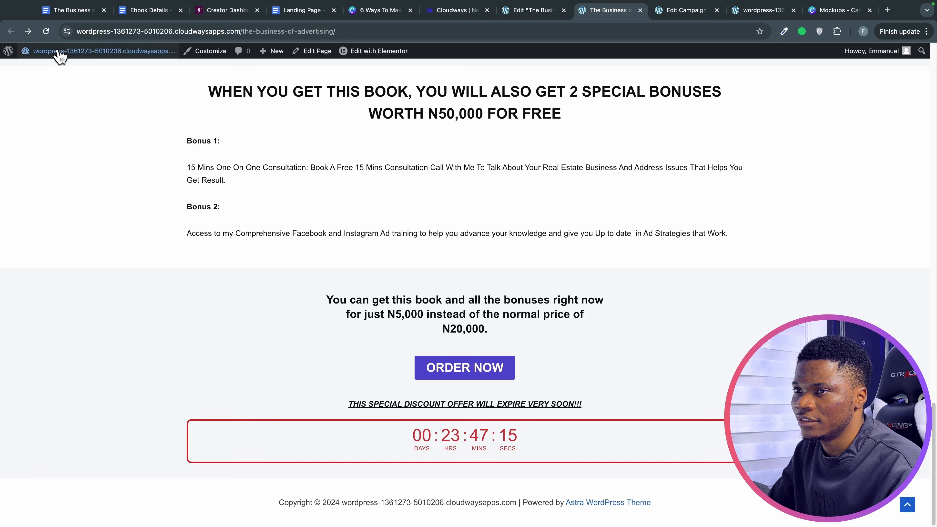
click(45, 31)
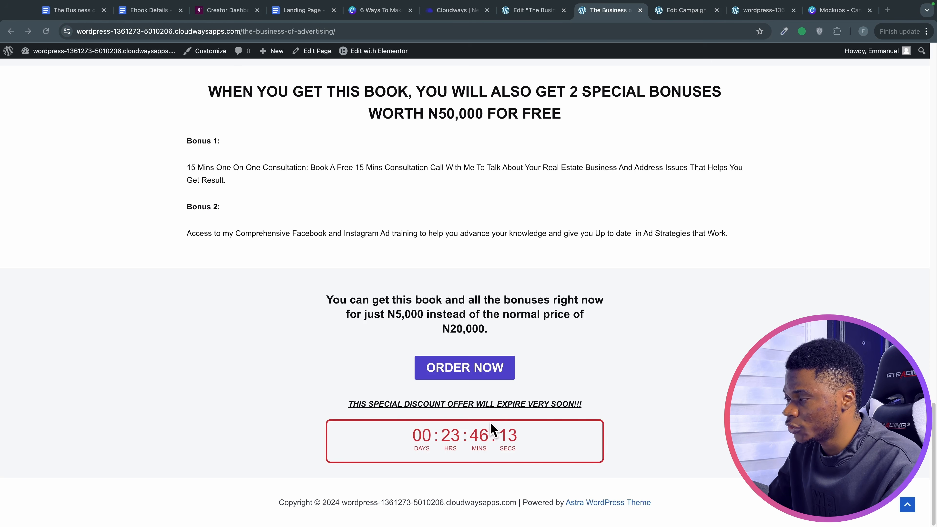
click(527, 15)
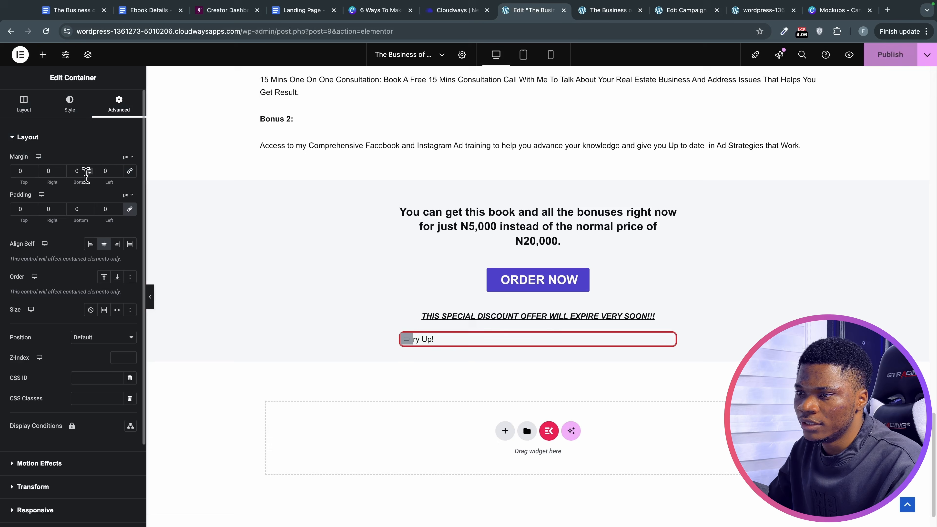
Set the countdown container's Margin Top to 20 px, then select the warning heading and scroll to review.
click(20, 171)
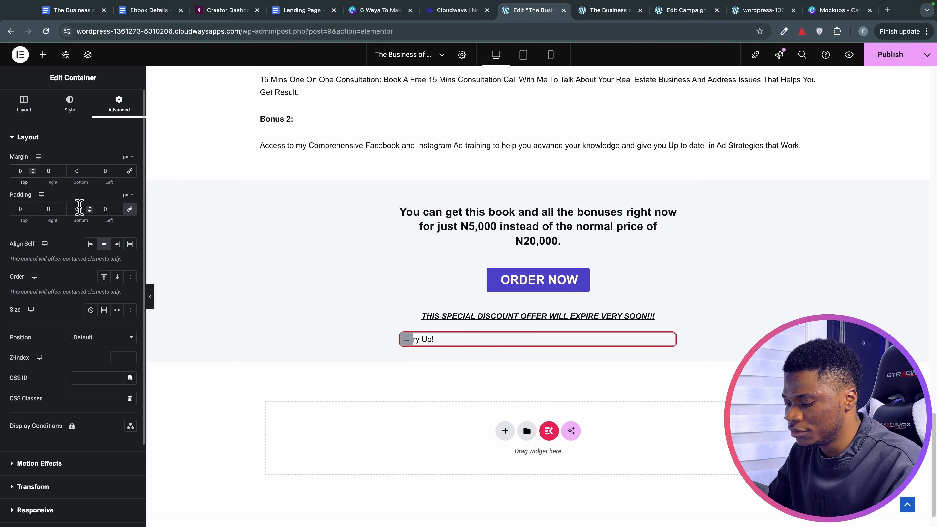
click(454, 317)
click(125, 110)
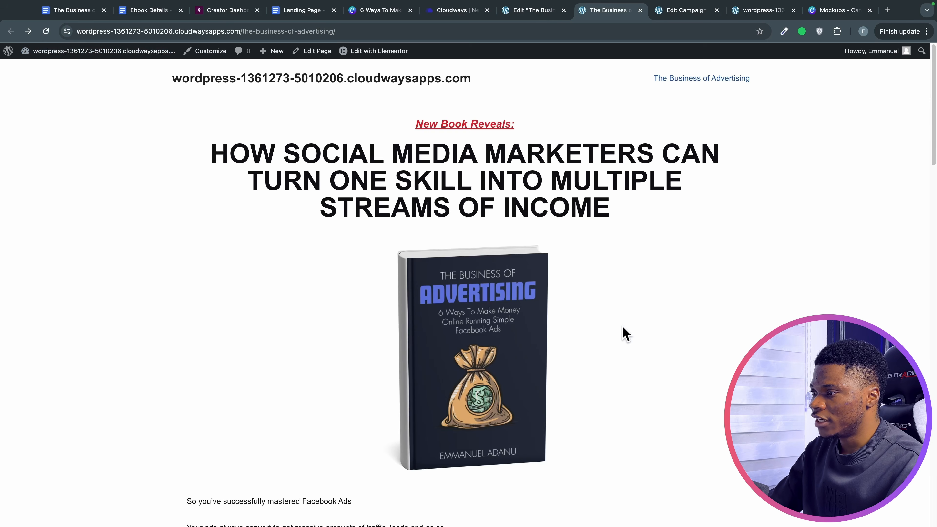
scroll(624, 330, down, 15)
scroll(624, 336, down, 20)
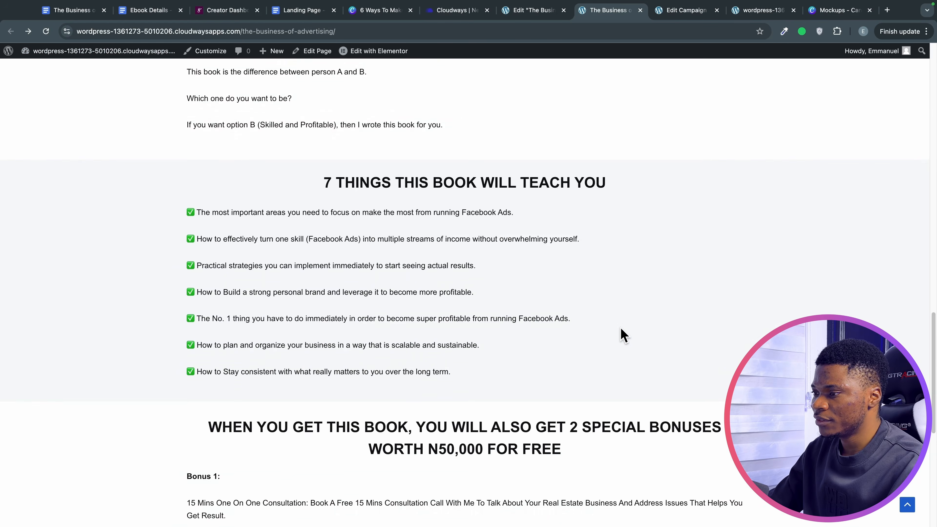
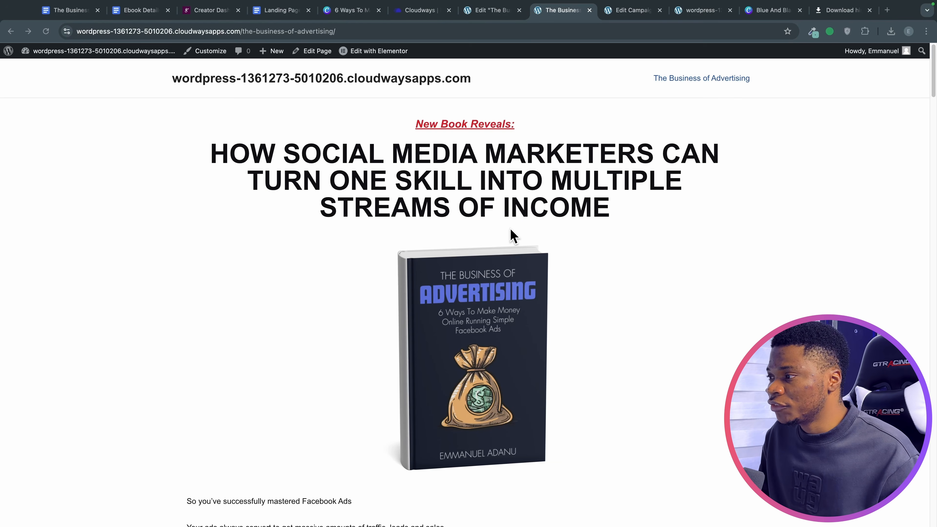
Scroll down through the live book landing page to review it.
scroll(522, 236, down, 3)
scroll(523, 236, down, 10)
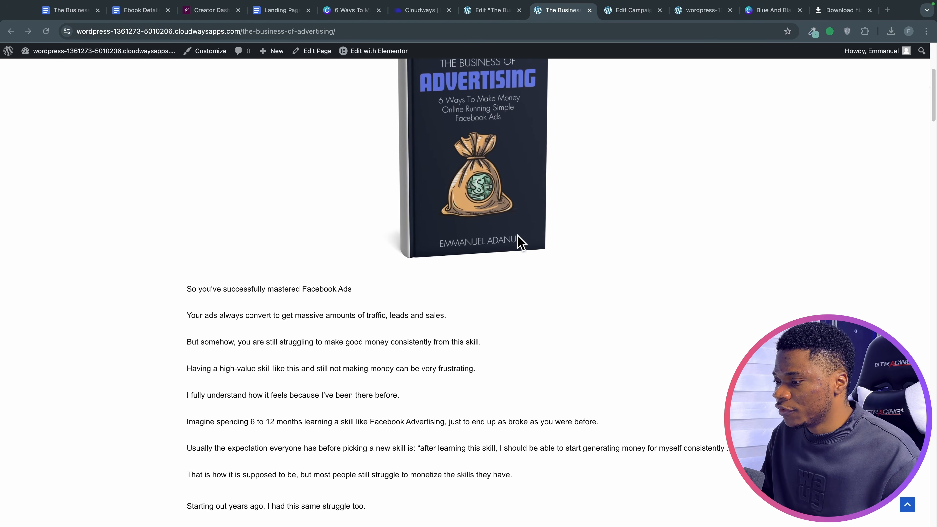
scroll(520, 244, down, 14)
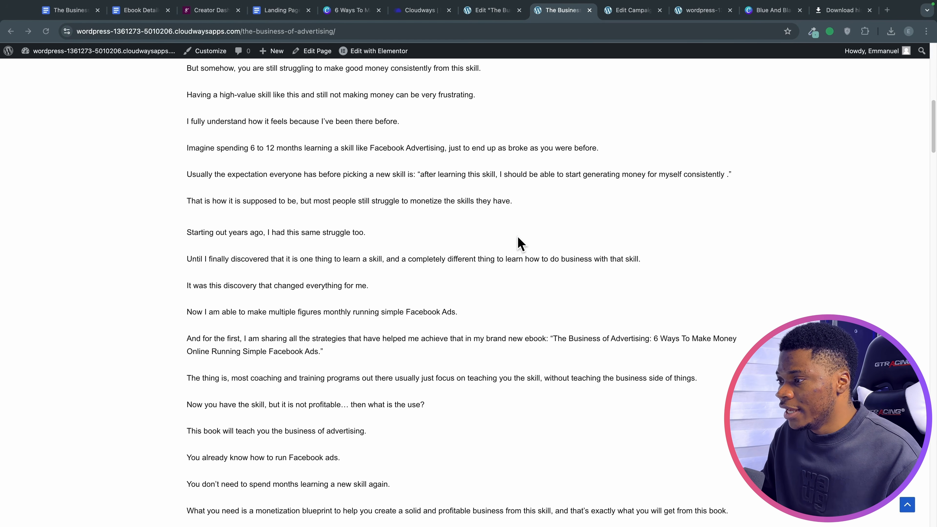
scroll(518, 243, down, 14)
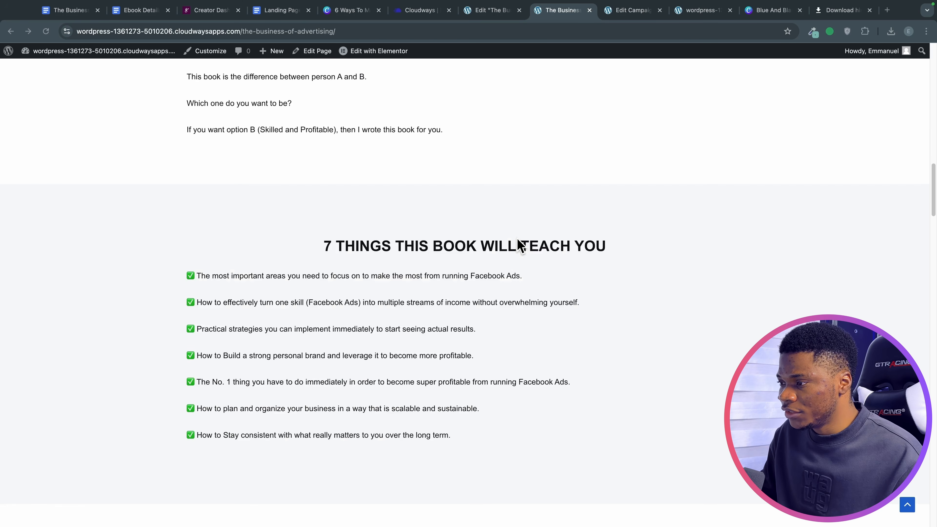
scroll(519, 247, down, 17)
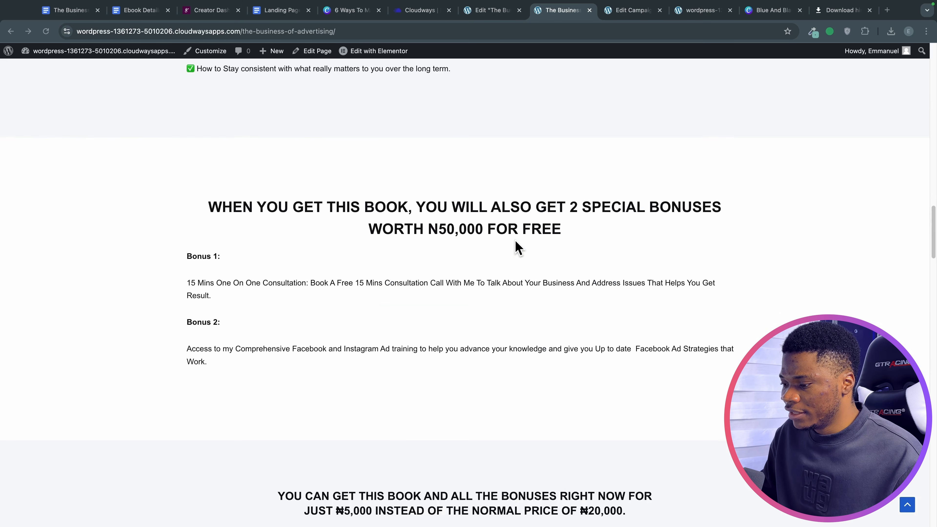
scroll(518, 246, down, 1)
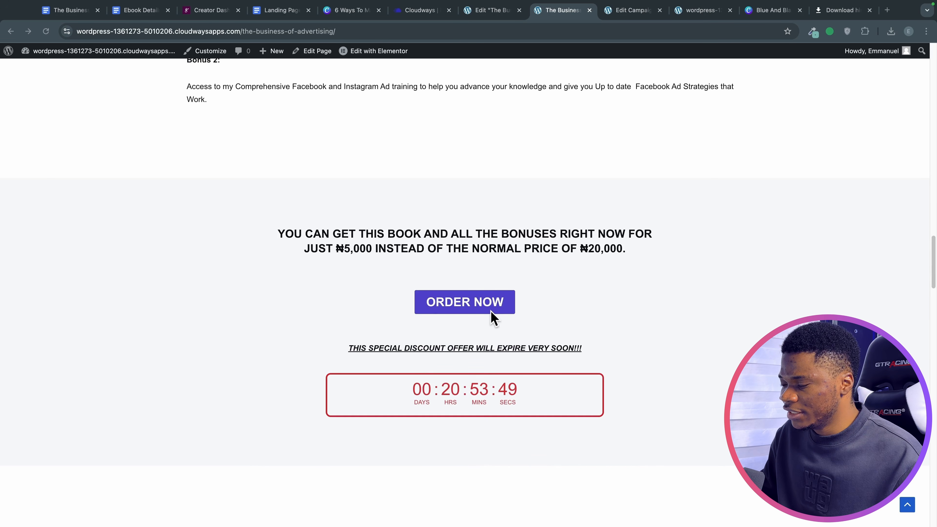
scroll(492, 317, down, 13)
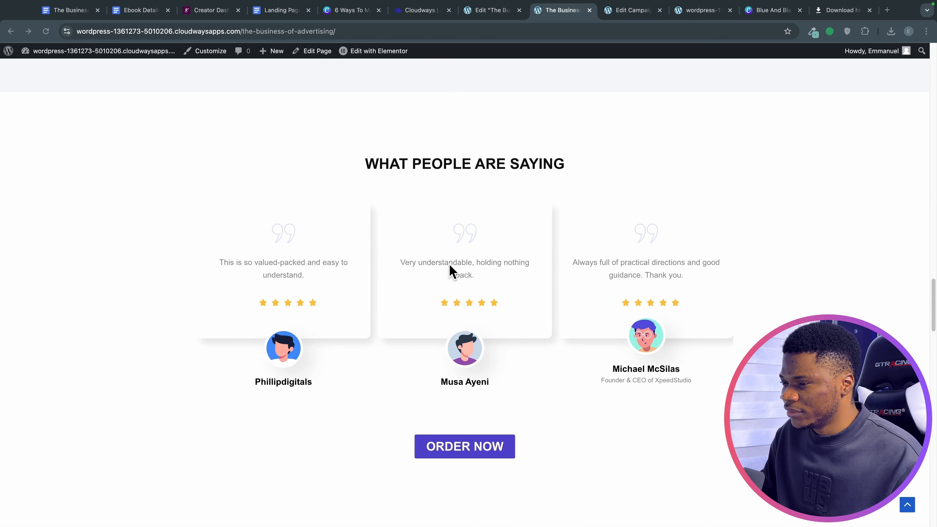
scroll(449, 263, down, 20)
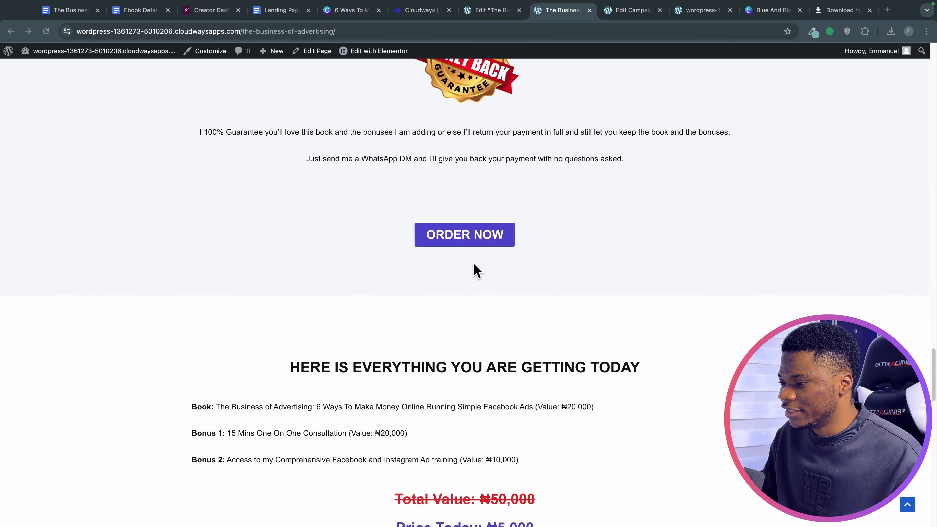
scroll(473, 263, down, 20)
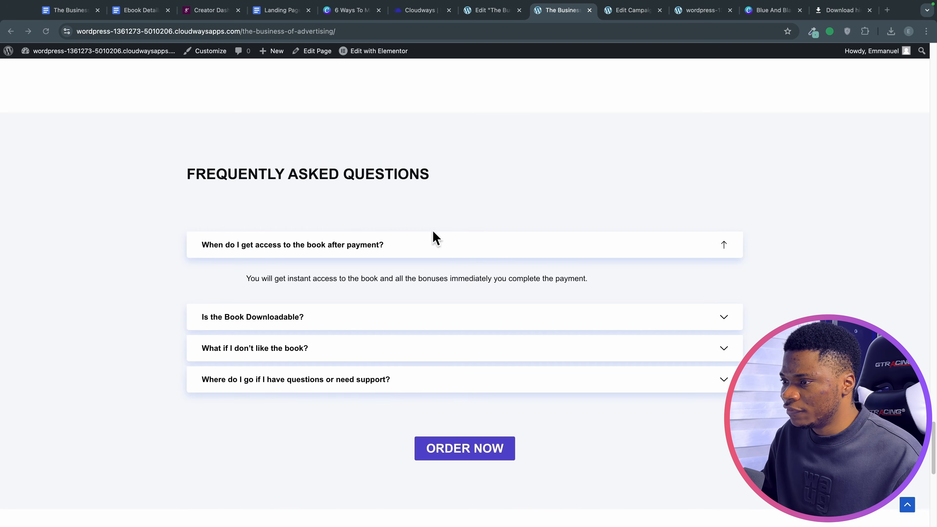
scroll(472, 247, down, 14)
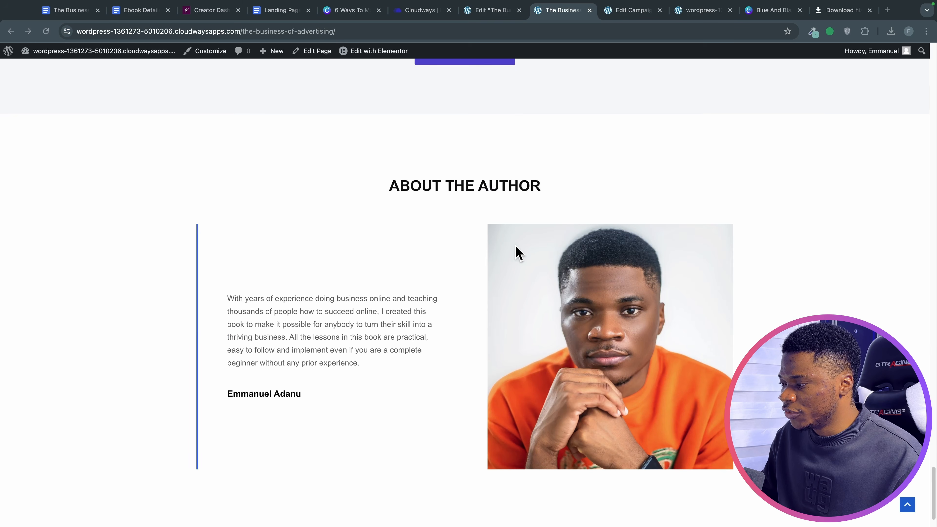
scroll(448, 342, down, 2)
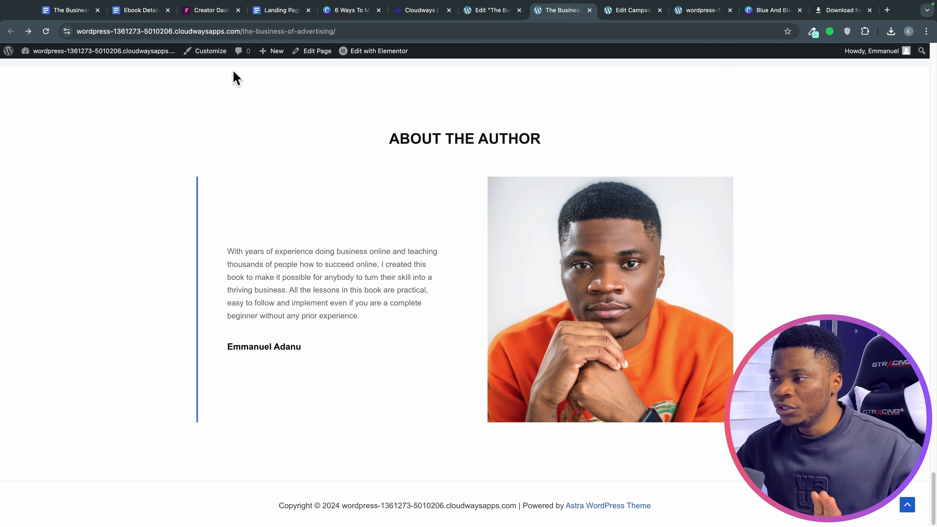
Highlight the header site title and the footer copyright line to point them out.
scroll(428, 299, up, 20)
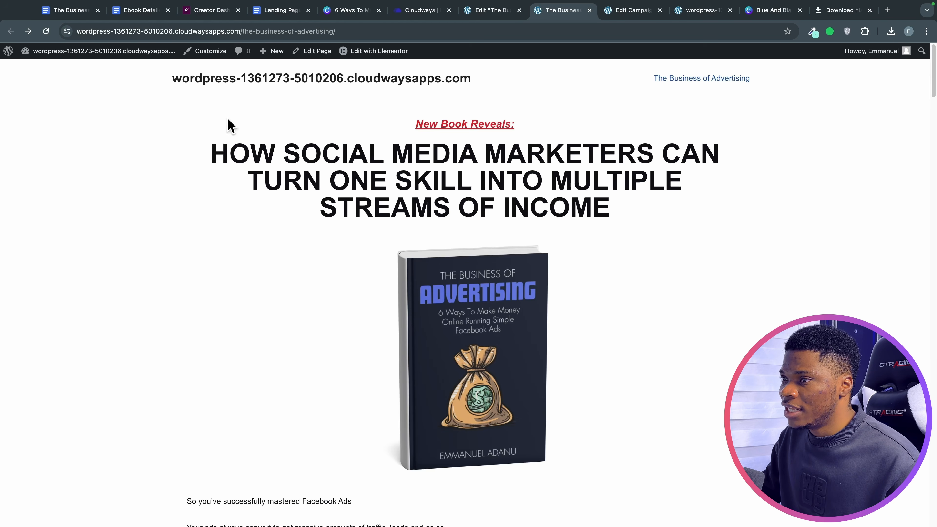
drag(163, 84, 751, 81)
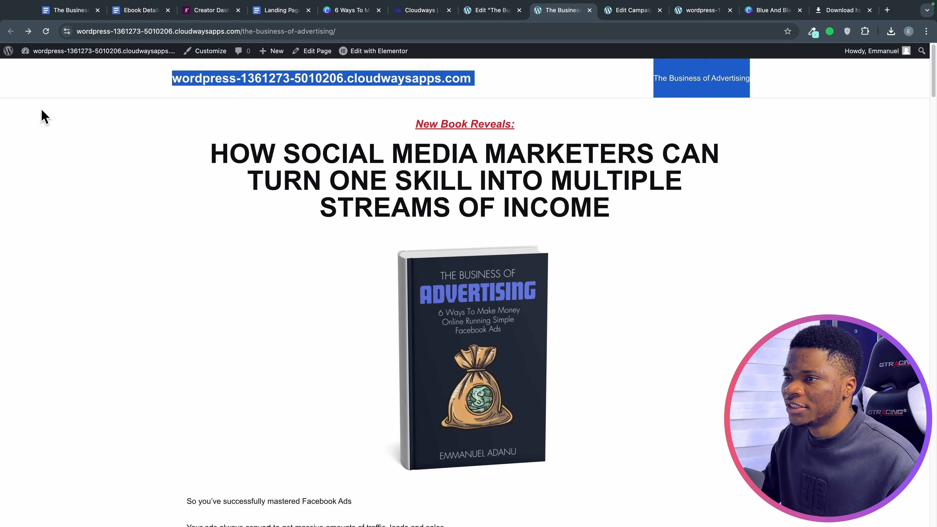
drag(140, 93, 750, 85)
scroll(683, 207, down, 20)
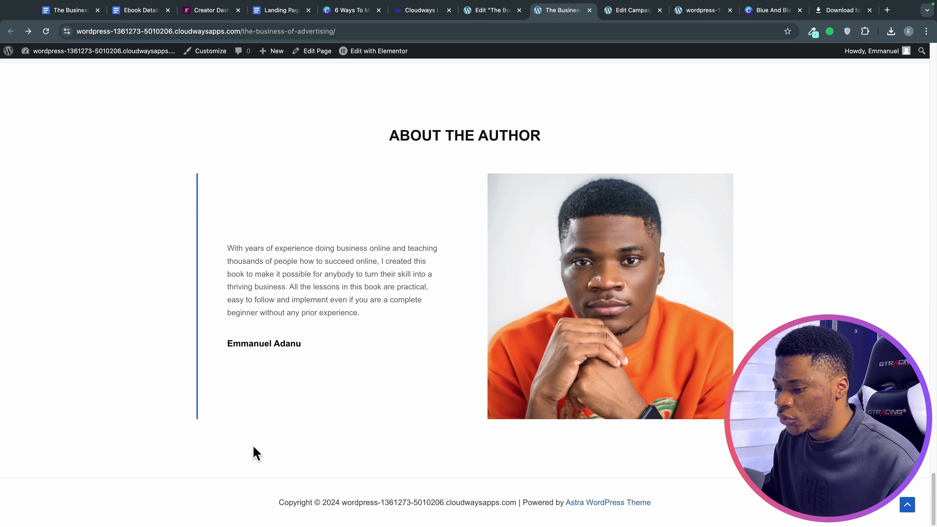
drag(273, 501, 673, 506)
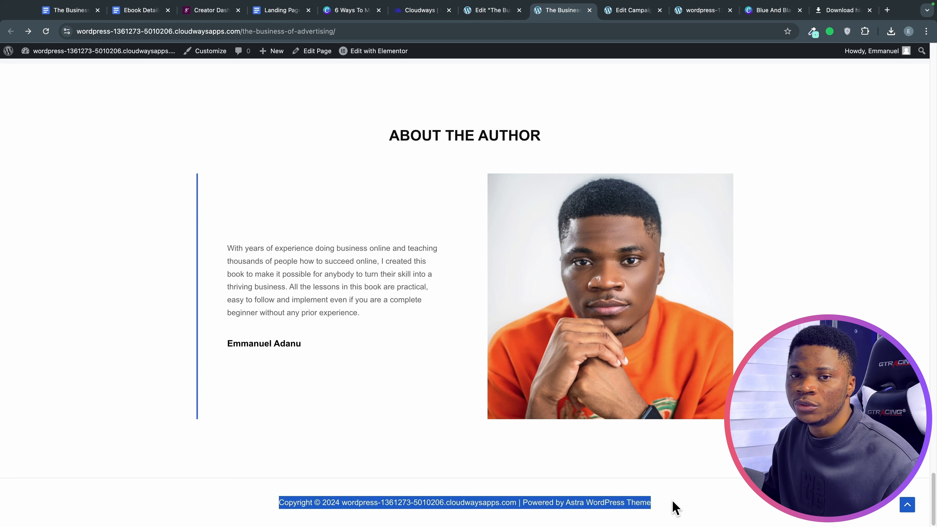
scroll(150, 221, up, 20)
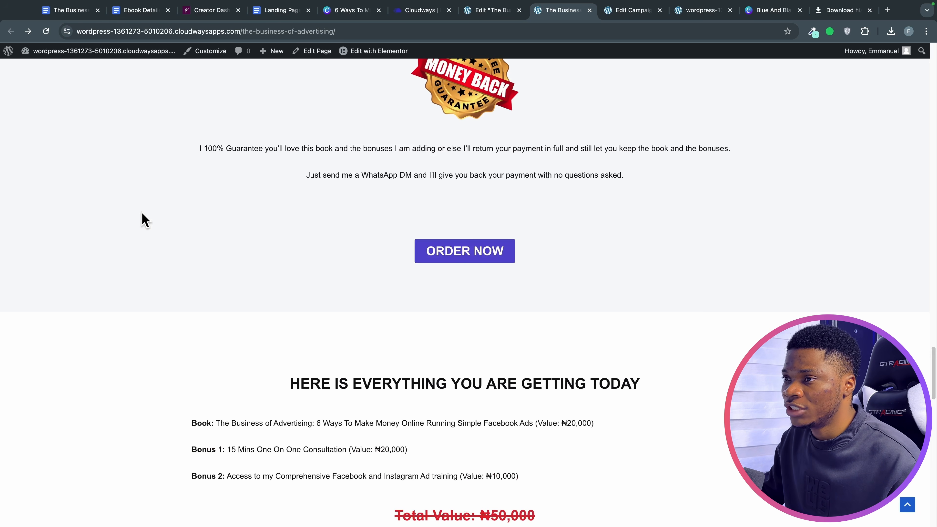
scroll(148, 199, up, 4)
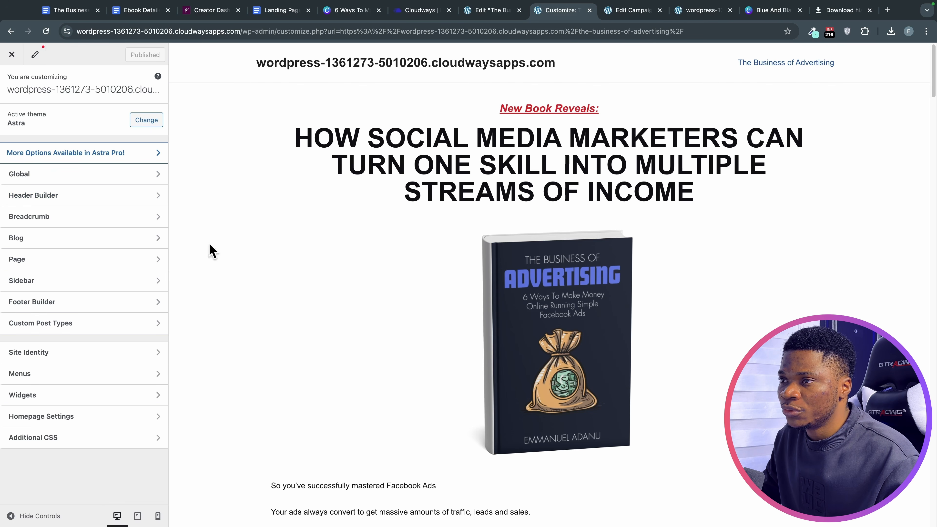
Open the logo picker in Header Builder's Site Title & Logo and locate the TBA logo design.
click(41, 197)
click(83, 192)
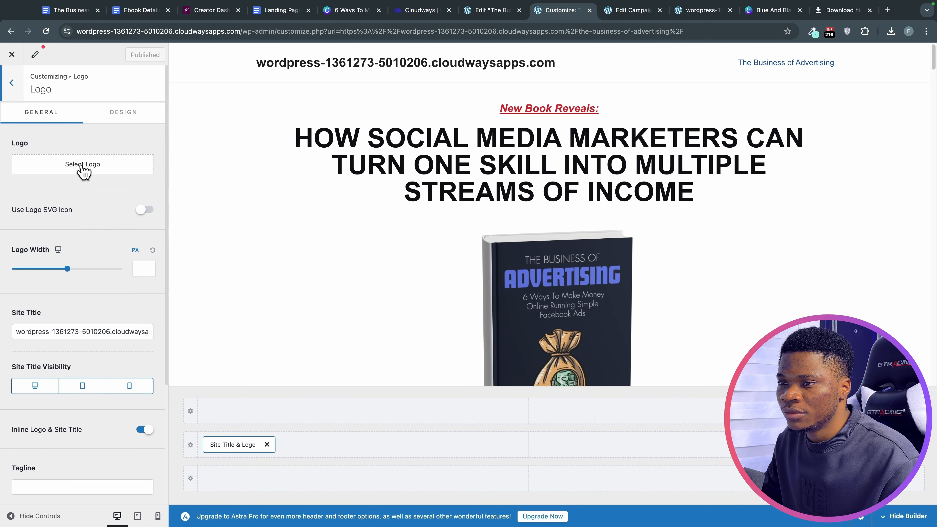
click(83, 164)
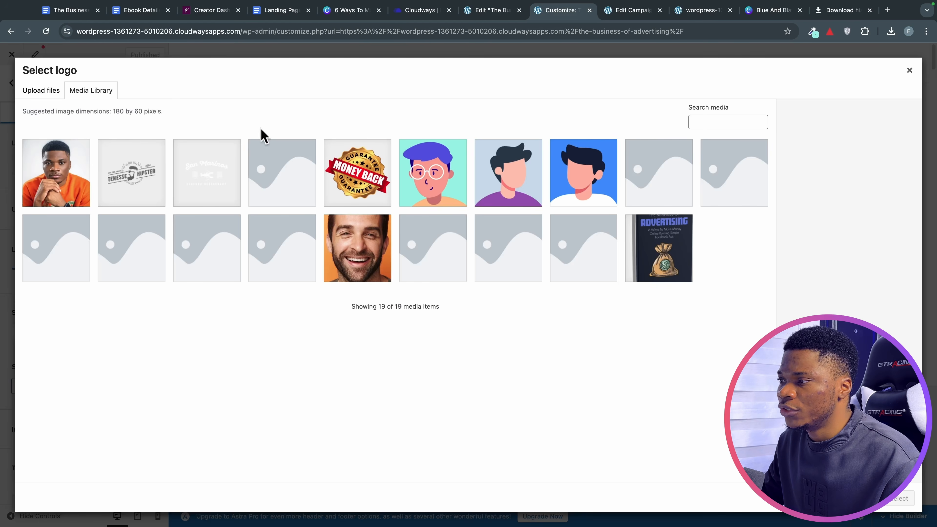
click(768, 10)
drag(839, 231, 449, 327)
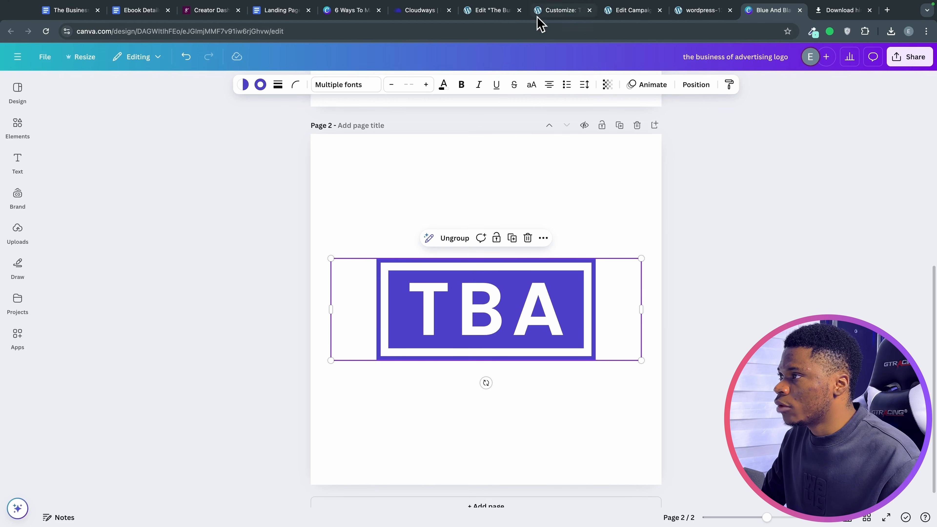
Upload the downloaded TBA logo PNG and set it as the site logo, skipping cropping.
click(545, 15)
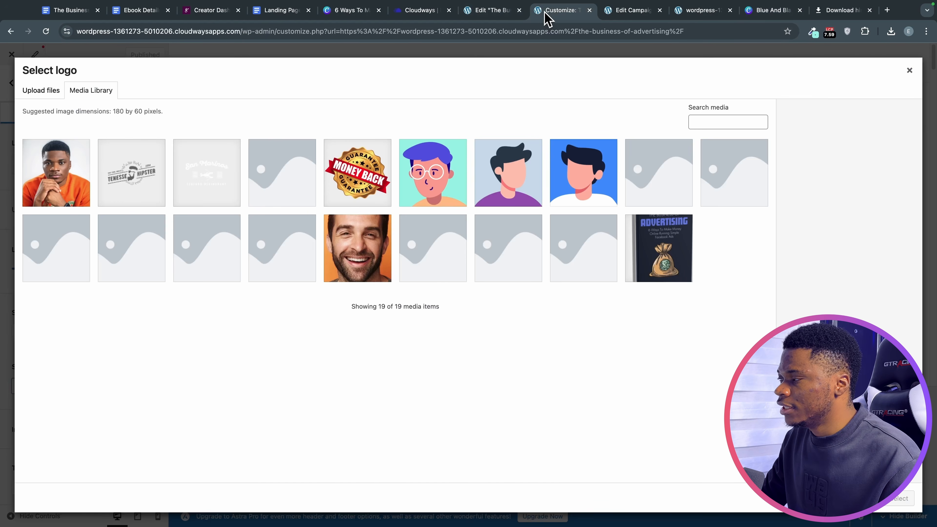
click(890, 32)
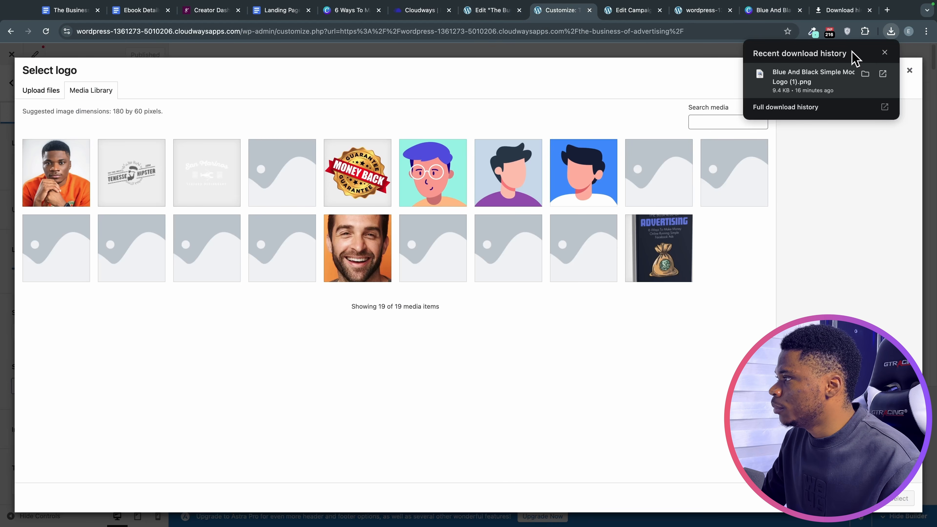
drag(817, 79, 230, 295)
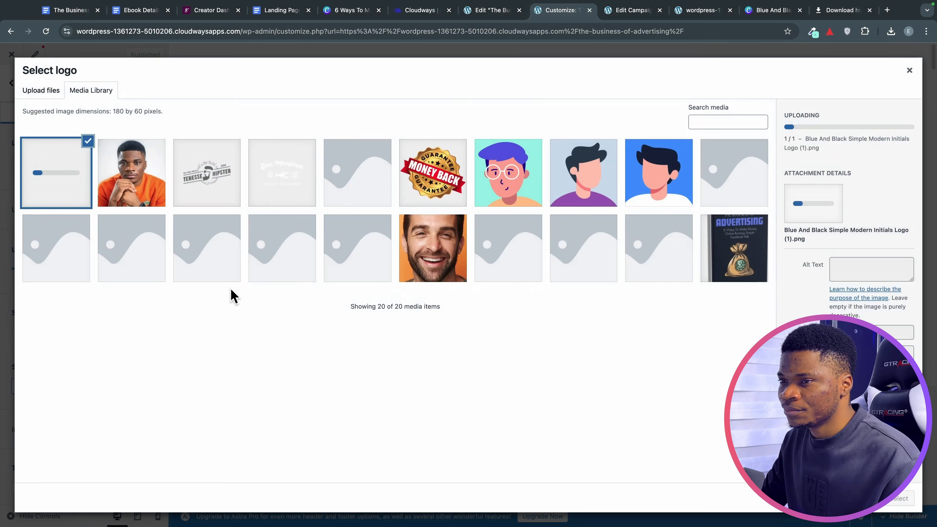
click(900, 499)
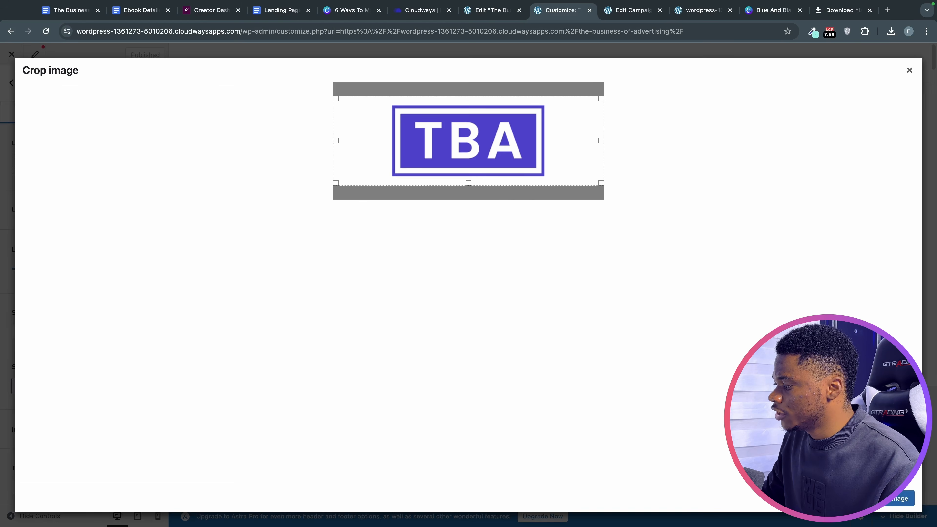
click(900, 499)
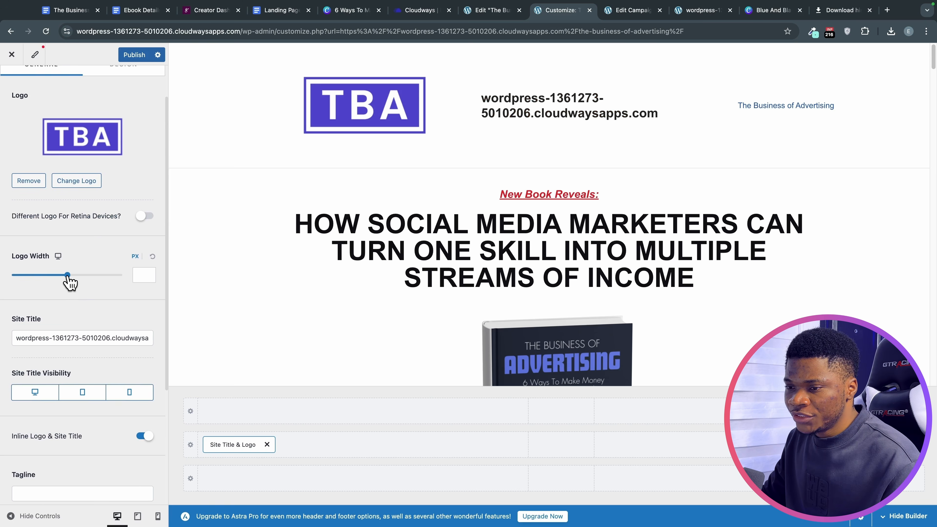
Hide the site title text on desktop, tablet and mobile.
drag(68, 275, 45, 277)
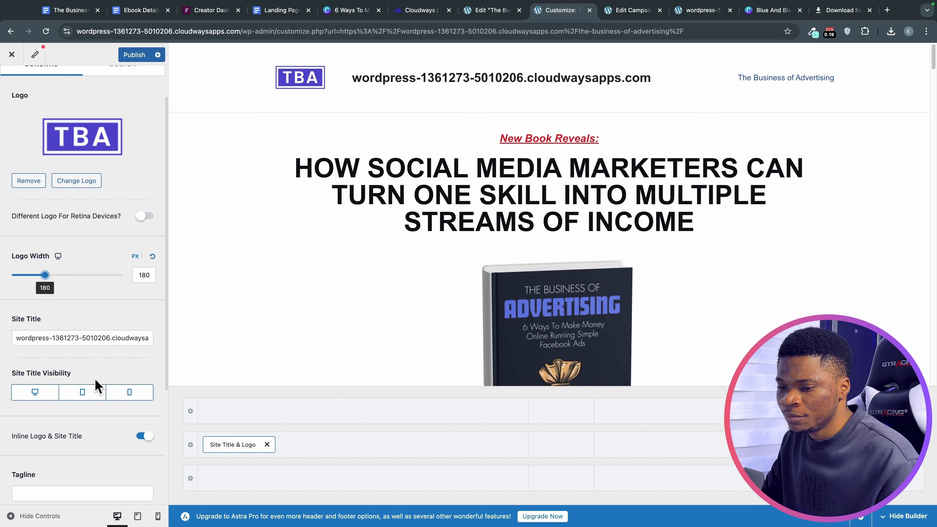
scroll(96, 385, down, 1)
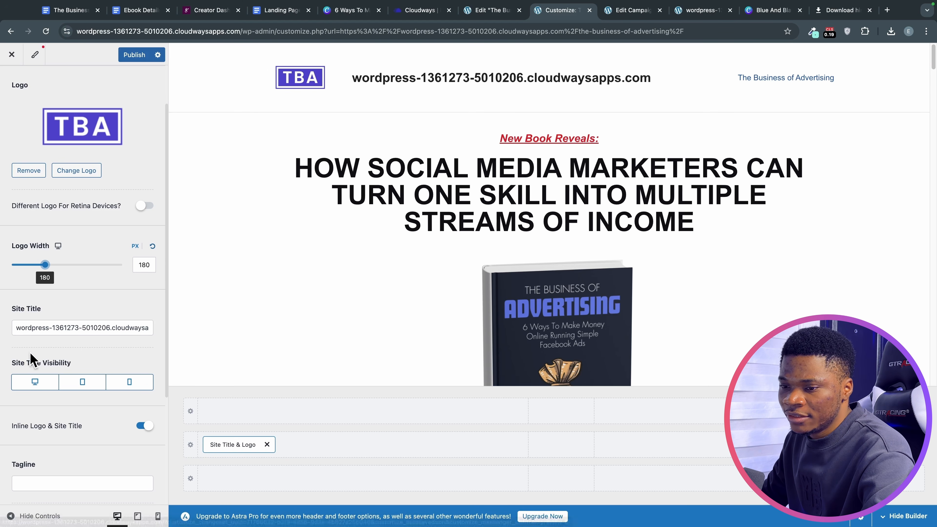
scroll(43, 351, down, 2)
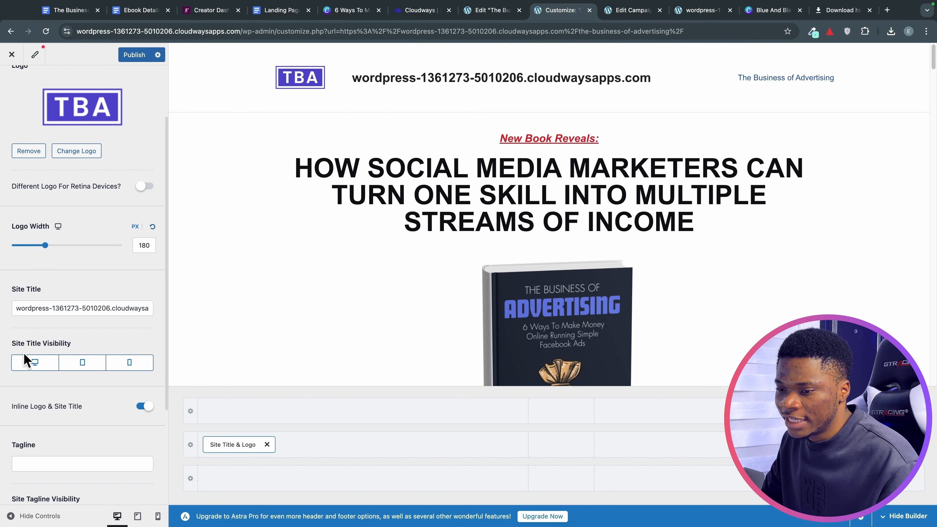
click(44, 362)
click(83, 364)
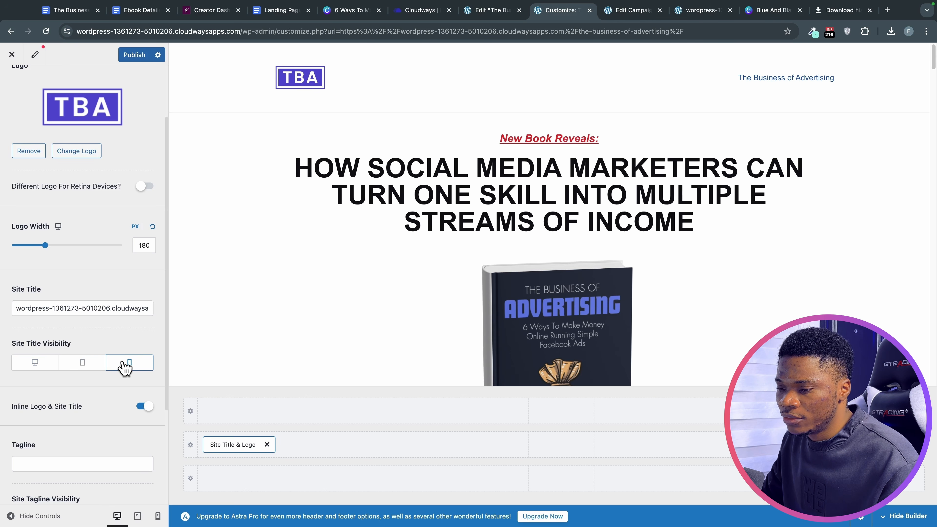
click(125, 367)
Rename the site title to 'The Business of Advertising'.
scroll(74, 325, down, 1)
triple_click(57, 285)
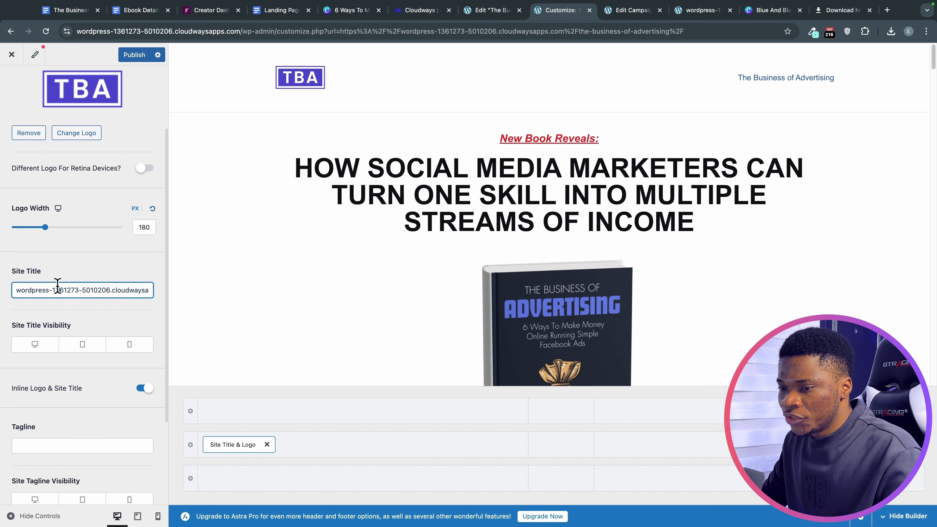
text(The)
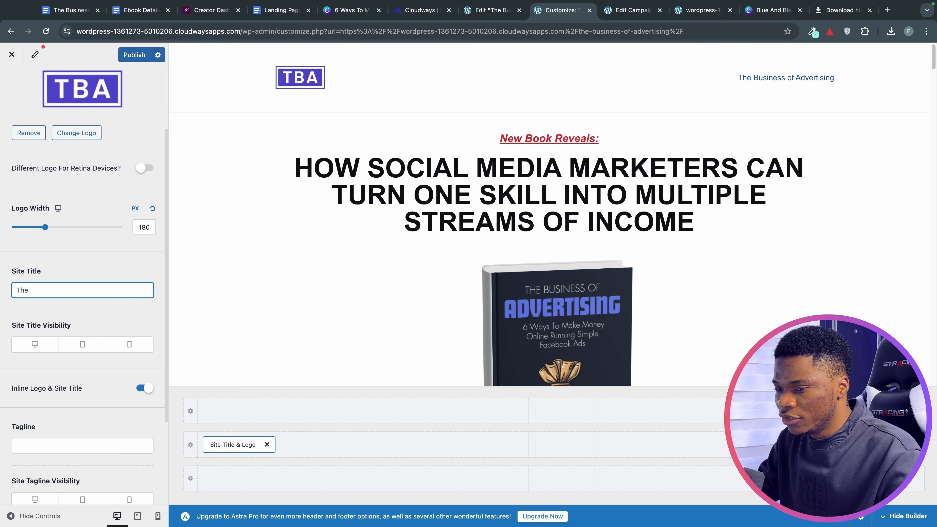
text( Business of Advertising)
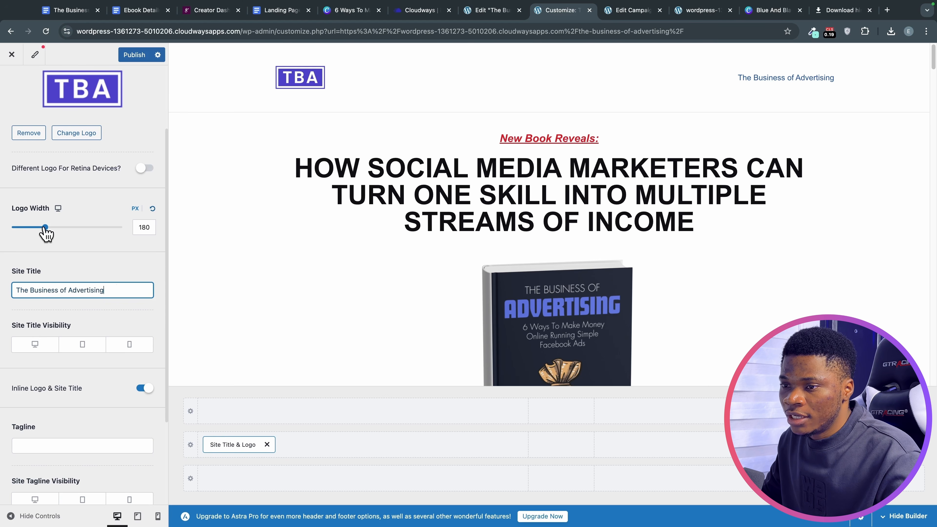
Set the logo width to 150 px and publish the header changes.
drag(45, 228, 40, 232)
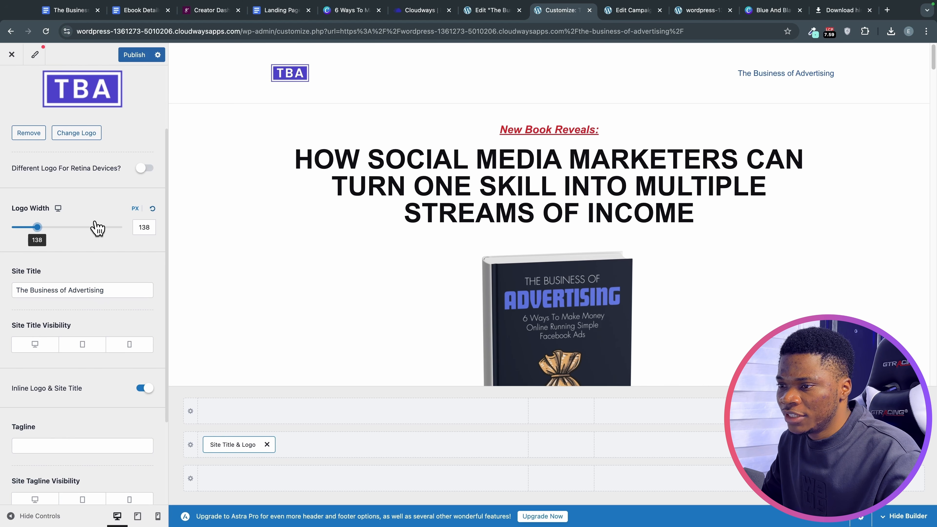
click(143, 227)
text(150)
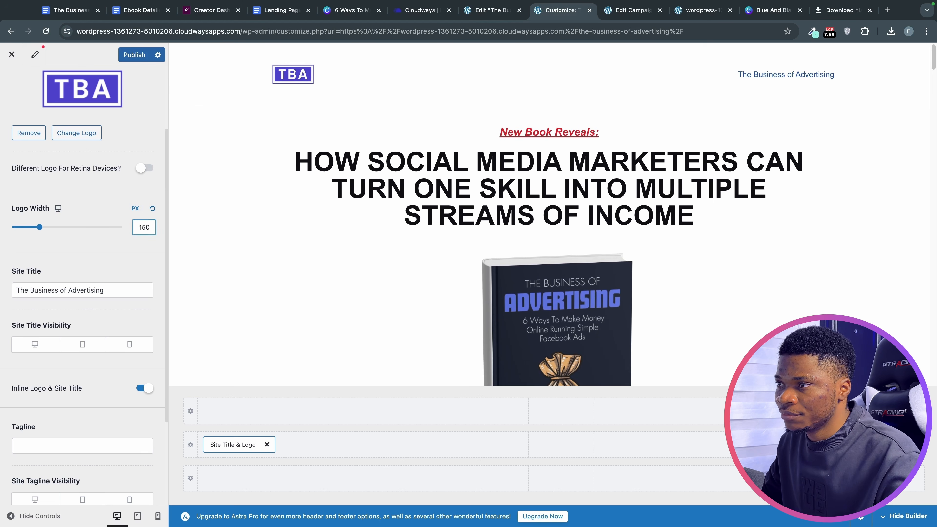
scroll(125, 99, down, 2)
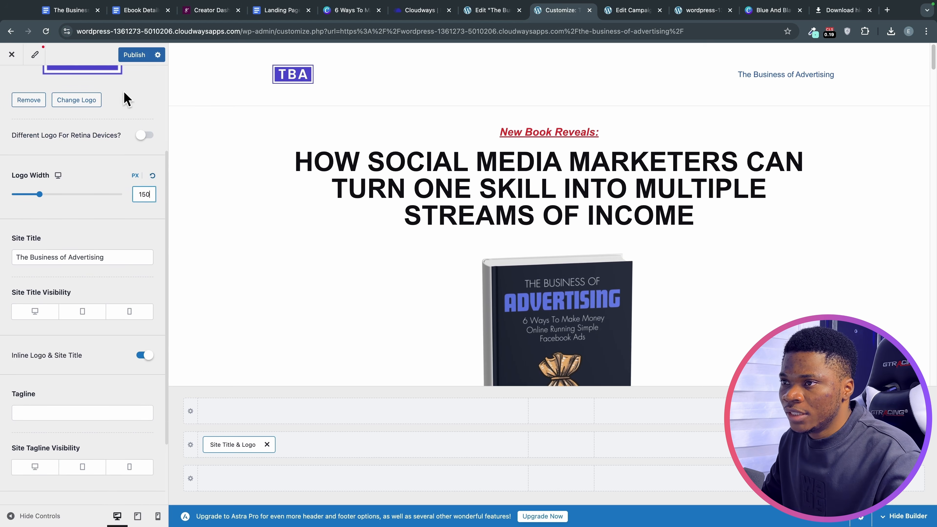
click(135, 55)
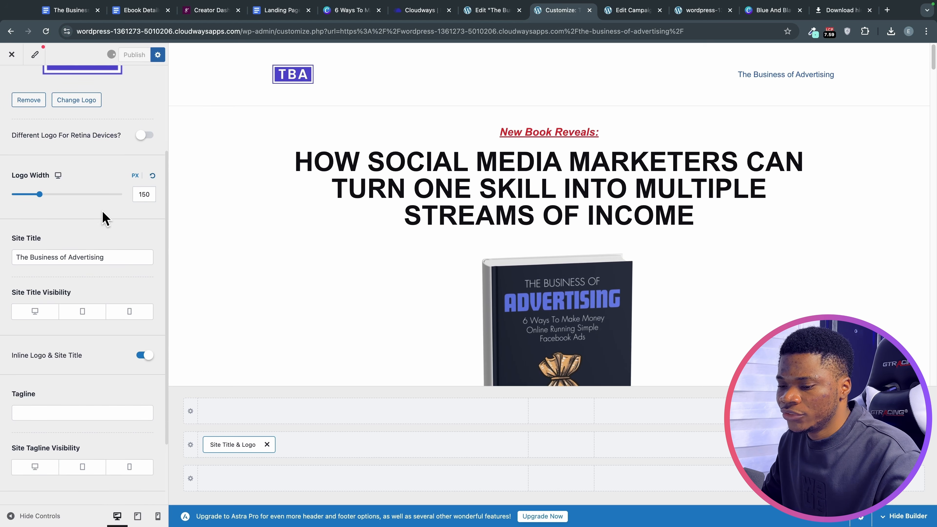
scroll(105, 218, down, 5)
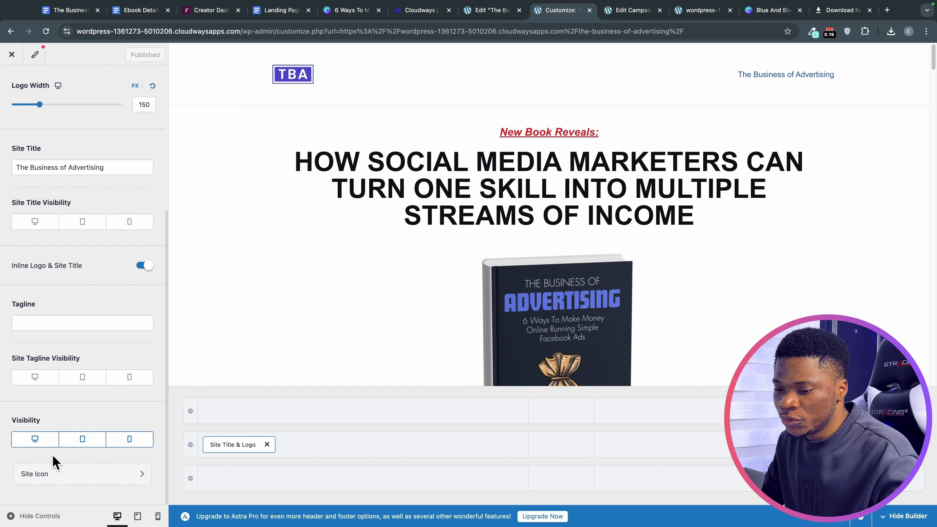
Set the TBA logo image as the site icon in Site Identity and publish it.
click(69, 476)
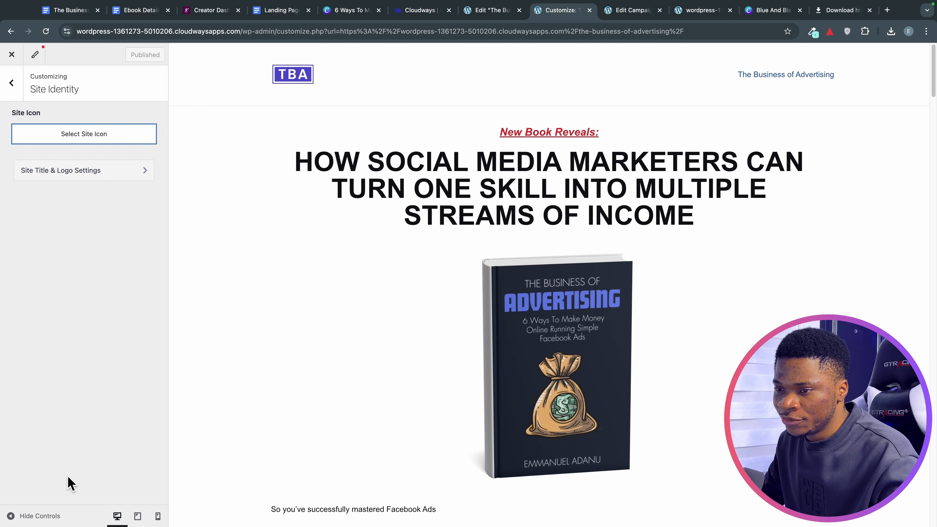
click(79, 144)
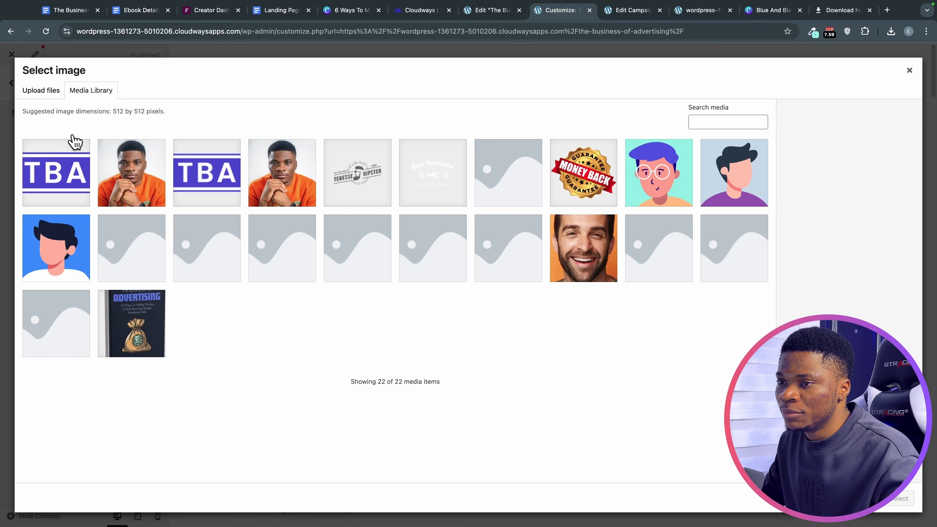
click(56, 165)
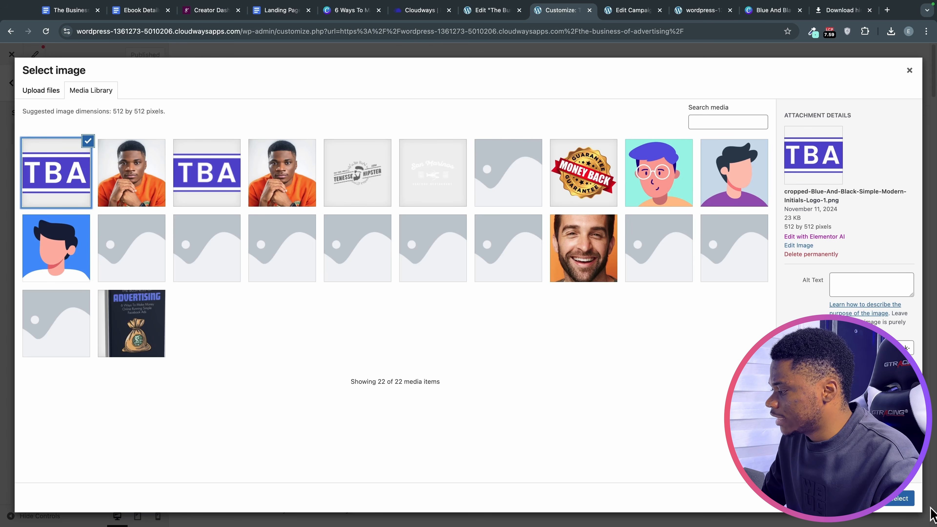
click(909, 498)
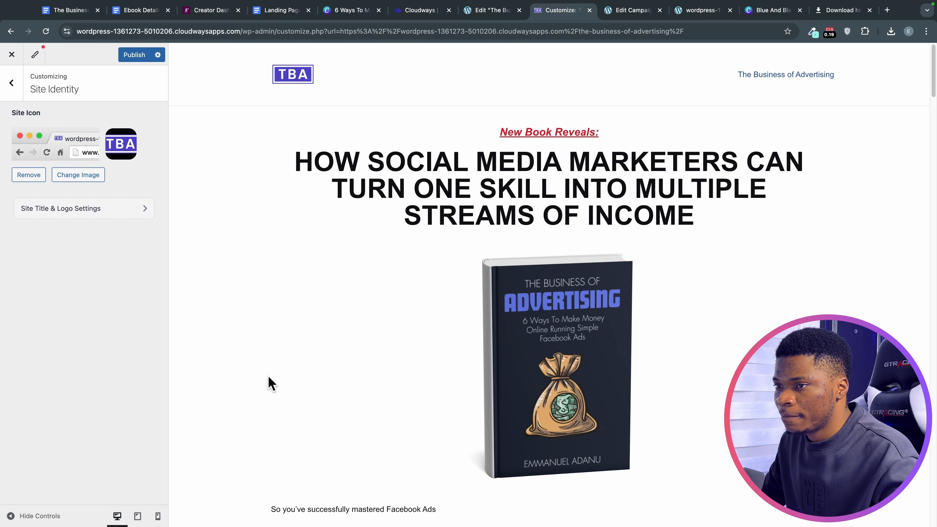
click(135, 56)
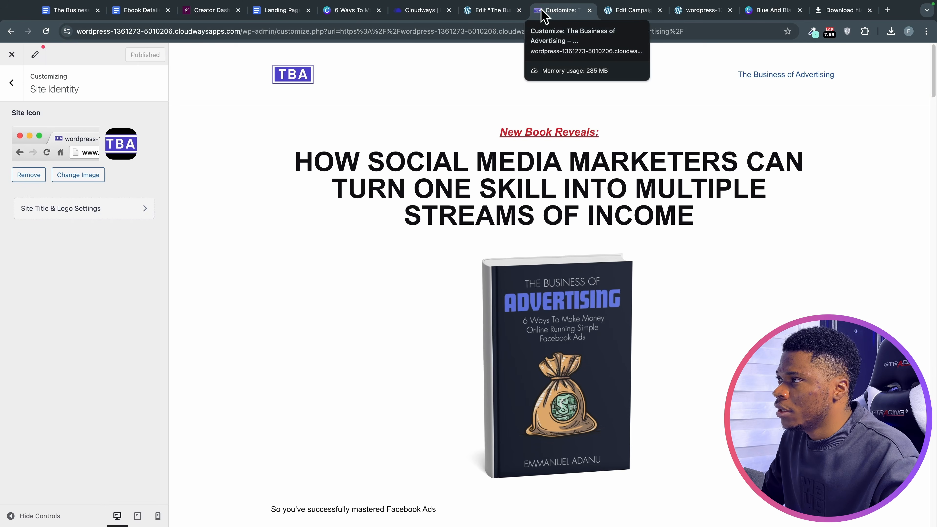
click(8, 93)
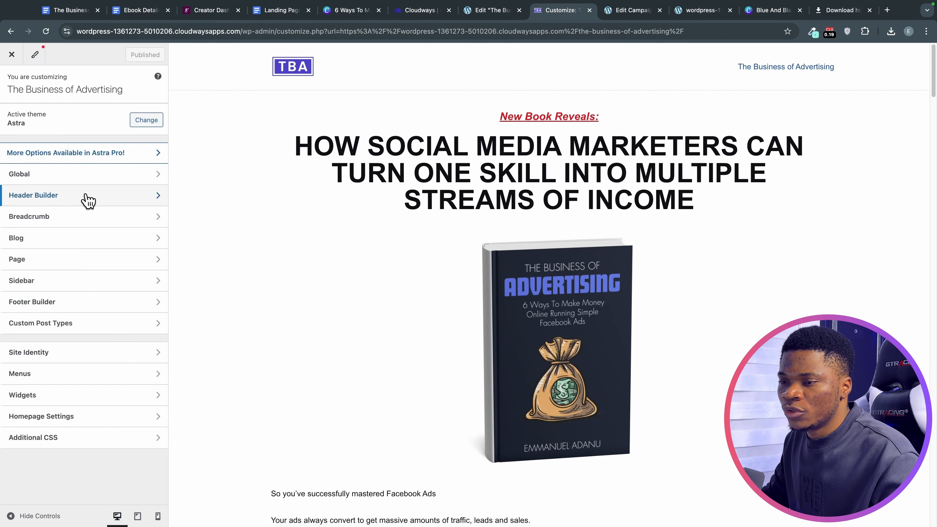
Remove the Primary Menu, move Site Title & Logo to the middle header slot, and publish.
click(86, 201)
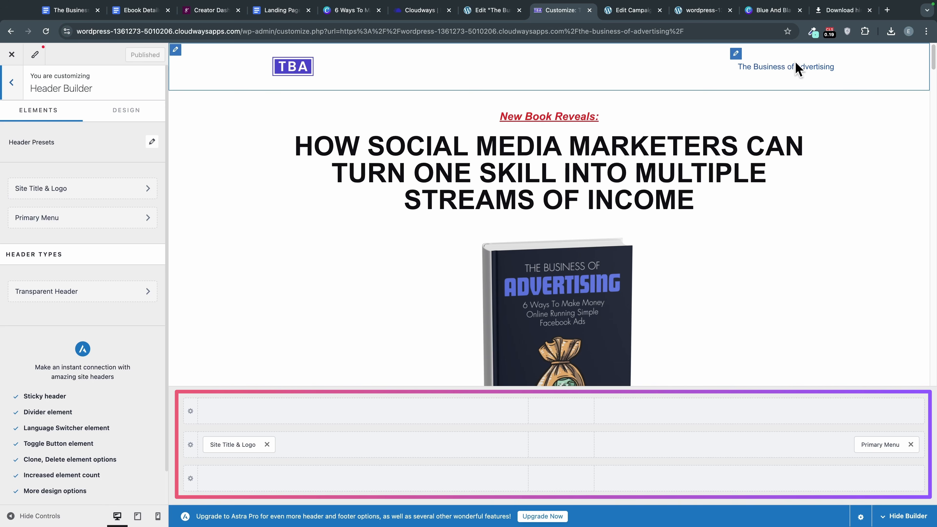
click(910, 445)
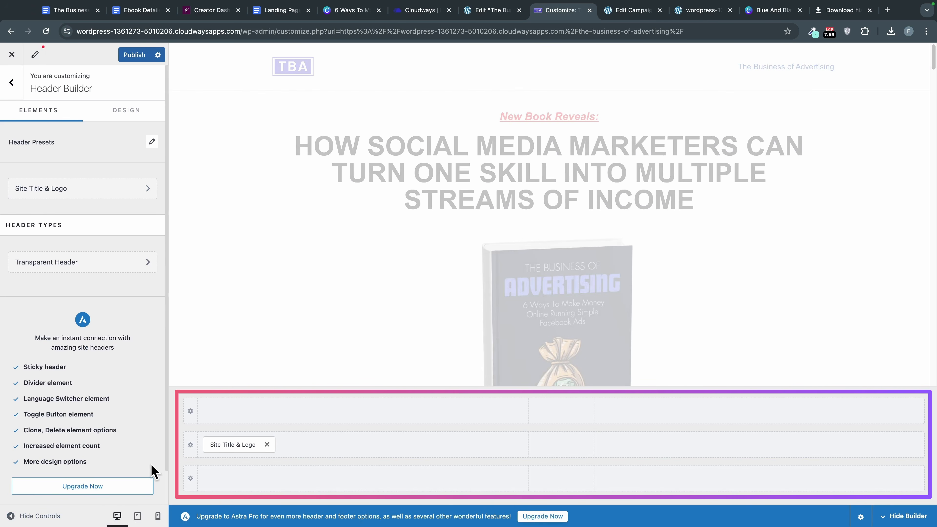
drag(206, 445, 557, 453)
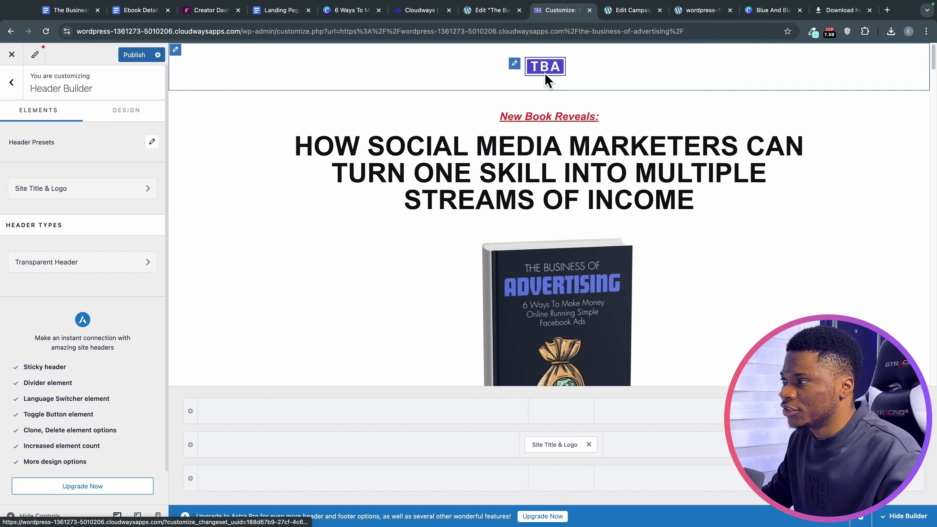
click(133, 56)
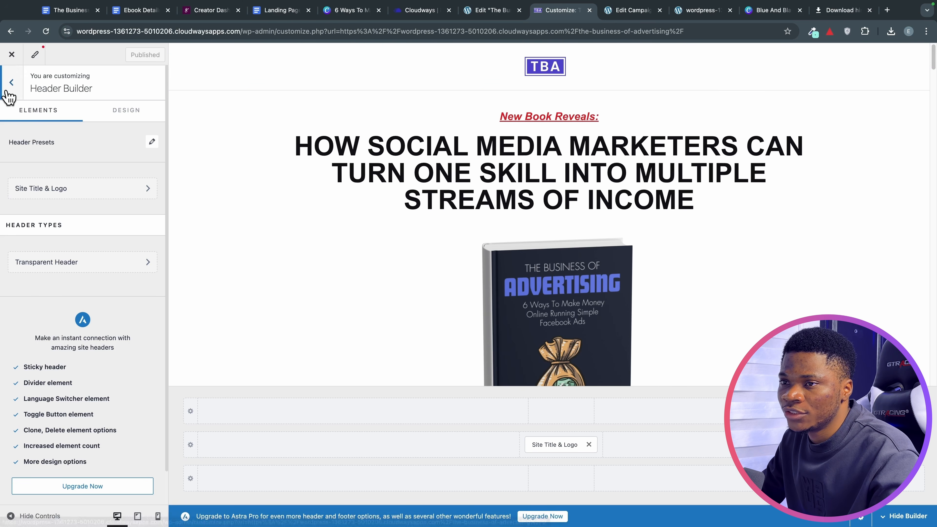
click(11, 83)
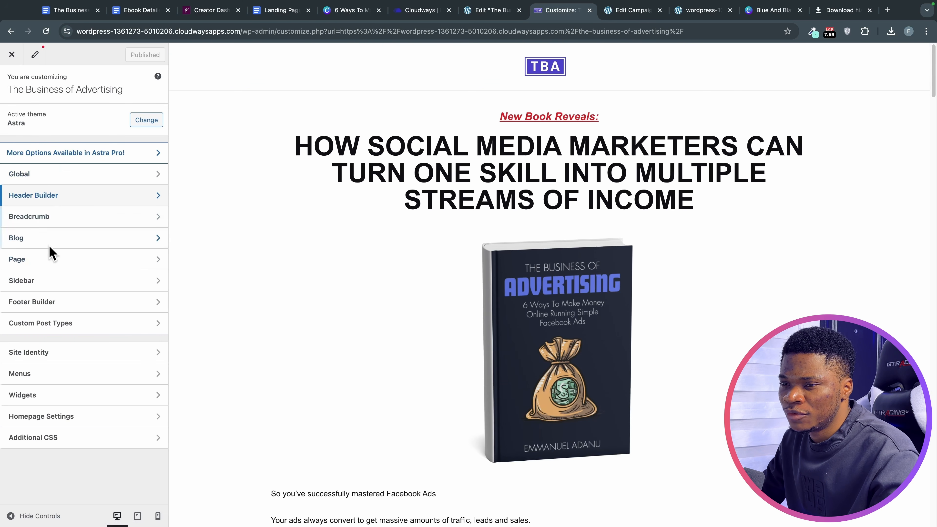
Delete '| Powered by [theme_author]' from the footer Copyright text.
click(41, 301)
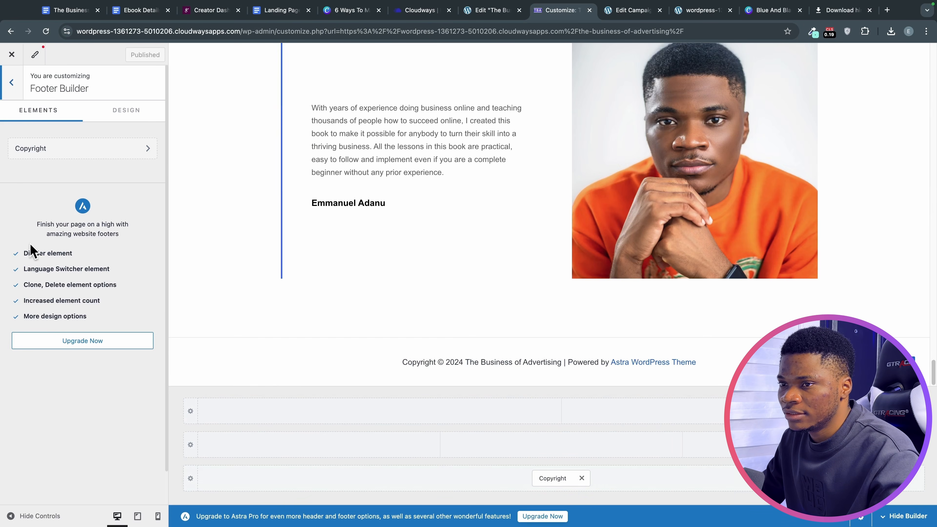
click(72, 151)
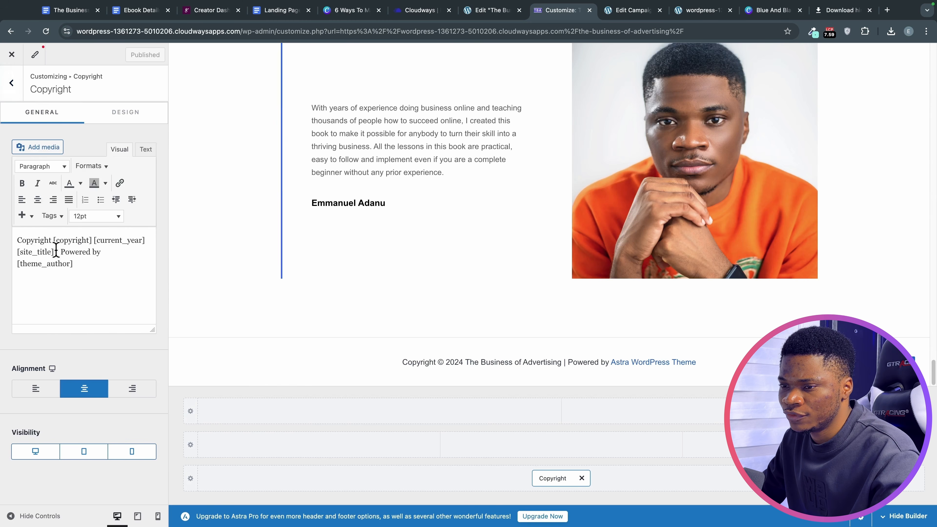
drag(69, 255, 82, 262)
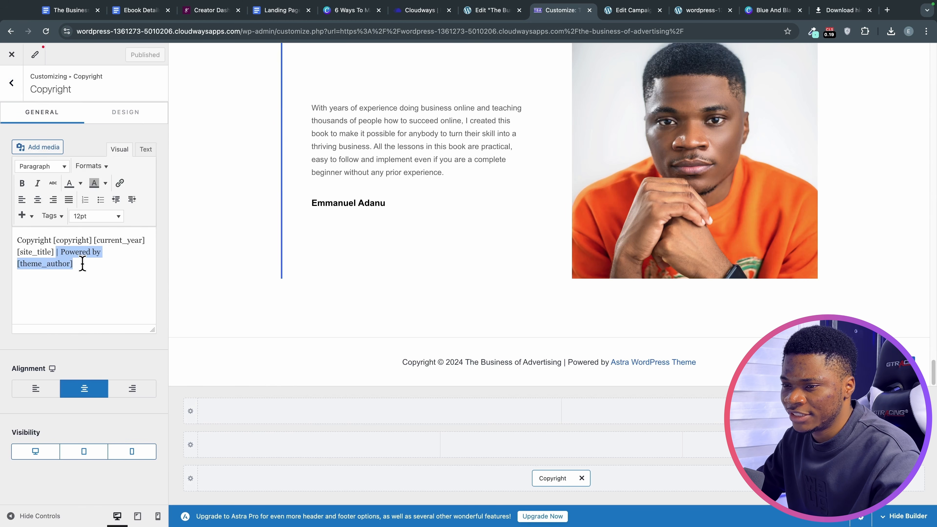
key(BackSpace)
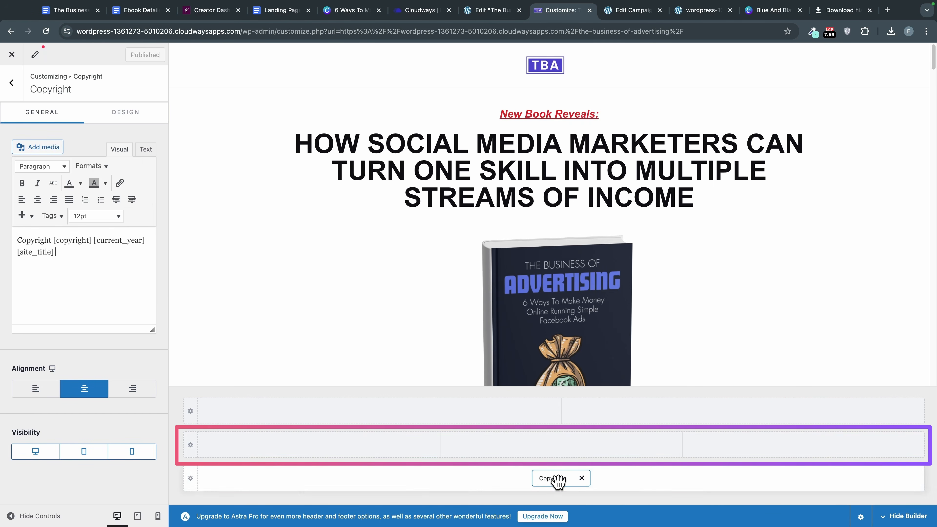
Make the middle footer row one column and add an HTML 1 element to it.
click(190, 445)
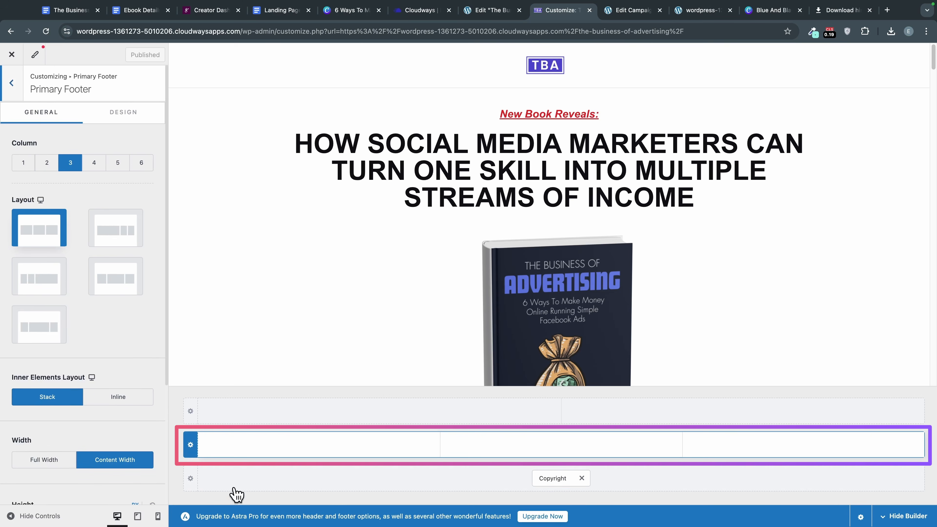
click(20, 164)
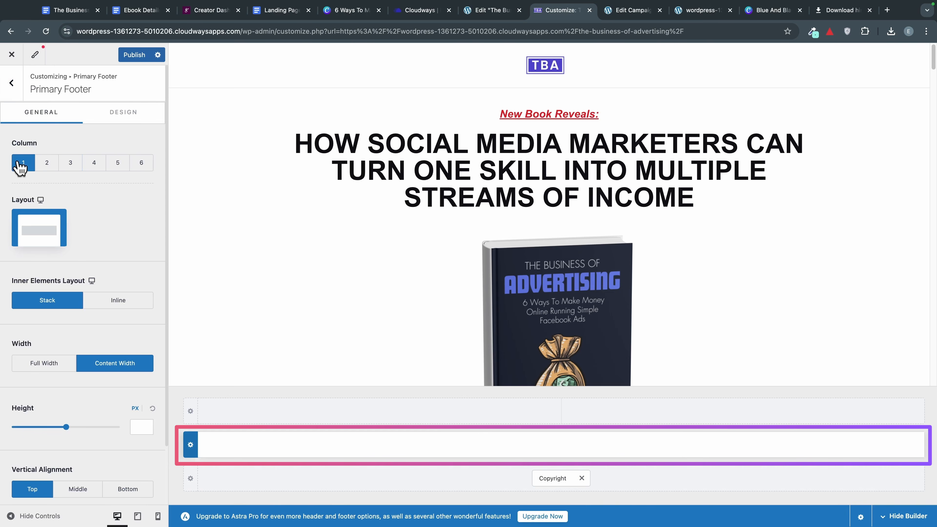
click(560, 447)
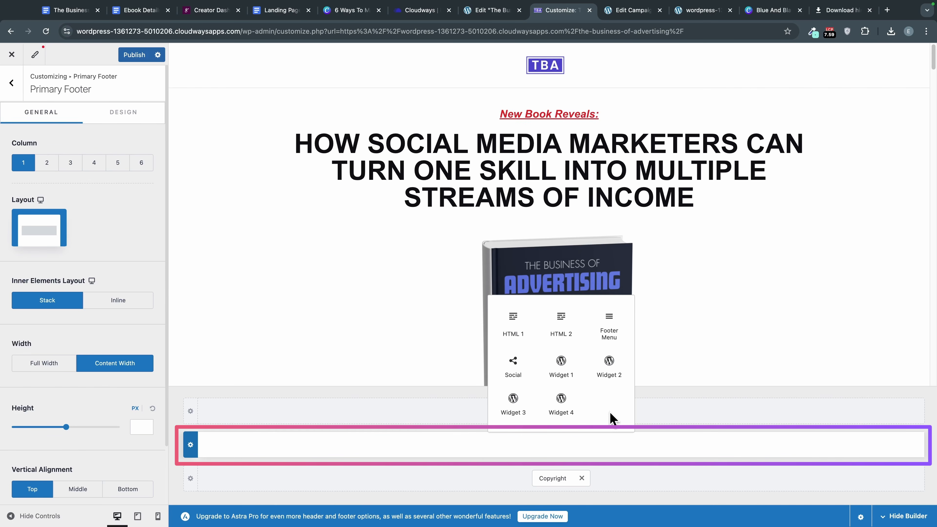
click(510, 327)
click(563, 445)
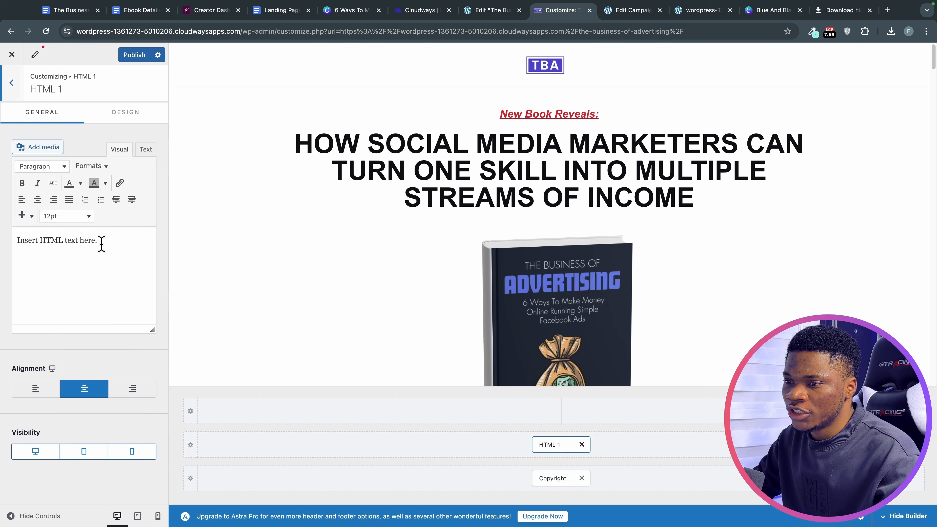
Replace the HTML 1 placeholder with the Disclaimer text copied from the Landing Page document.
drag(99, 246, 19, 238)
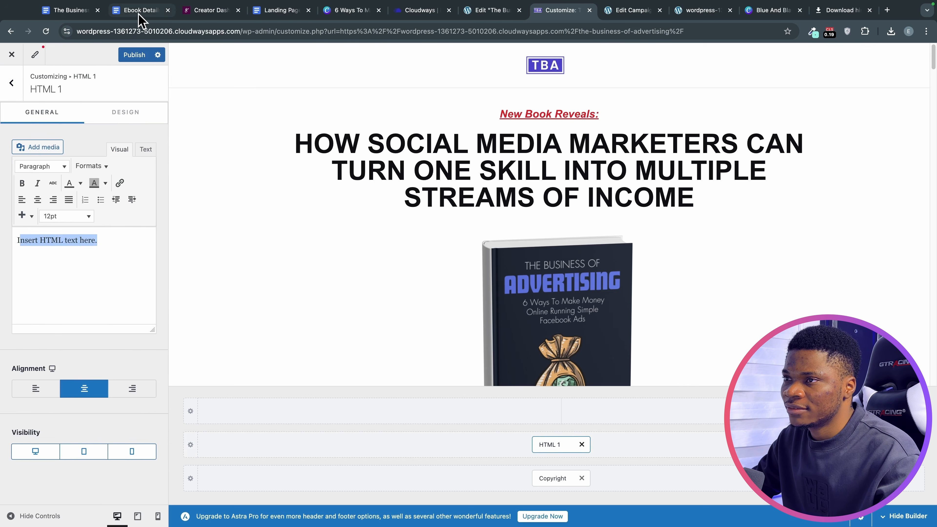
click(265, 12)
scroll(393, 251, down, 4)
scroll(402, 261, up, 12)
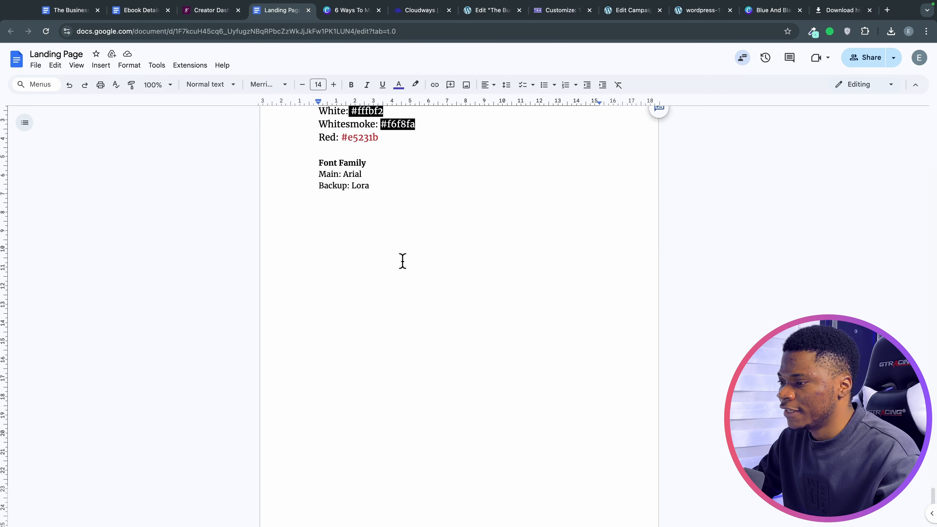
drag(316, 137, 370, 198)
key(super+c)
key(super+8)
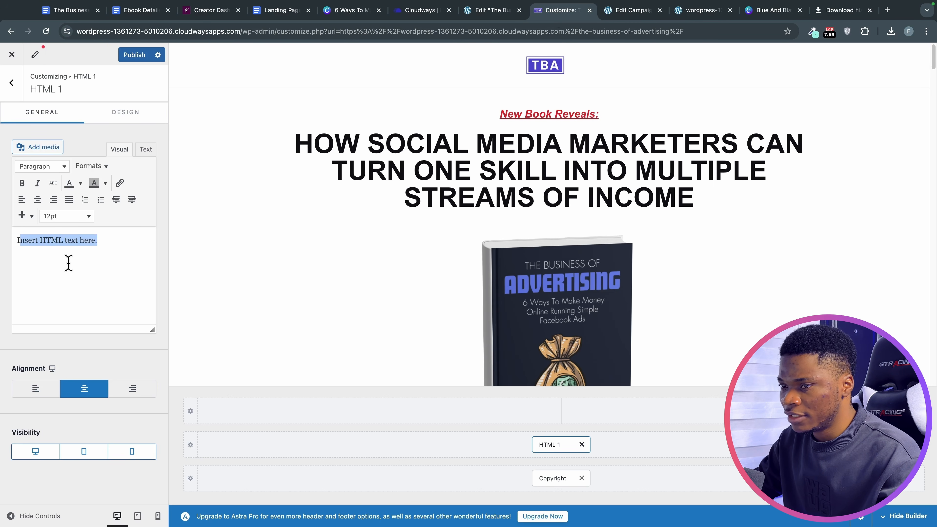
key(BackSpace)
key(super+v)
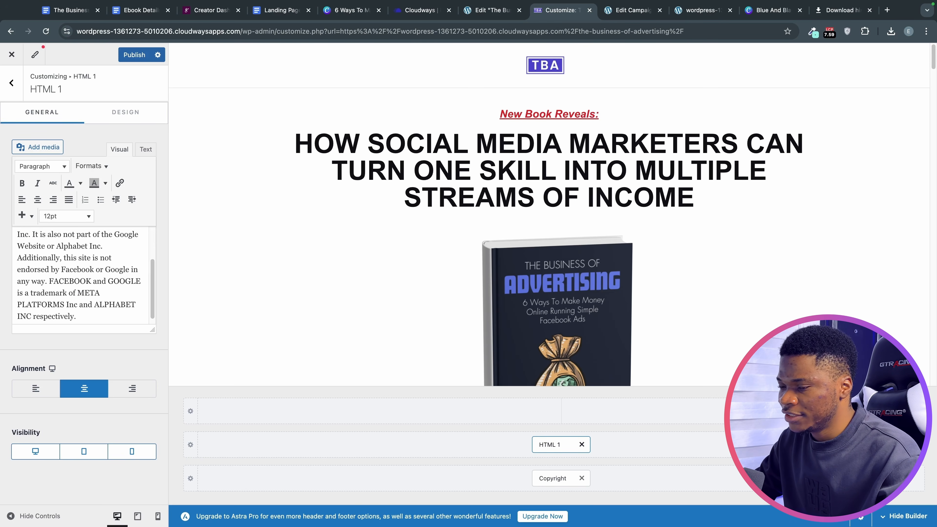
Centre the 'Disclaimer' heading in the footer HTML block.
scroll(81, 276, up, 5)
double_click(35, 240)
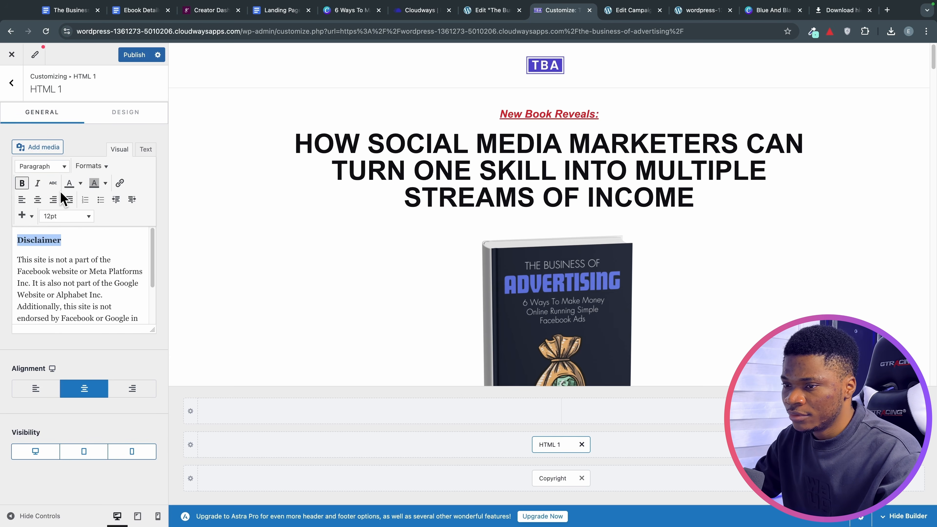
click(37, 199)
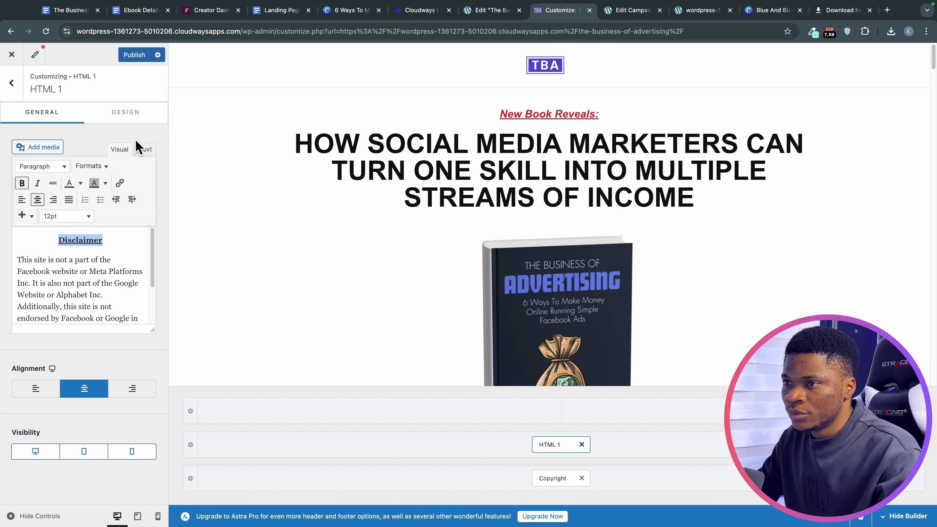
click(135, 121)
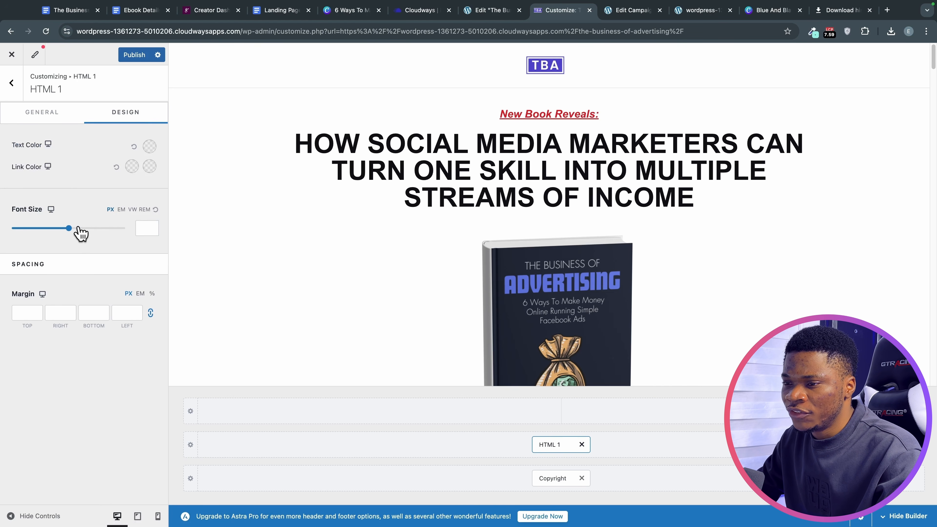
Publish the footer, close the Customizer, and check the Disclaimer and copyright line on the live page.
click(123, 57)
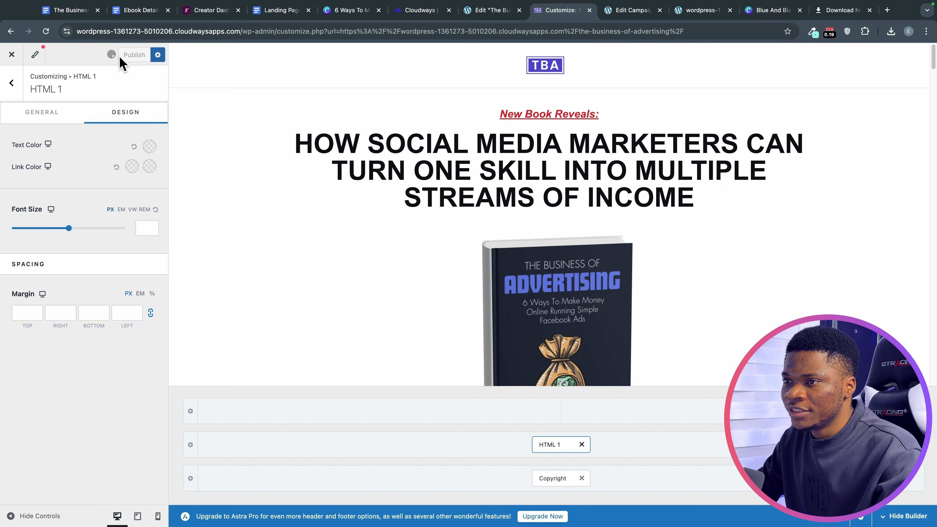
click(12, 54)
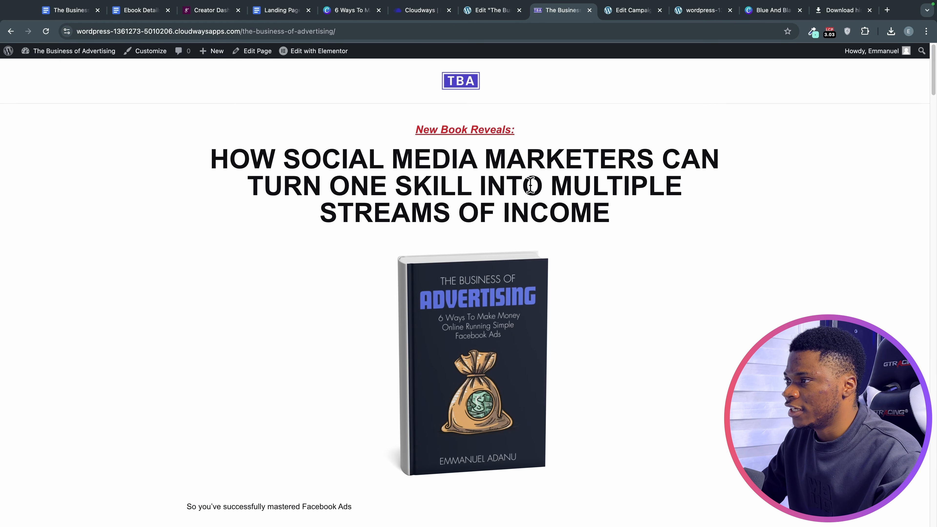
scroll(760, 329, down, 20)
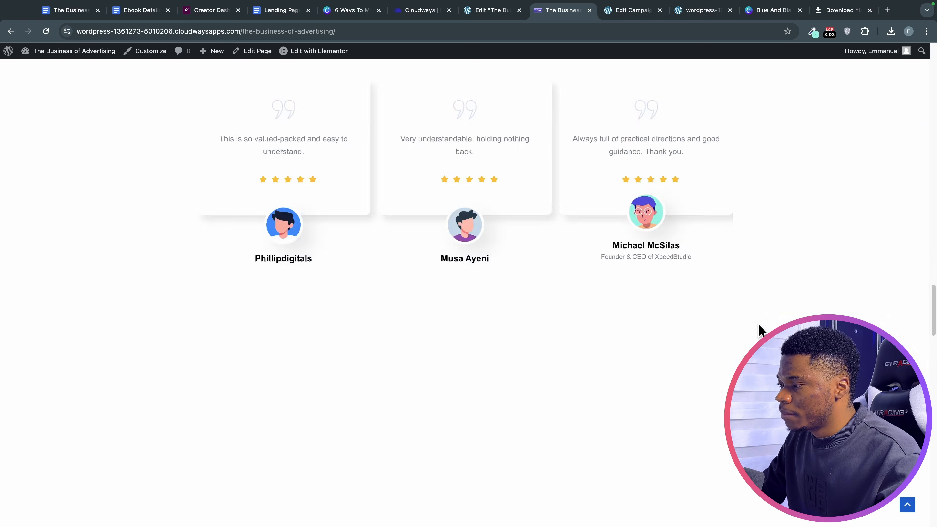
scroll(760, 329, down, 20)
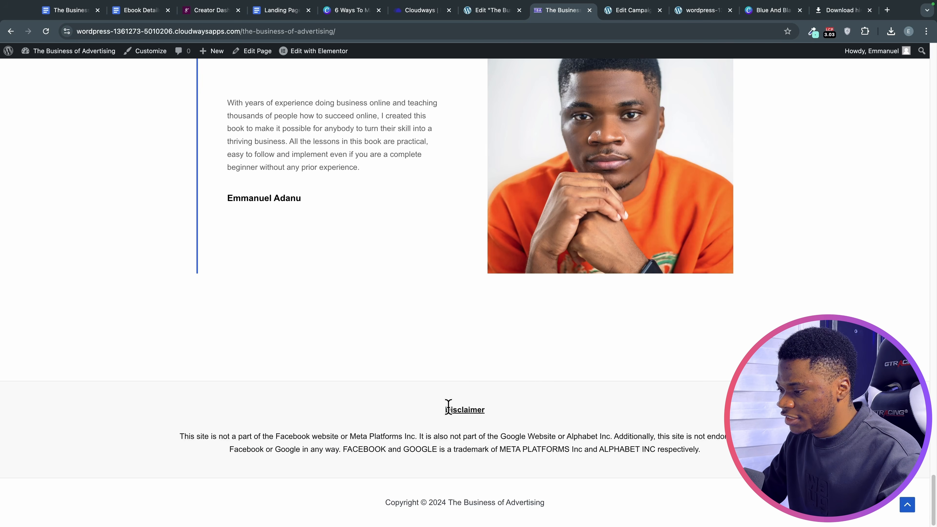
double_click(448, 408)
drag(382, 506, 560, 514)
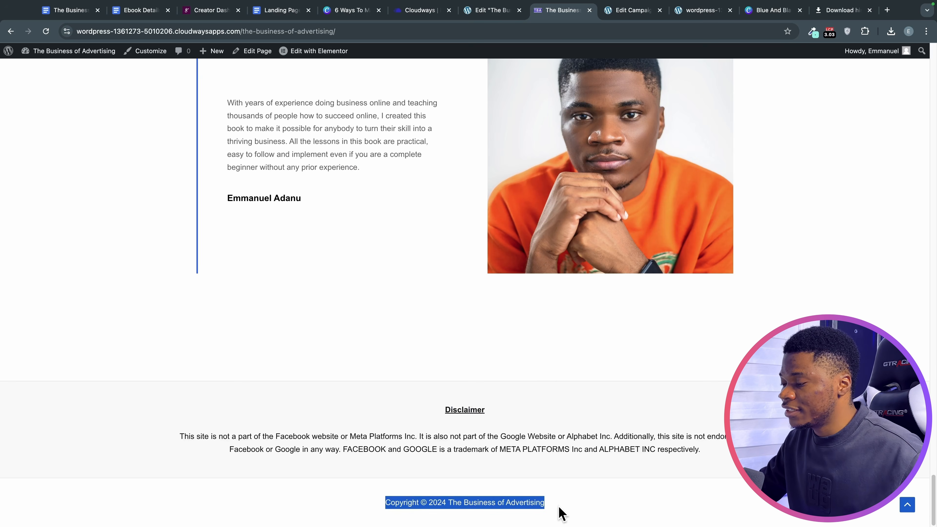
scroll(587, 409, up, 20)
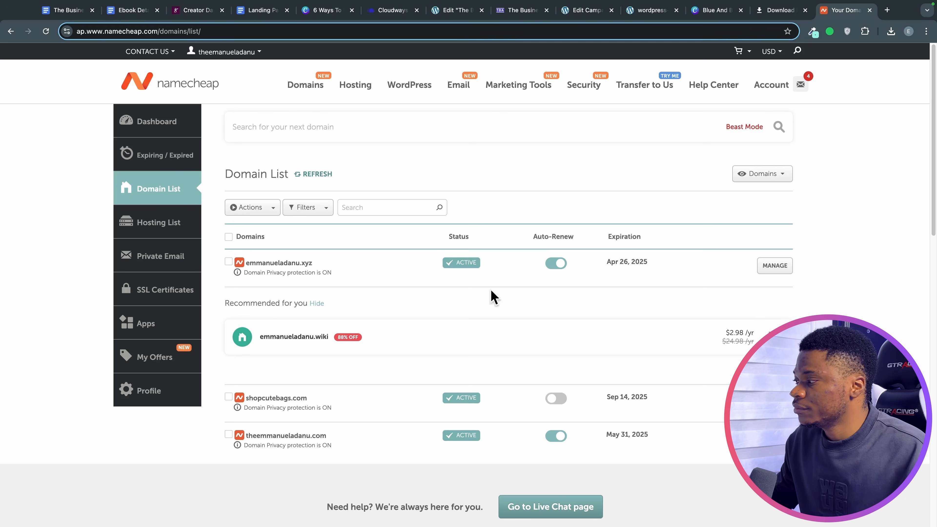
Delete the A record from the .xyz domain's Advanced DNS host records, then return to Cloudways.
click(769, 272)
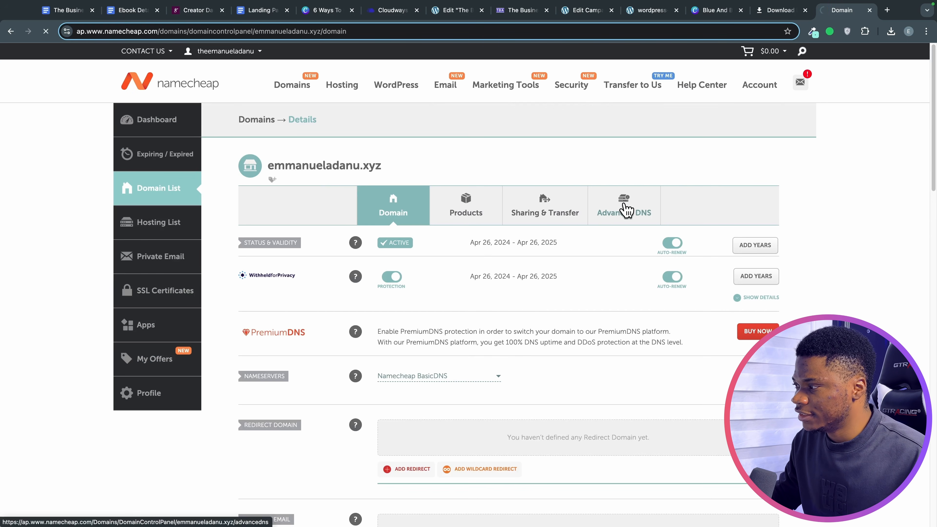
click(626, 211)
scroll(326, 241, down, 2)
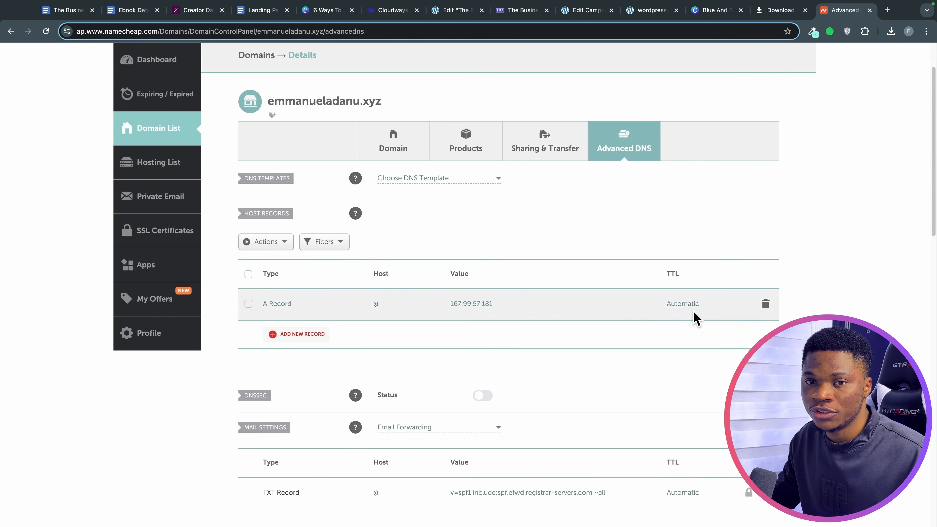
click(765, 305)
click(720, 349)
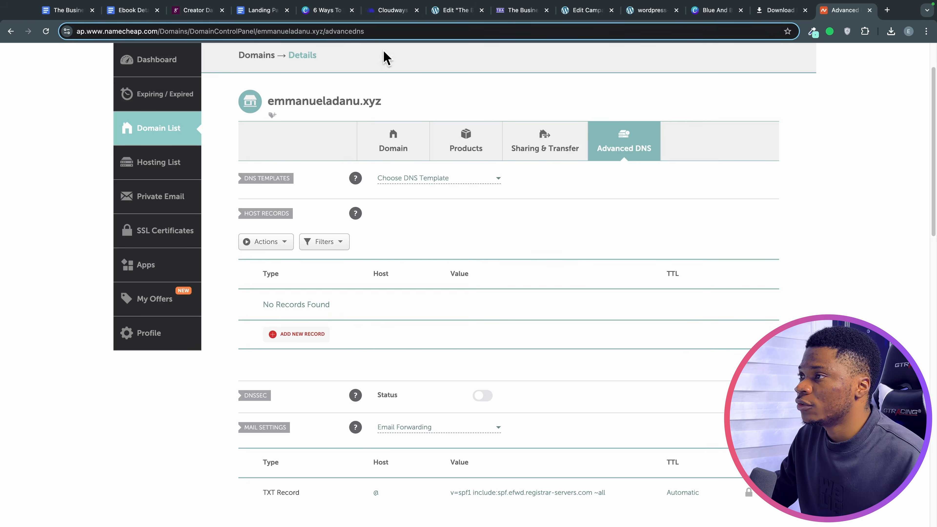
click(382, 11)
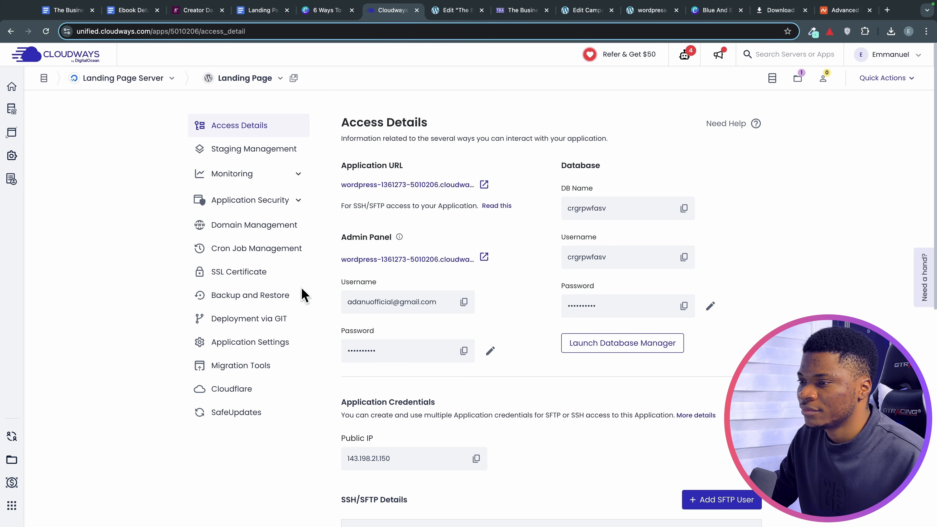
Add the custom .xyz domain, copied from Namecheap, to the Landing Page application's domains.
click(257, 226)
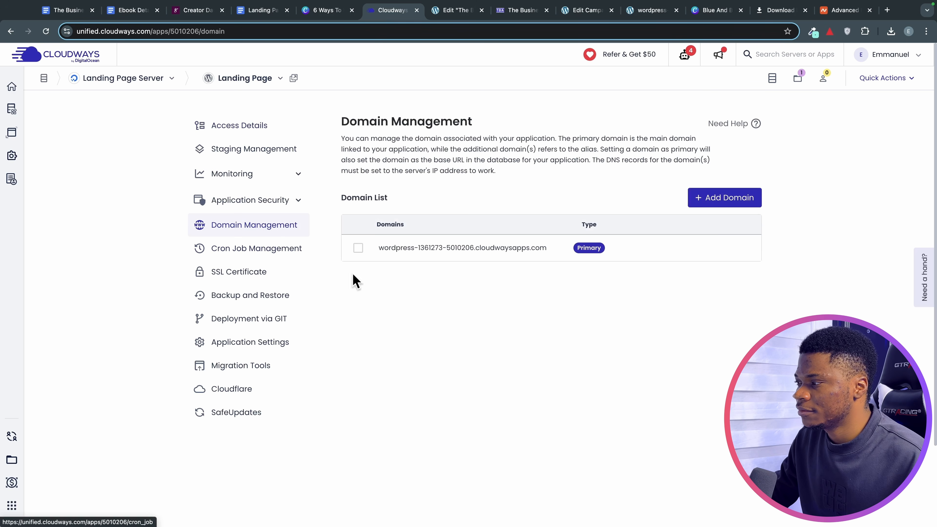
click(698, 204)
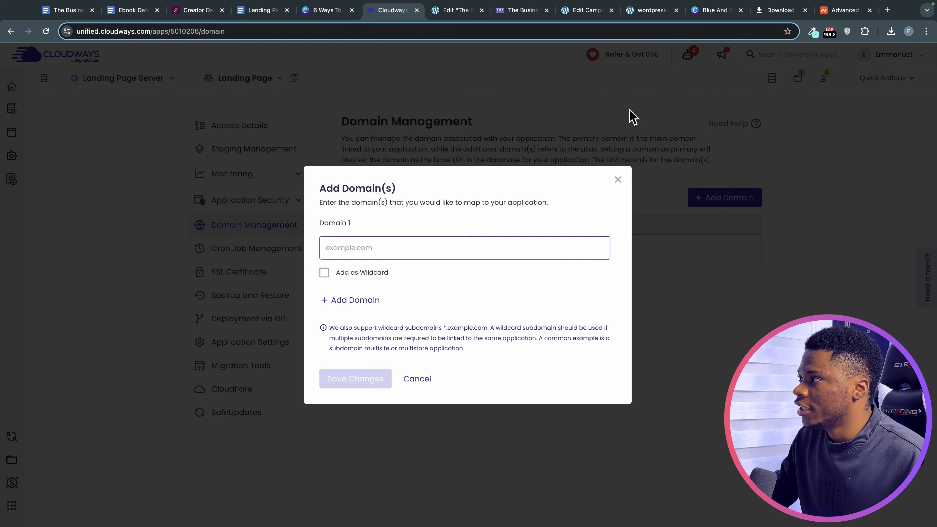
click(843, 10)
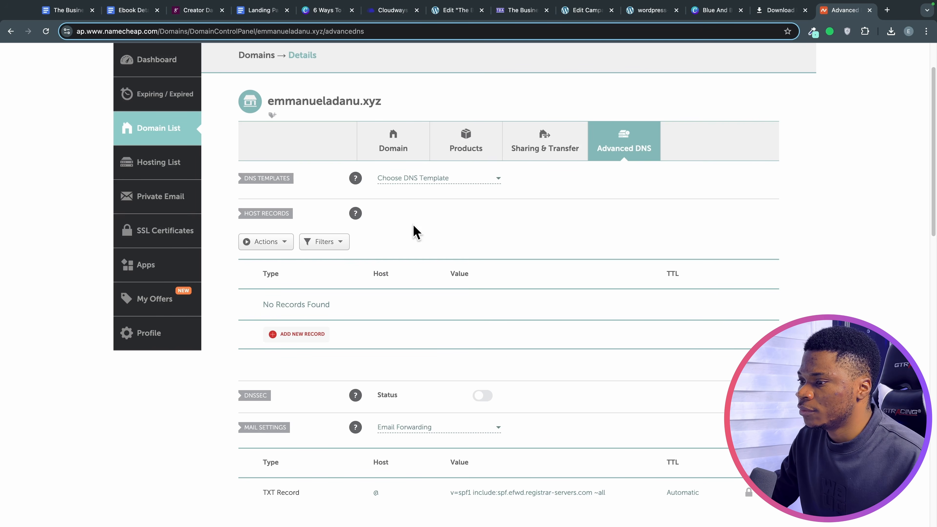
drag(270, 101, 393, 113)
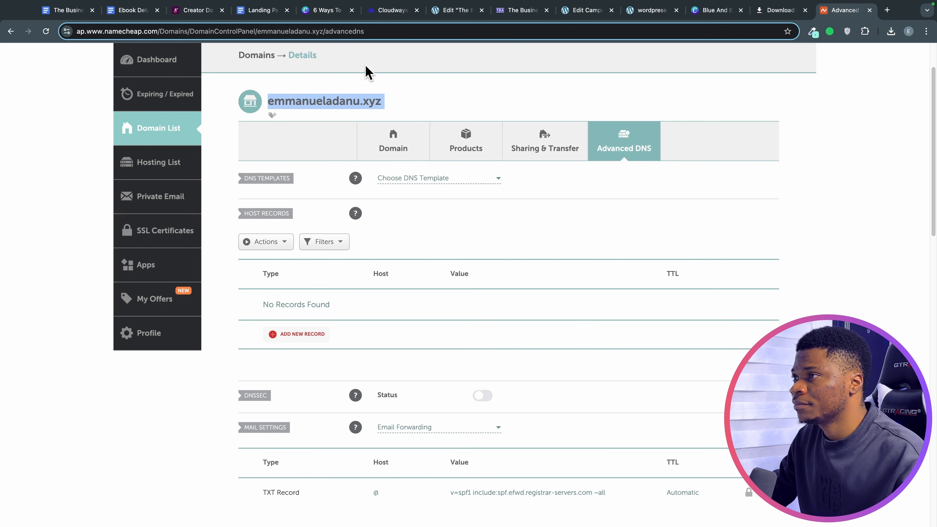
click(388, 10)
click(389, 250)
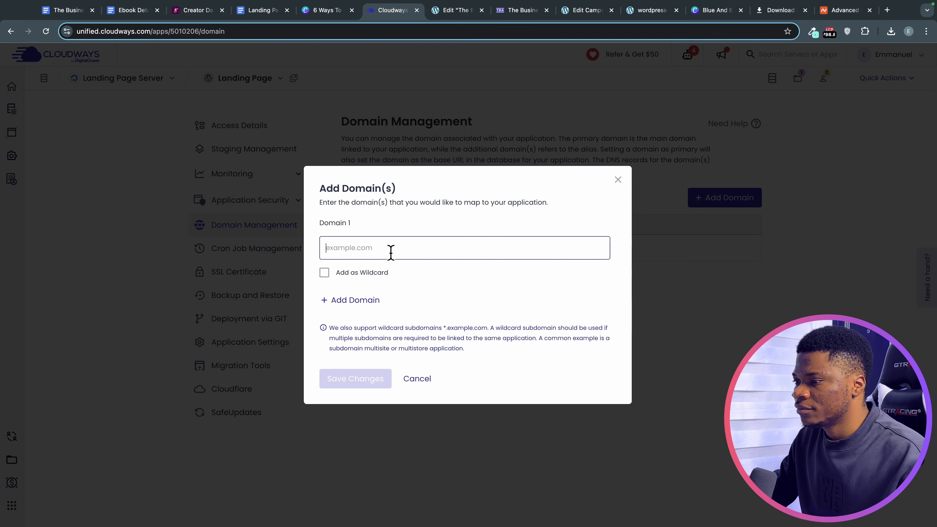
key(super+v)
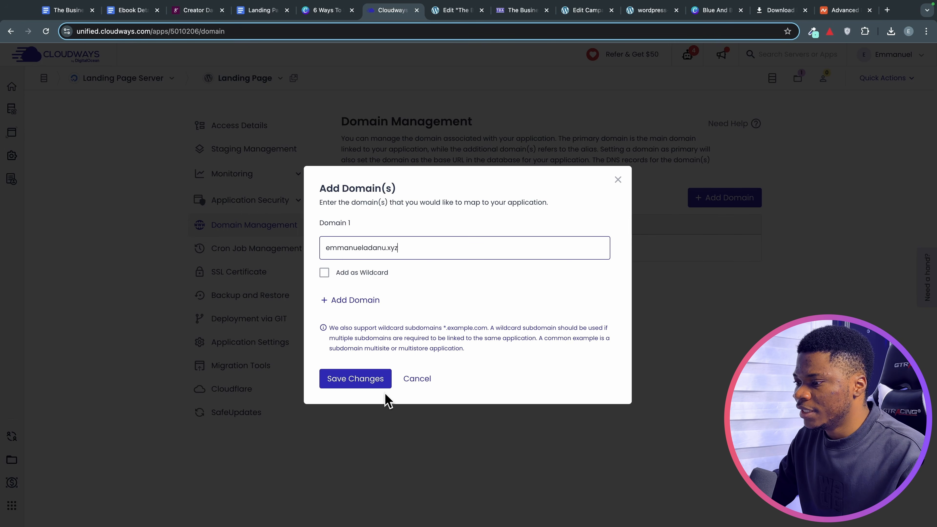
click(366, 381)
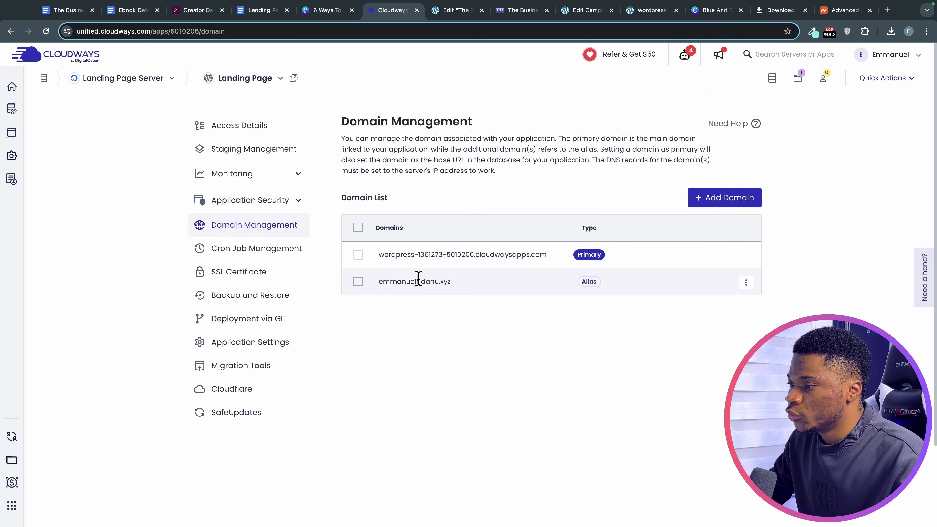
Make the custom .xyz domain the application's primary domain.
drag(379, 281, 468, 294)
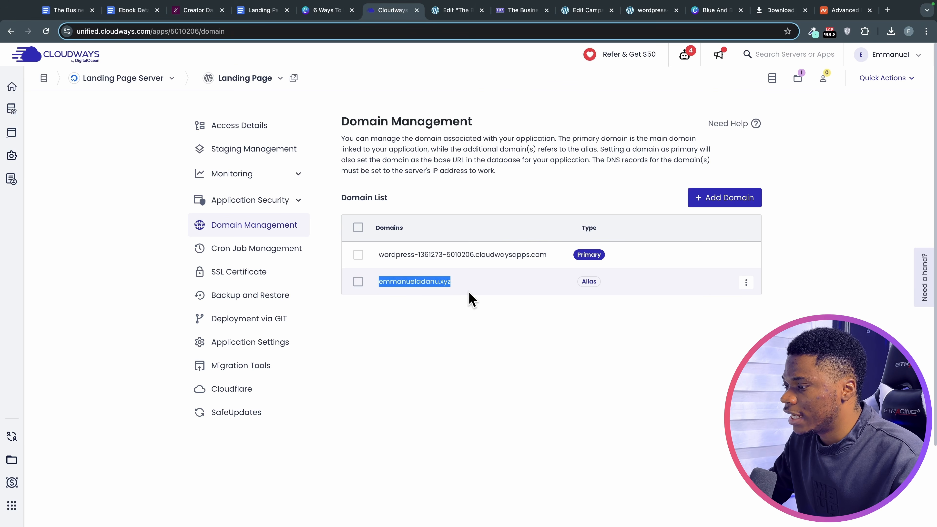
click(481, 287)
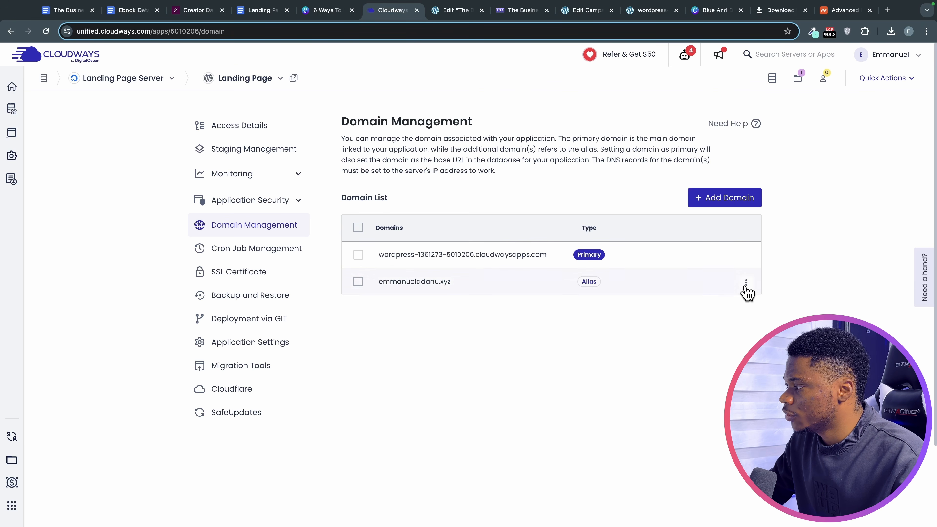
click(745, 285)
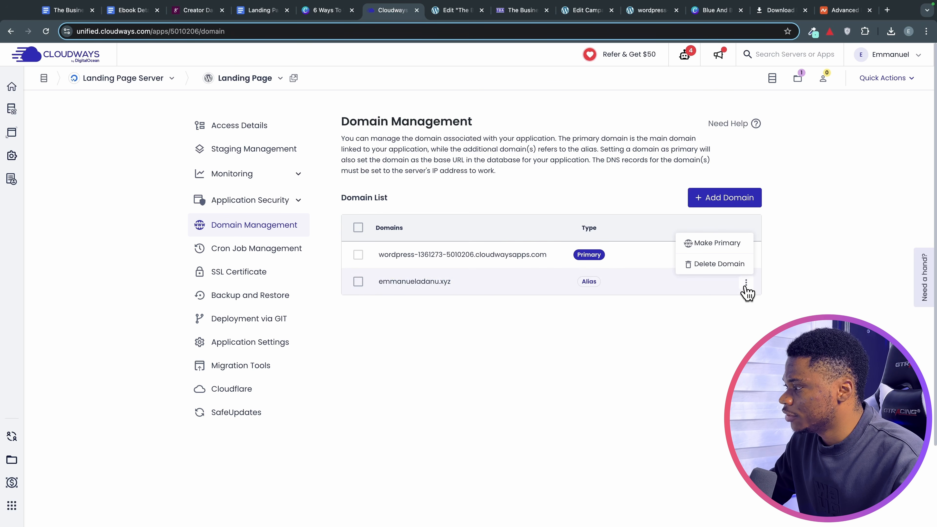
click(710, 242)
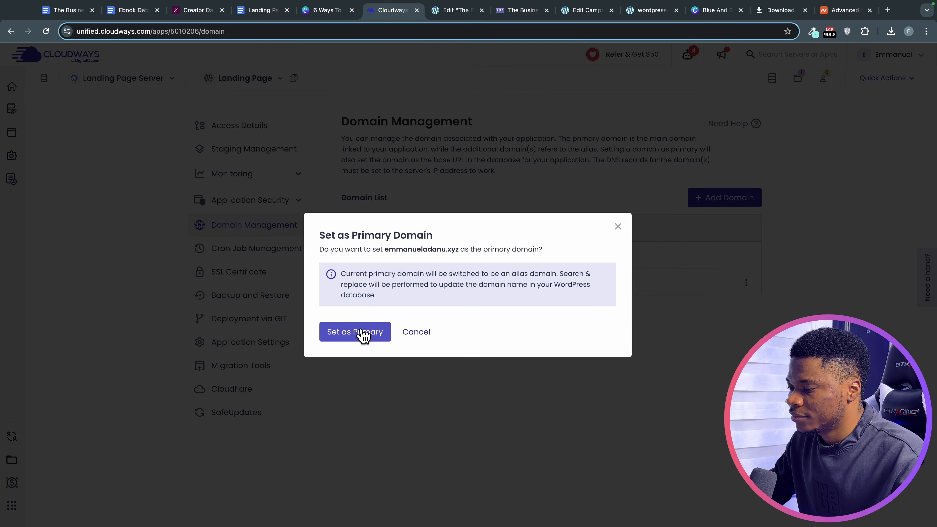
click(366, 334)
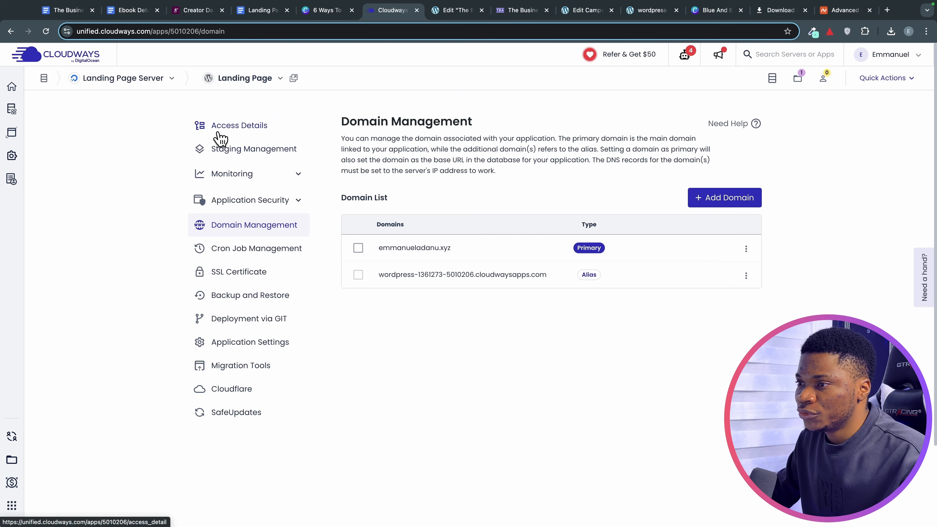
Copy the server's public IP address from Access Details.
click(236, 127)
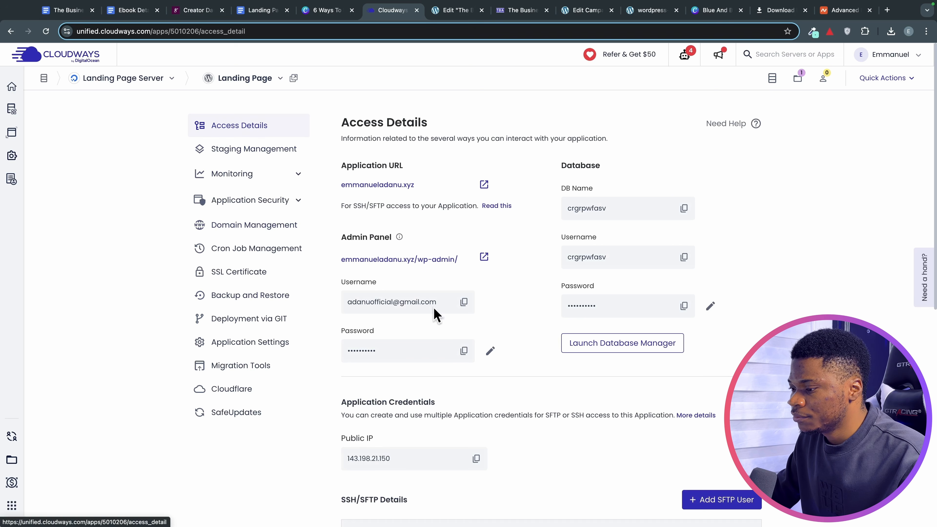
scroll(471, 376, down, 3)
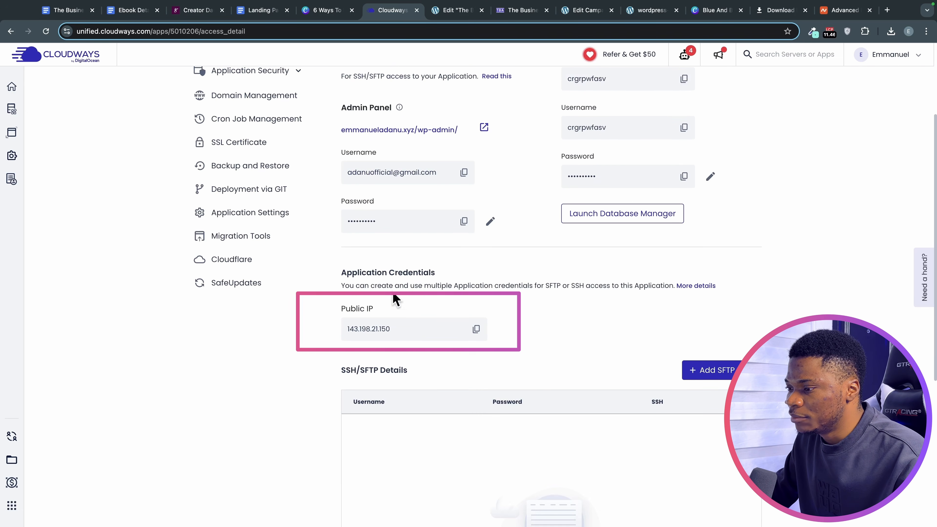
click(476, 329)
Add an A record with host @ and value 143.198.21.150, then copy the domain emmanueladanu.xyz.
click(826, 14)
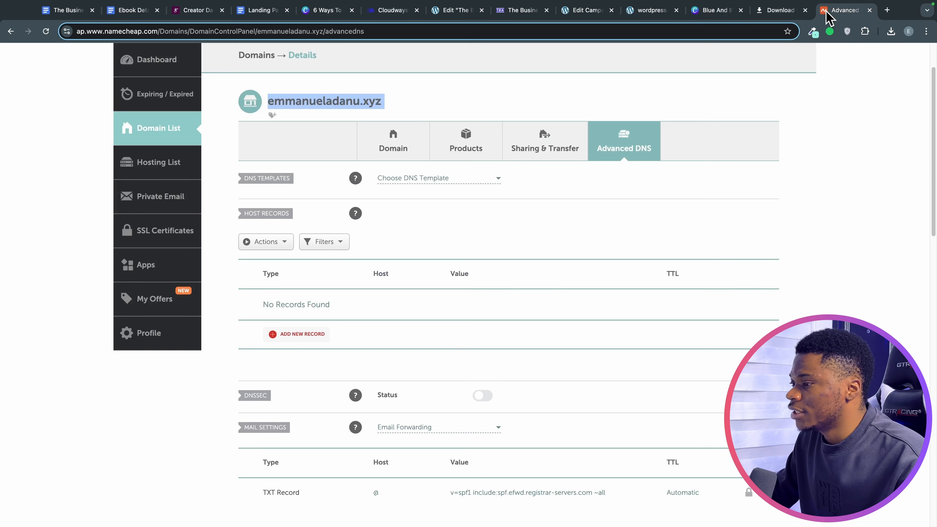
scroll(437, 304, down, 1)
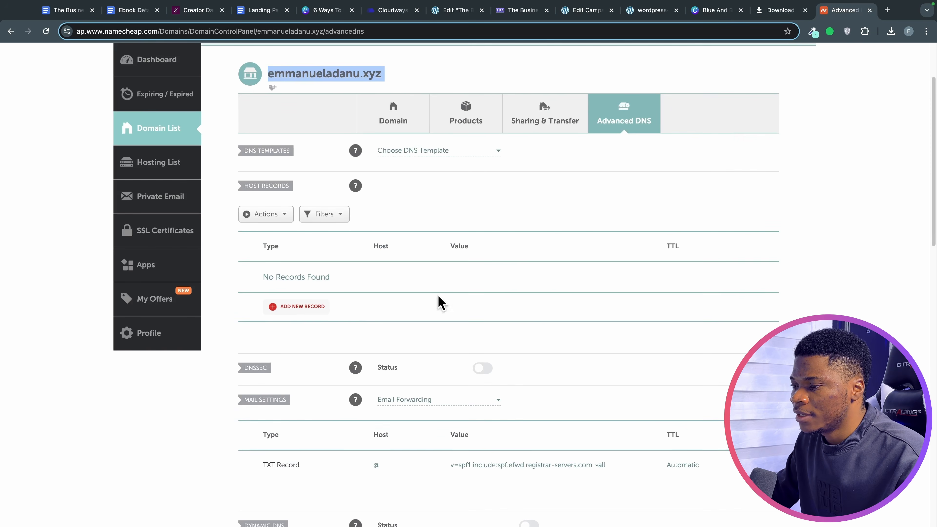
click(295, 307)
scroll(310, 329, down, 3)
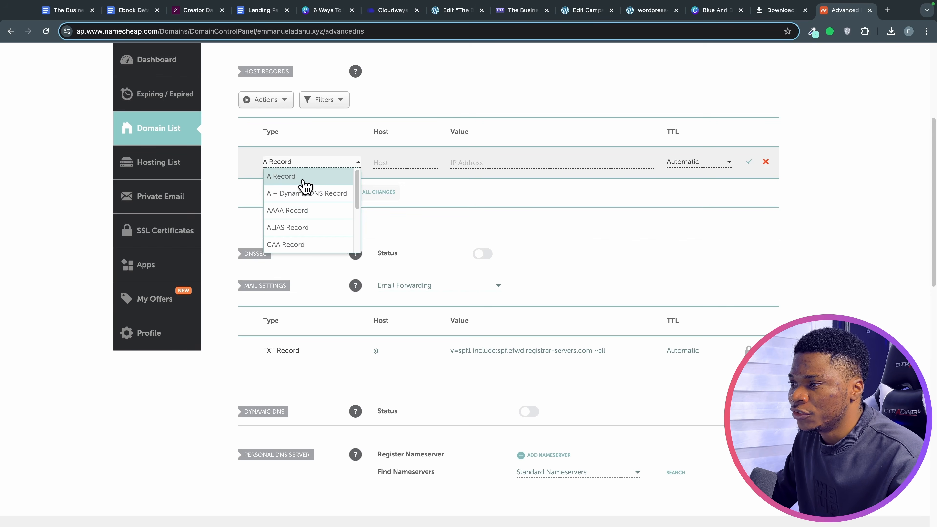
click(303, 180)
click(419, 163)
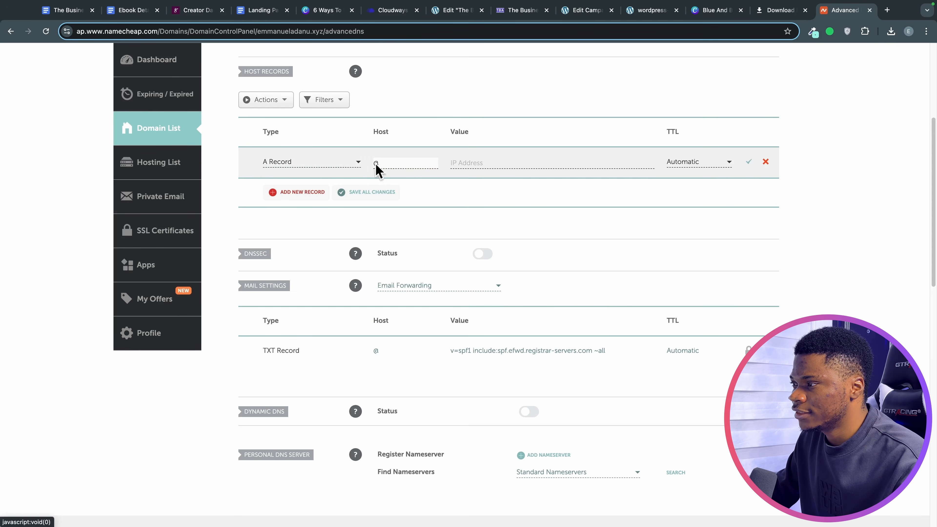
click(458, 162)
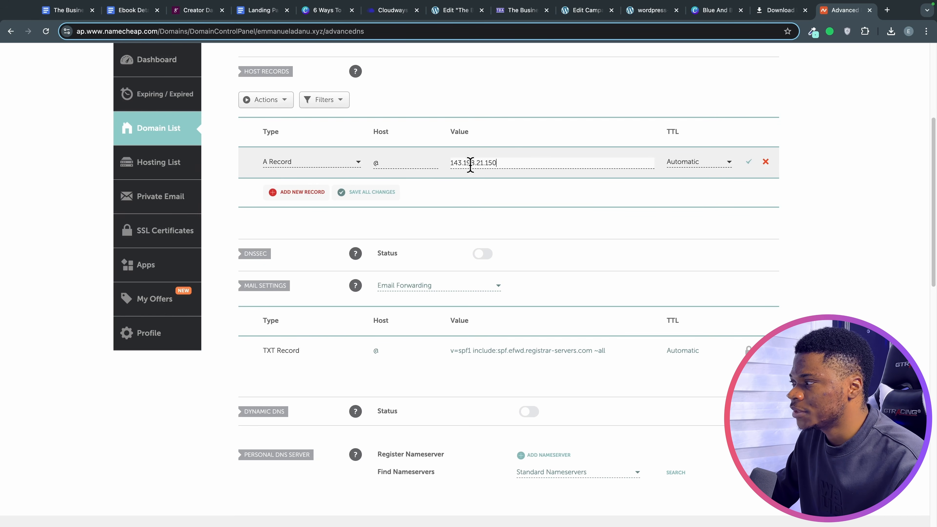
click(749, 162)
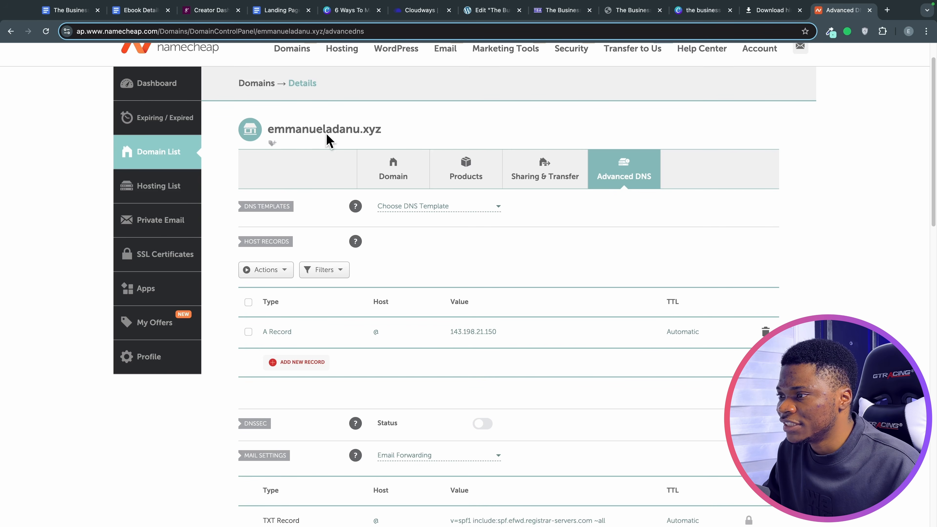
drag(267, 129, 391, 138)
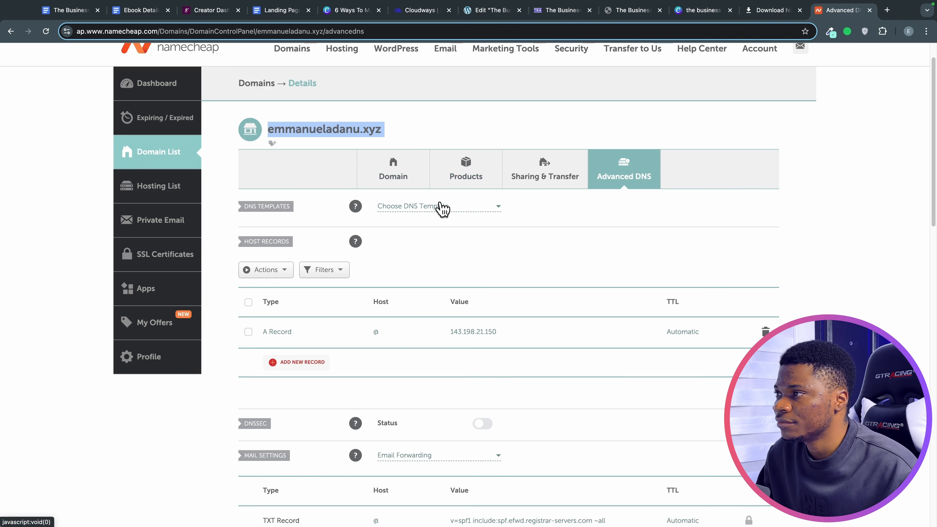
click(419, 11)
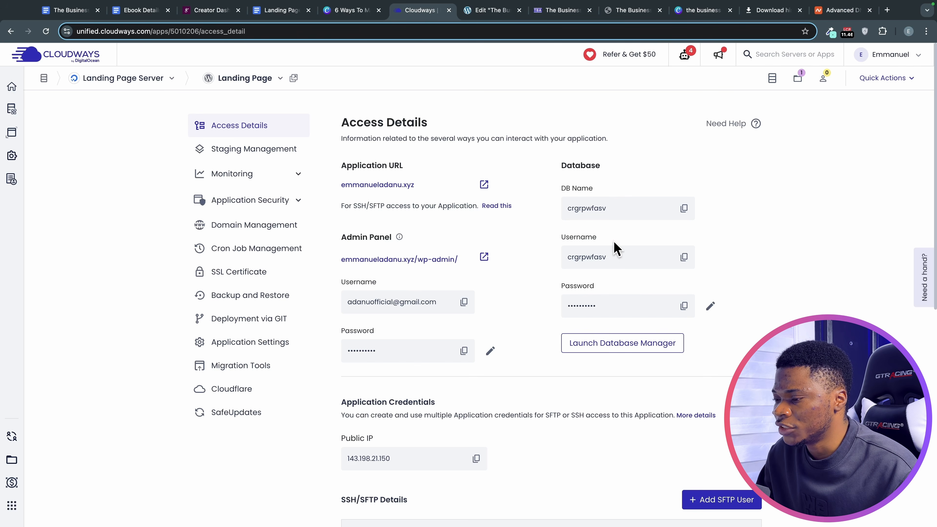
Install a Let's Encrypt certificate for emmanueladanu.xyz using the contact e-mail address.
click(226, 274)
click(367, 263)
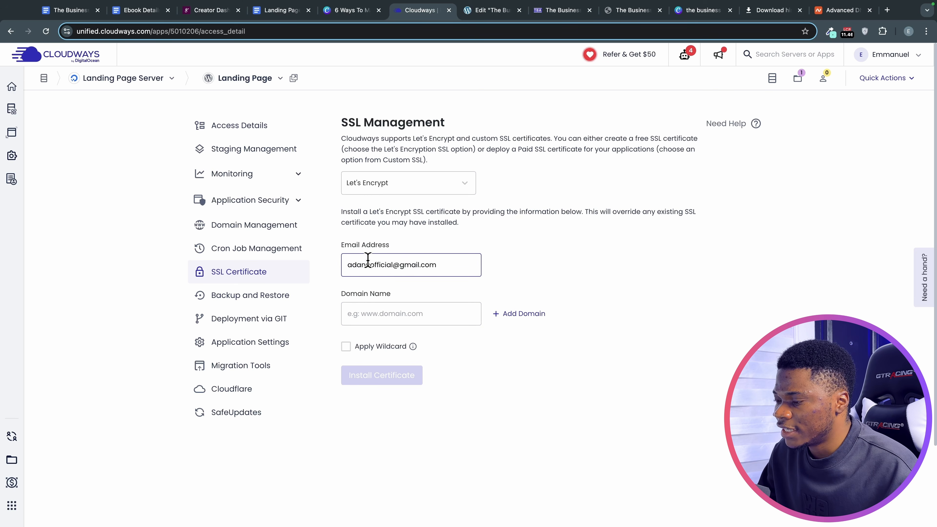
click(374, 315)
key(ctrl+v)
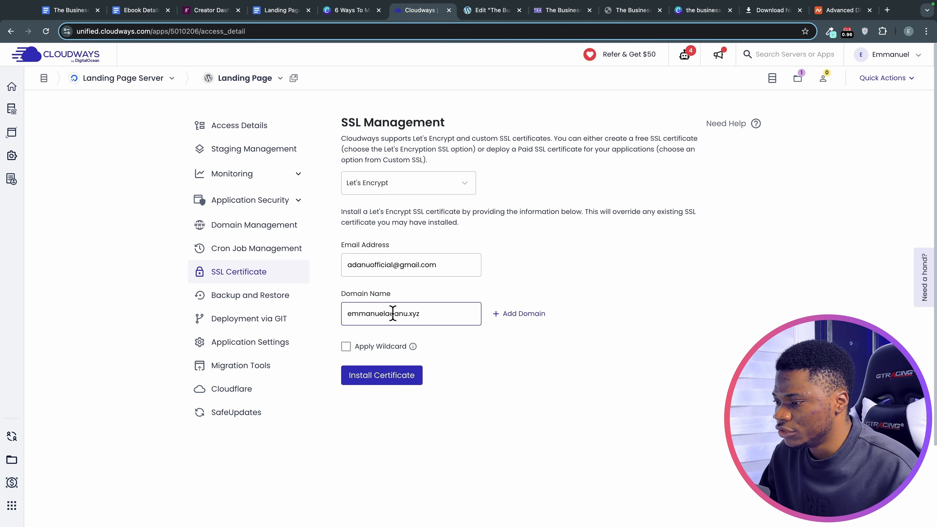
click(389, 380)
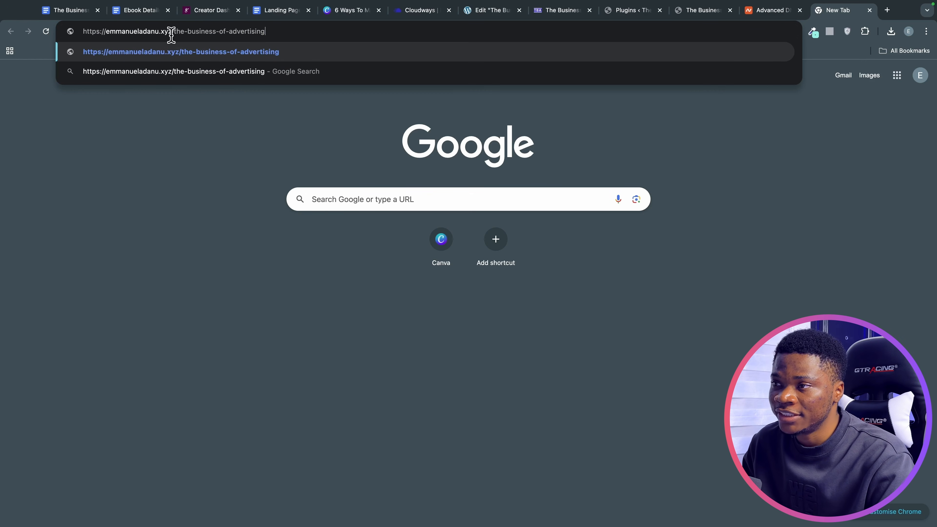
Load the landing page on emmanueladanu.xyz and confirm ORDER NOW opens the Selar product page.
key(Return)
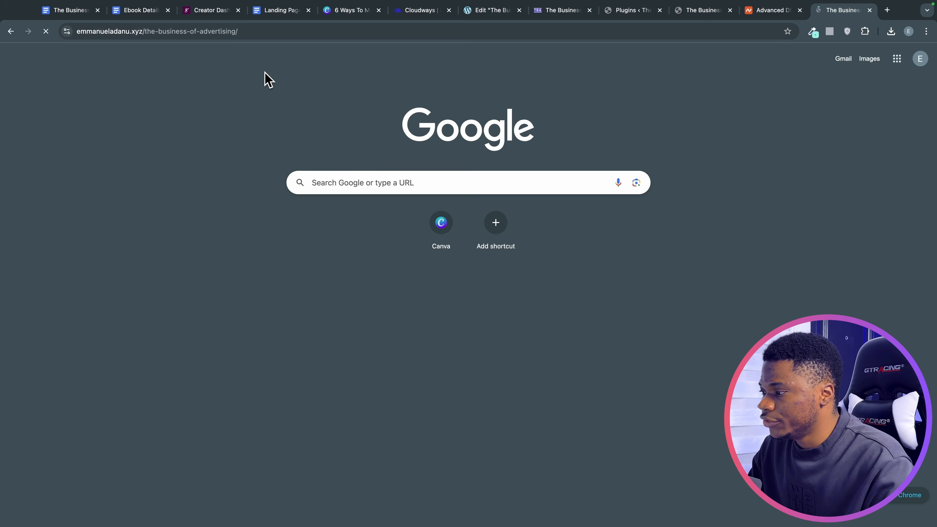
scroll(585, 282, down, 15)
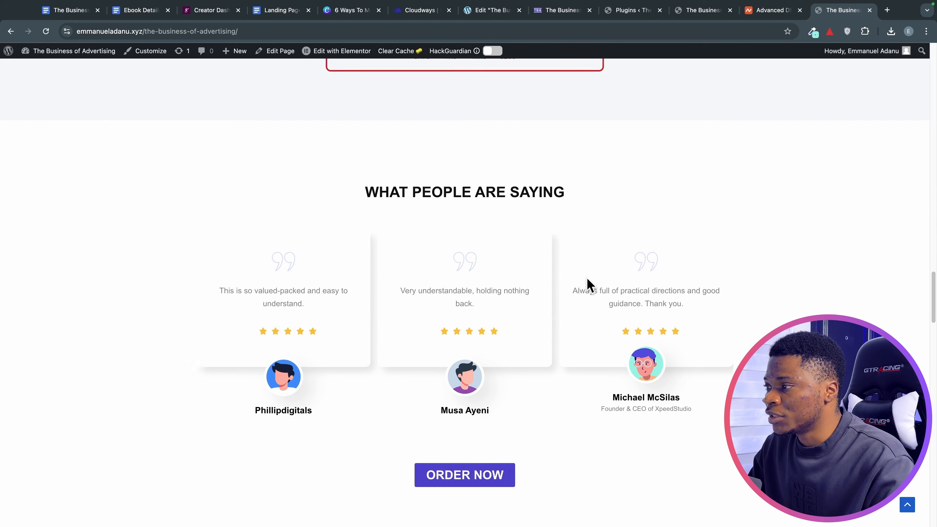
scroll(571, 281, up, 6)
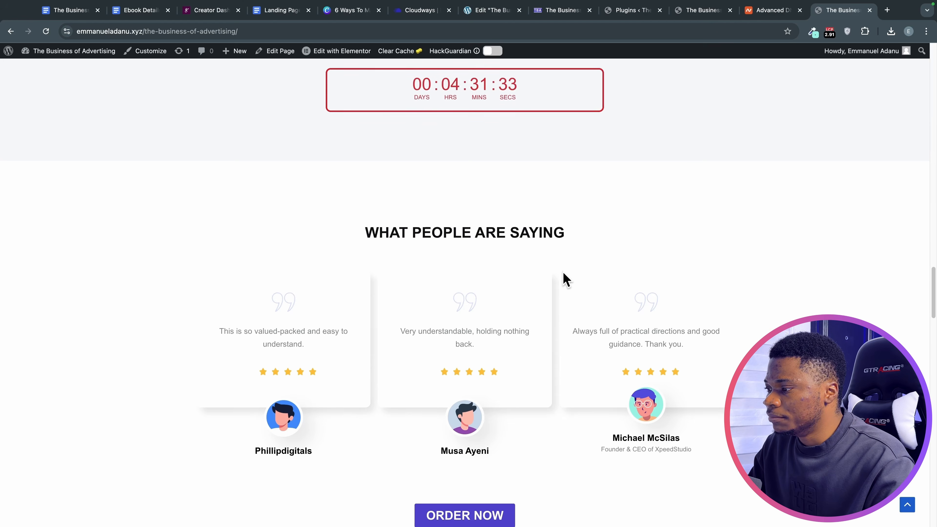
scroll(568, 276, up, 1)
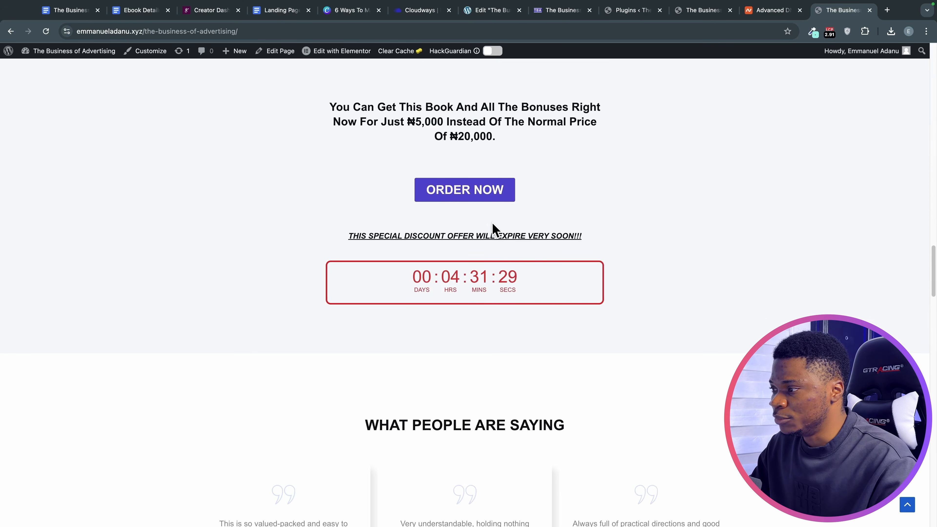
right_click(465, 194)
click(485, 192)
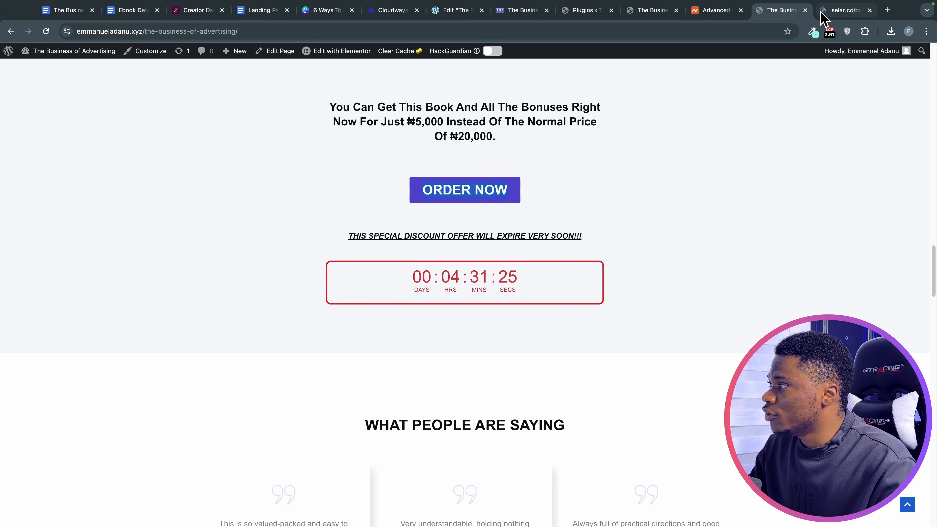
click(821, 11)
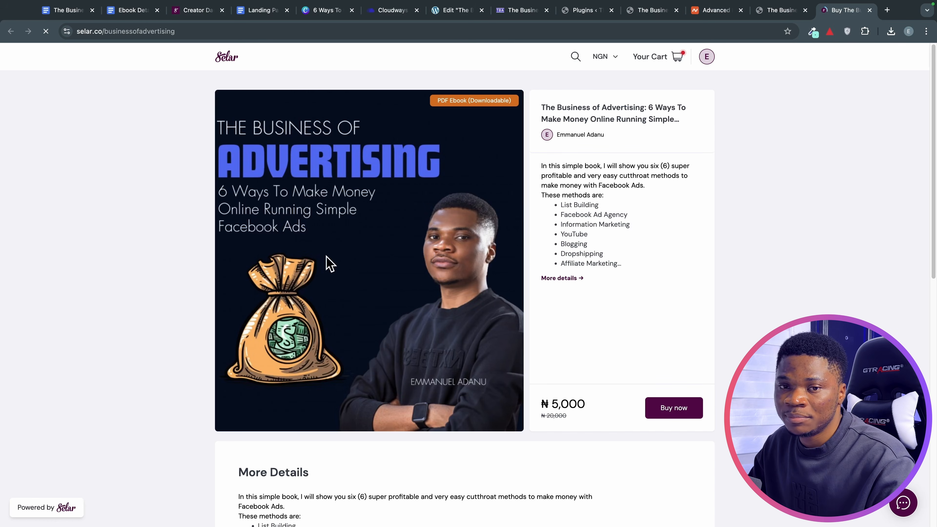
click(776, 11)
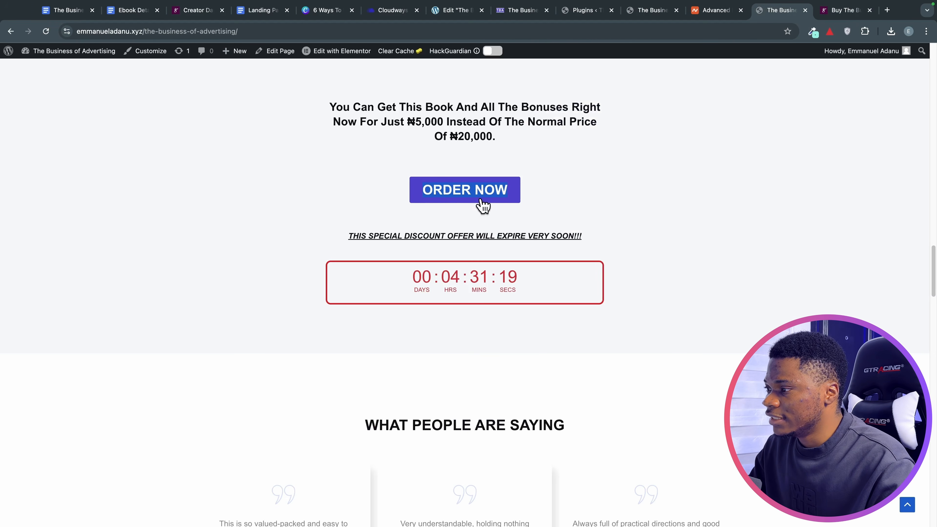
Copy the landing page address and place the cursor below the Selar link in Ebook Details.
click(178, 31)
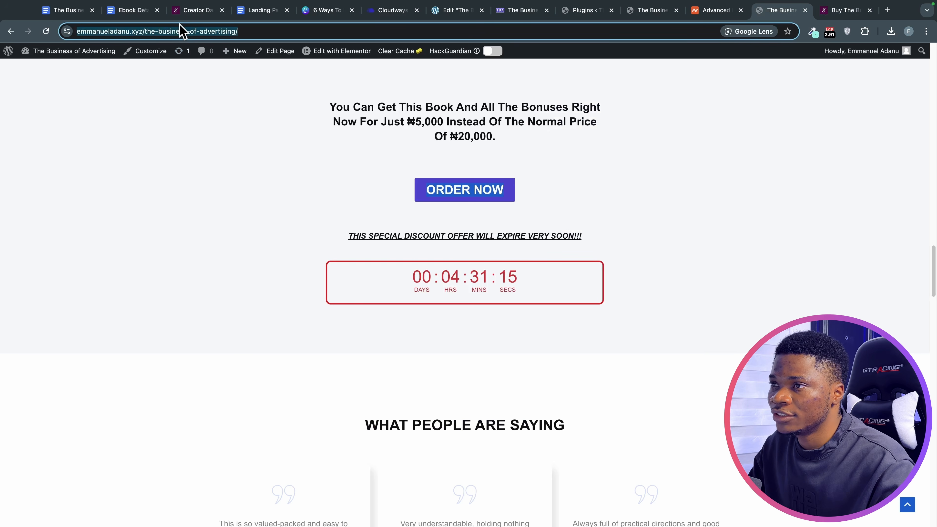
click(136, 11)
click(468, 307)
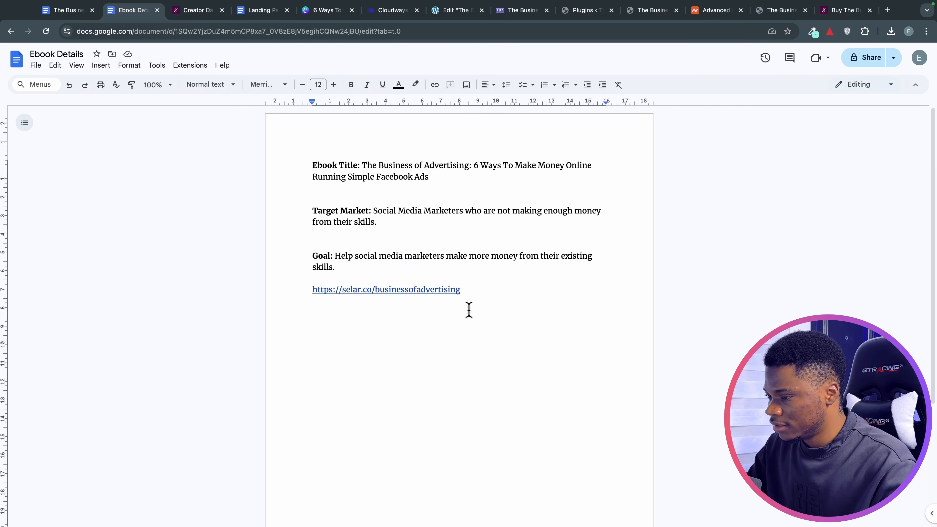
Paste the emmanueladanu.xyz book-page URL under the Selar link, then return to the live page.
key(super+v)
key(Return)
scroll(412, 379, down, 1)
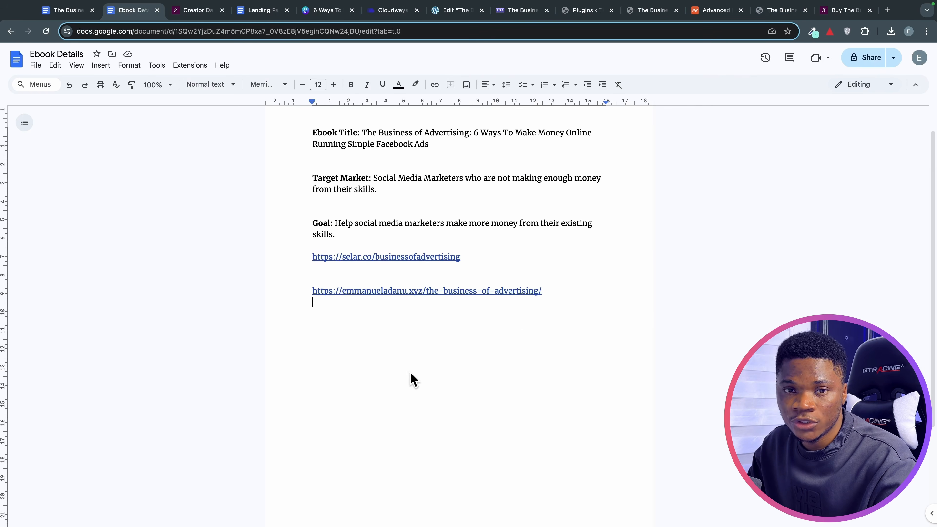
drag(314, 291, 535, 301)
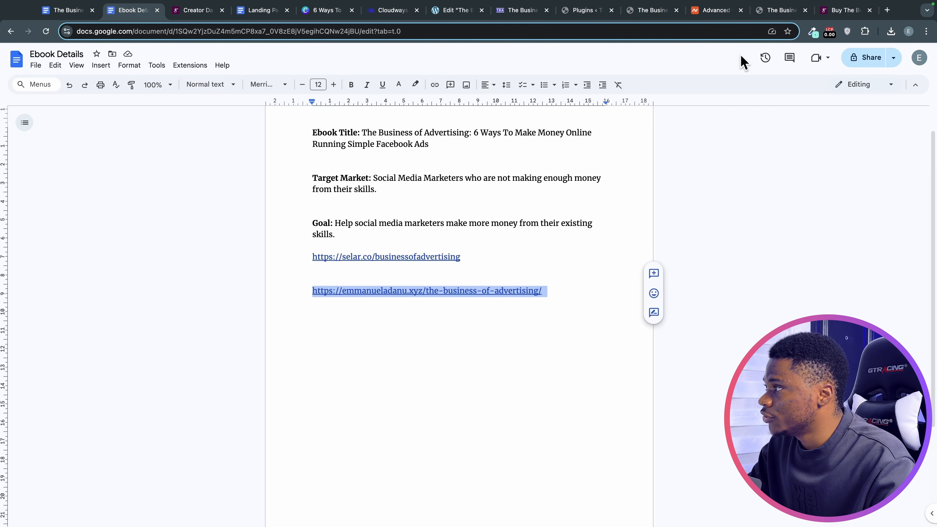
click(767, 15)
Scroll through the live book landing page and test where the order link leads.
scroll(559, 291, up, 8)
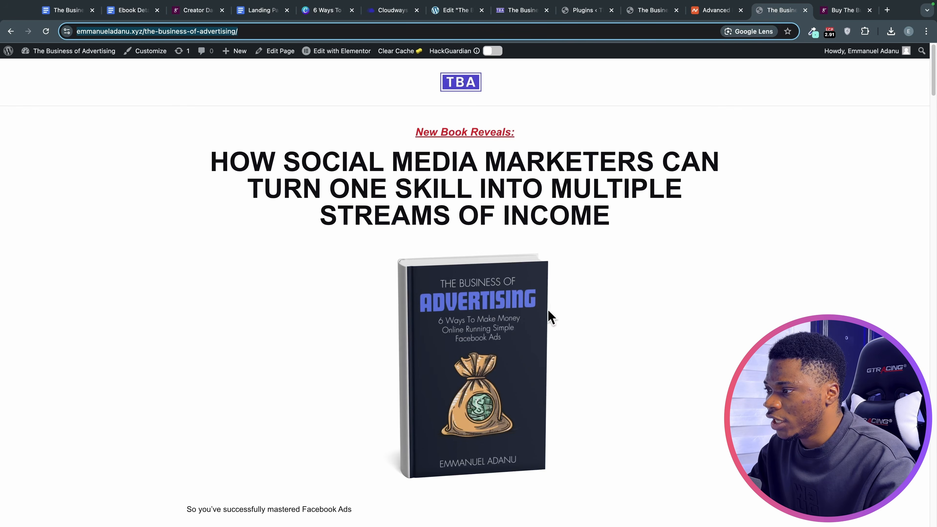
scroll(544, 366, down, 20)
scroll(542, 368, down, 7)
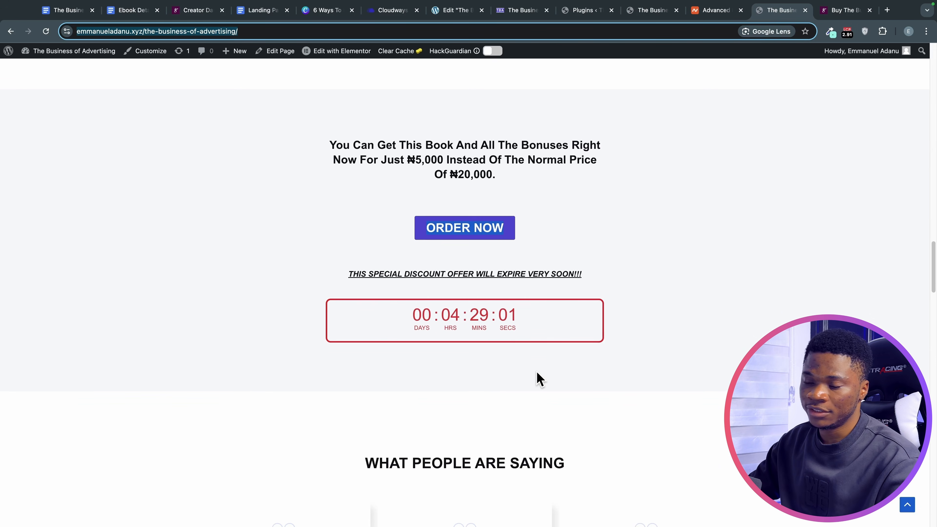
scroll(539, 378, down, 3)
scroll(540, 378, down, 8)
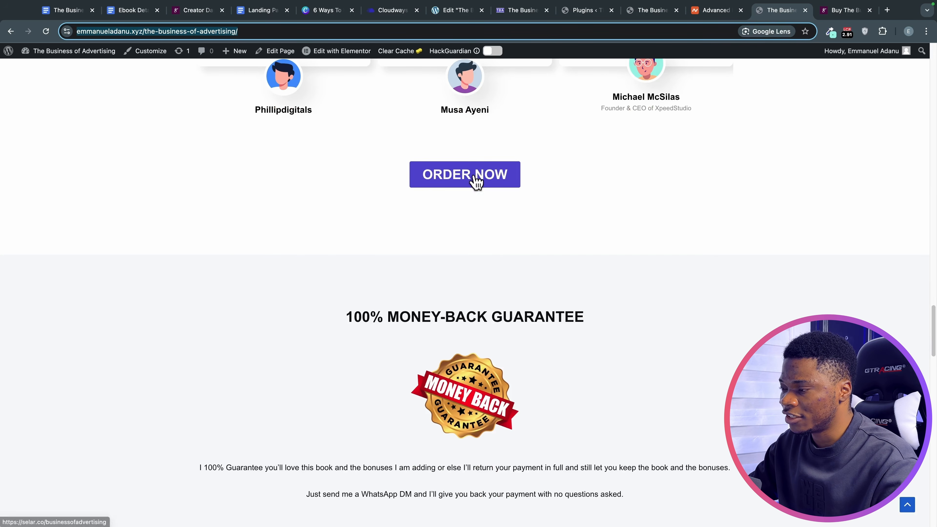
scroll(498, 325, down, 4)
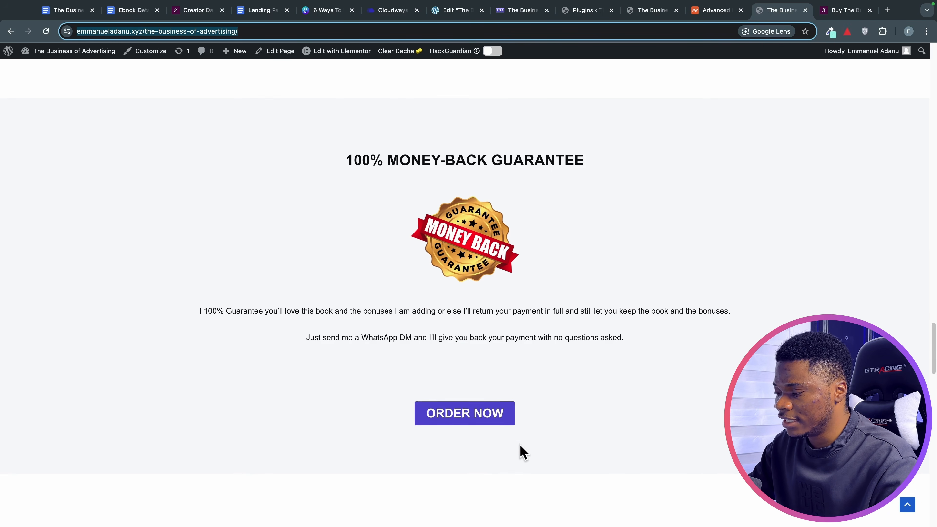
click(497, 420)
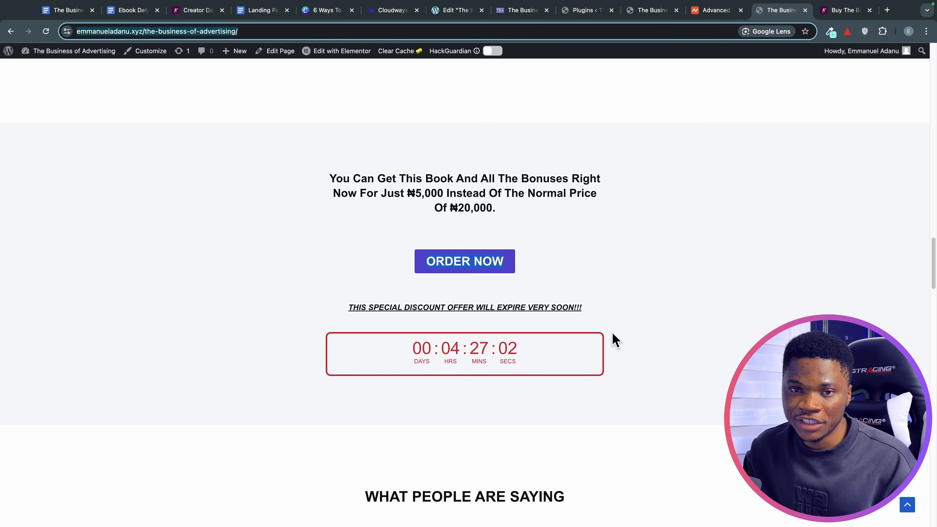
scroll(609, 336, up, 1)
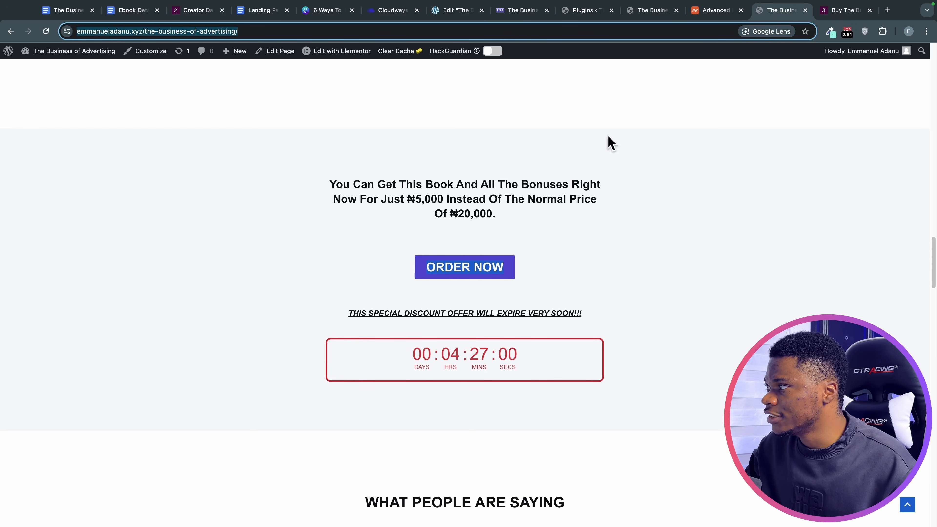
Check the Namecheap DNS records and load the bare emmanueladanu.xyz domain in a new tab.
click(701, 11)
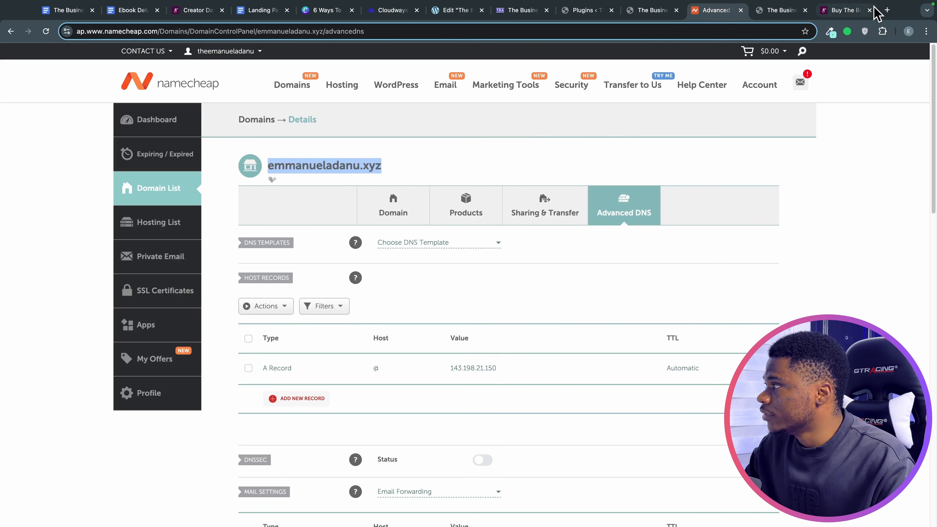
click(886, 10)
text(emmanueladanu.xyz)
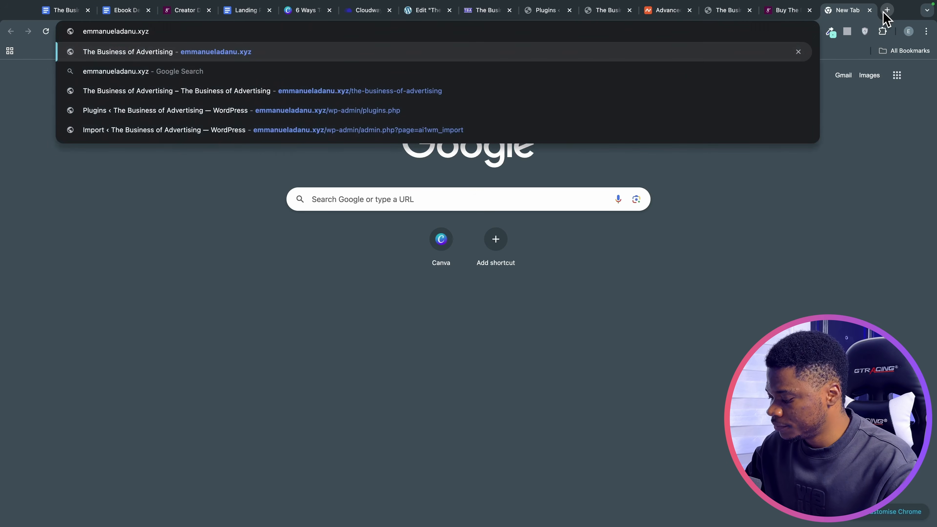
key(Return)
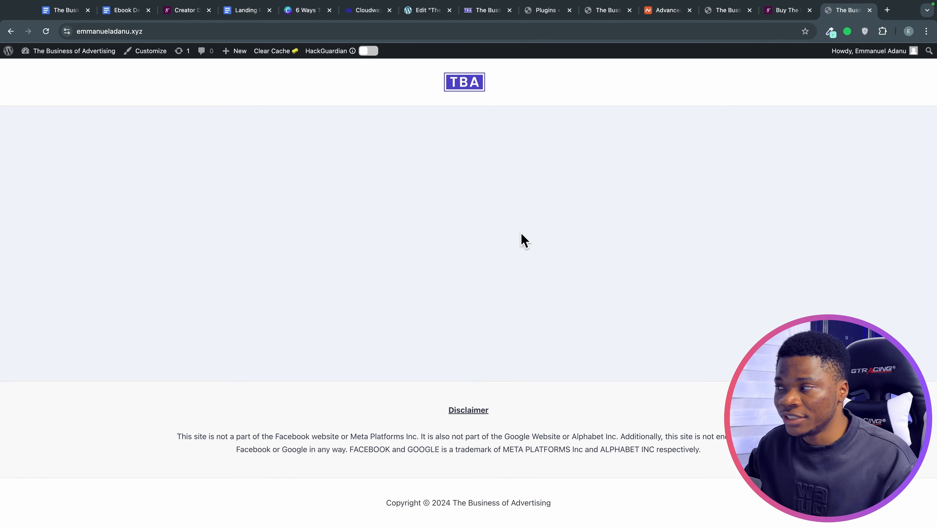
Compare the book page with the blank TBA homepage, then open the WordPress Customizer.
click(720, 15)
scroll(533, 232, up, 4)
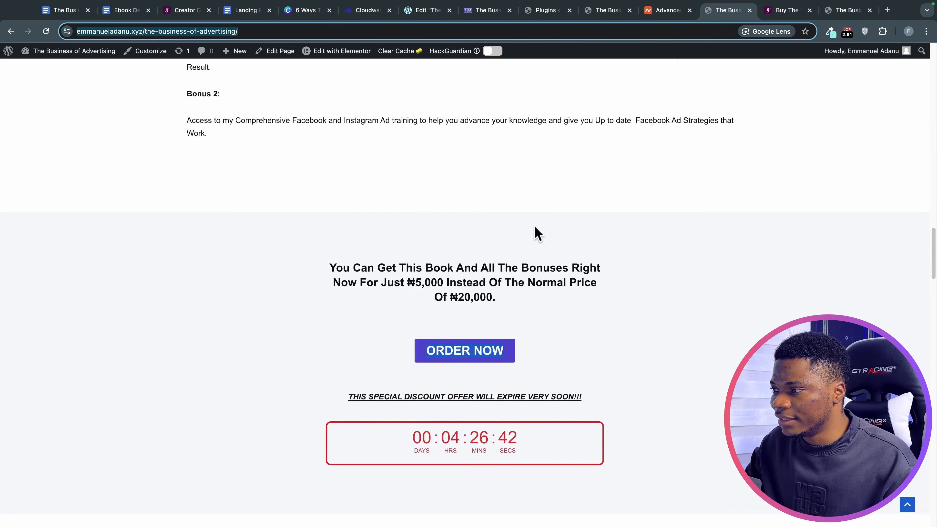
click(848, 10)
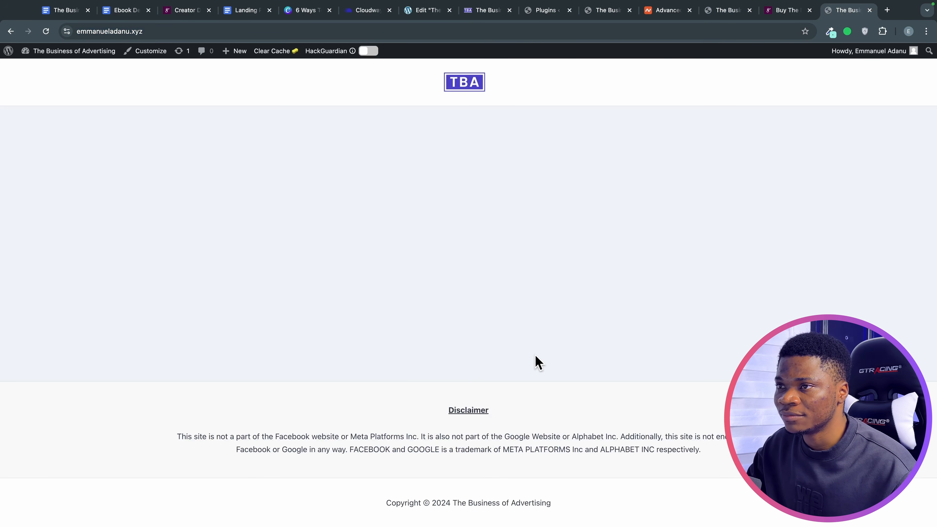
click(731, 15)
scroll(627, 155, up, 10)
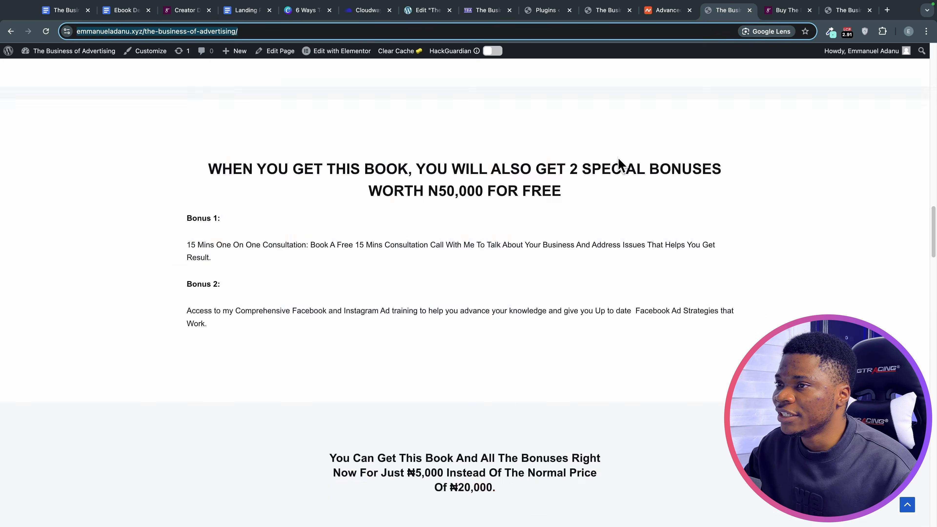
scroll(322, 195, up, 10)
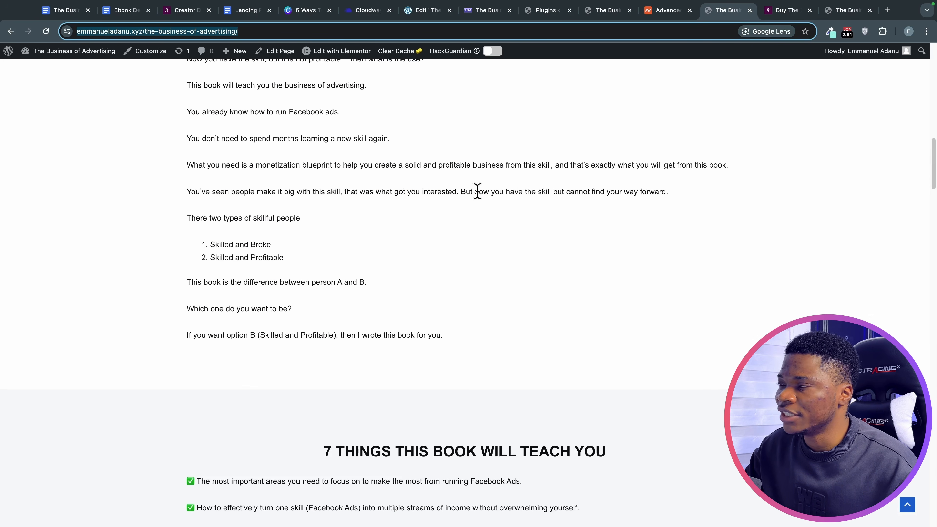
click(846, 24)
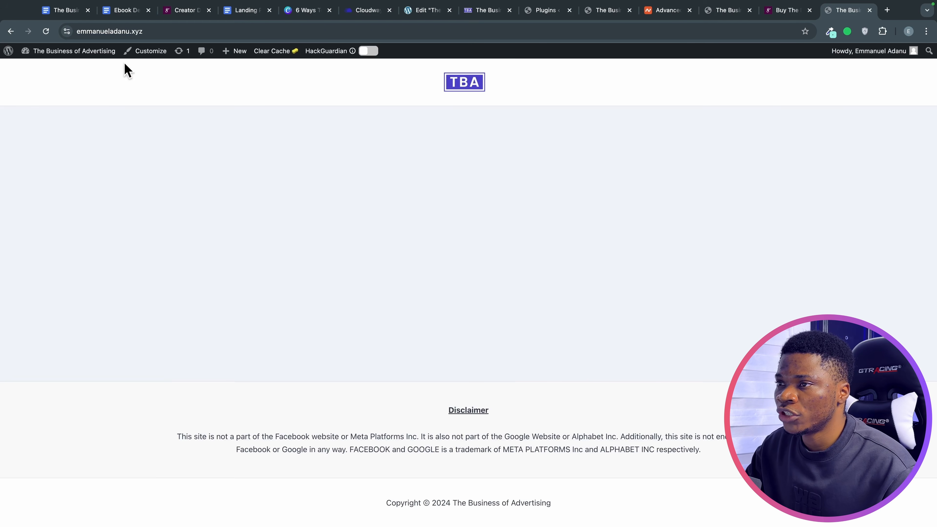
click(143, 52)
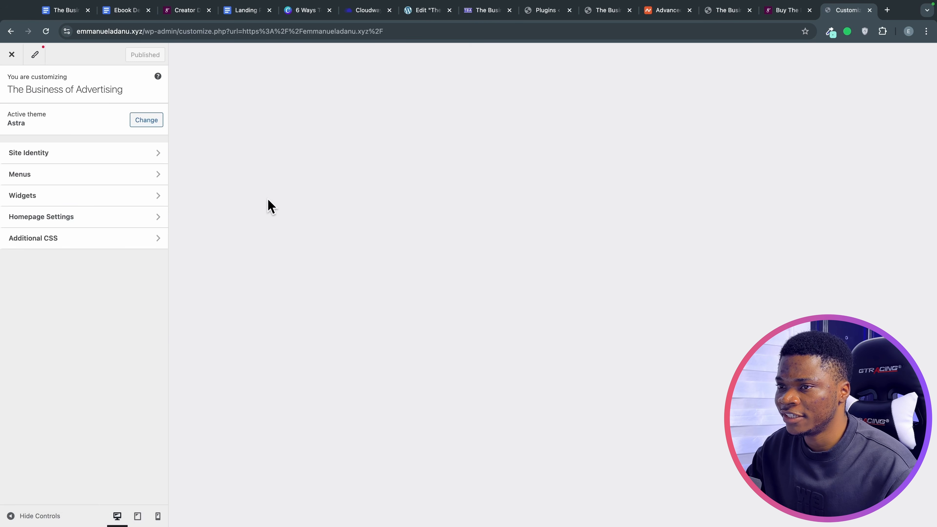
Set the homepage to the static page 'The Business of Advertising' and publish it.
click(75, 423)
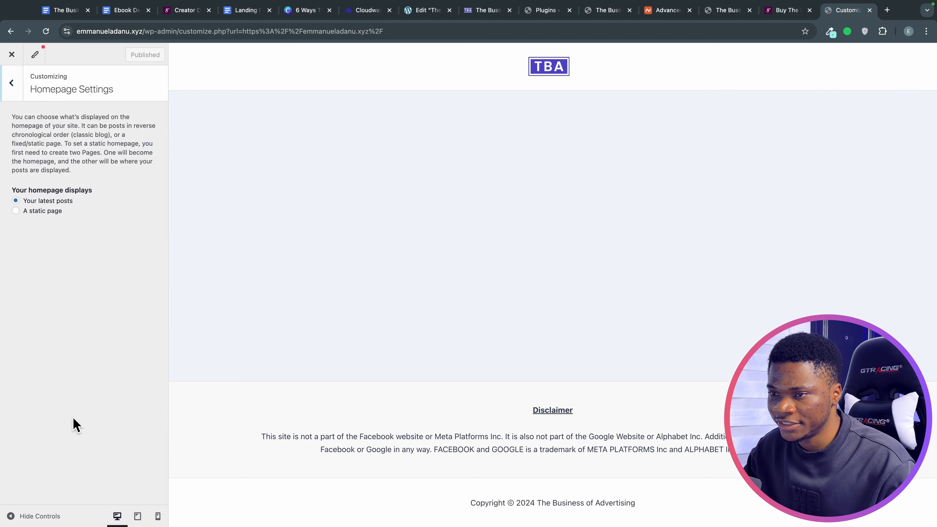
click(15, 211)
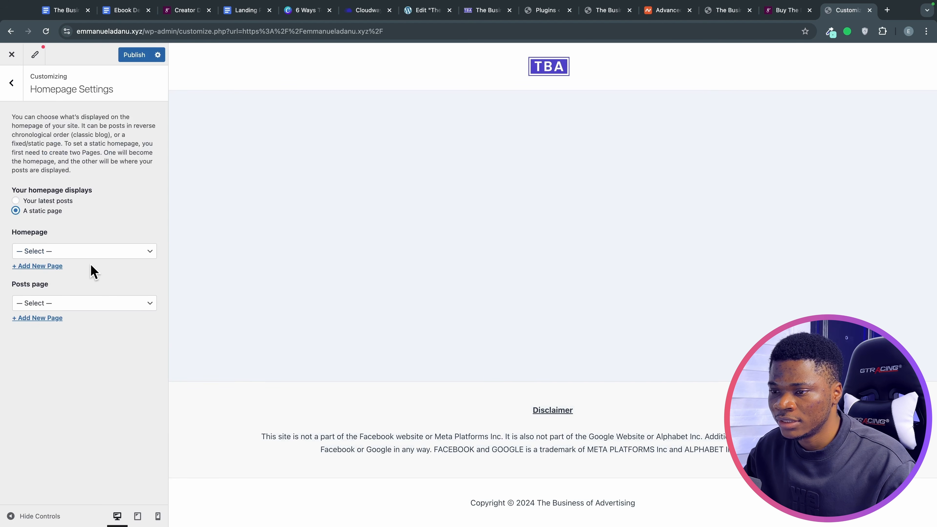
click(90, 255)
click(84, 263)
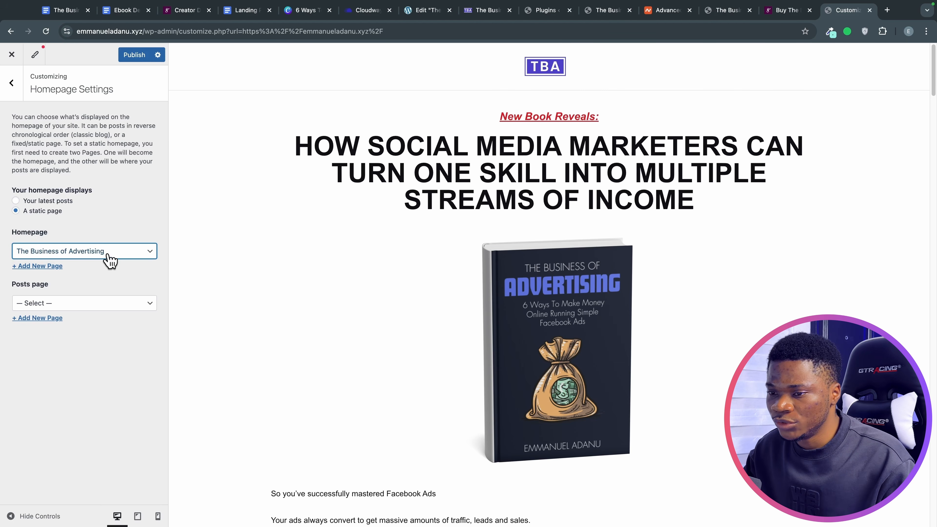
click(137, 56)
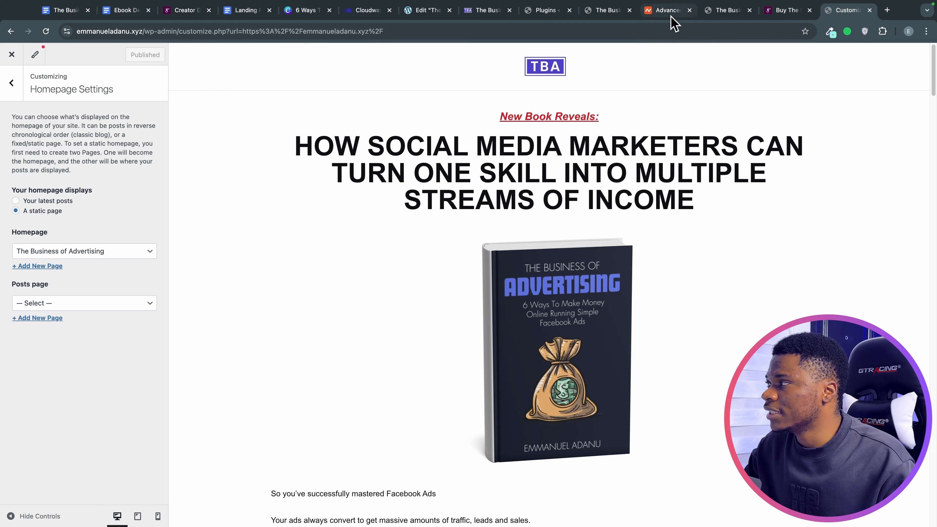
click(887, 10)
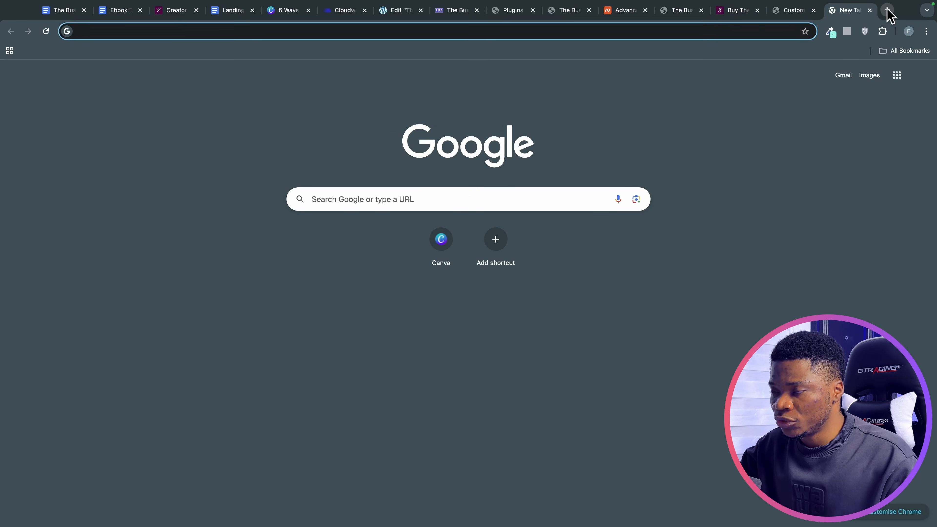
Load emmanueladanu.xyz and scroll the book landing page through the ₦5,000 price and FAQ.
text(emmanueladanu.xyz)
key(Return)
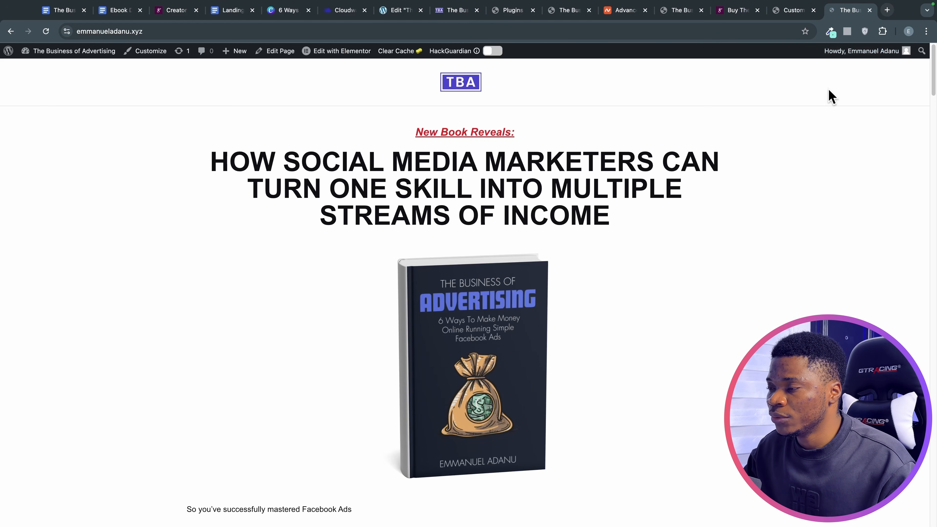
scroll(547, 303, down, 15)
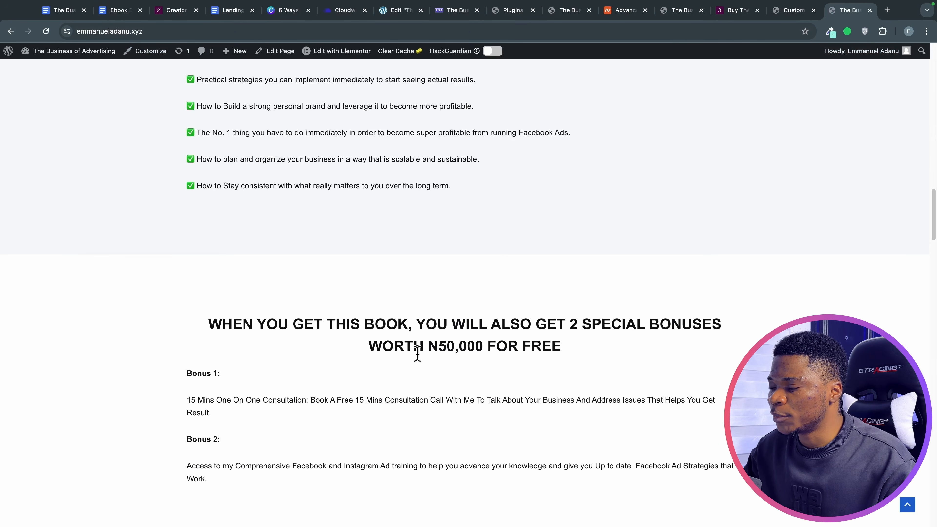
scroll(417, 354, down, 20)
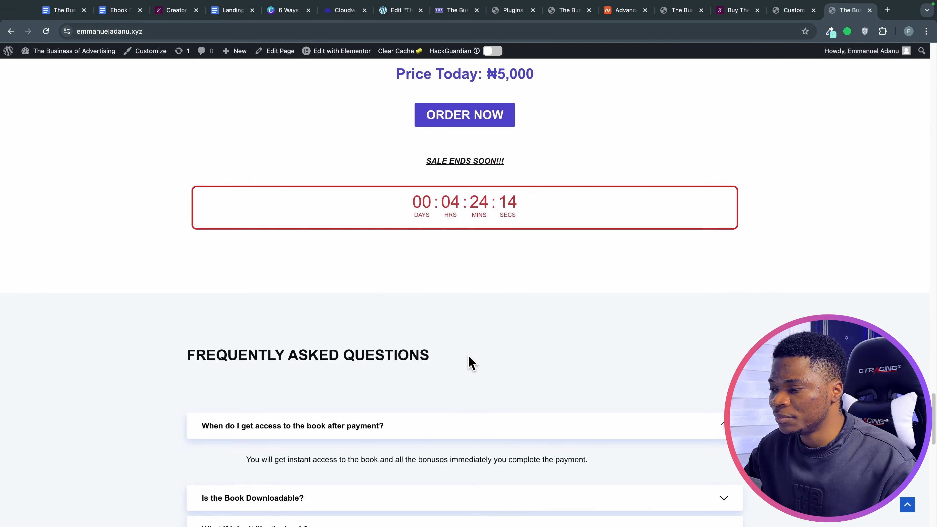